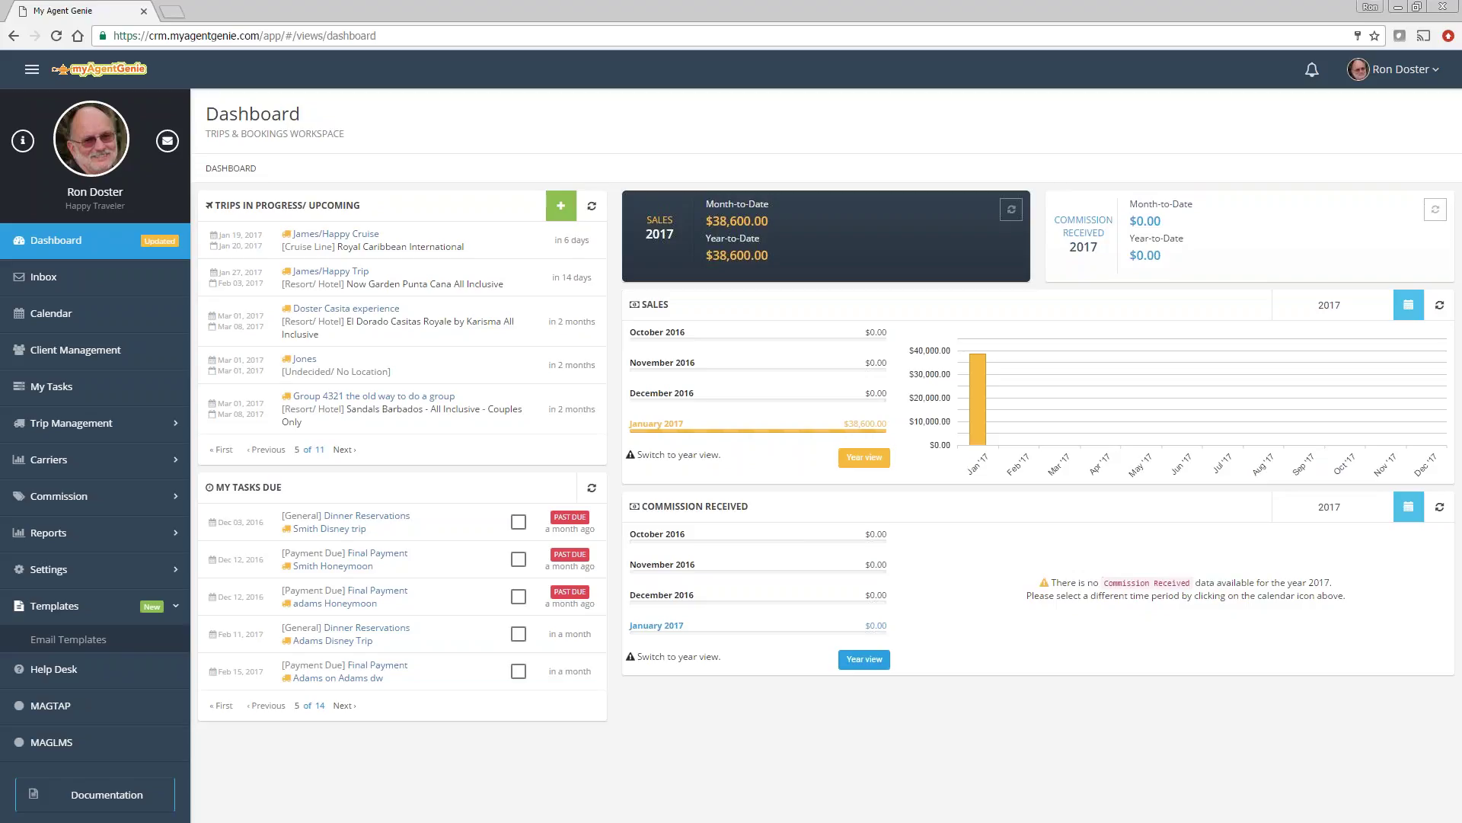
Create a new regular trip in the trips list and set its trip type to Vacation.
left_click(53, 427)
left_click(53, 457)
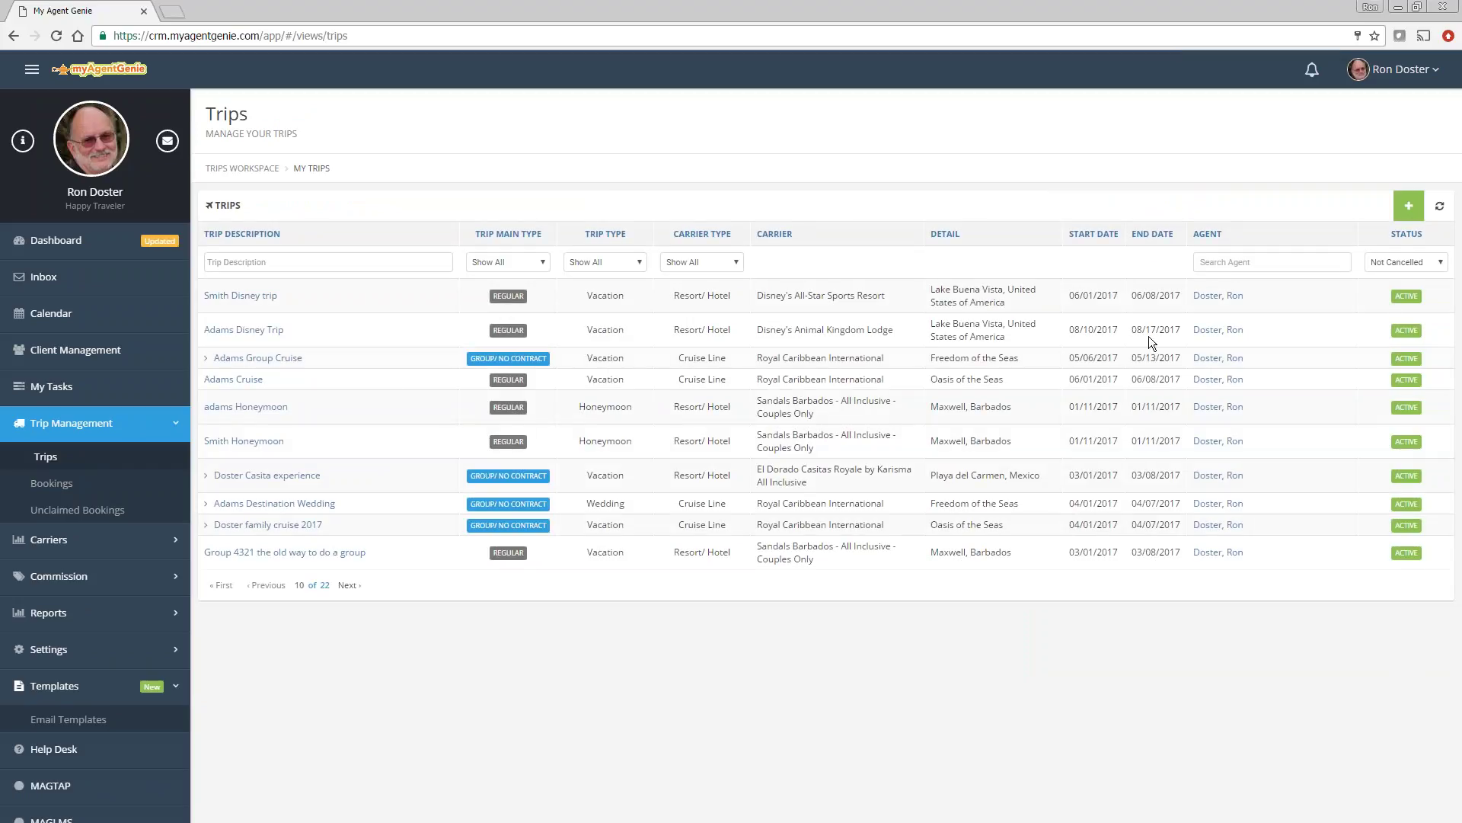
left_click(1409, 205)
left_click(1326, 242)
left_click(369, 277)
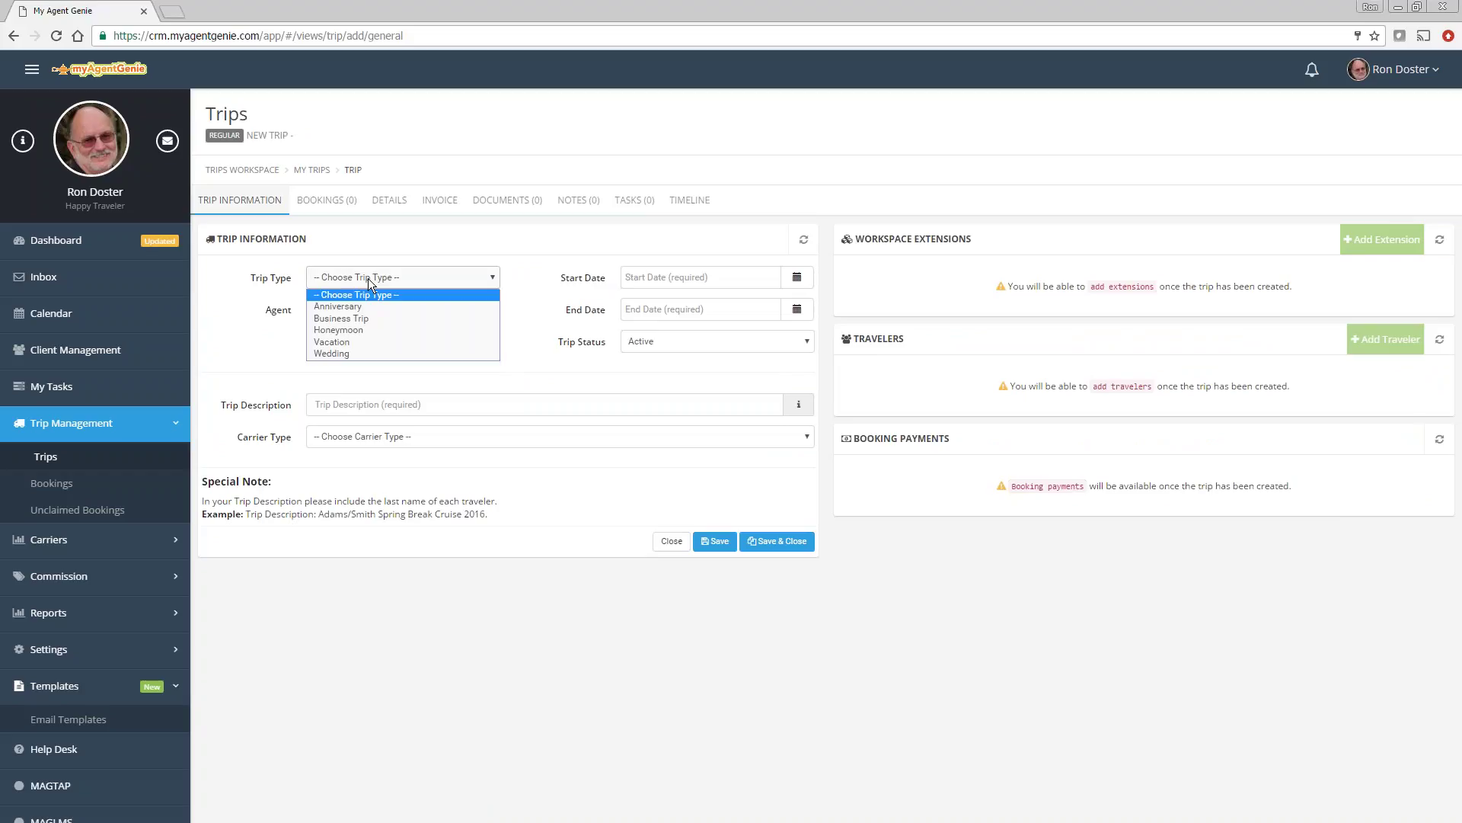
left_click(353, 340)
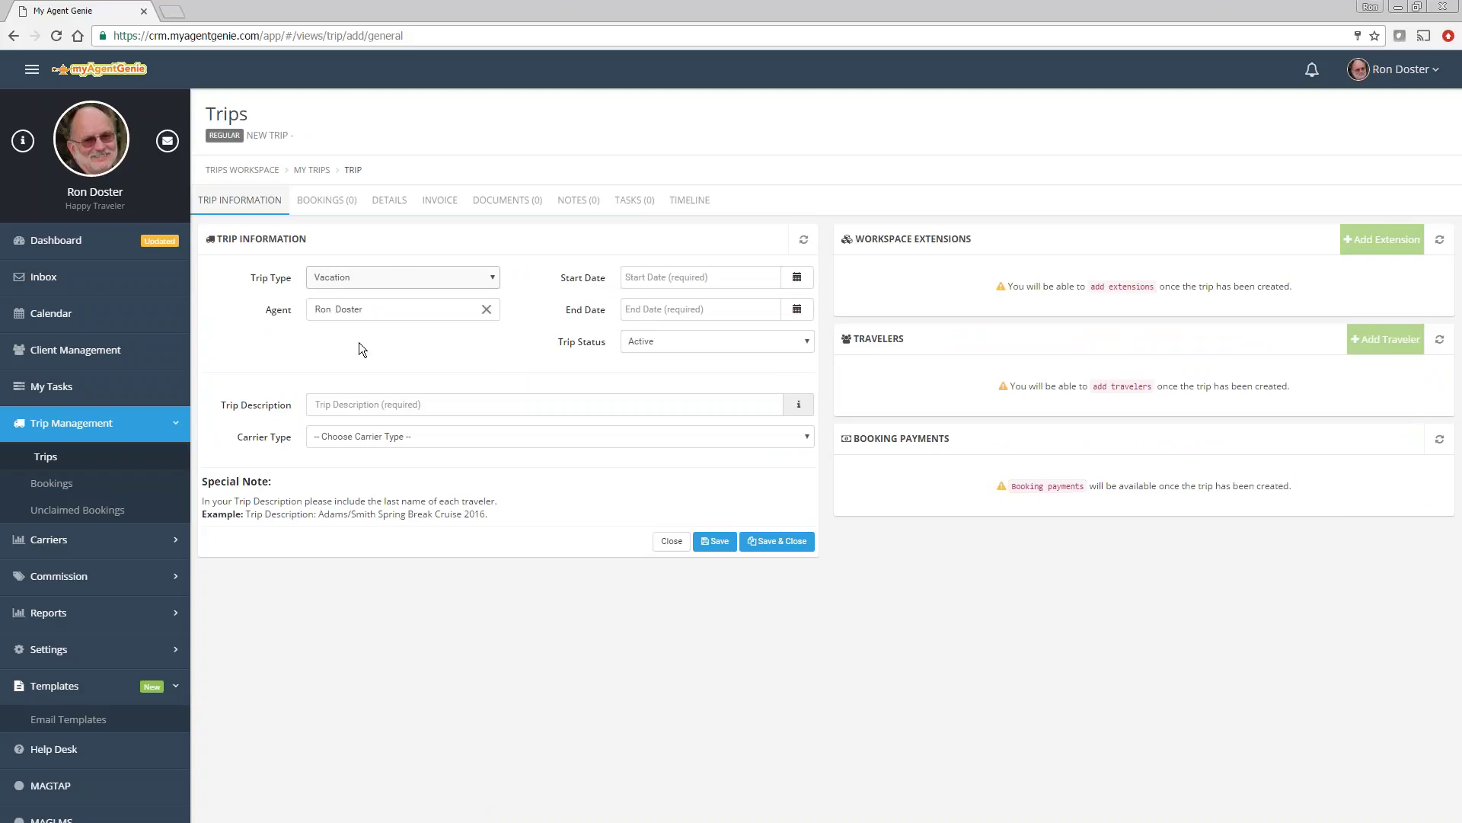
Set the trip's start date to 11/01/2017 and its end date to 11/08/2017.
left_click(797, 276)
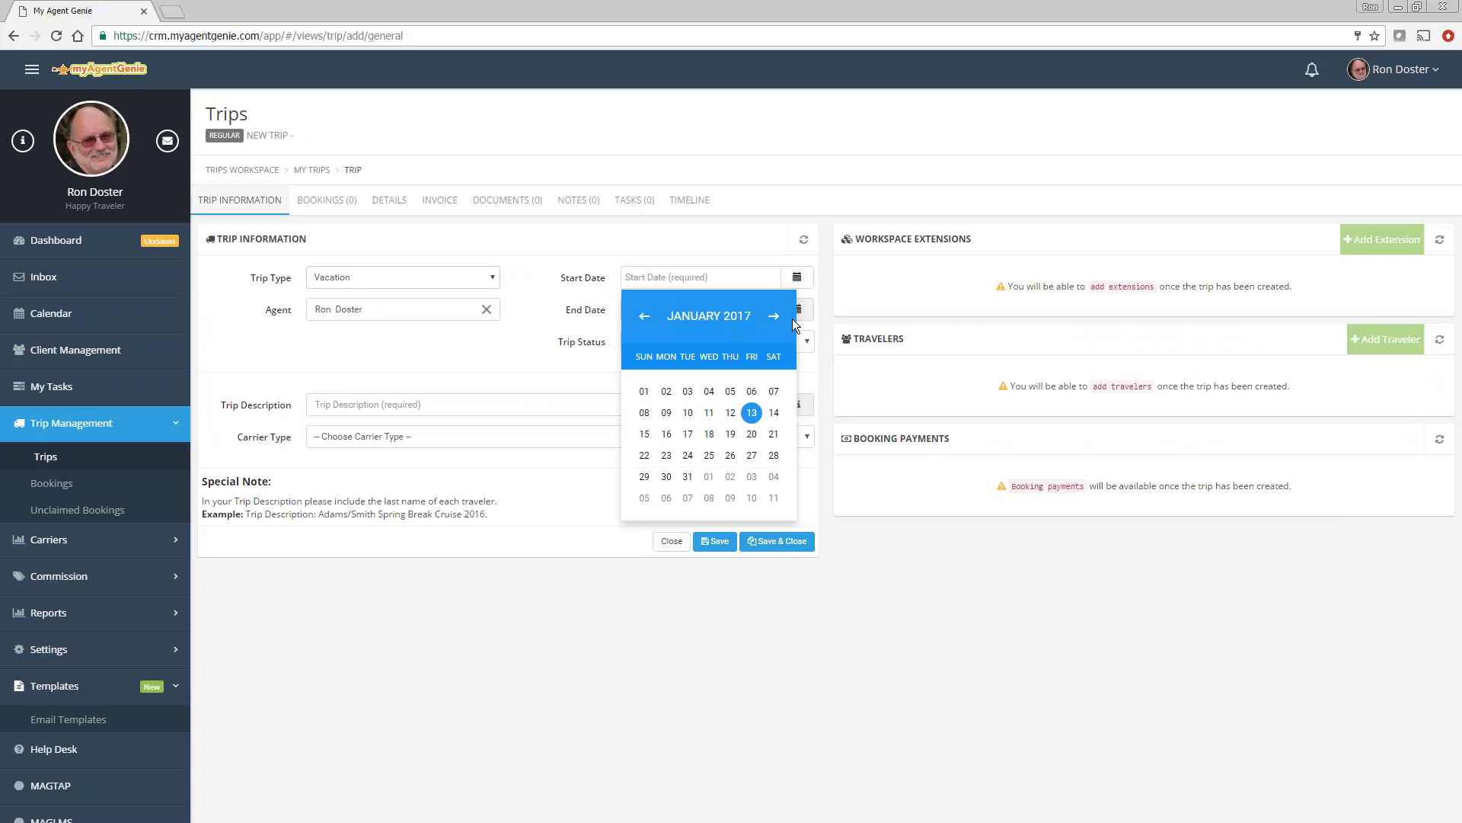
left_click(775, 320)
left_click(776, 320)
left_click(776, 320)
left_click(775, 320)
left_click(775, 320)
left_click(775, 320)
left_click(776, 320)
left_click(776, 320)
left_click(776, 320)
left_click(775, 320)
left_click(717, 397)
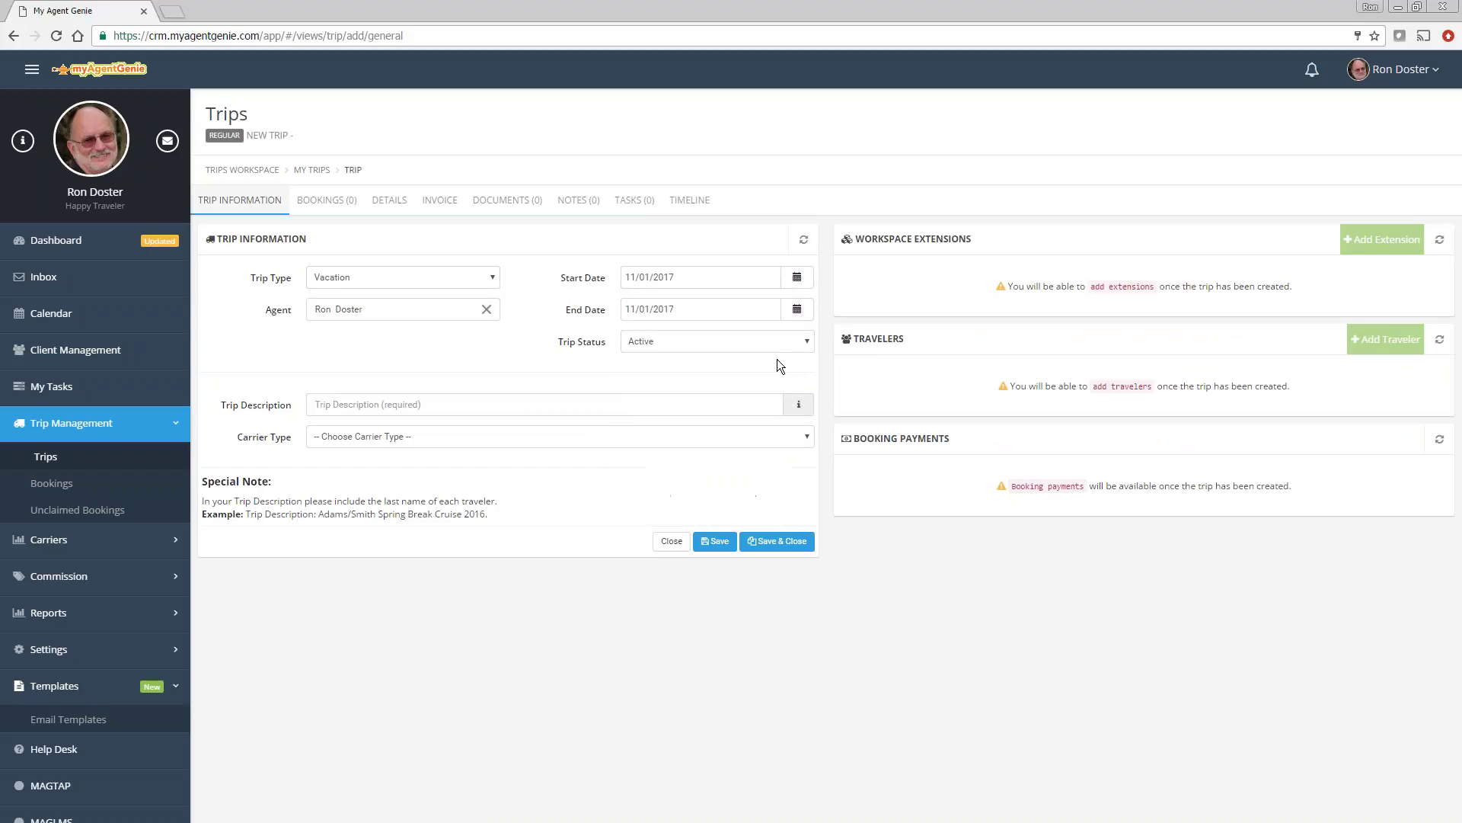
left_click(796, 309)
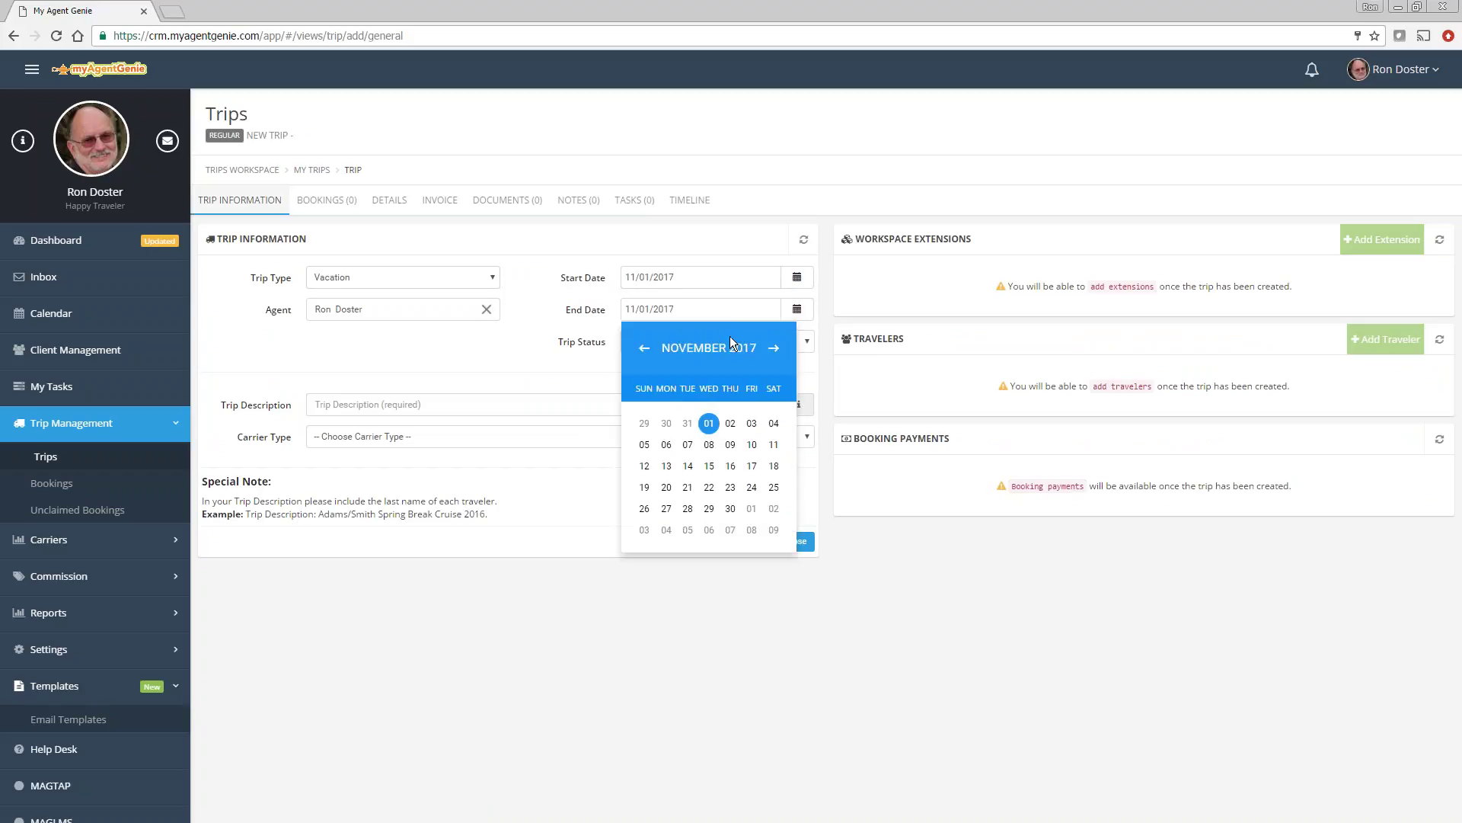
left_click(712, 442)
Enter a trip description made of the traveler's last name followed by "Disney Trip".
left_click(377, 412)
type("Ads")
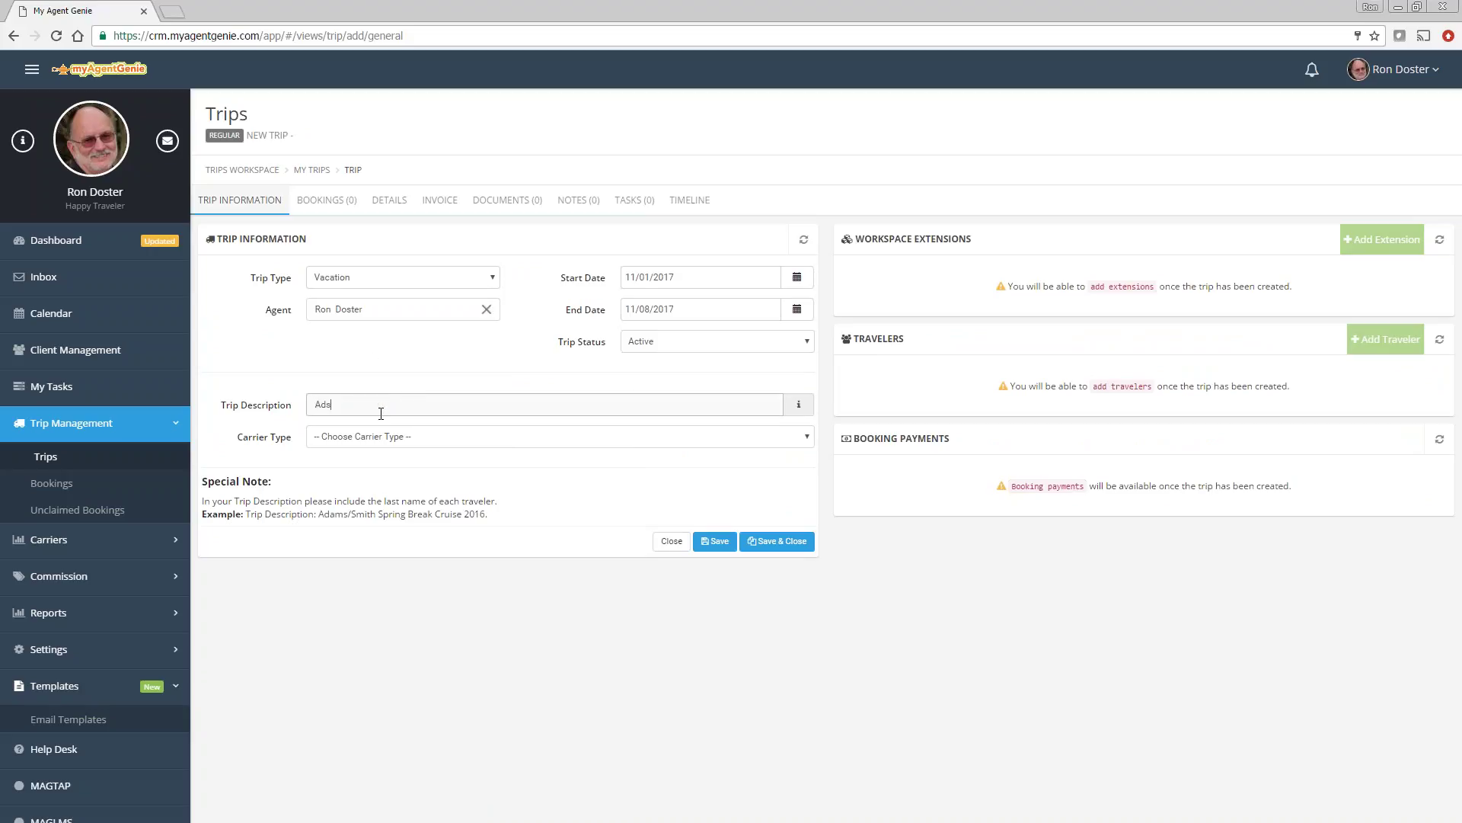
key("BackSpace")
type("ams")
type(" Dise")
type("ney Trip")
Set the carrier type to Resort/Hotel with Disney's Beach Club Resort, Lake Buena Vista as the property, and save the trip.
left_click(430, 436)
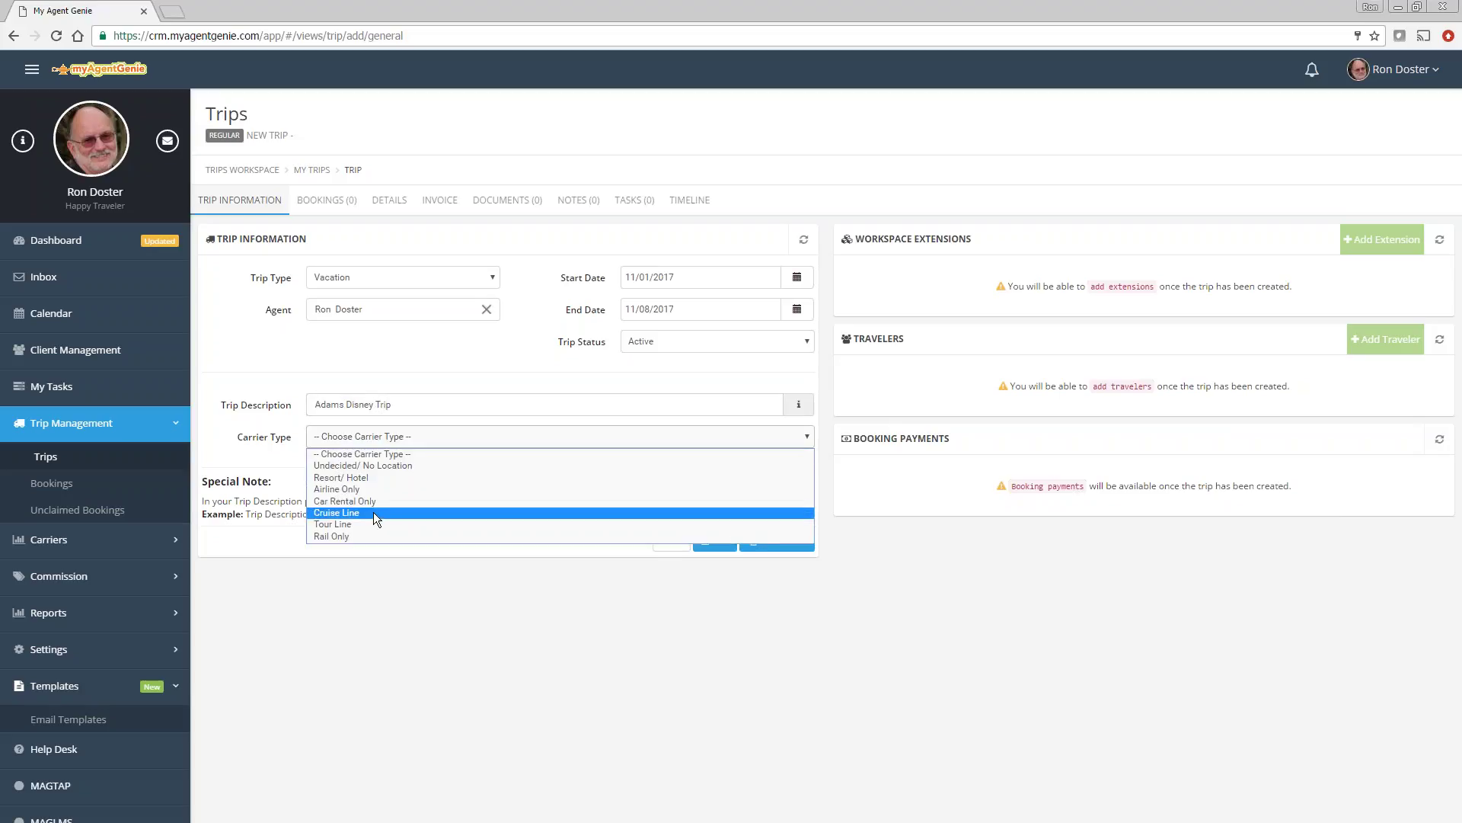
left_click(345, 476)
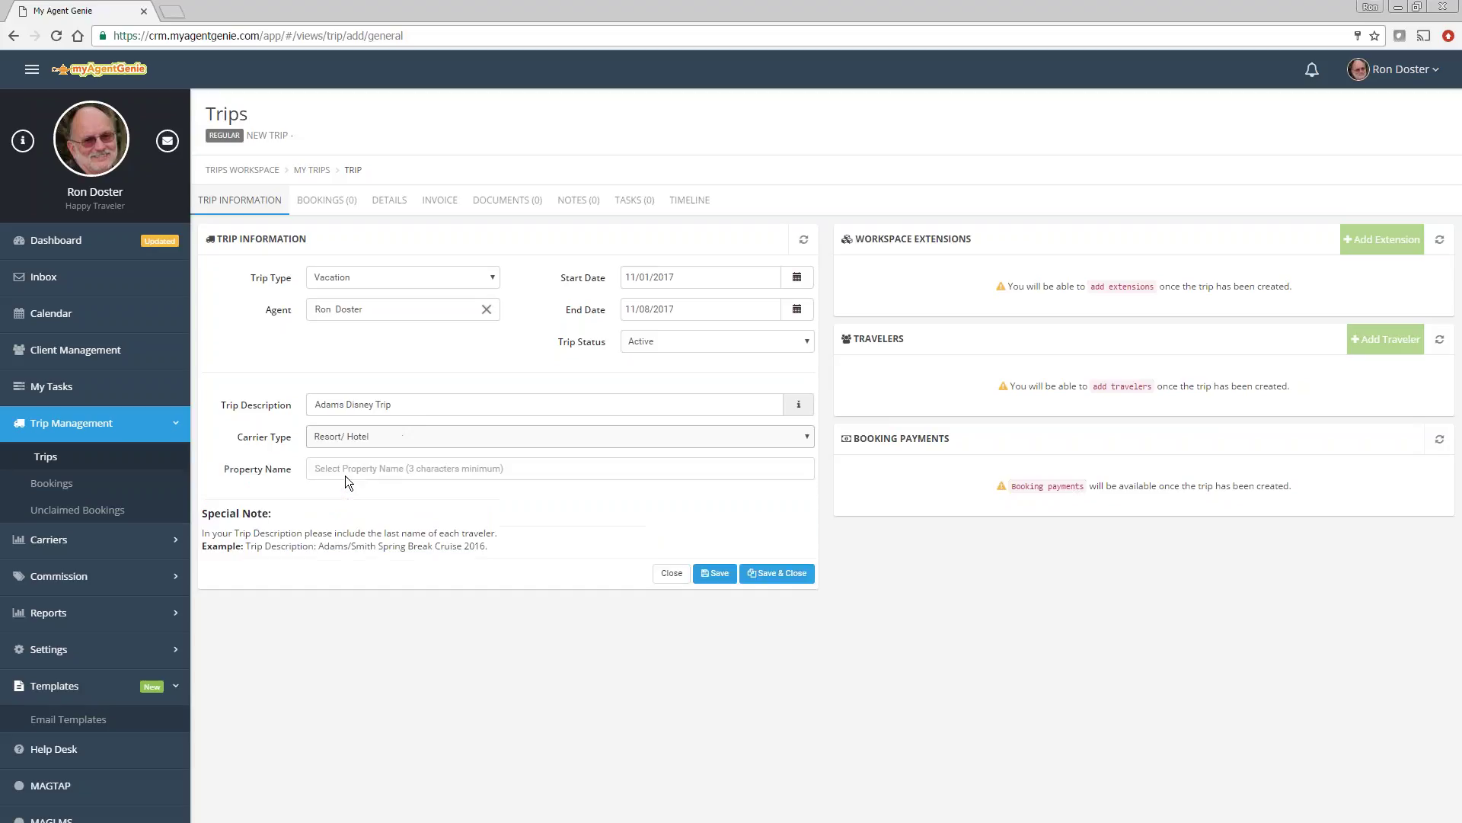
left_click(361, 465)
type("Disney's")
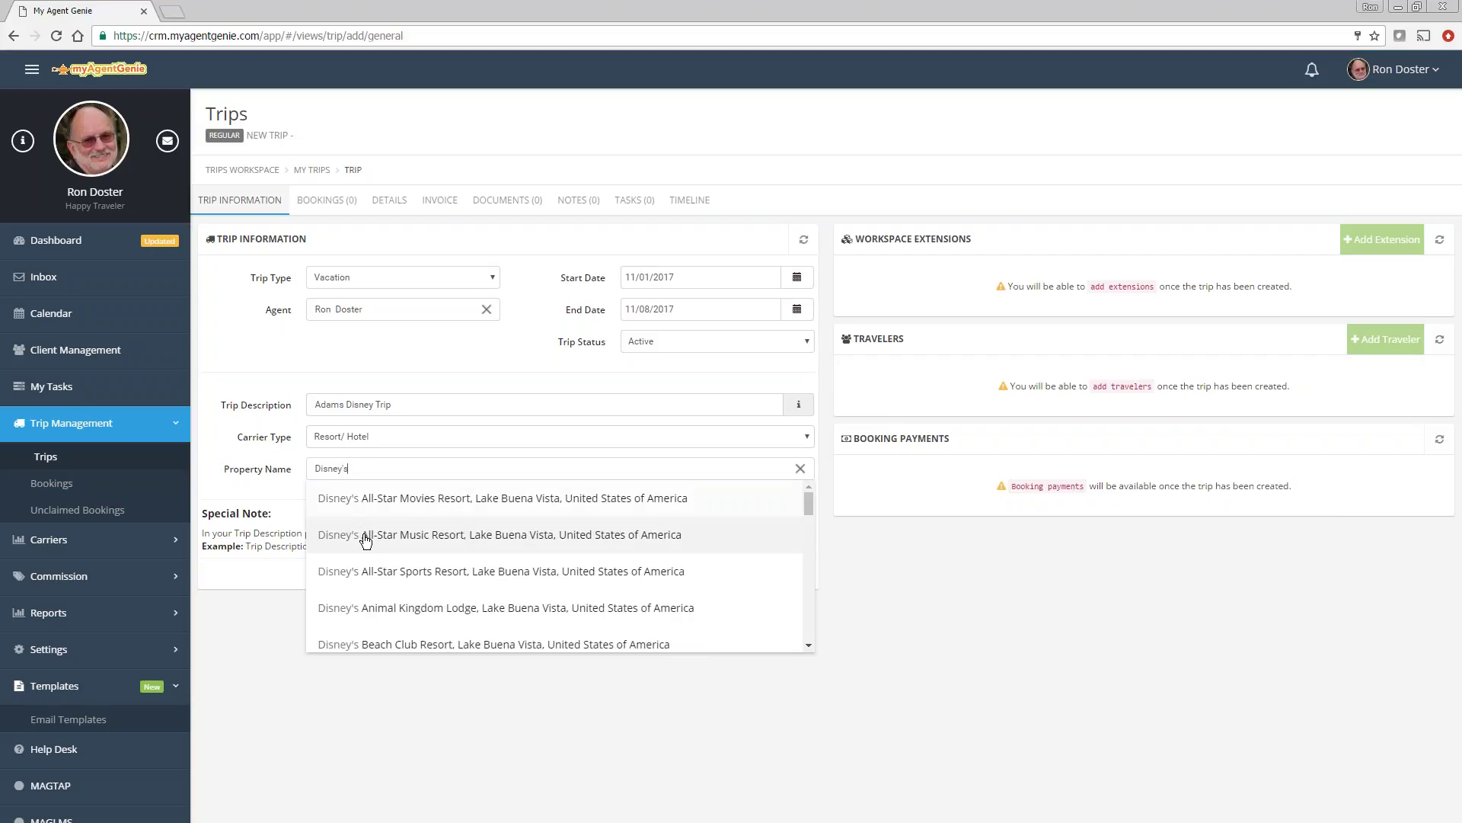
left_click(376, 644)
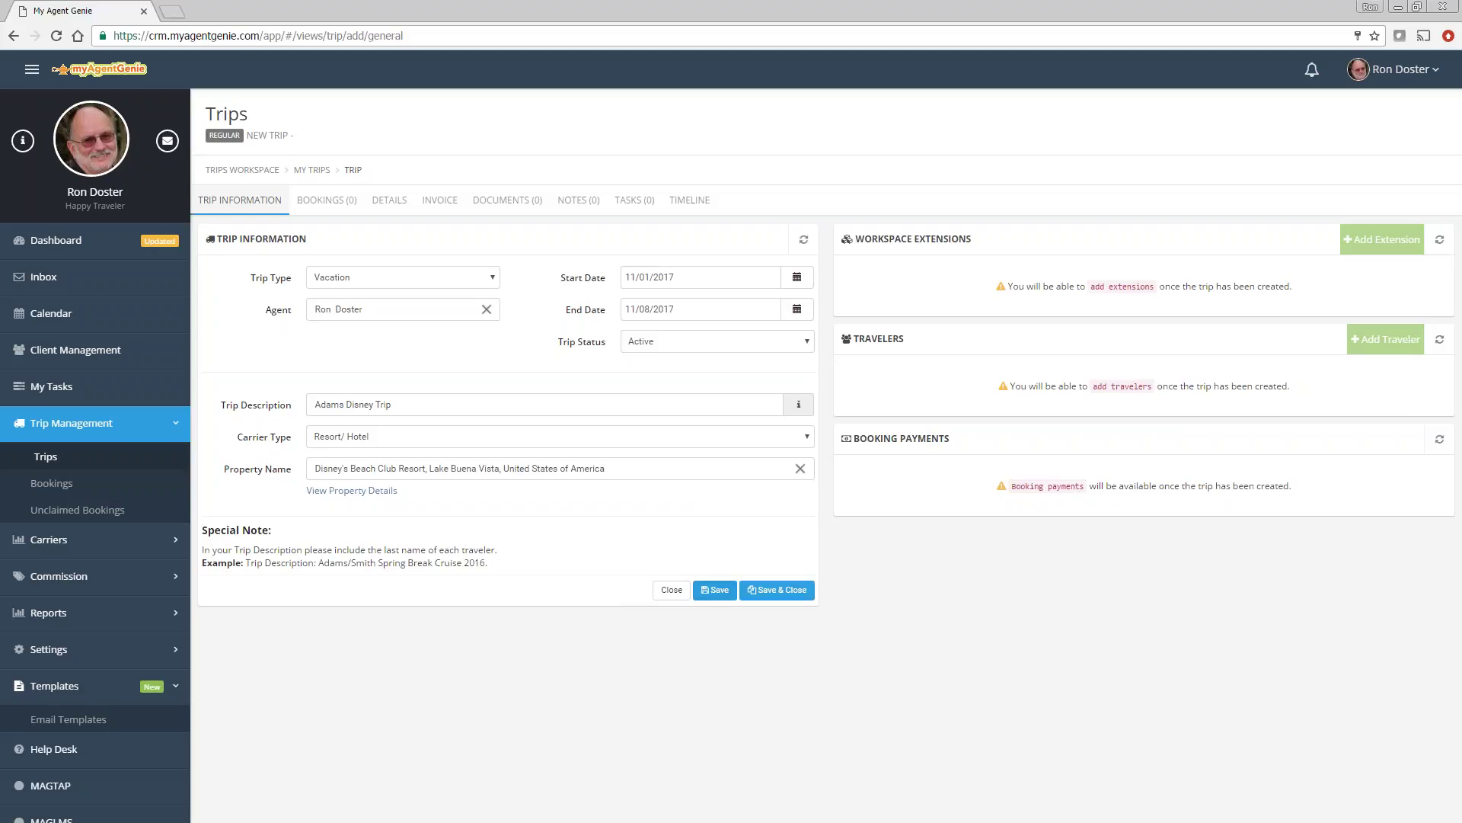
left_click(715, 591)
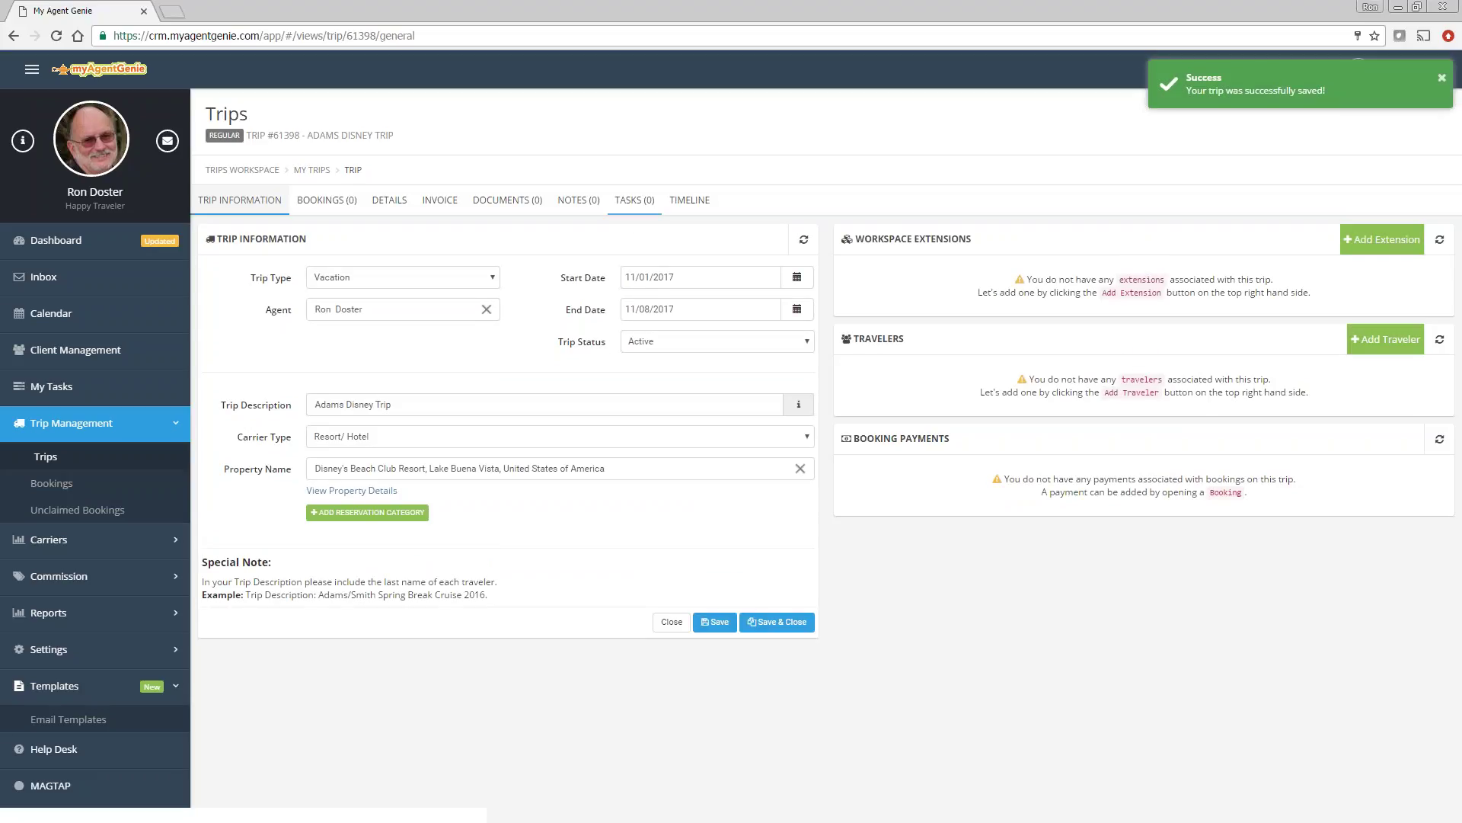
Examine the blank task form for the new trip and leave it without saving.
left_click(633, 199)
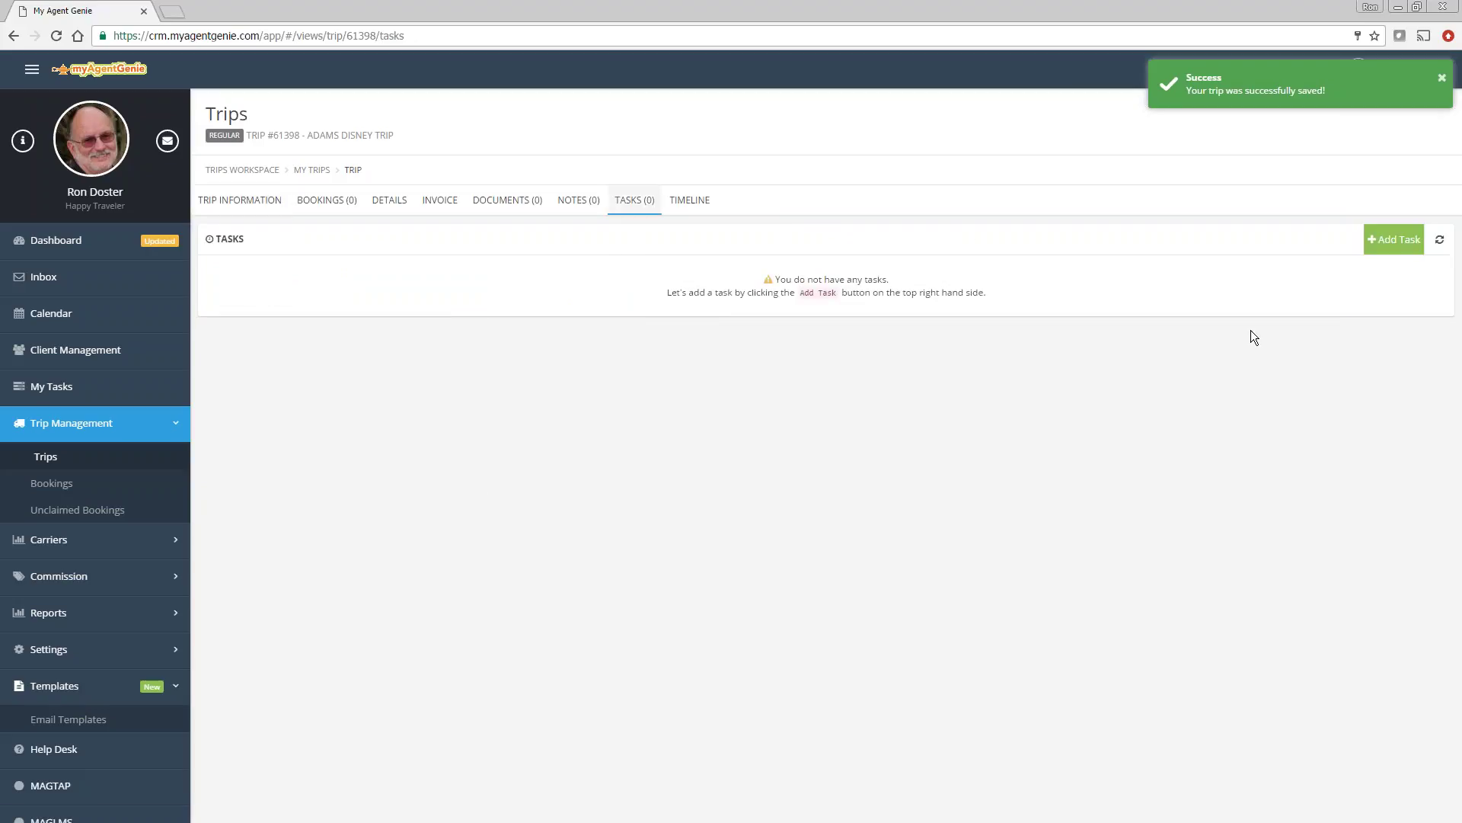
left_click(1390, 241)
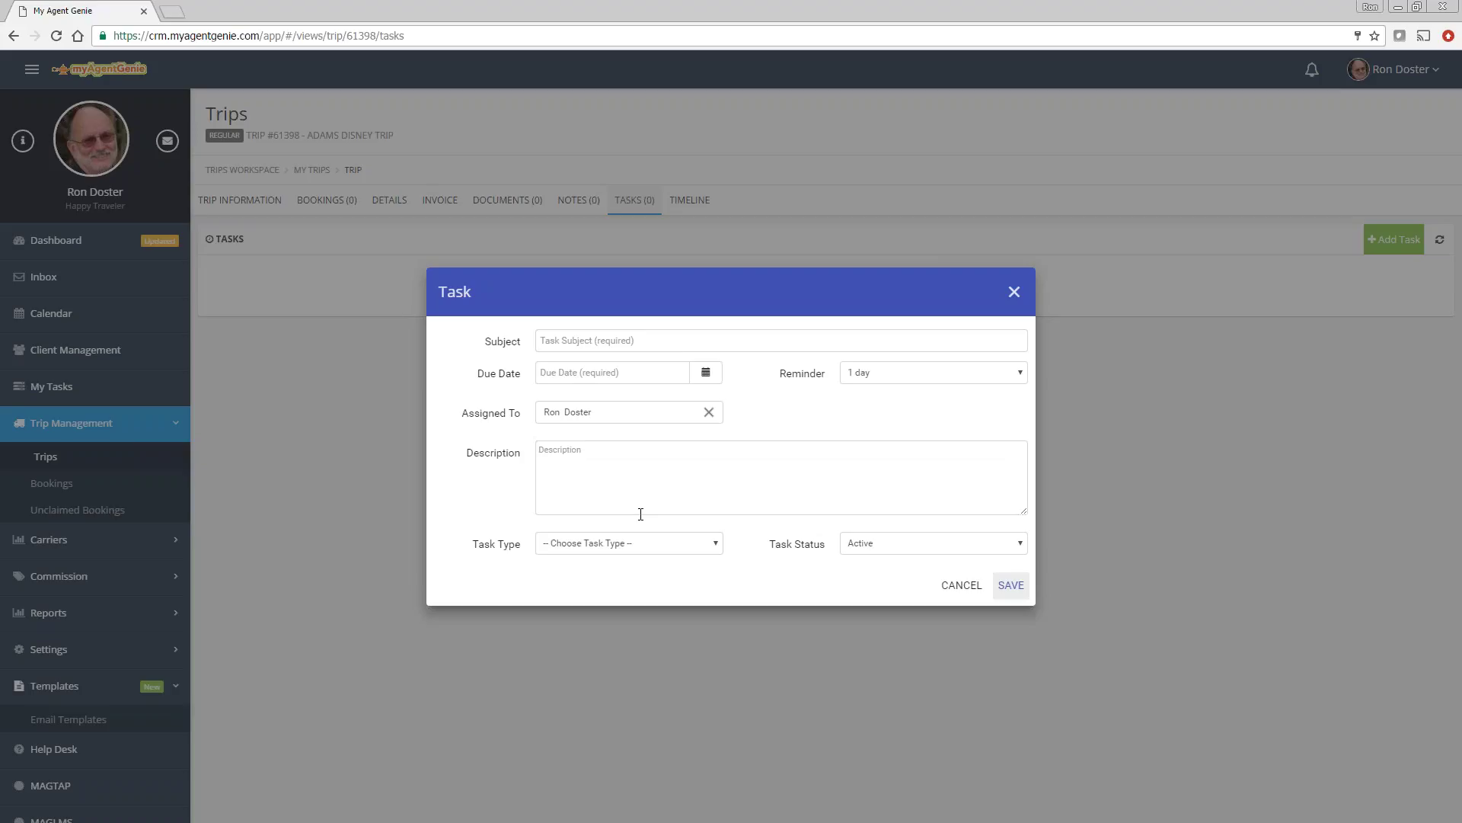
left_click(972, 589)
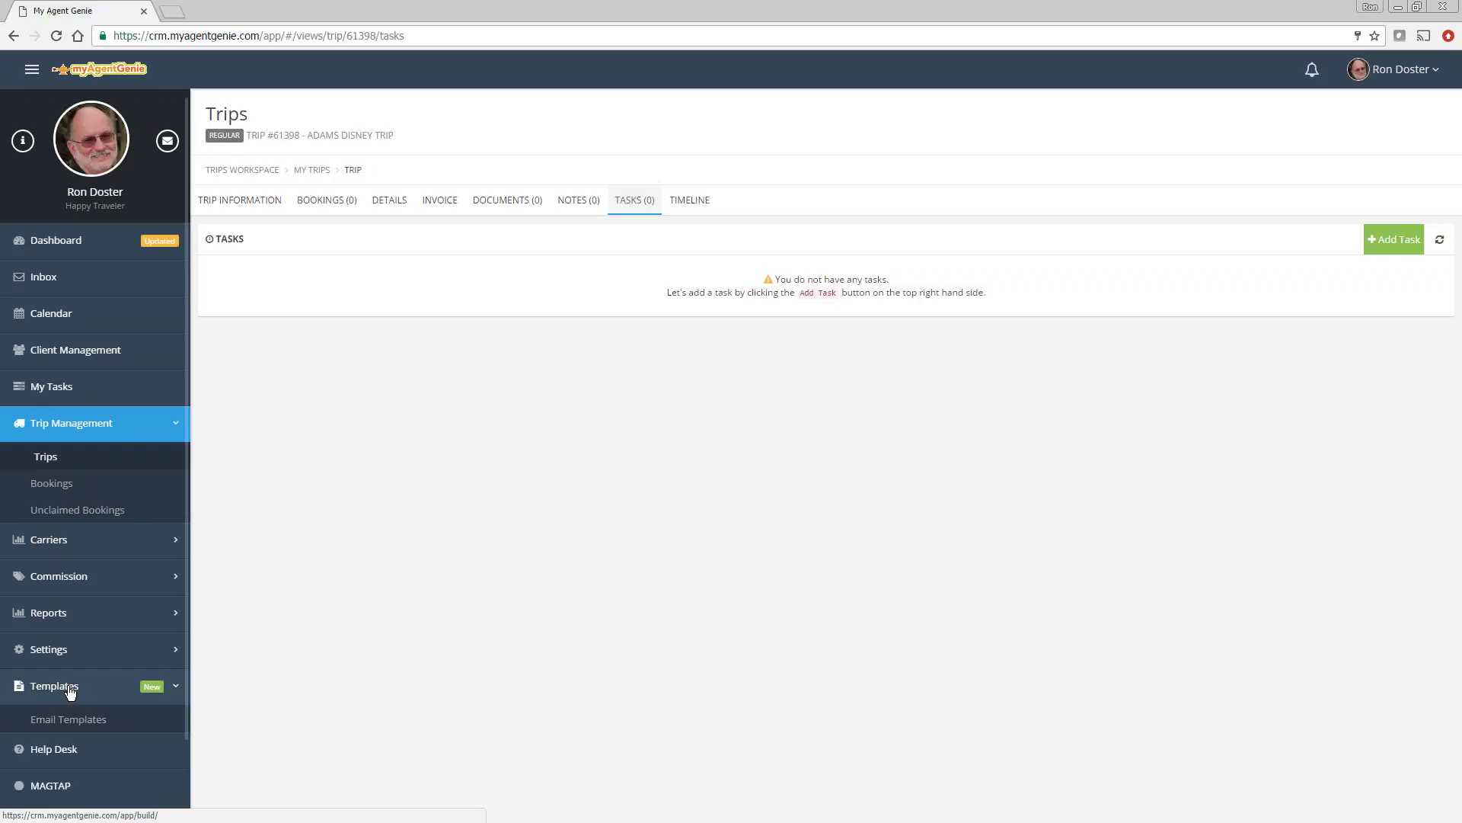
Open the Disney/Resort workspace extension from the workspace extension settings.
left_click(56, 651)
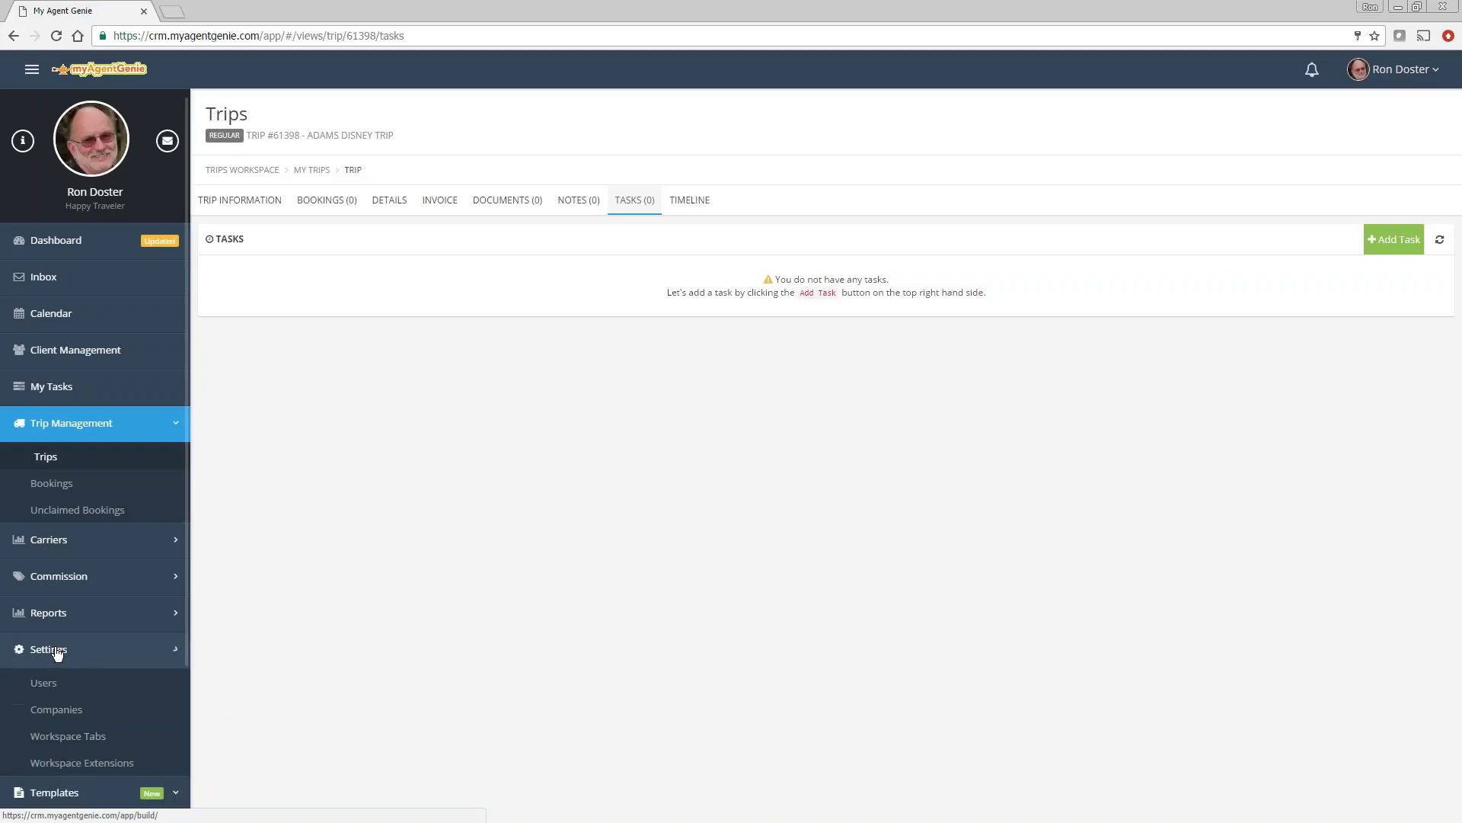
left_click(105, 767)
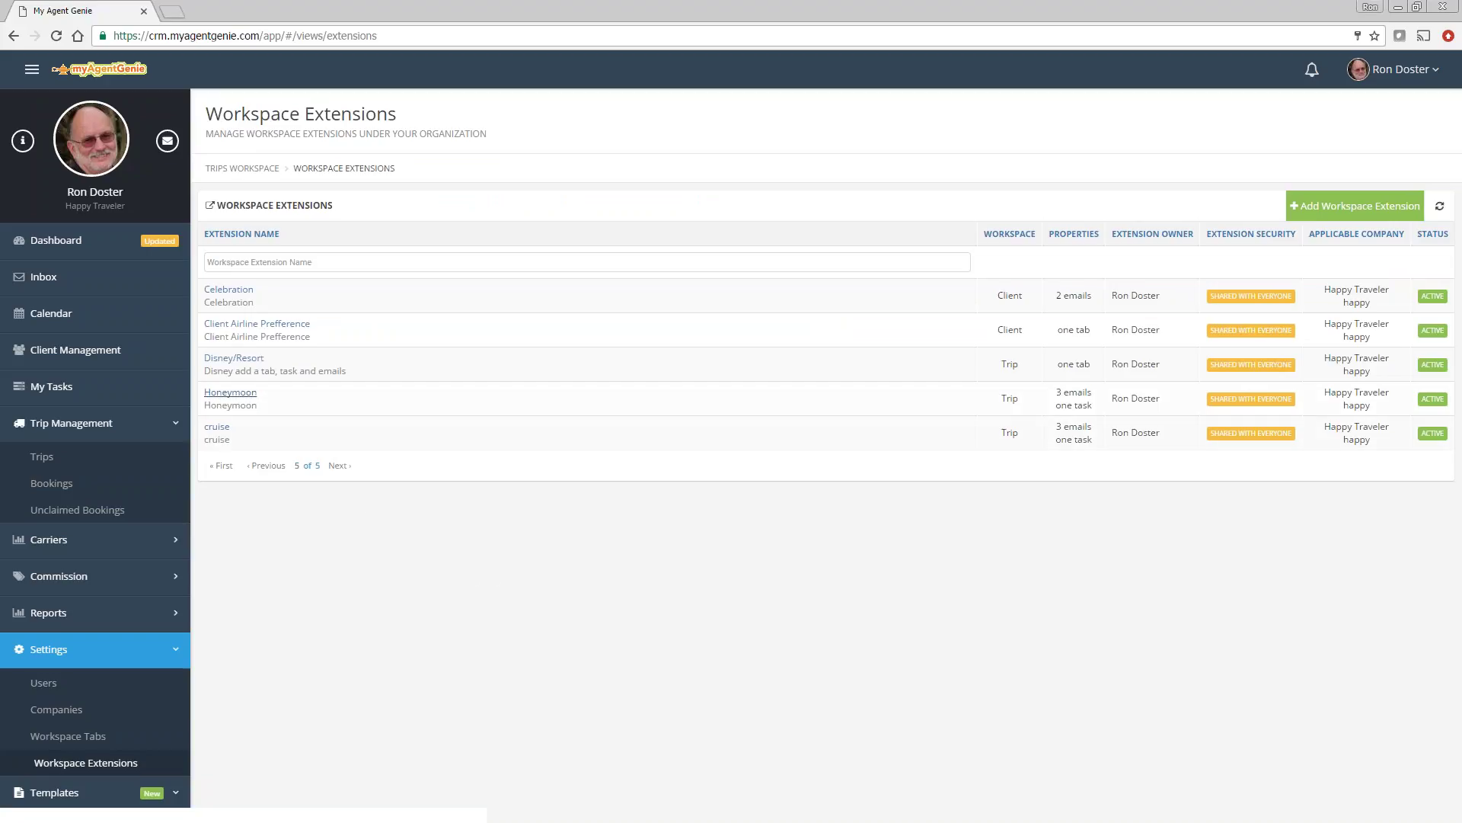
left_click(238, 358)
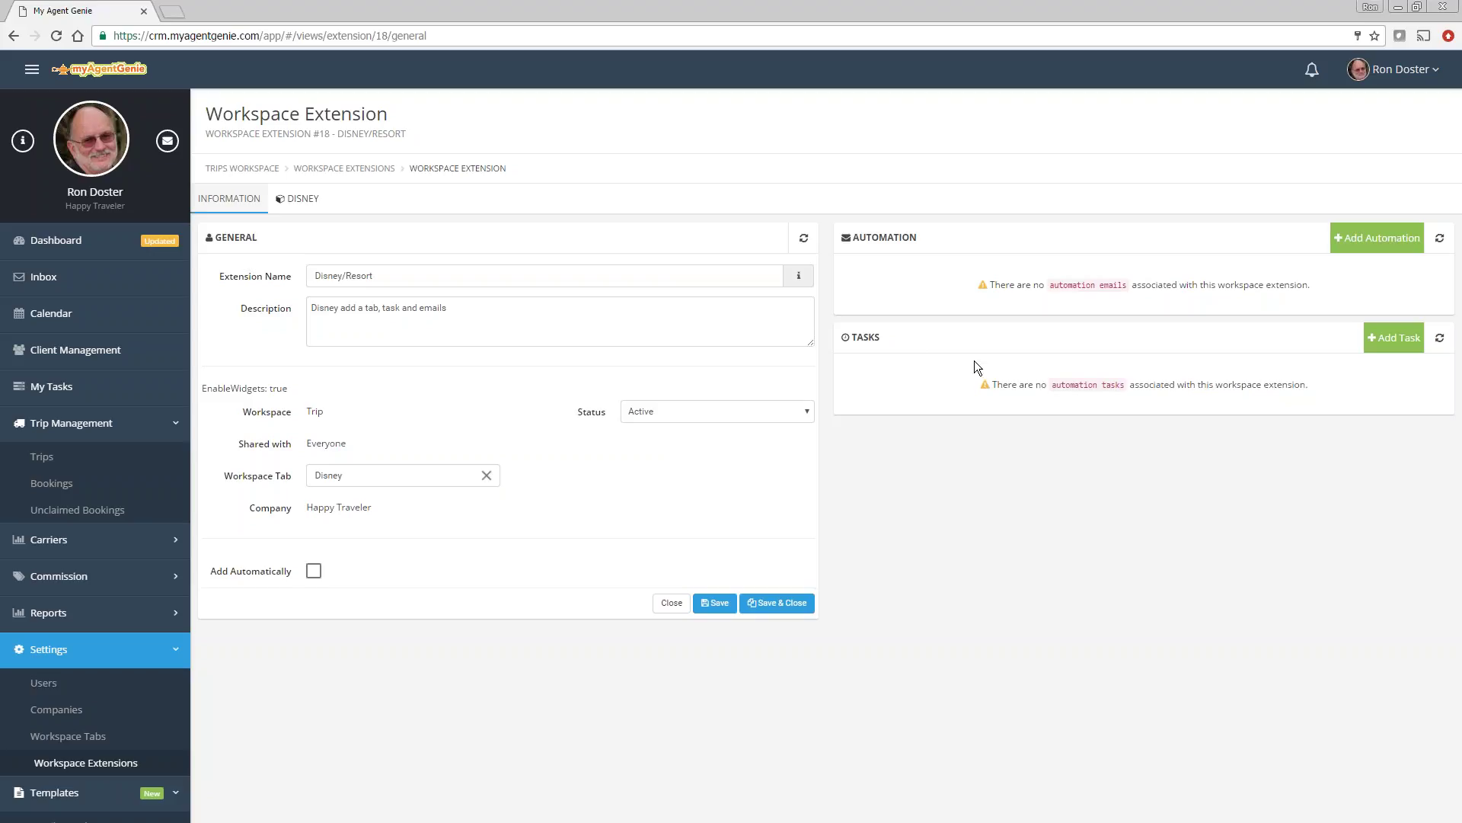
Add an automation task of type General with a 1 day reminder to the Disney/Resort extension.
left_click(1395, 339)
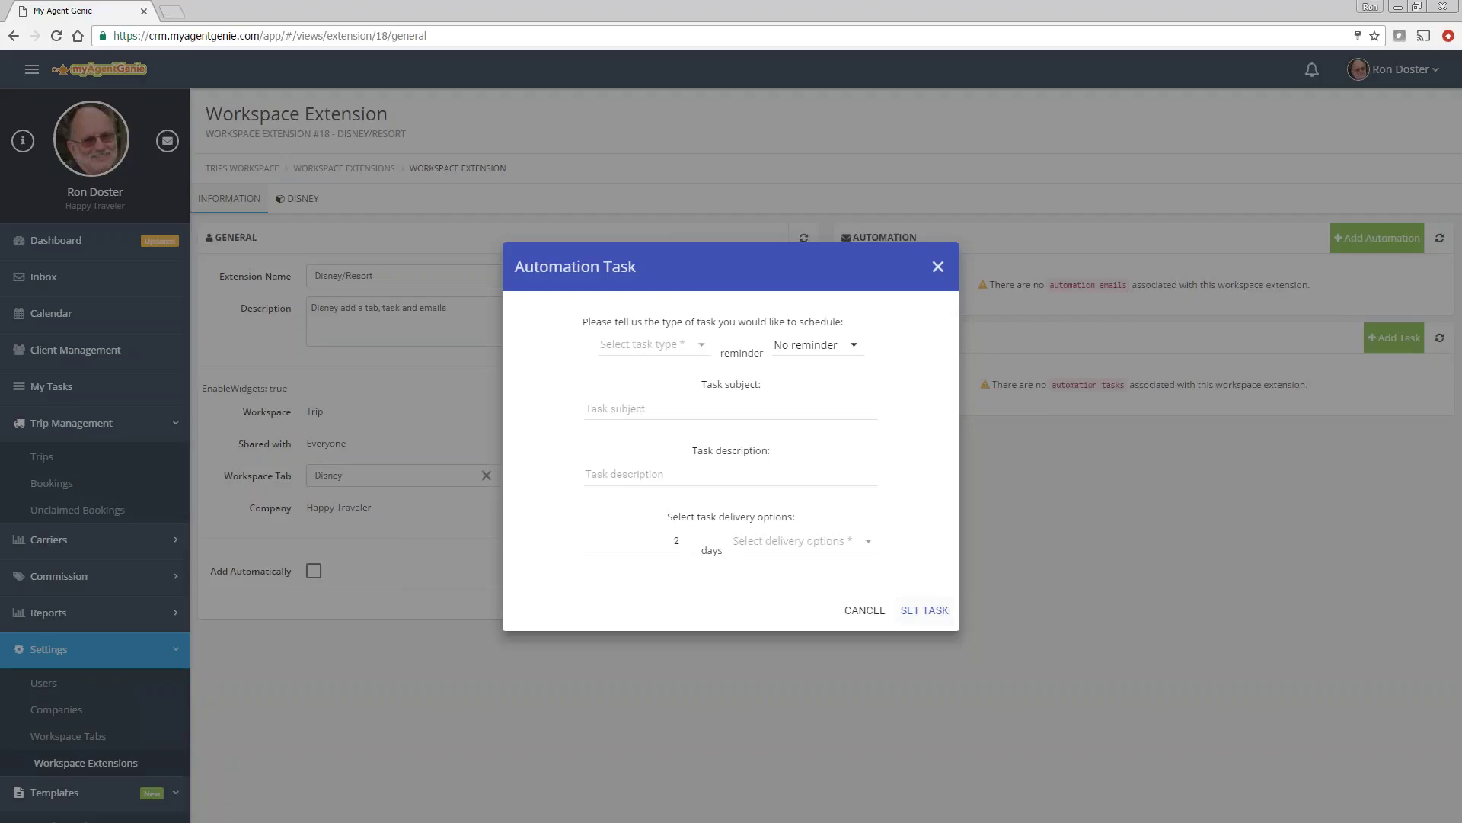
left_click(639, 354)
left_click(632, 353)
left_click(805, 352)
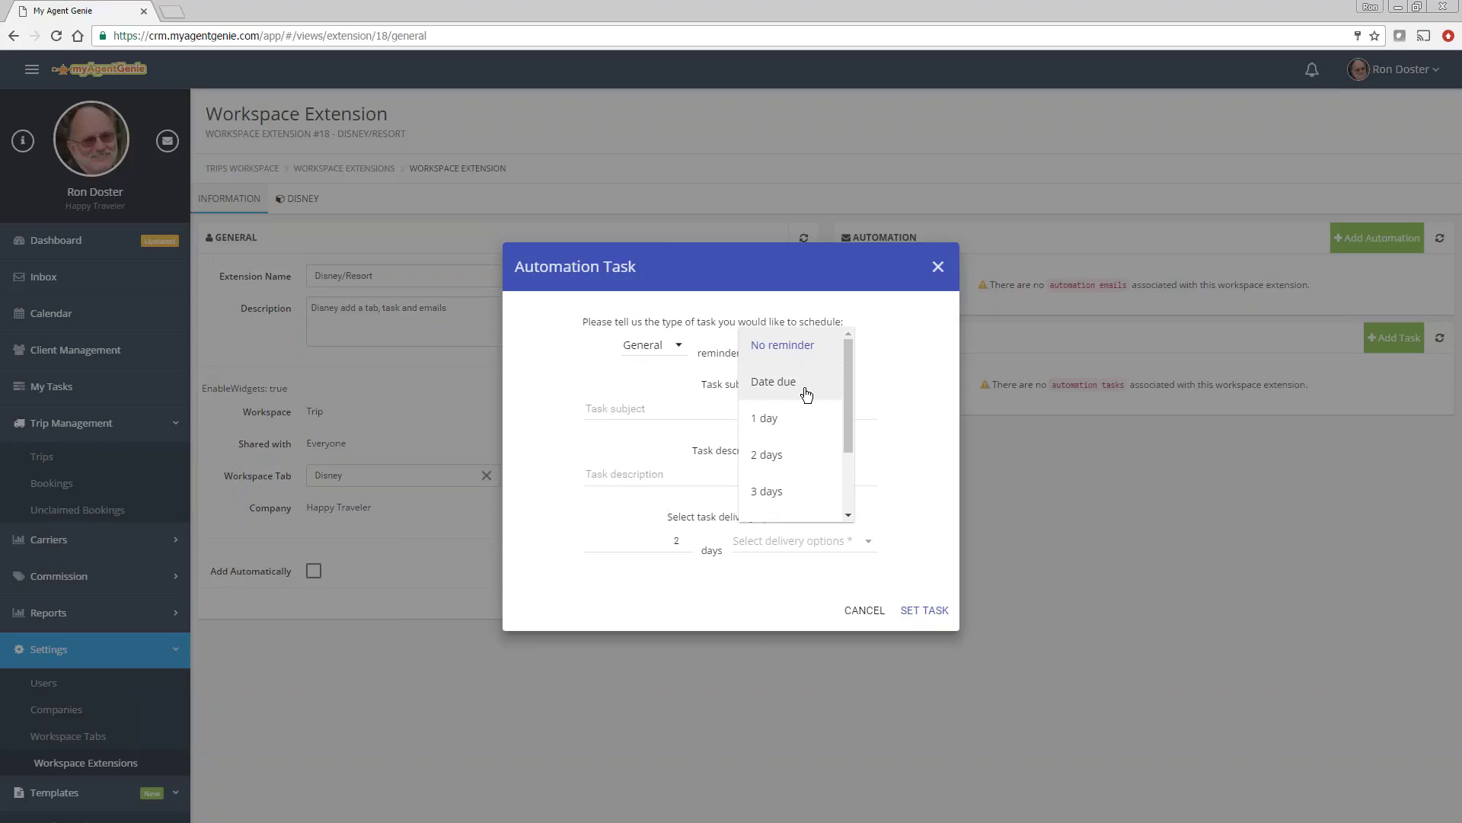
left_click(771, 418)
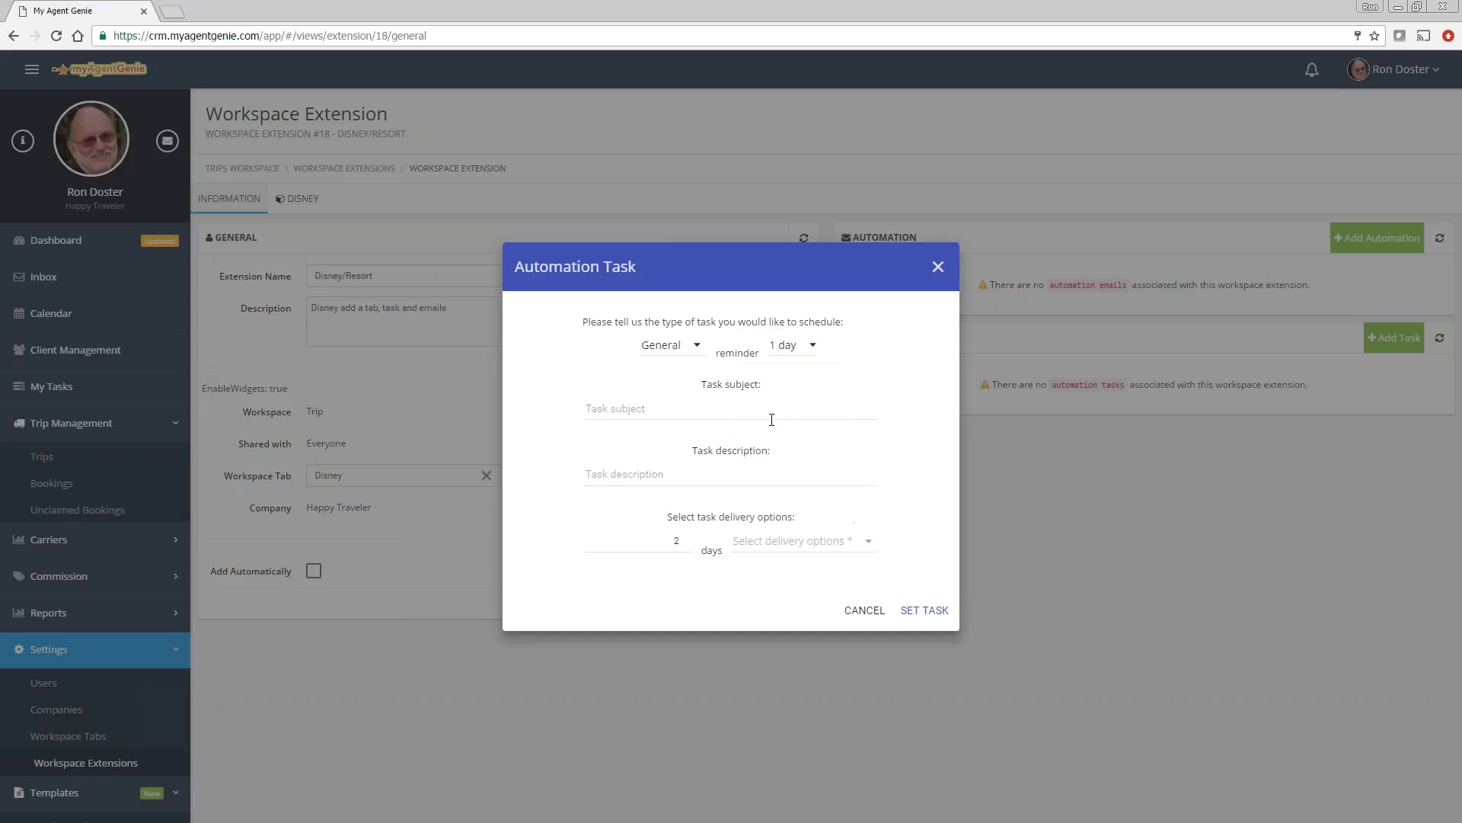
Give the task the subject "Dinning Opens", schedule it 187 days before the trip start date, and save it.
left_click(670, 408)
type("Dinning Opens")
left_click(686, 539)
type("187")
left_click(783, 543)
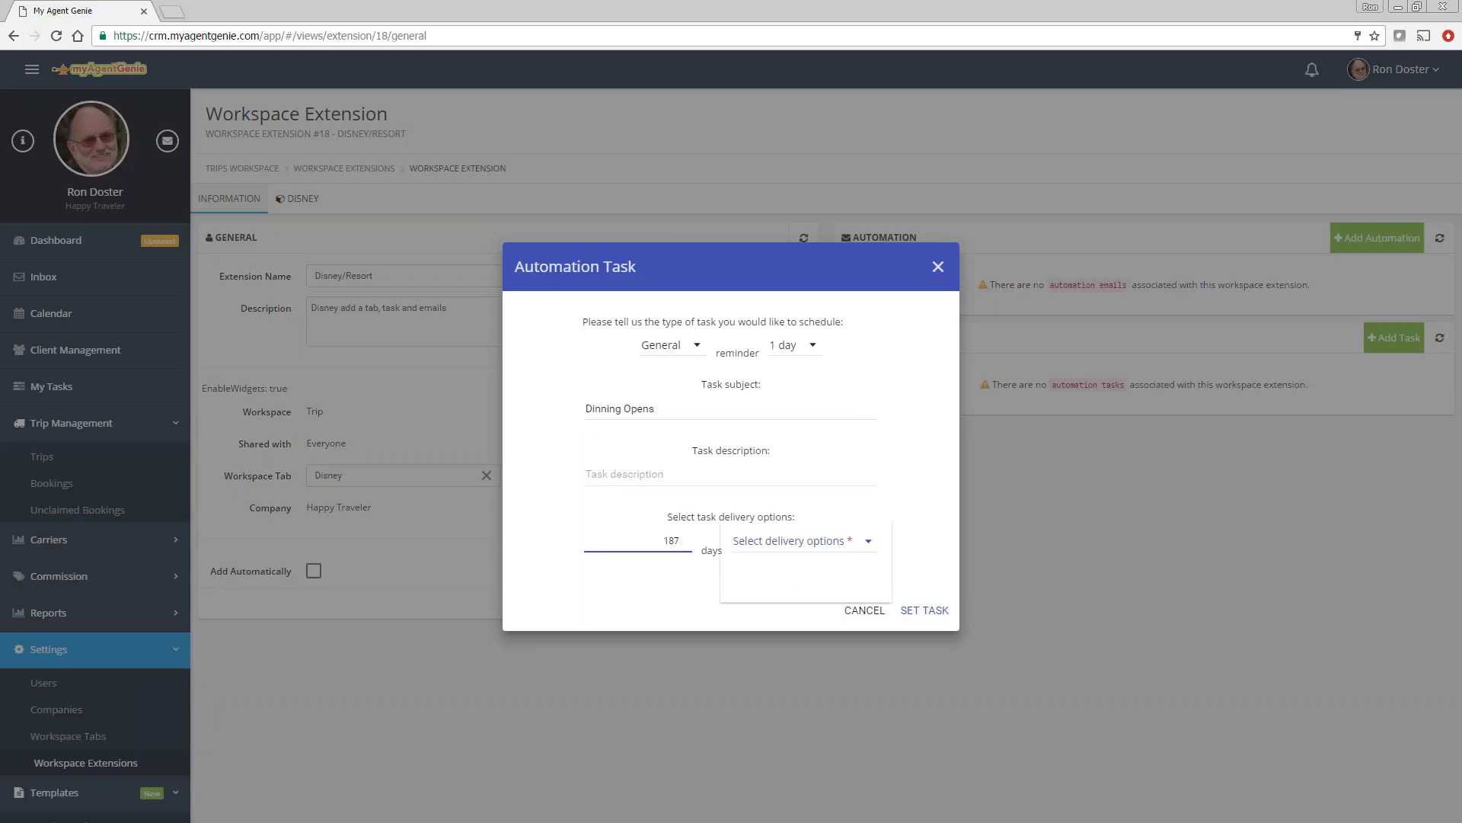
left_click(795, 555)
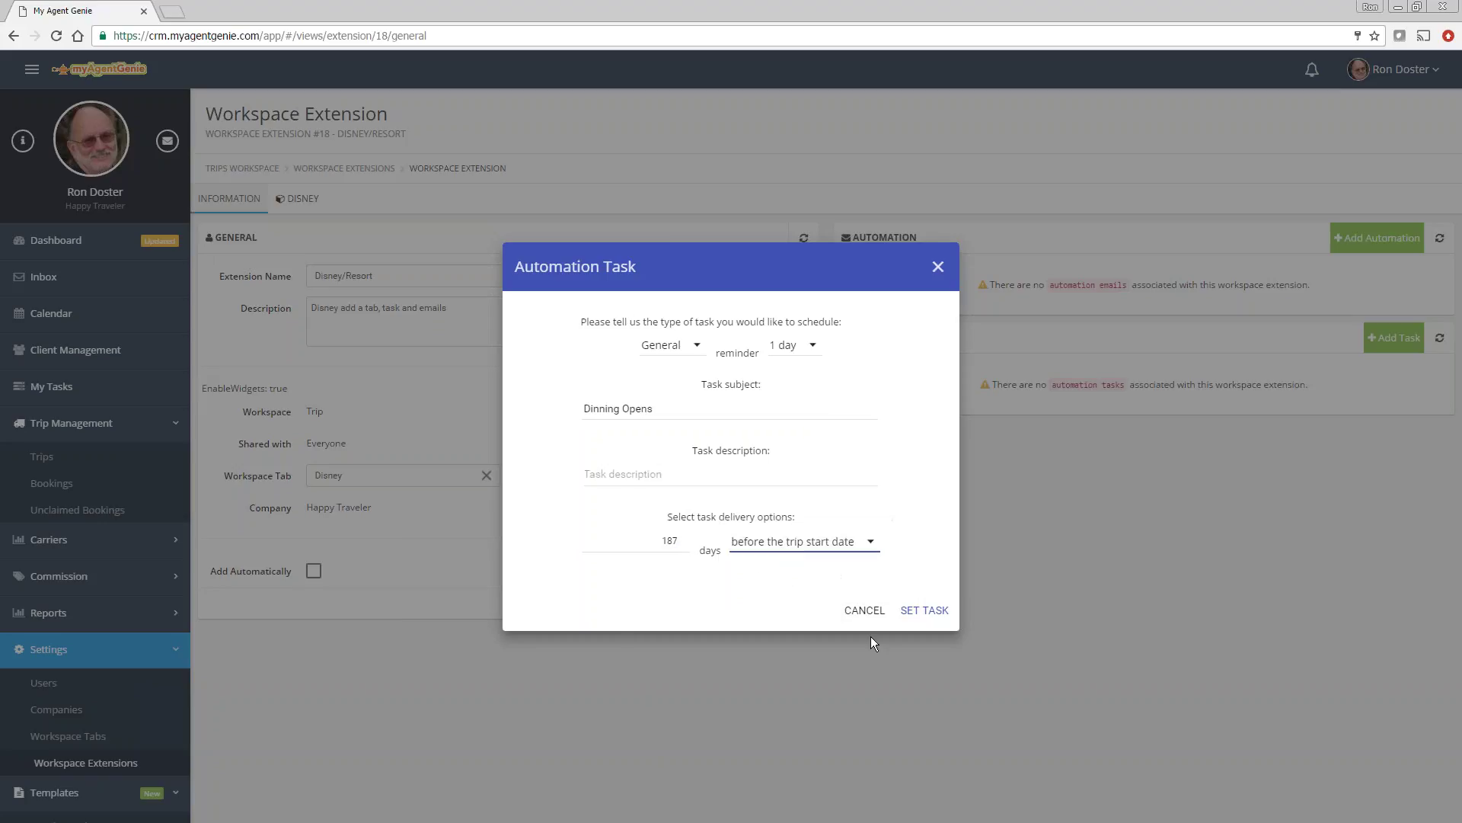
left_click(924, 612)
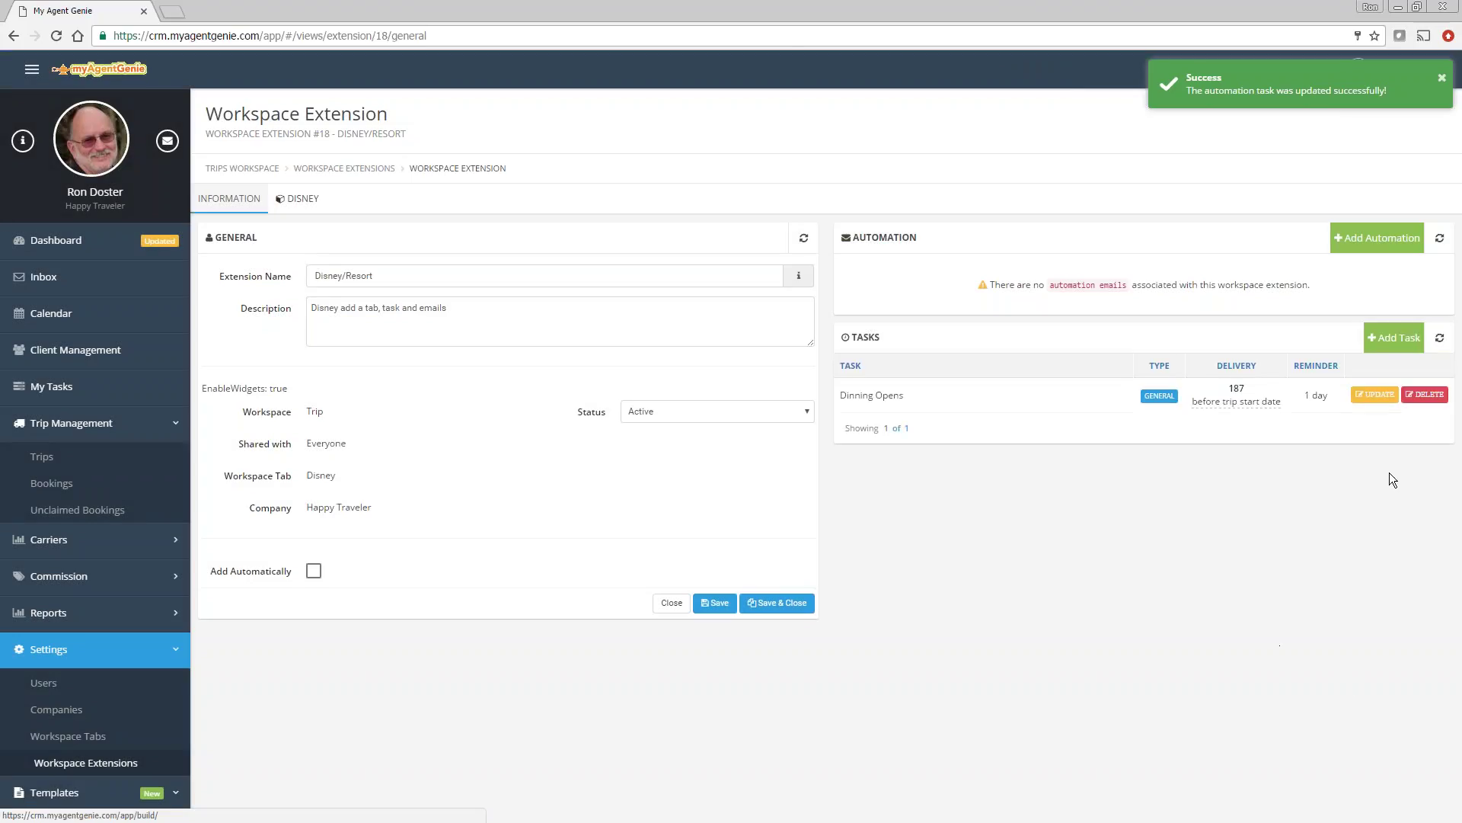
Add a second automation task of type General with a 1 day reminder.
left_click(1393, 337)
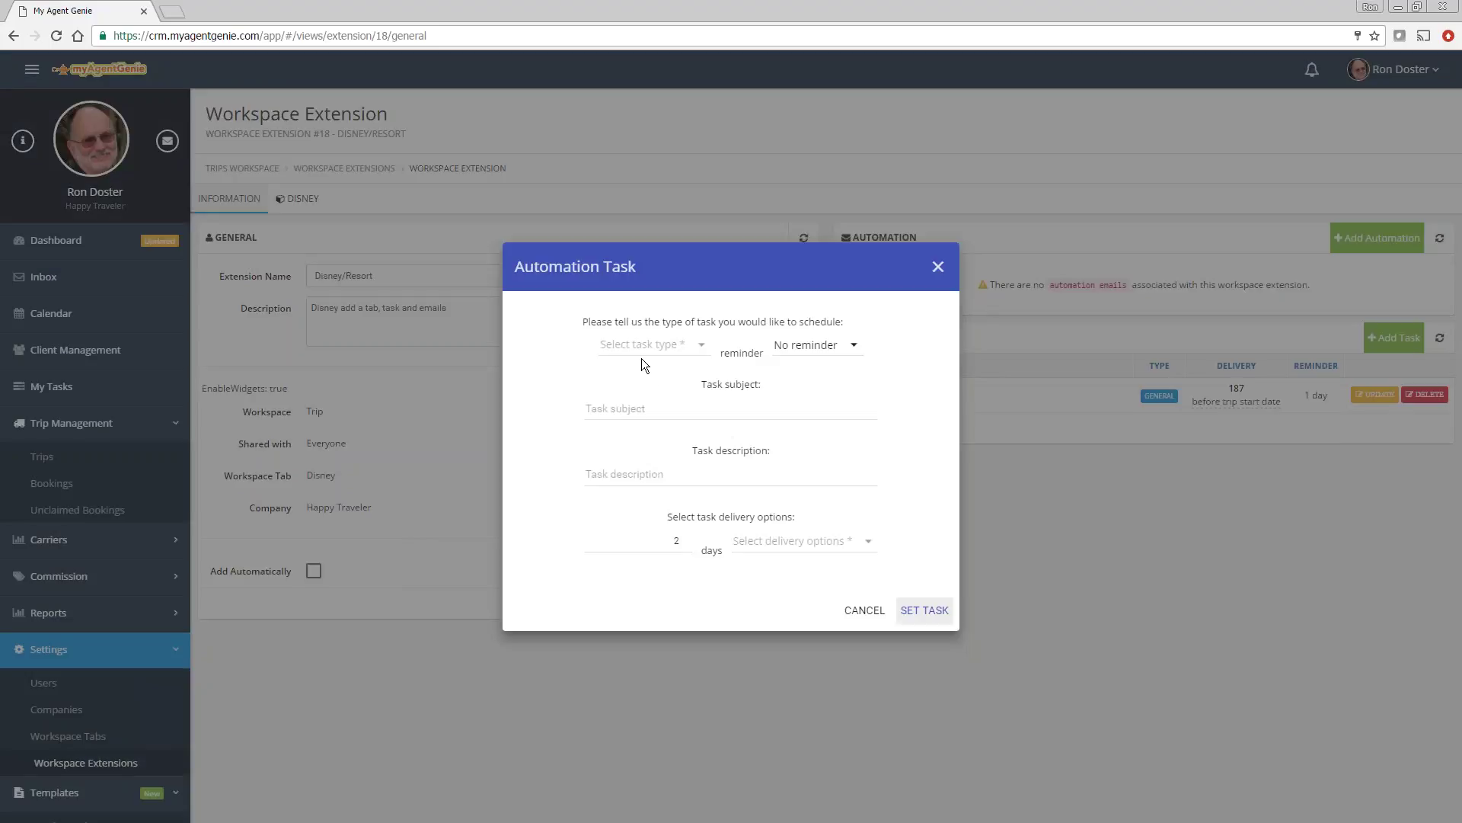
left_click(639, 347)
left_click(636, 347)
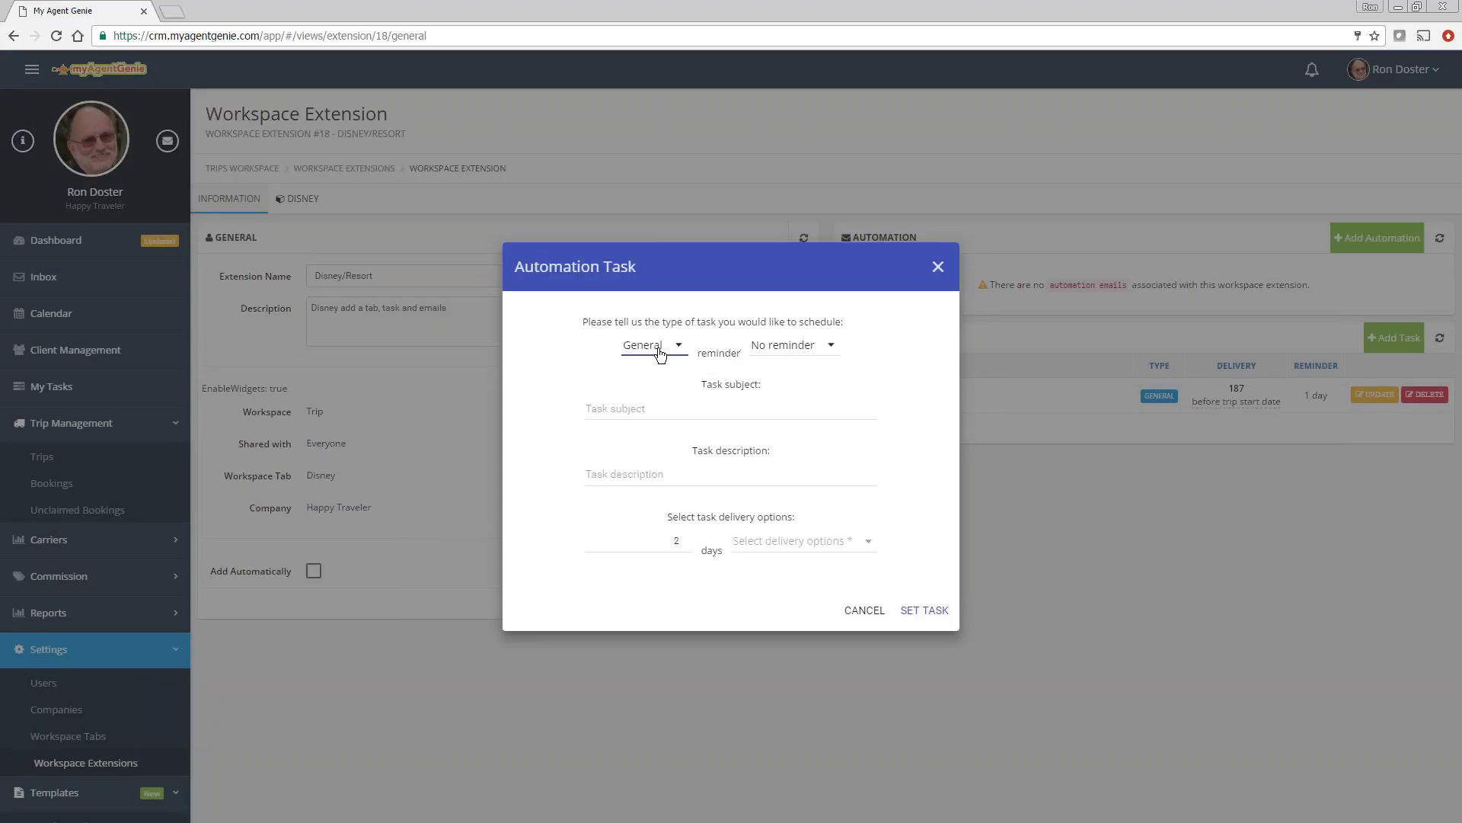
left_click(785, 346)
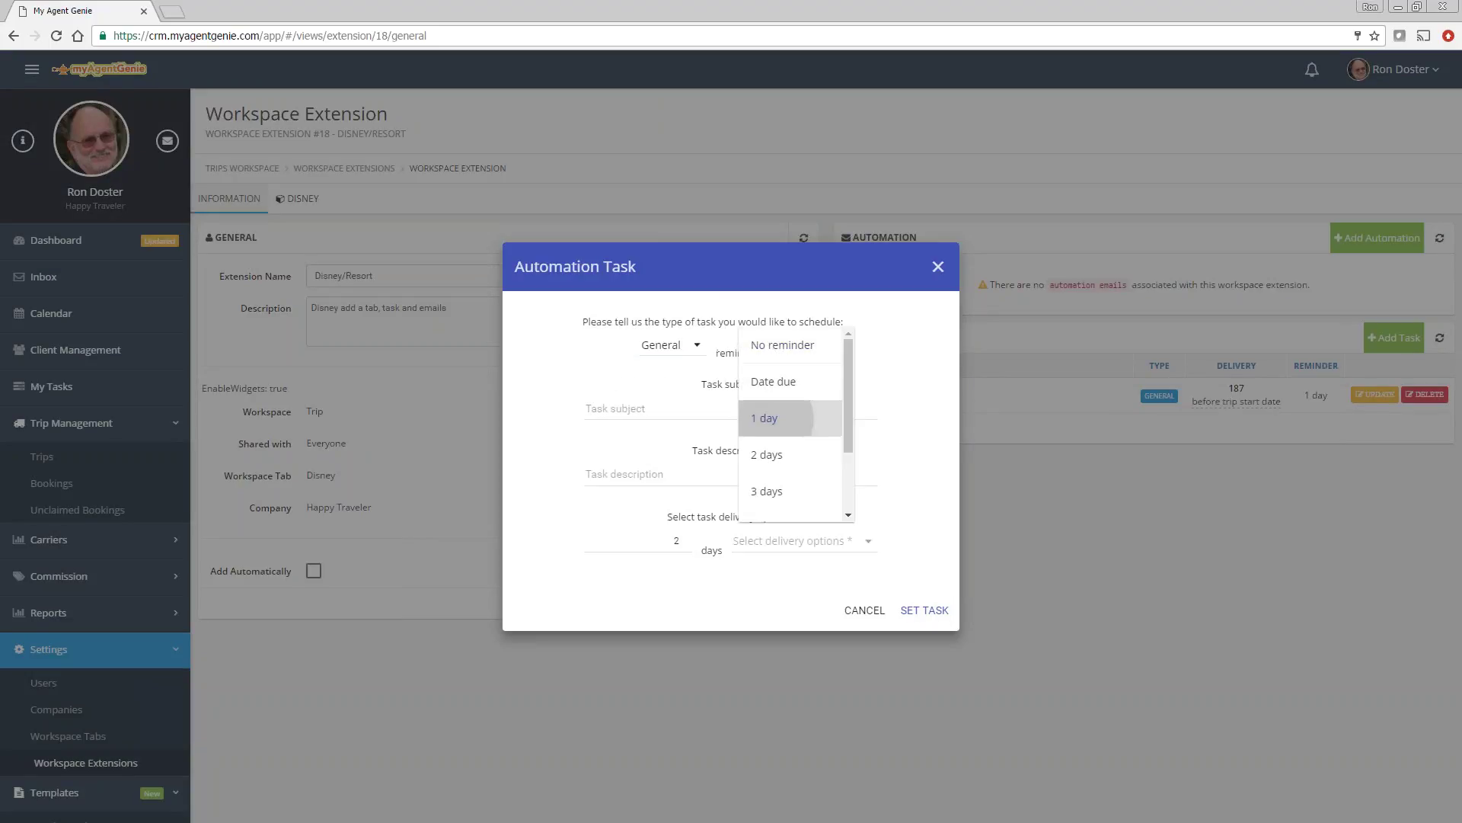
Give the second task the subject "Fast Pass Opens", schedule it 181 days before the trip start date, and save it.
left_click(677, 419)
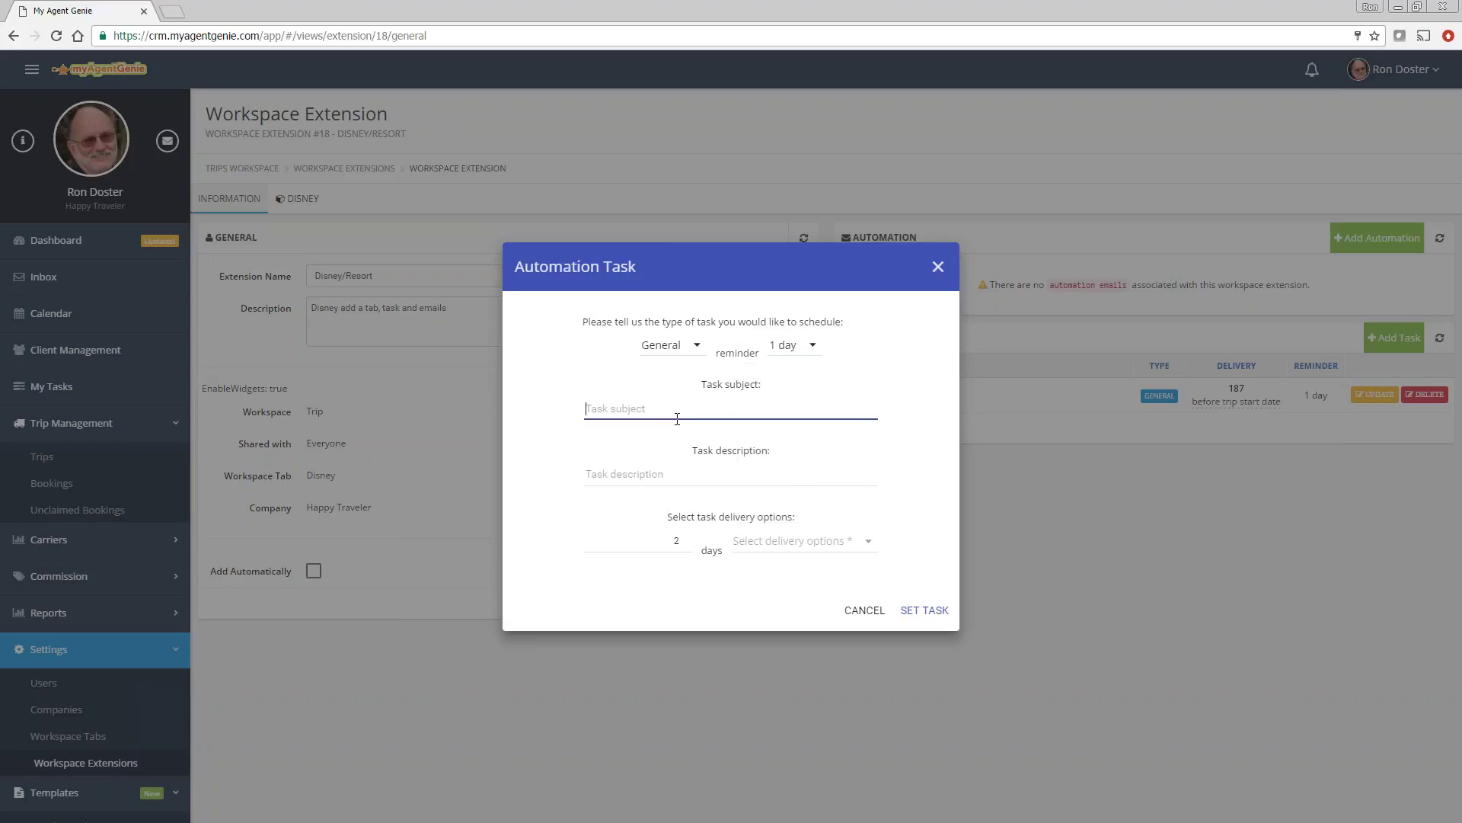
type("Fast Pass Opens")
double_click(669, 539)
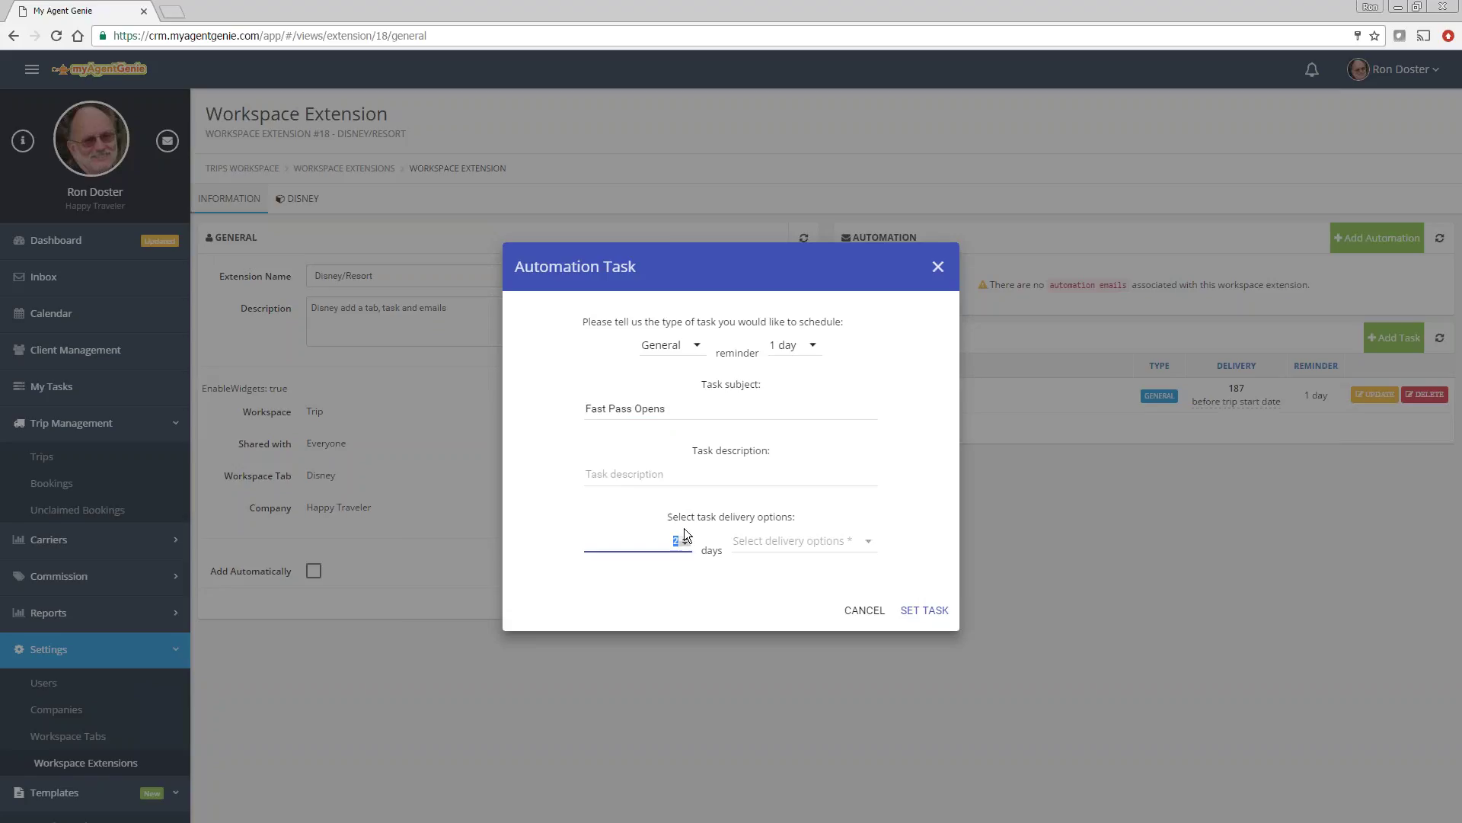
type("181")
left_click(765, 542)
left_click(767, 542)
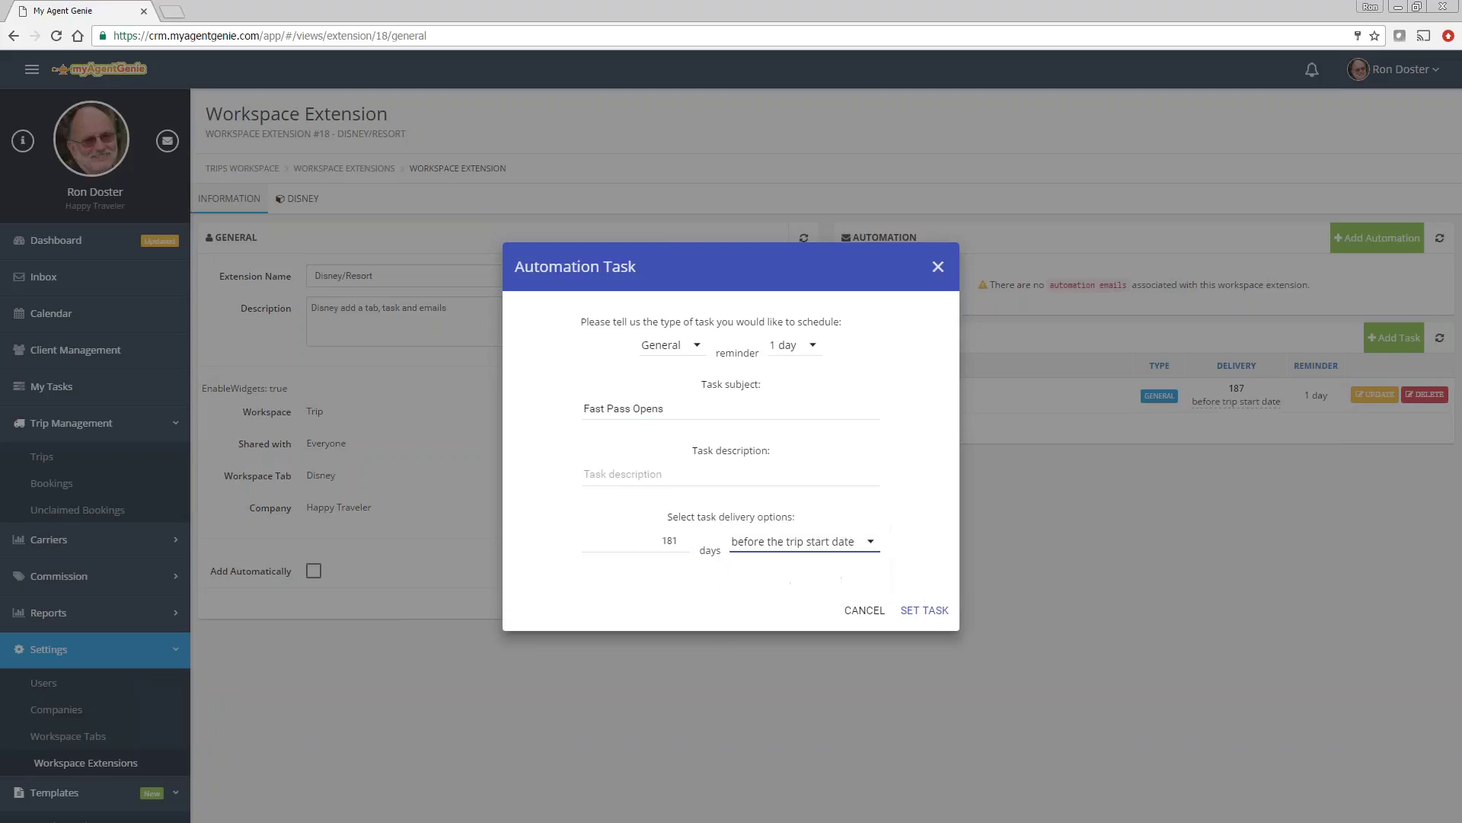
left_click(929, 611)
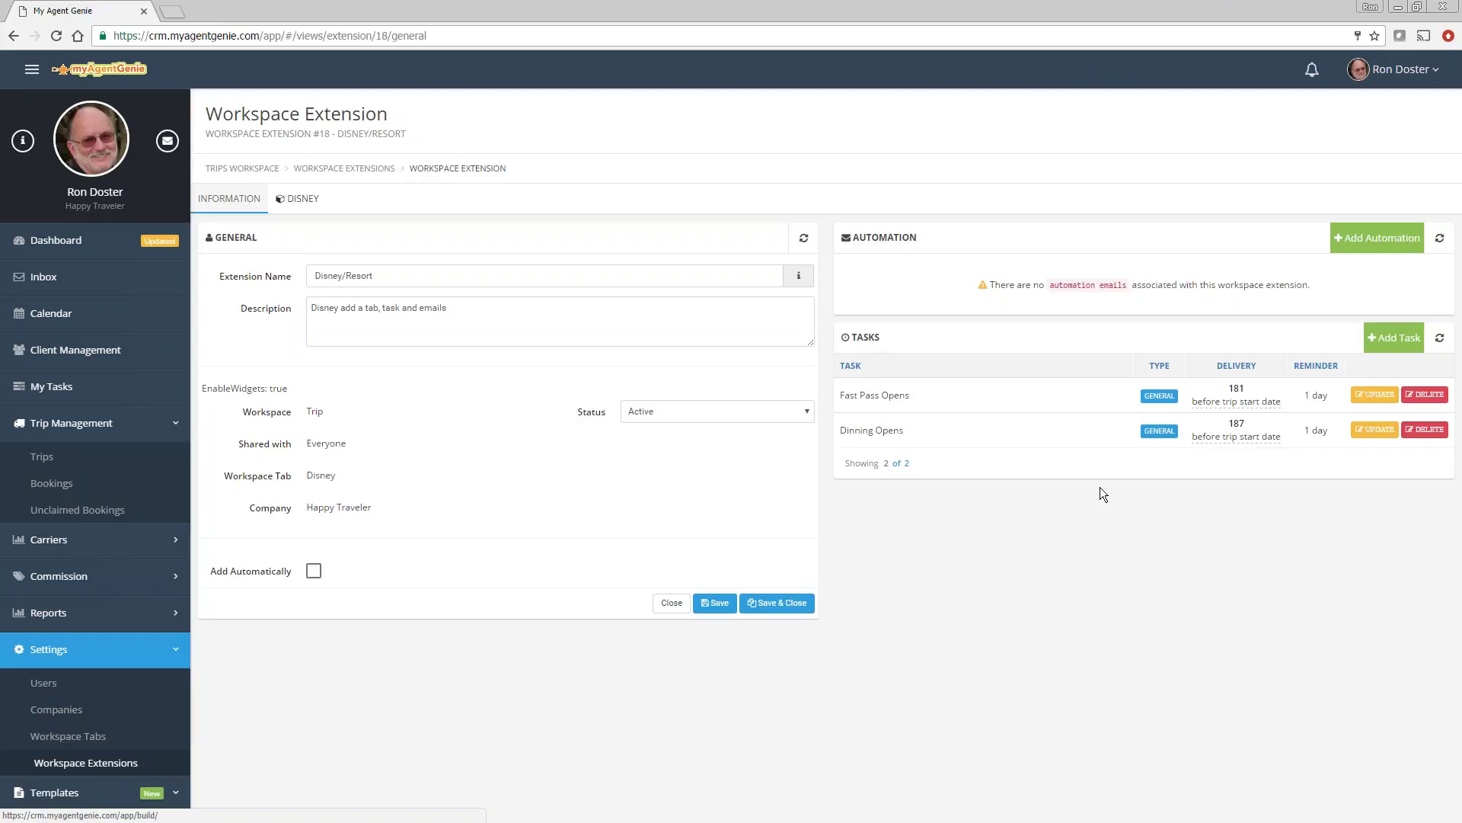
Add a third automation task of type Payment Due with a 1 day reminder to the Disney/Resort extension.
left_click(1398, 341)
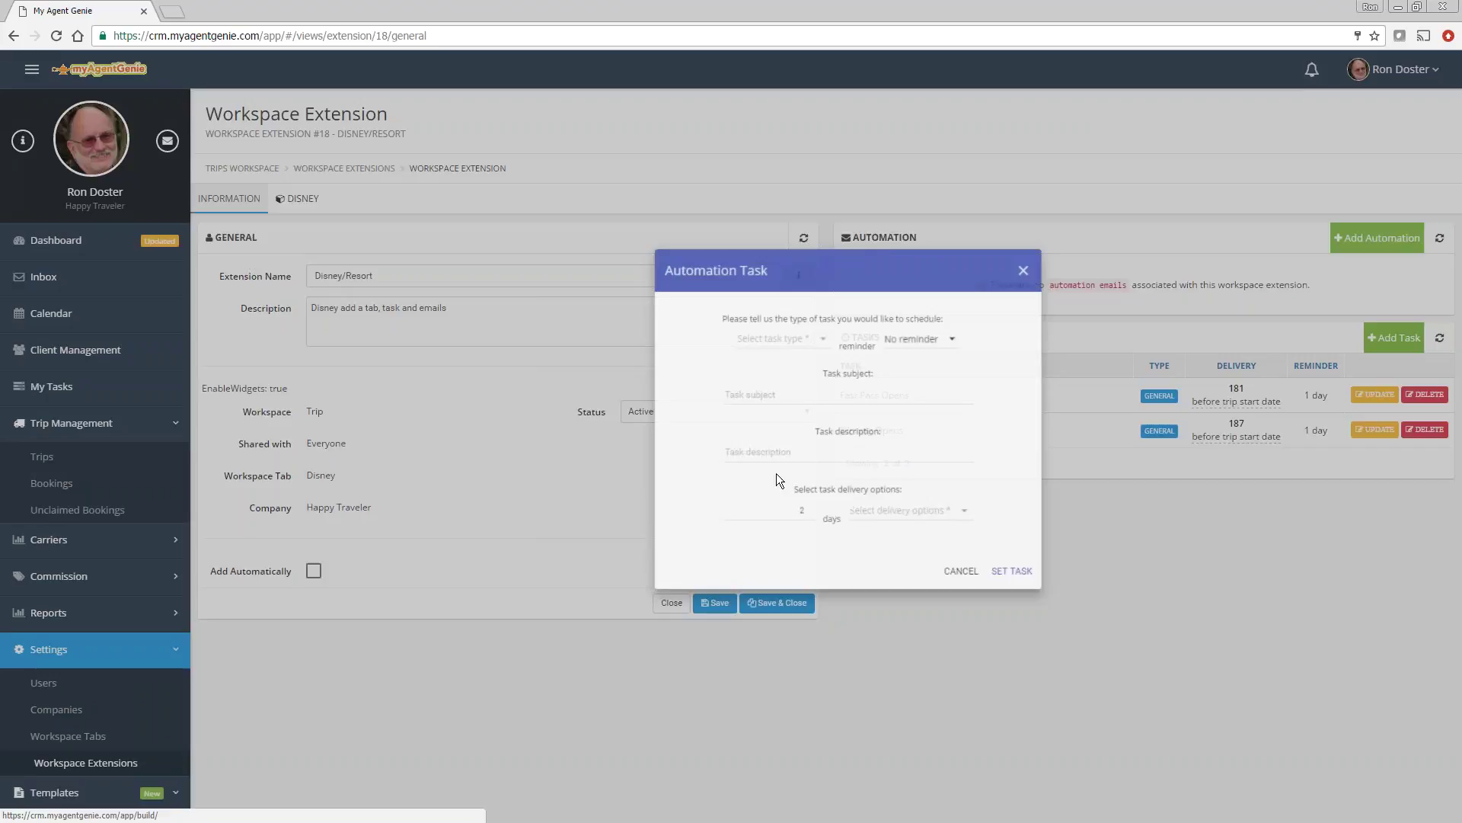
left_click(651, 348)
left_click(637, 383)
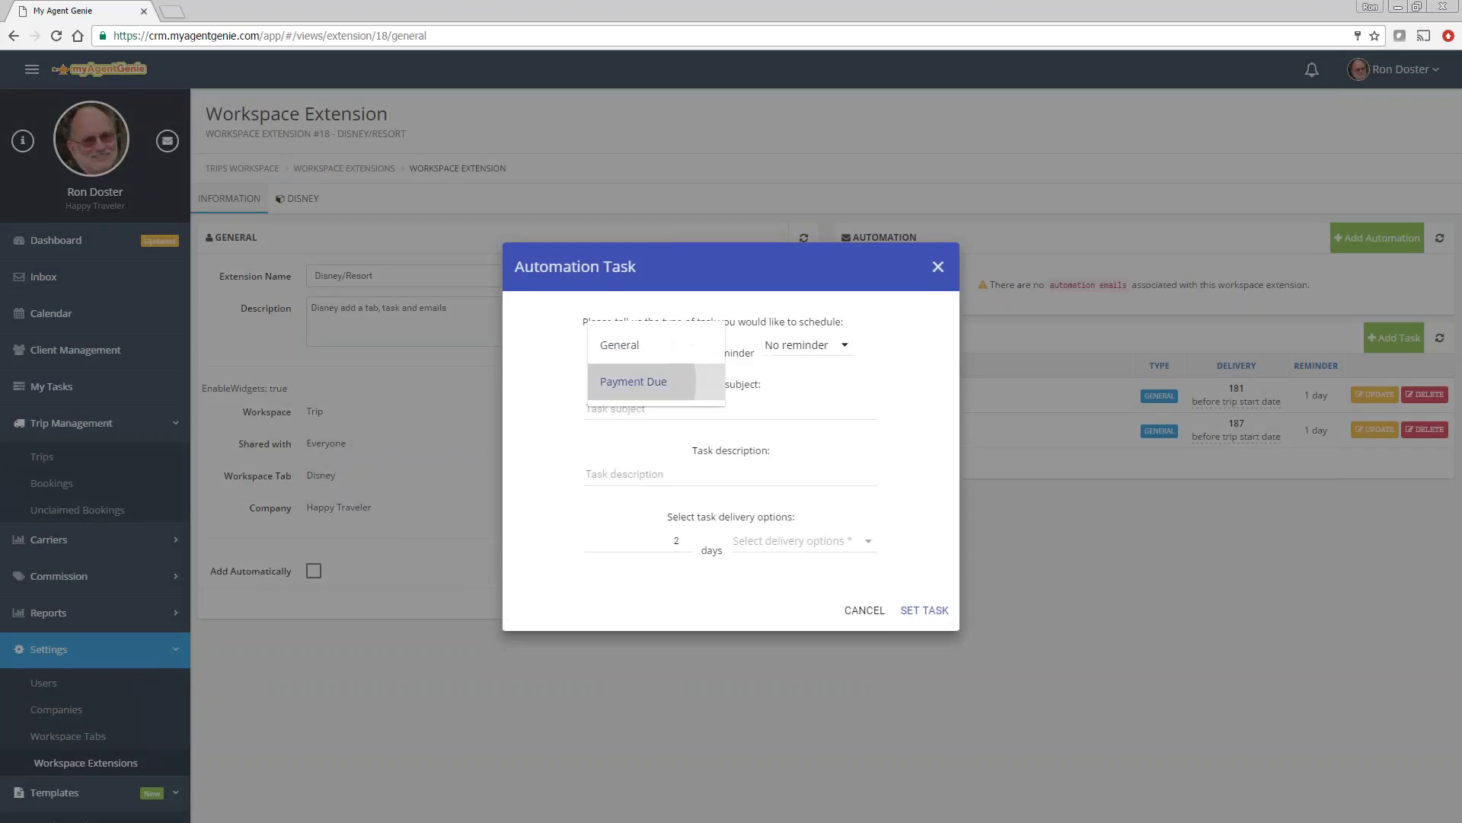
left_click(824, 353)
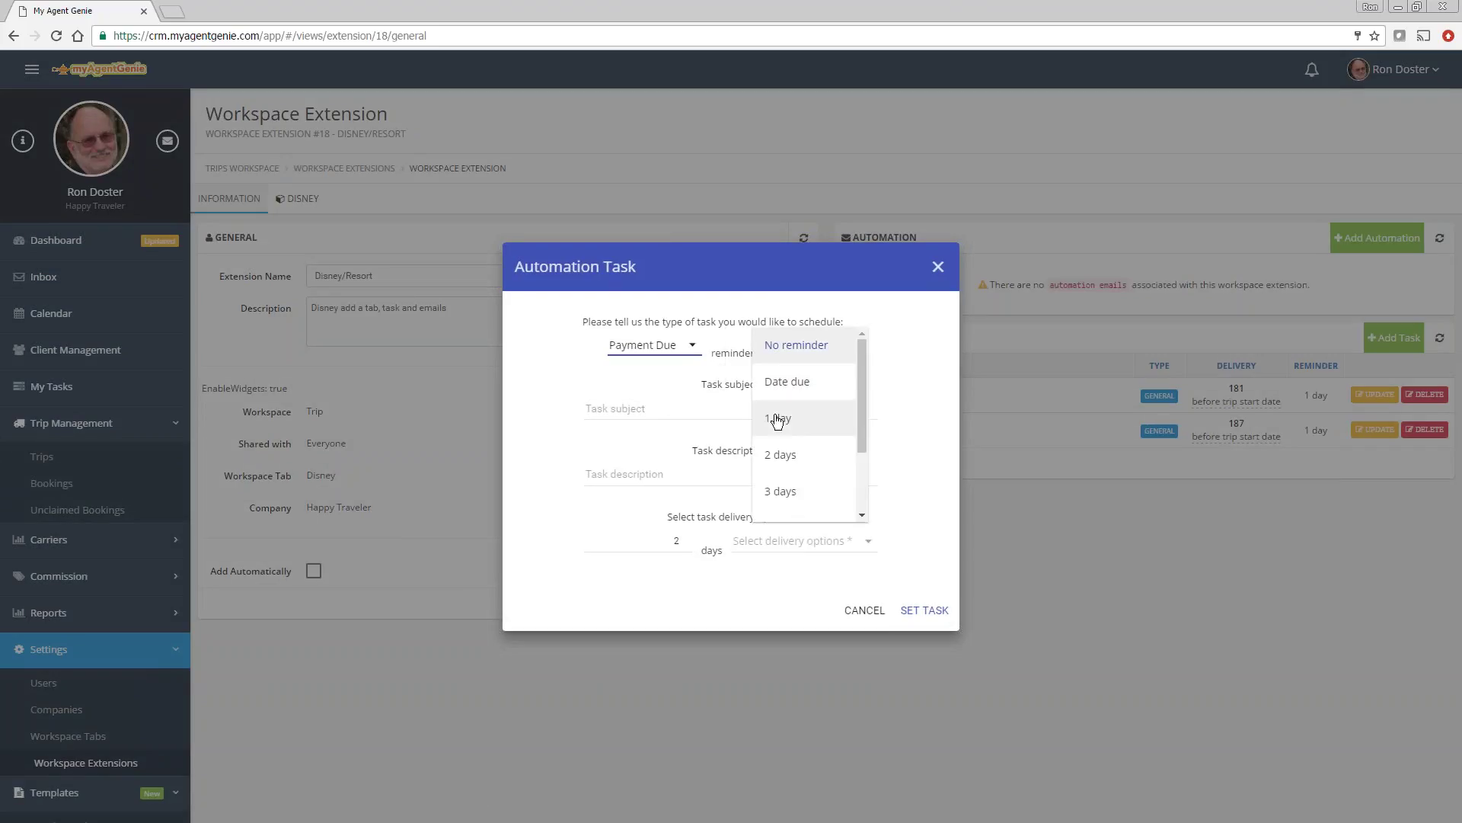
left_click(770, 417)
Give the third task the subject "Final Payment Due", schedule it 37 days before the trip start date, and save it.
left_click(661, 403)
type("Final Payment Due")
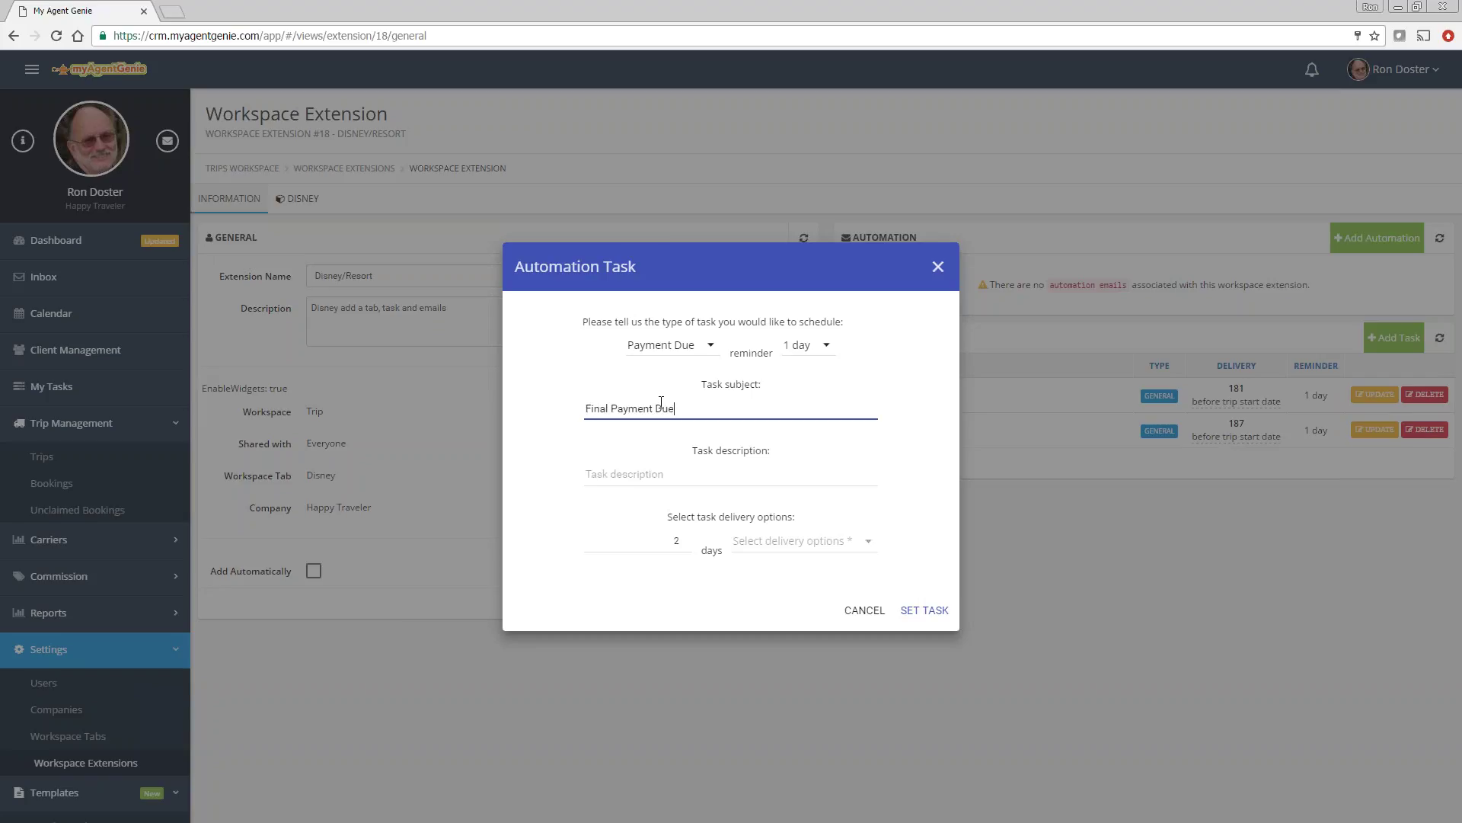
key("Tab")
key("Tab")
left_click(792, 547)
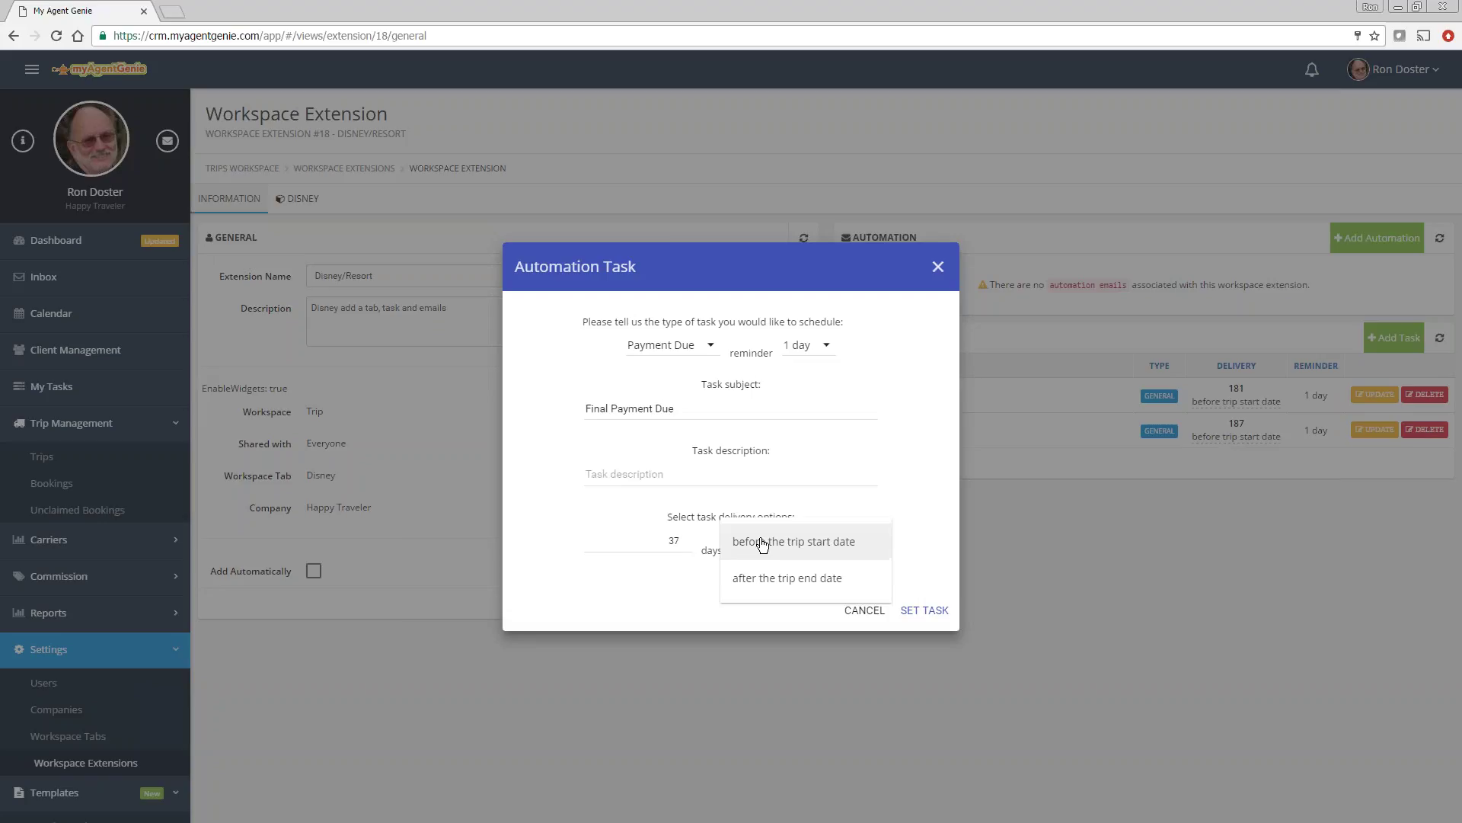
left_click(750, 546)
left_click(922, 610)
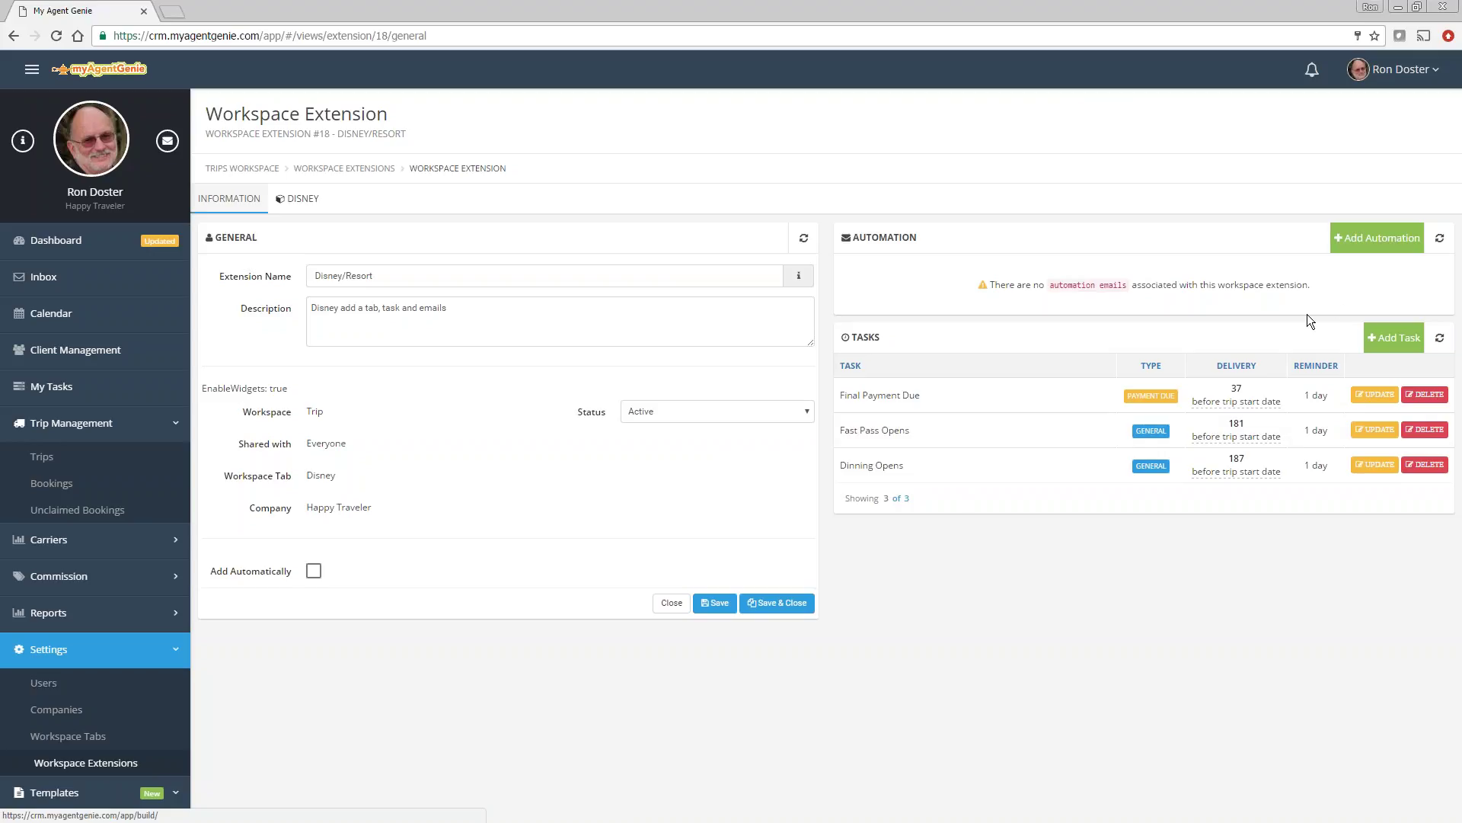
Examine the account subscription packages in the signed-in user's profile and return to the Disney/Resort workspace extension.
left_click(1375, 238)
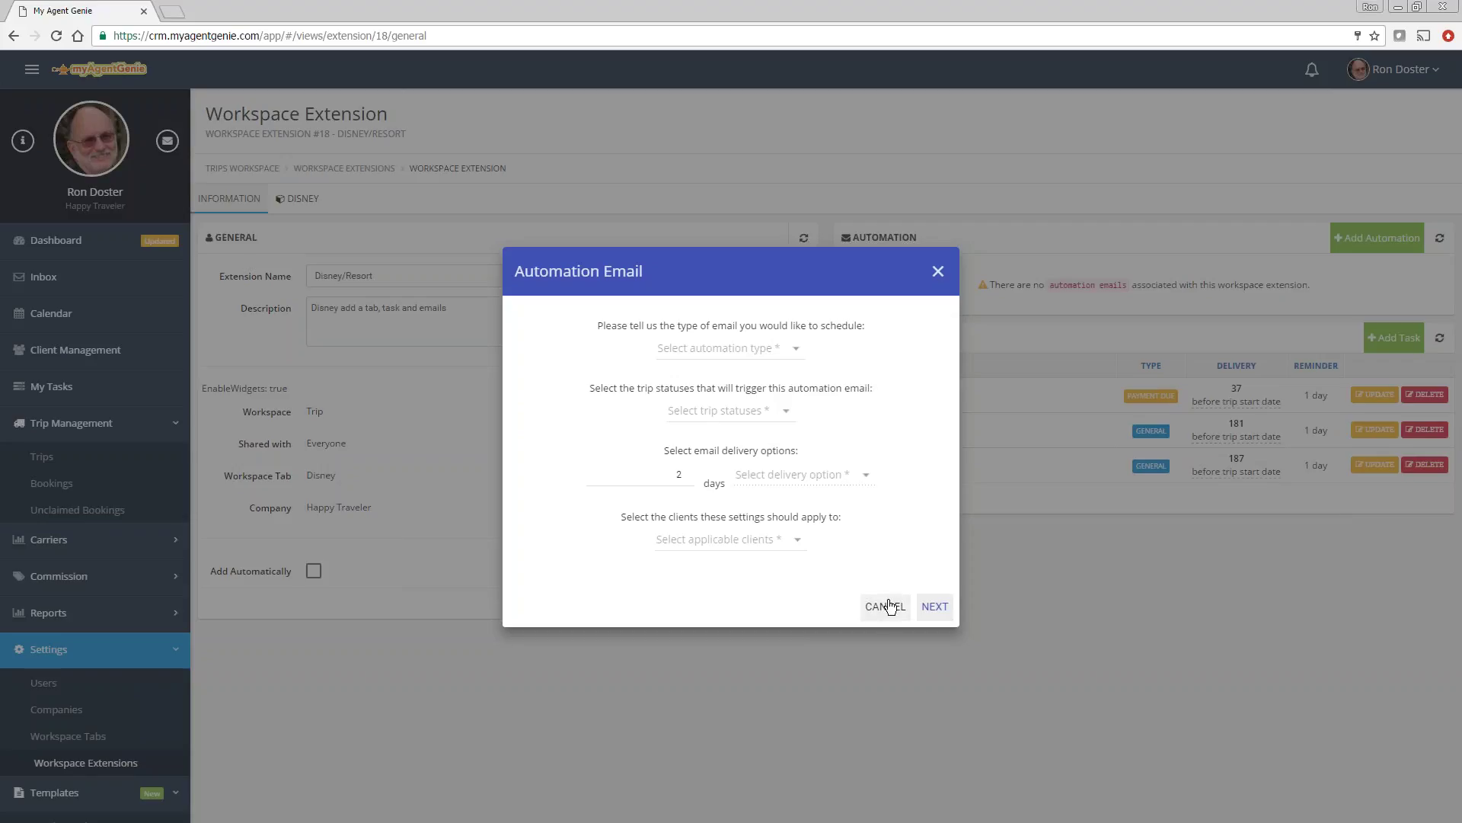
left_click(886, 607)
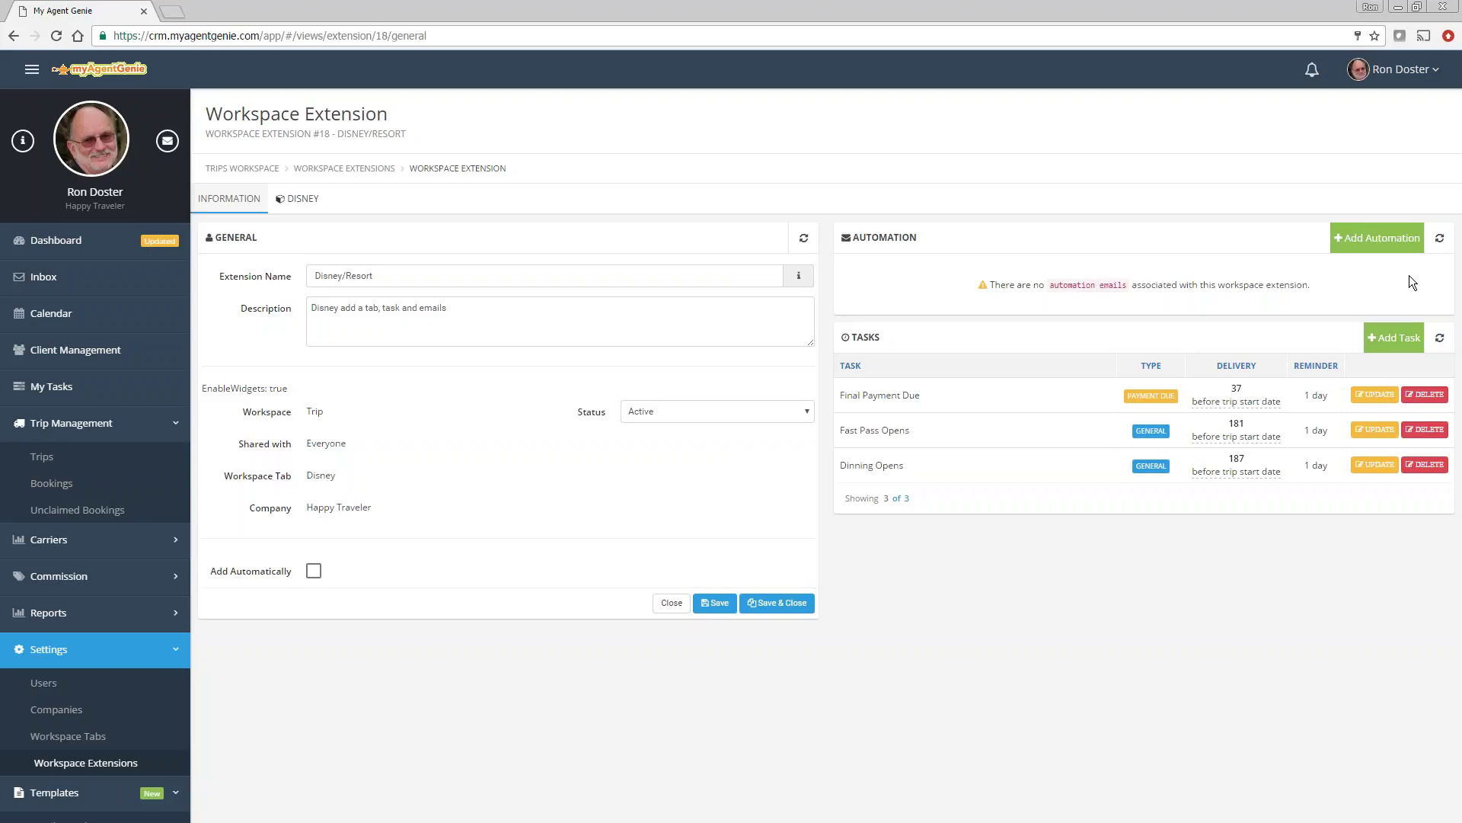
left_click(1377, 70)
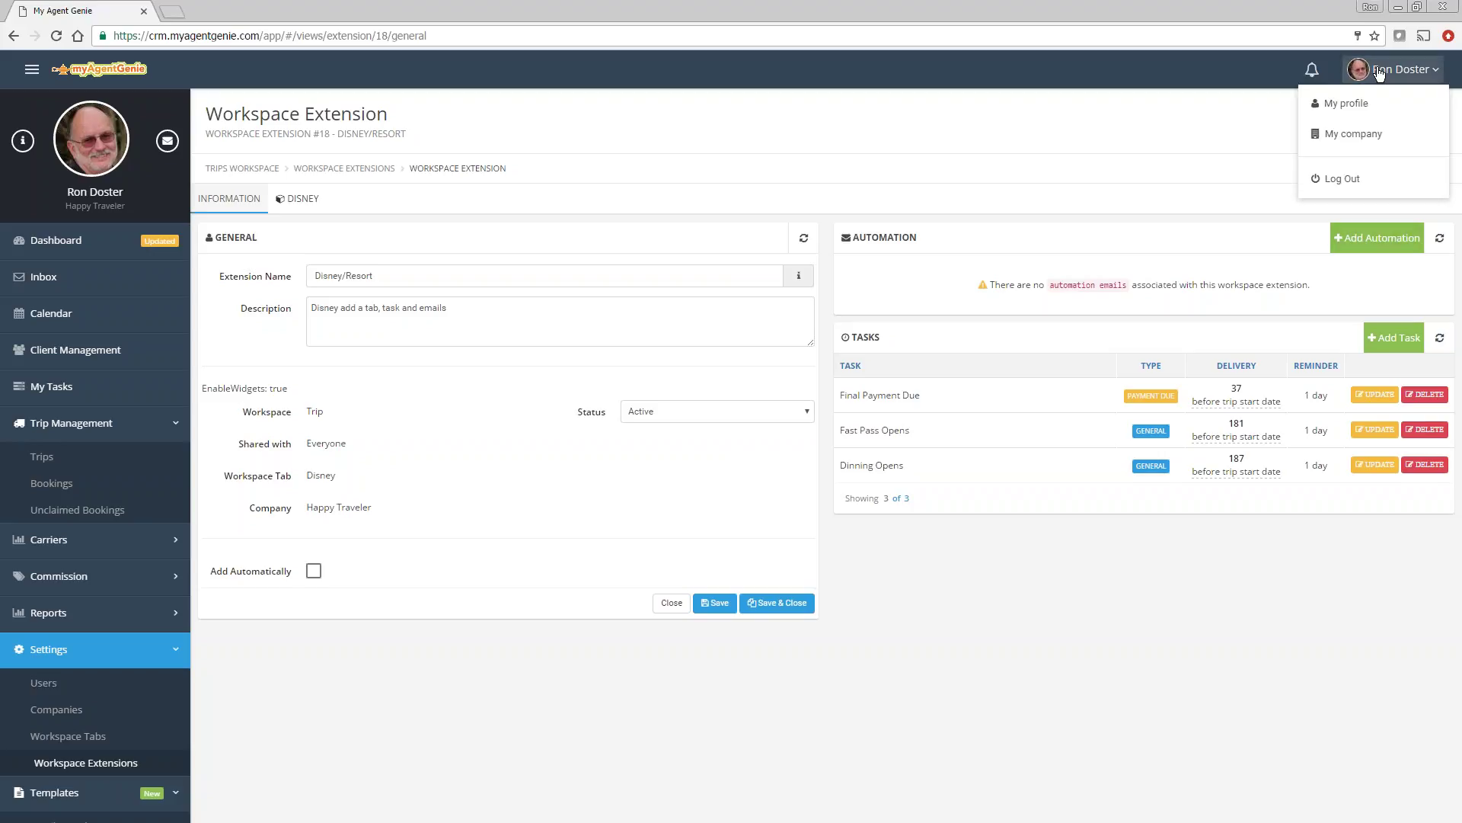
left_click(1347, 104)
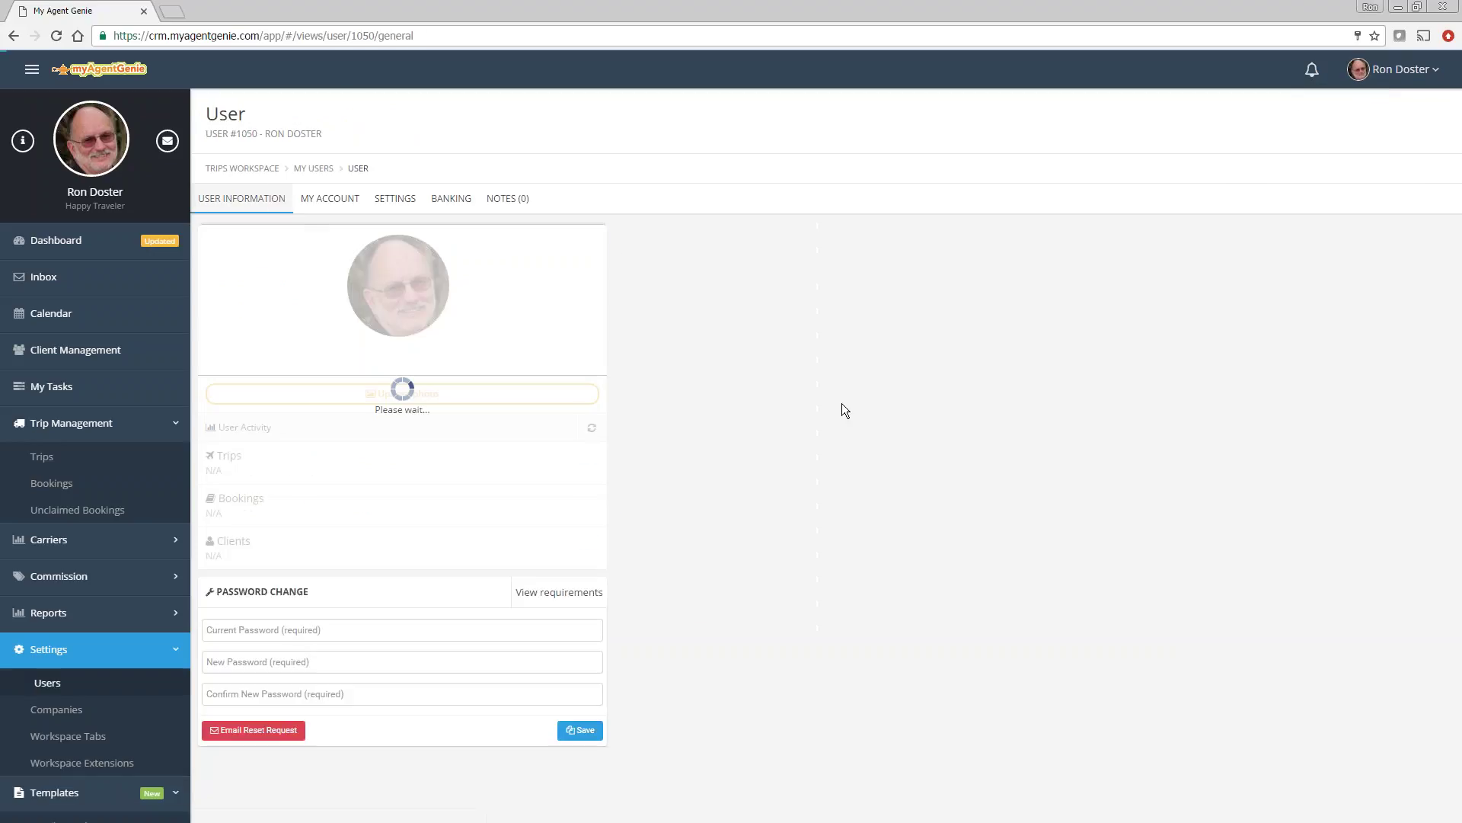
left_click(316, 205)
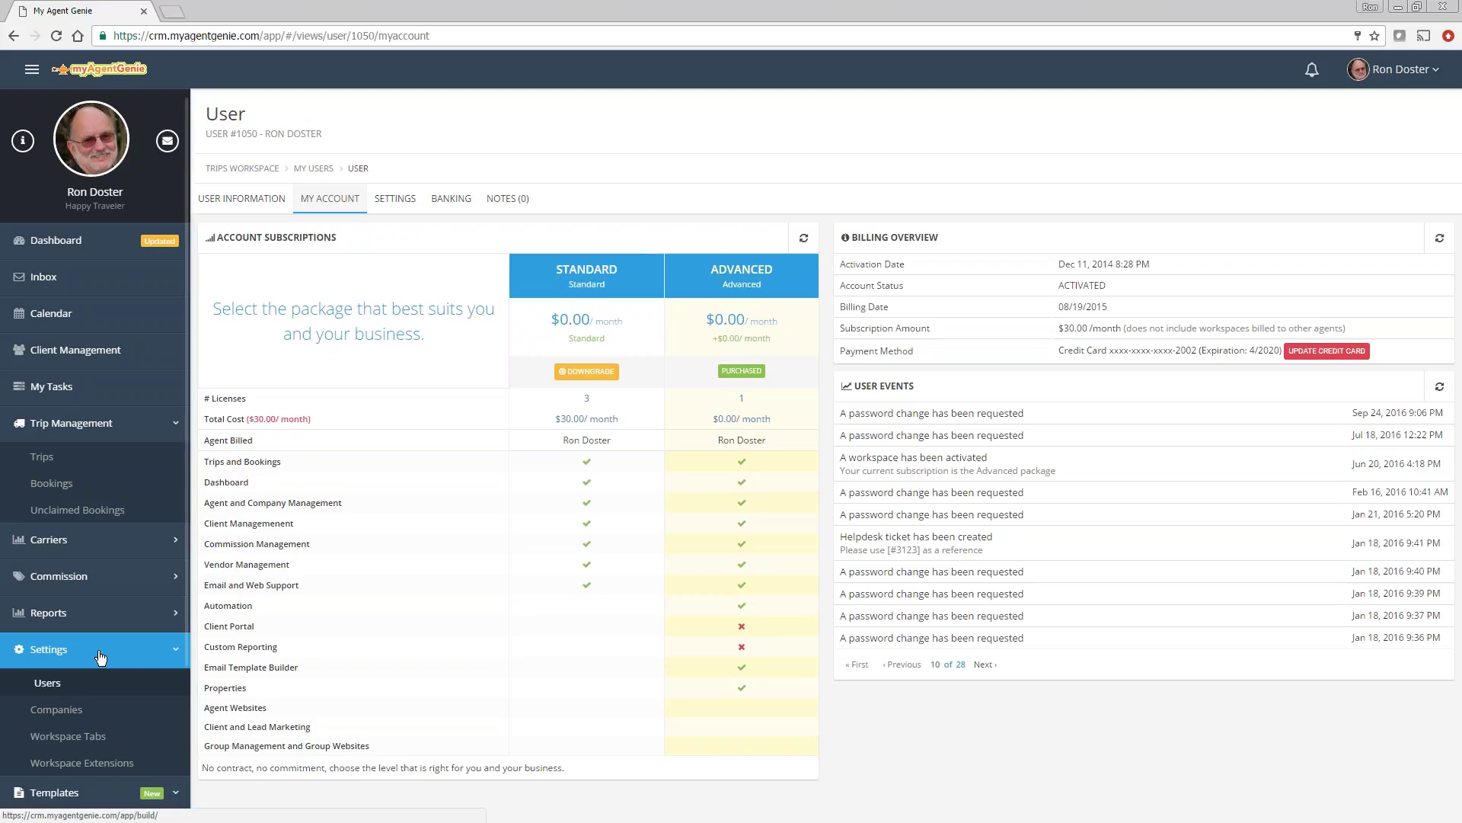
left_click(95, 763)
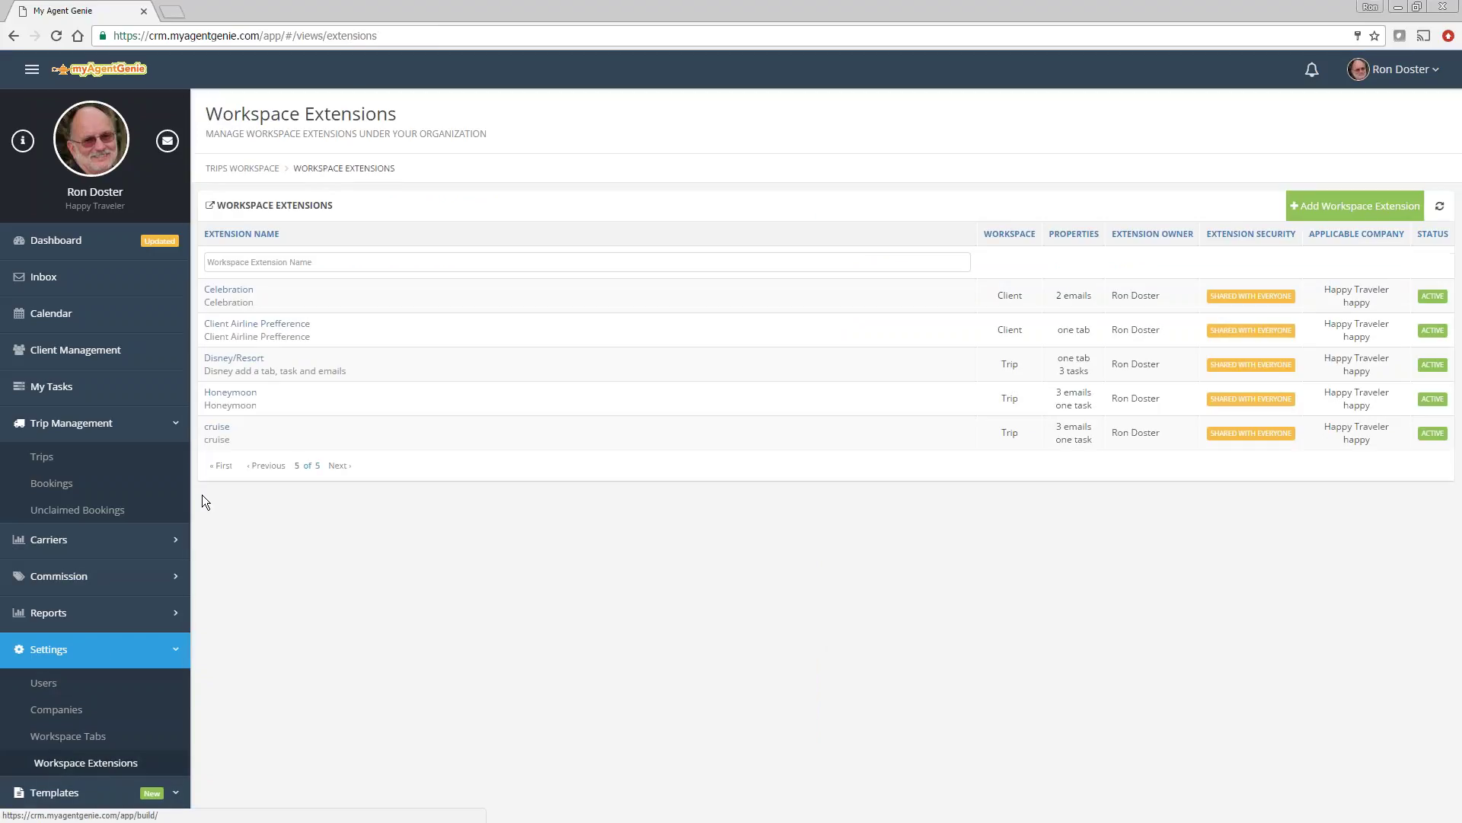
left_click(220, 359)
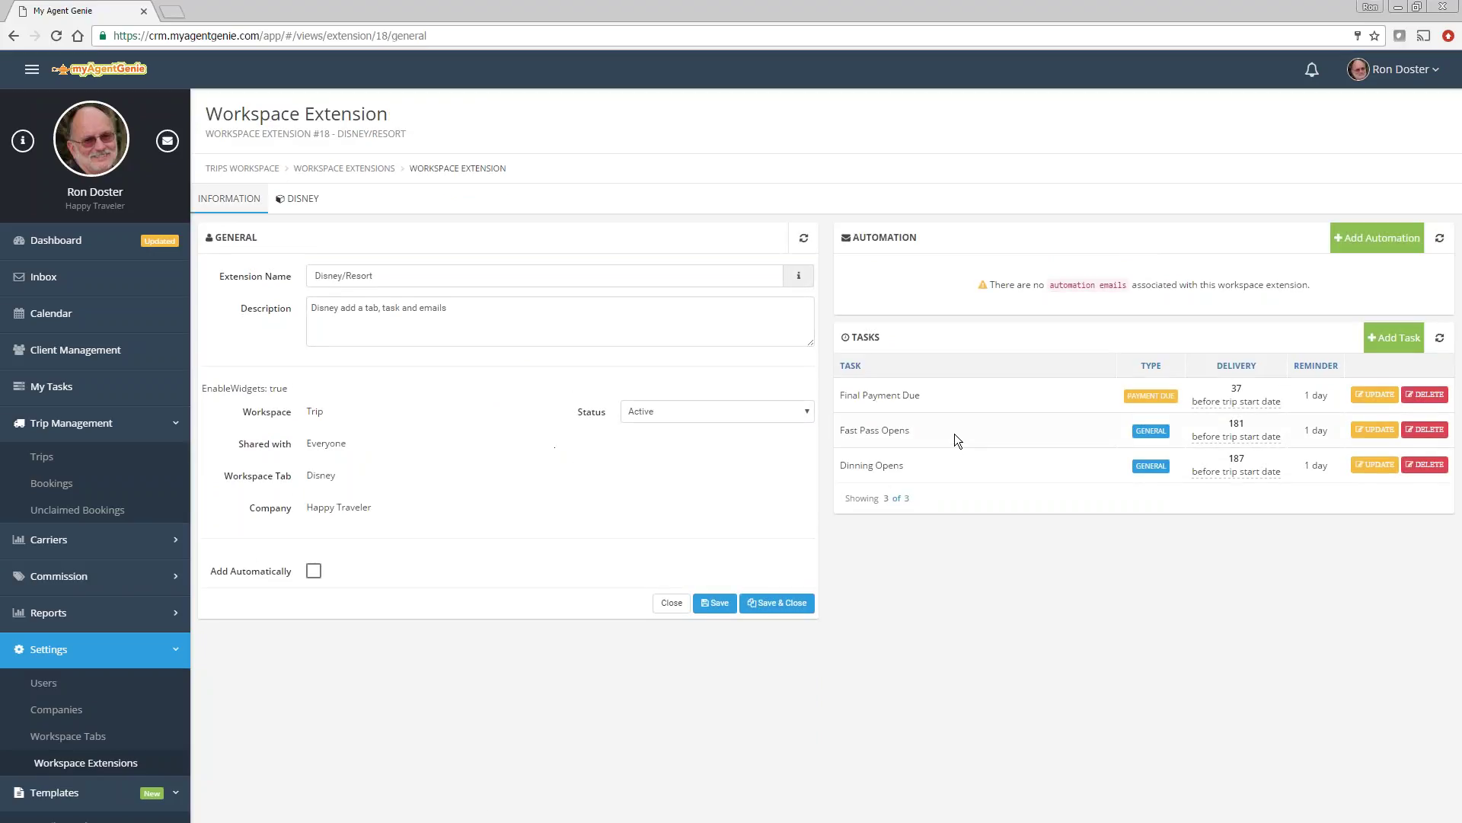
Add an automation email of type Travelling triggered by the Active and Booked trip statuses.
left_click(1377, 238)
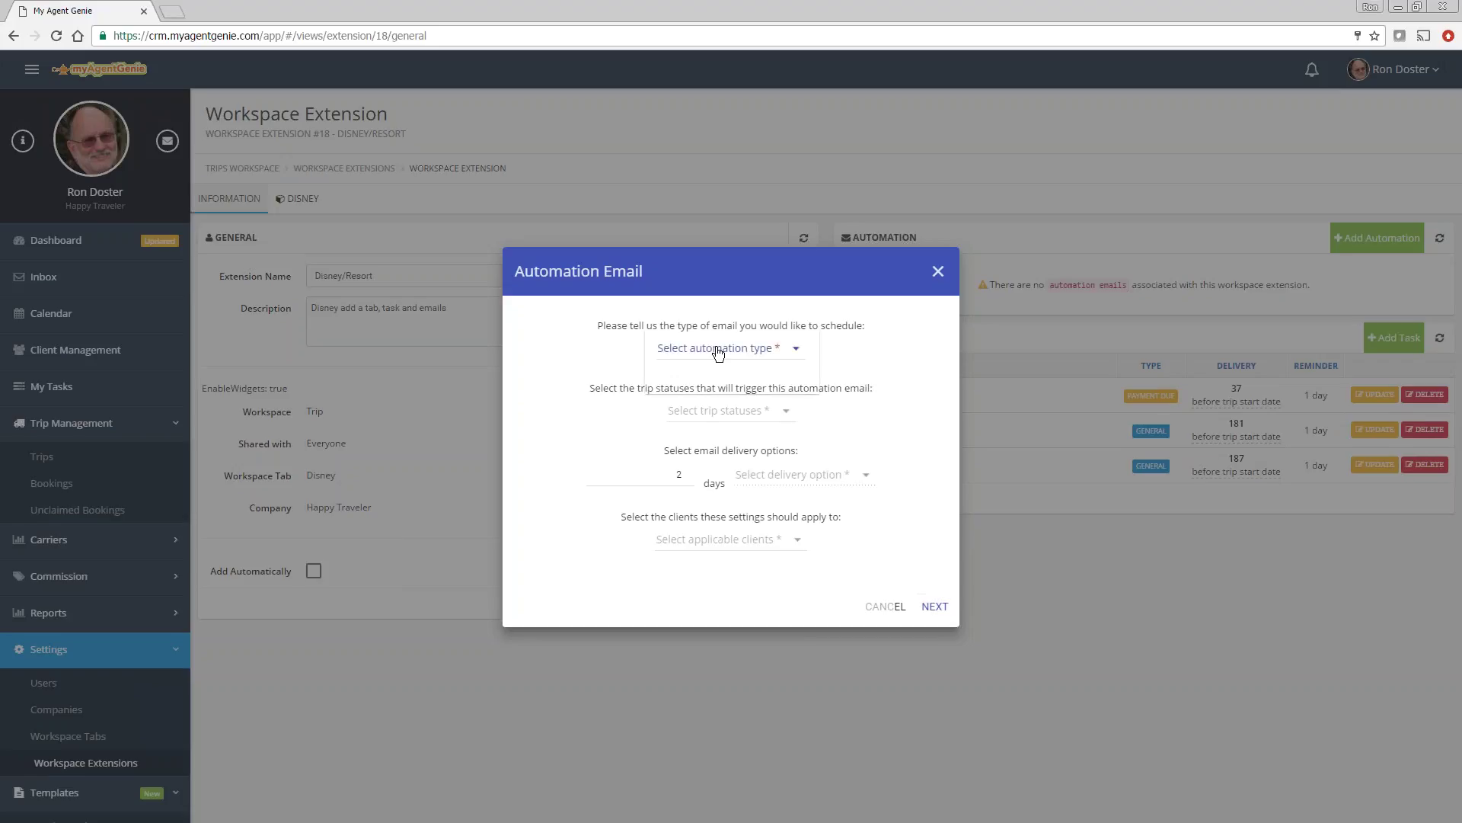
left_click(718, 348)
left_click(683, 390)
left_click(730, 414)
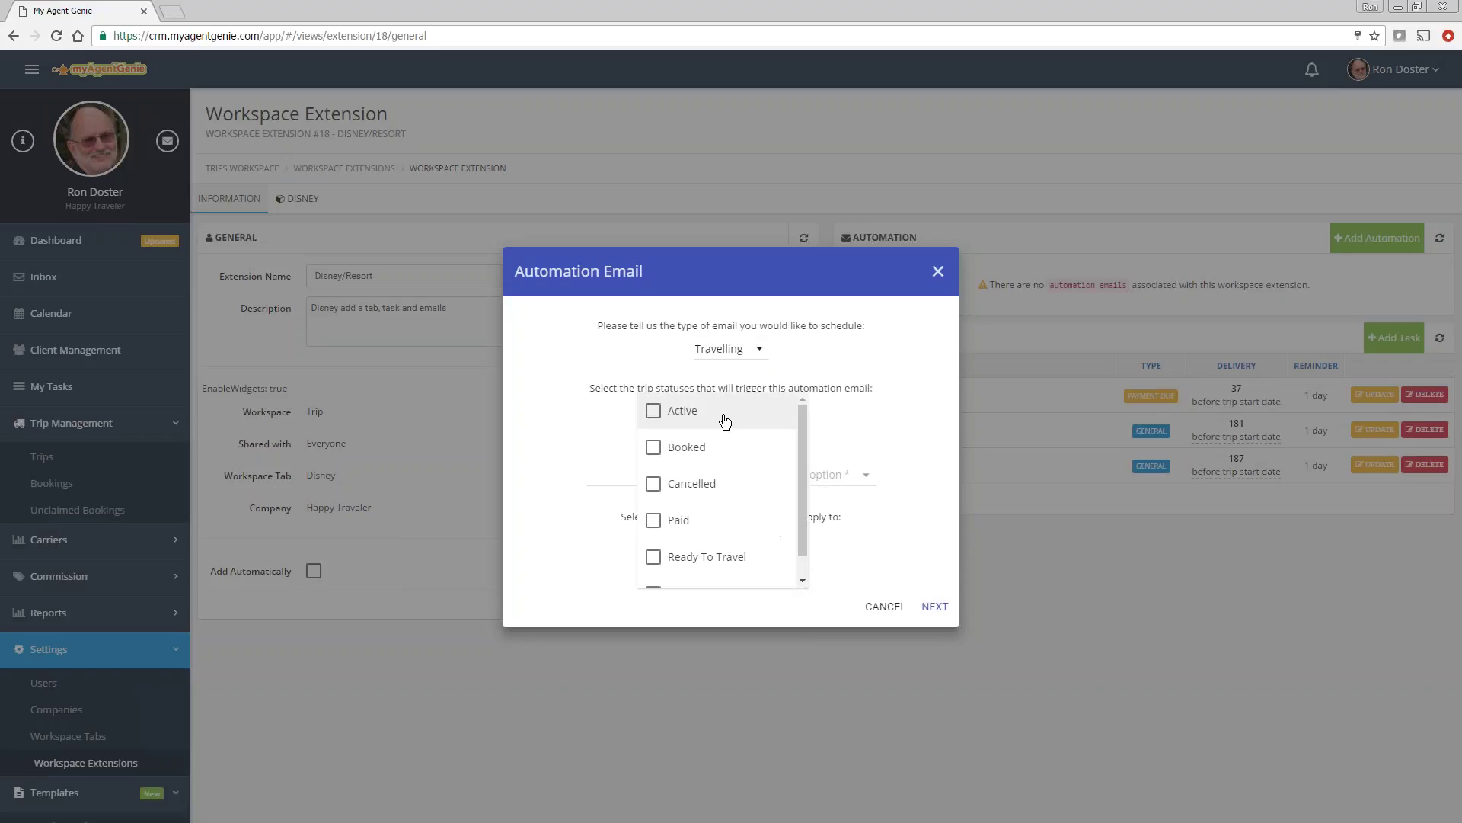
left_click(652, 415)
left_click(653, 449)
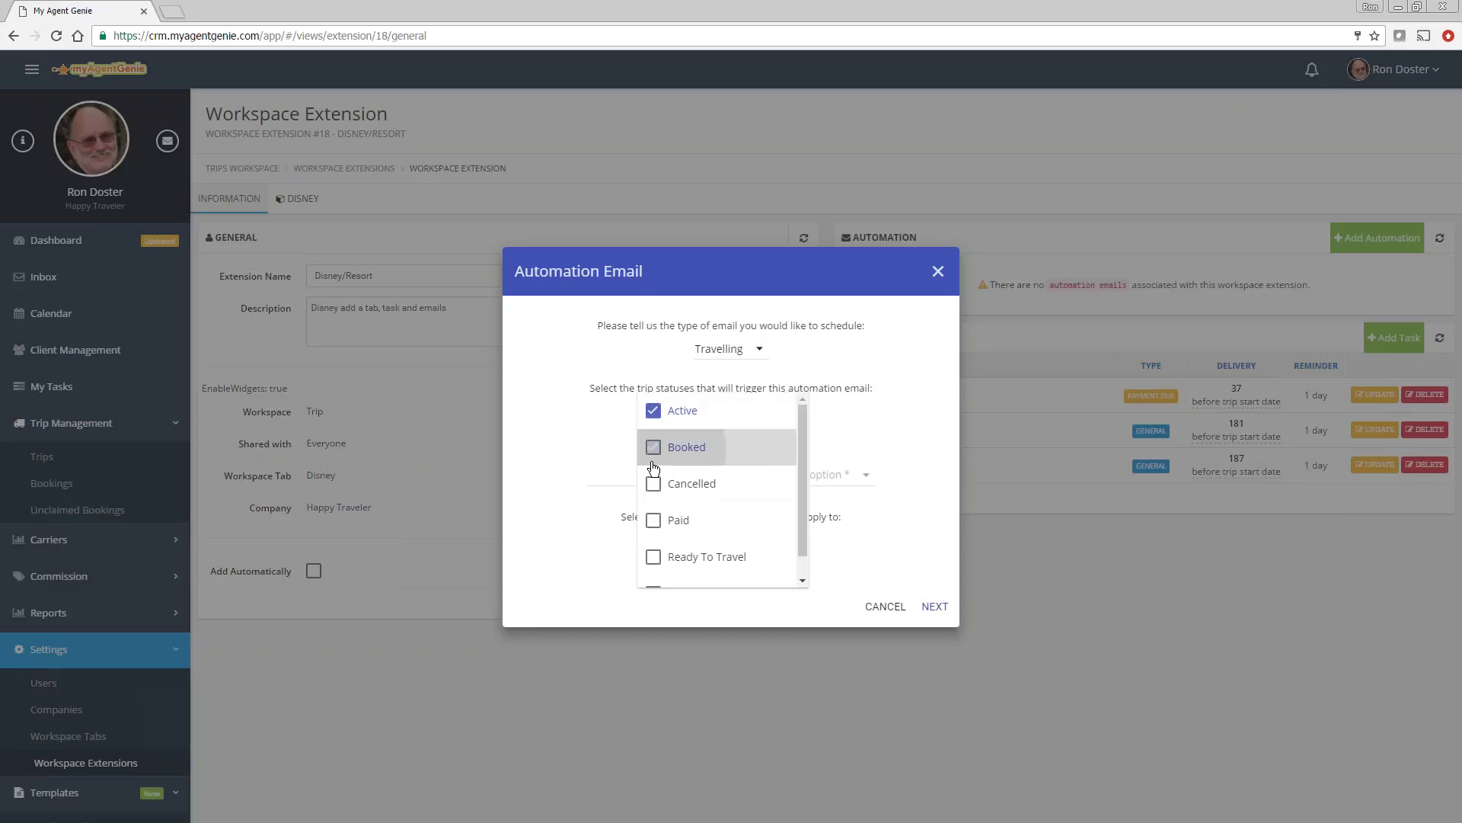
left_click(531, 473)
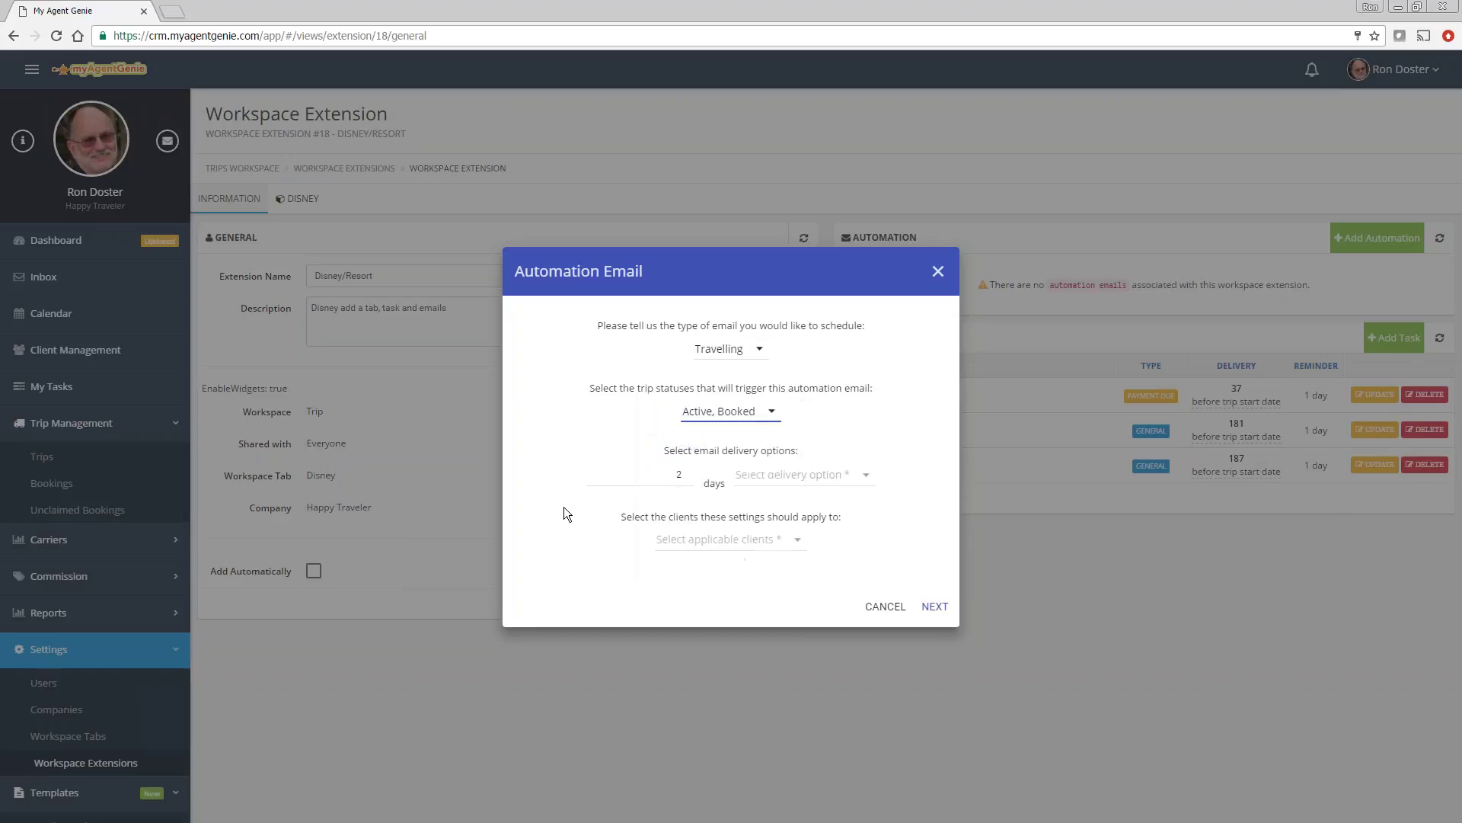
Schedule the Travelling email 2 days before the trip start date and apply it to all clients.
double_click(677, 473)
left_click(776, 476)
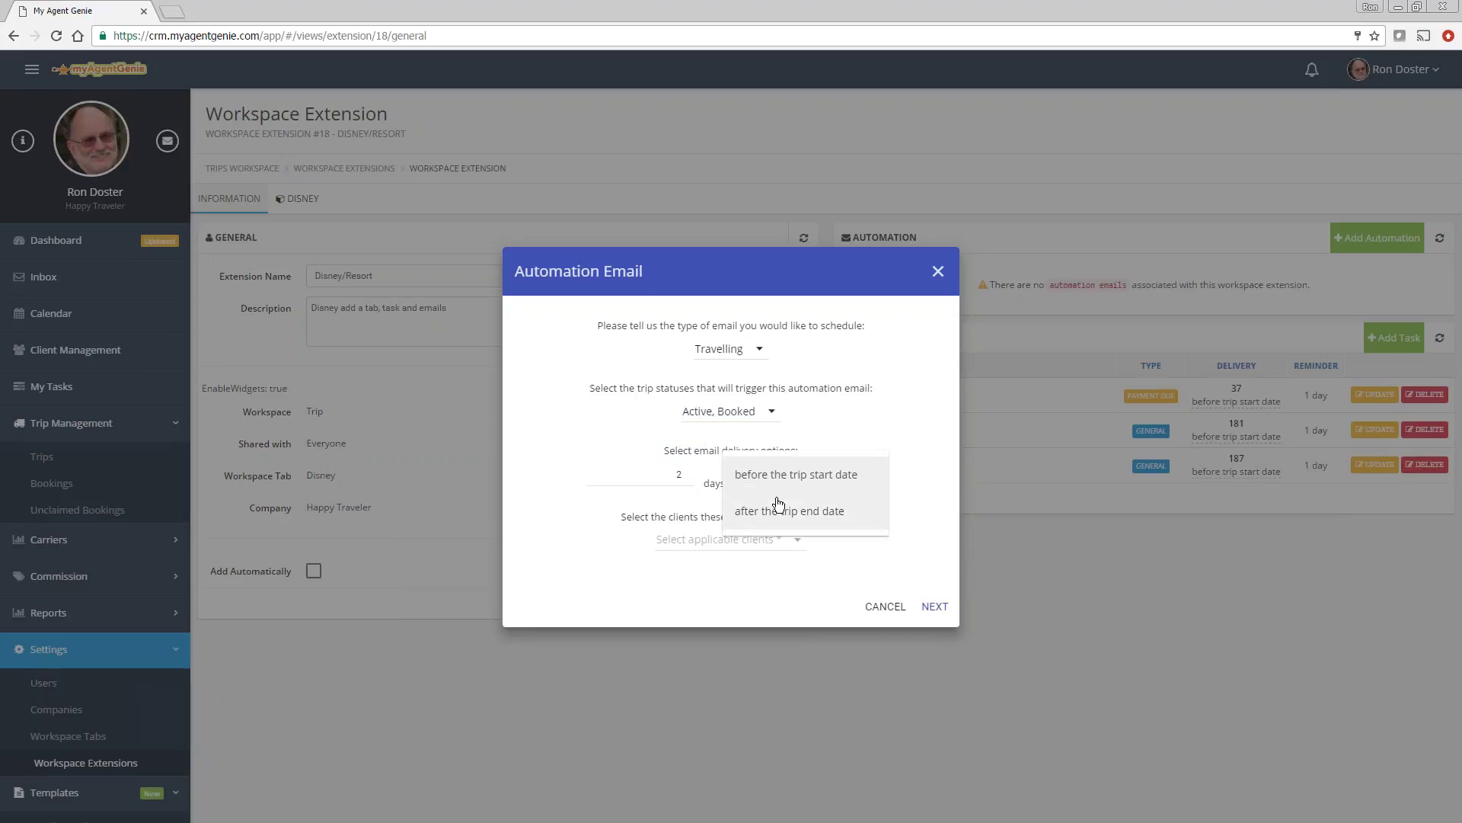
left_click(754, 477)
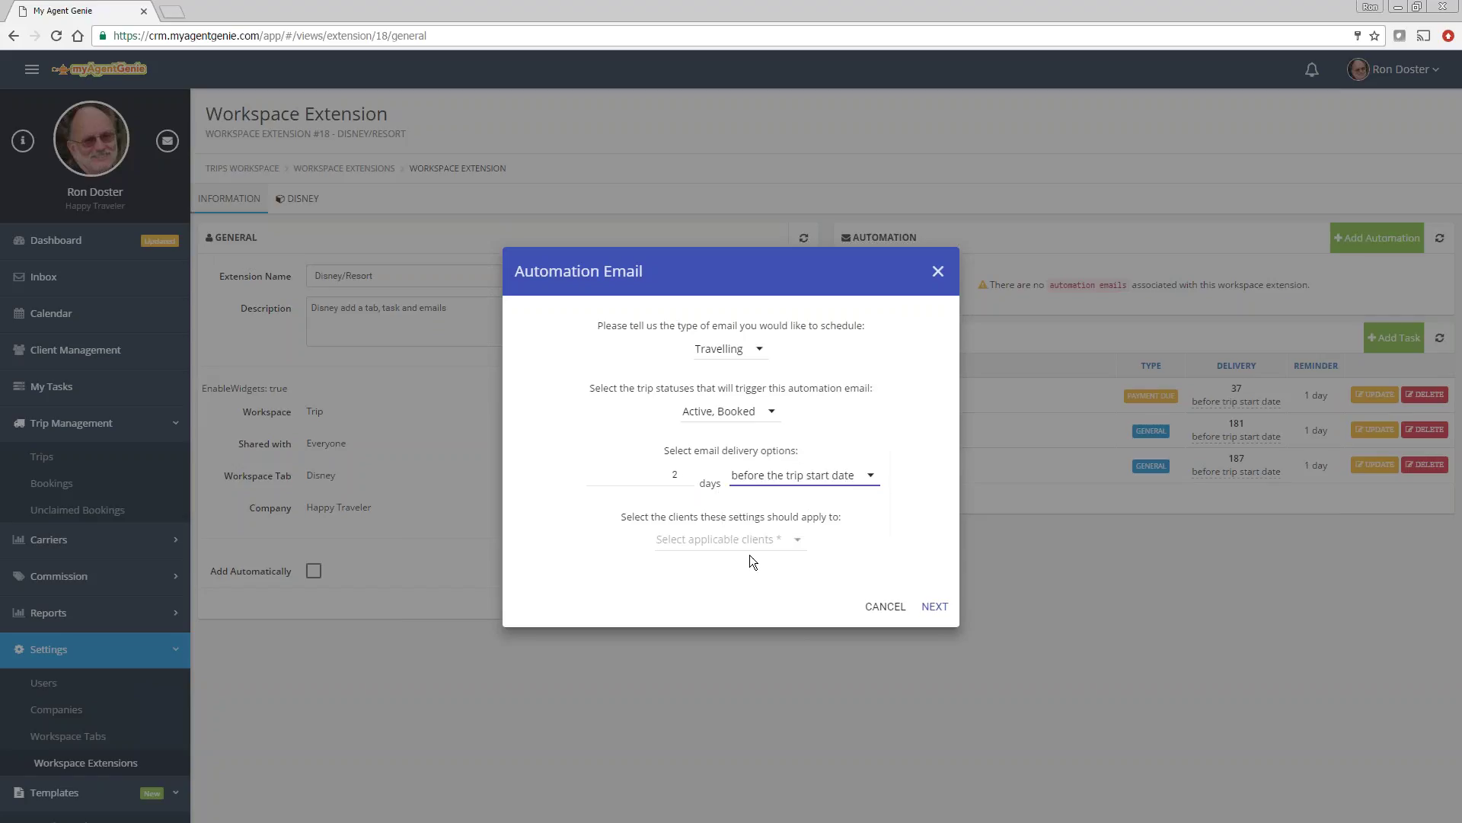
left_click(715, 539)
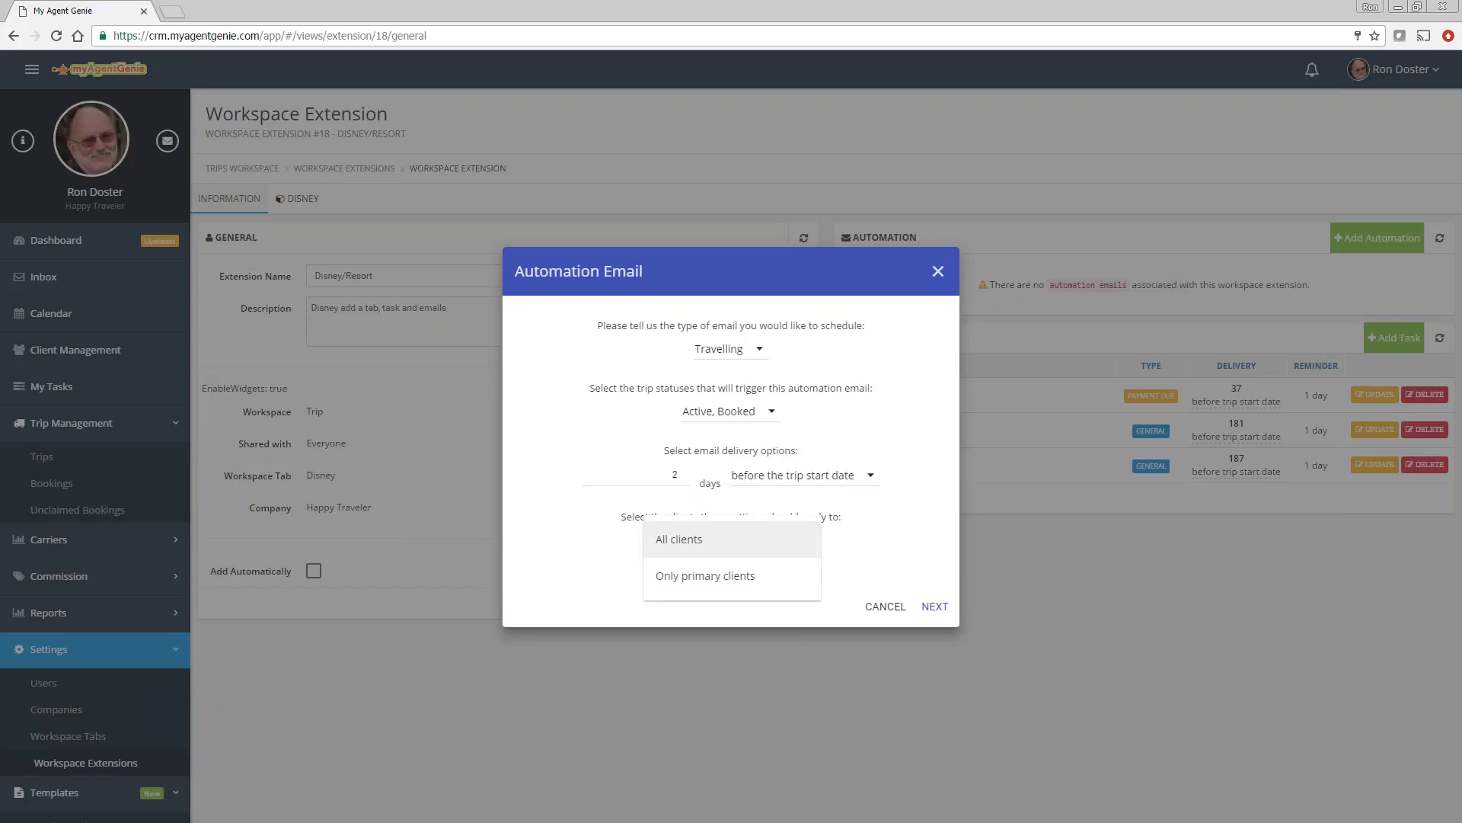
left_click(699, 540)
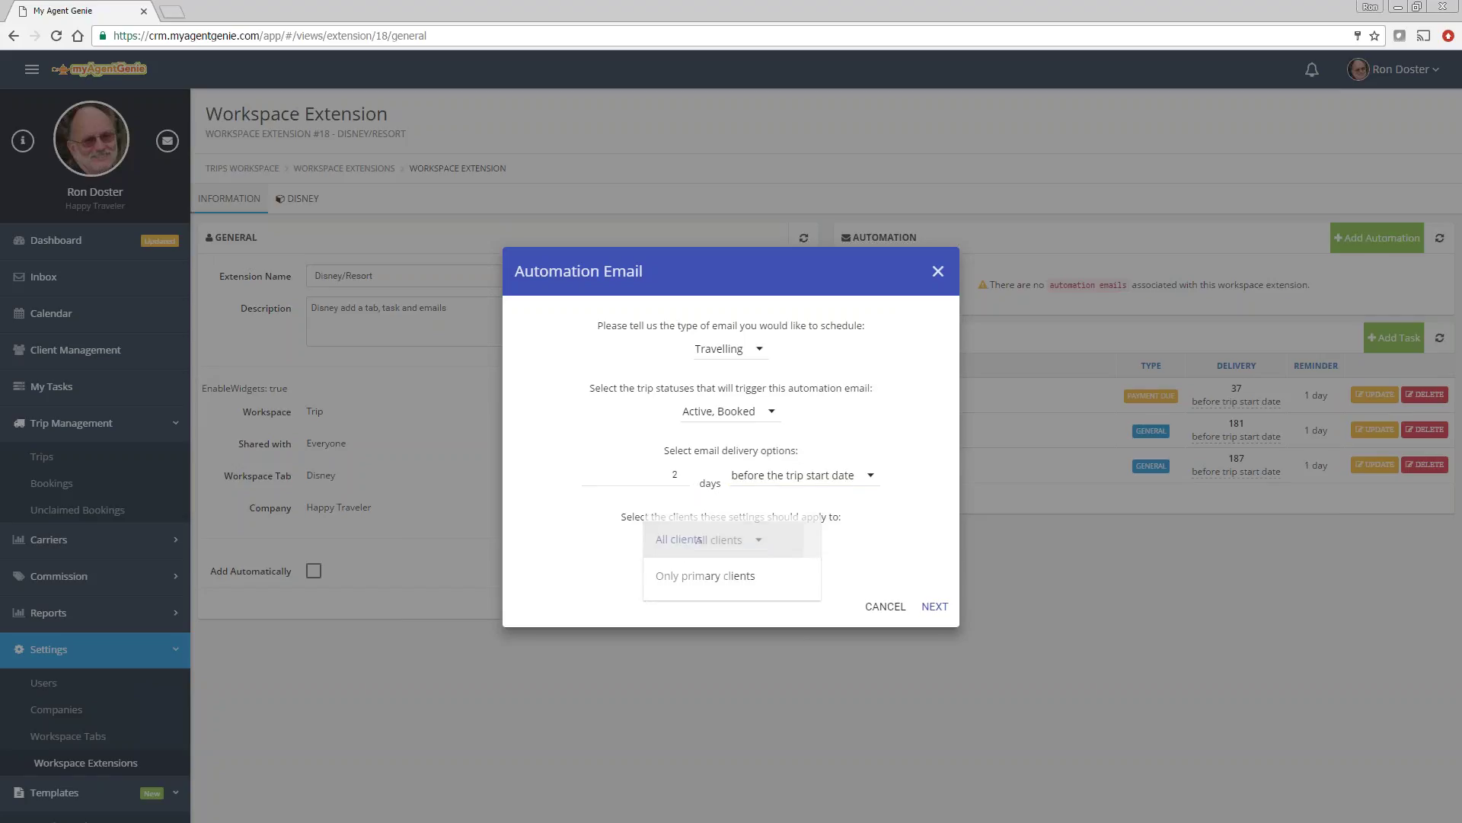
Assign the "myAgentGenie Travelling email" template to the Travelling automation and save it.
left_click(933, 607)
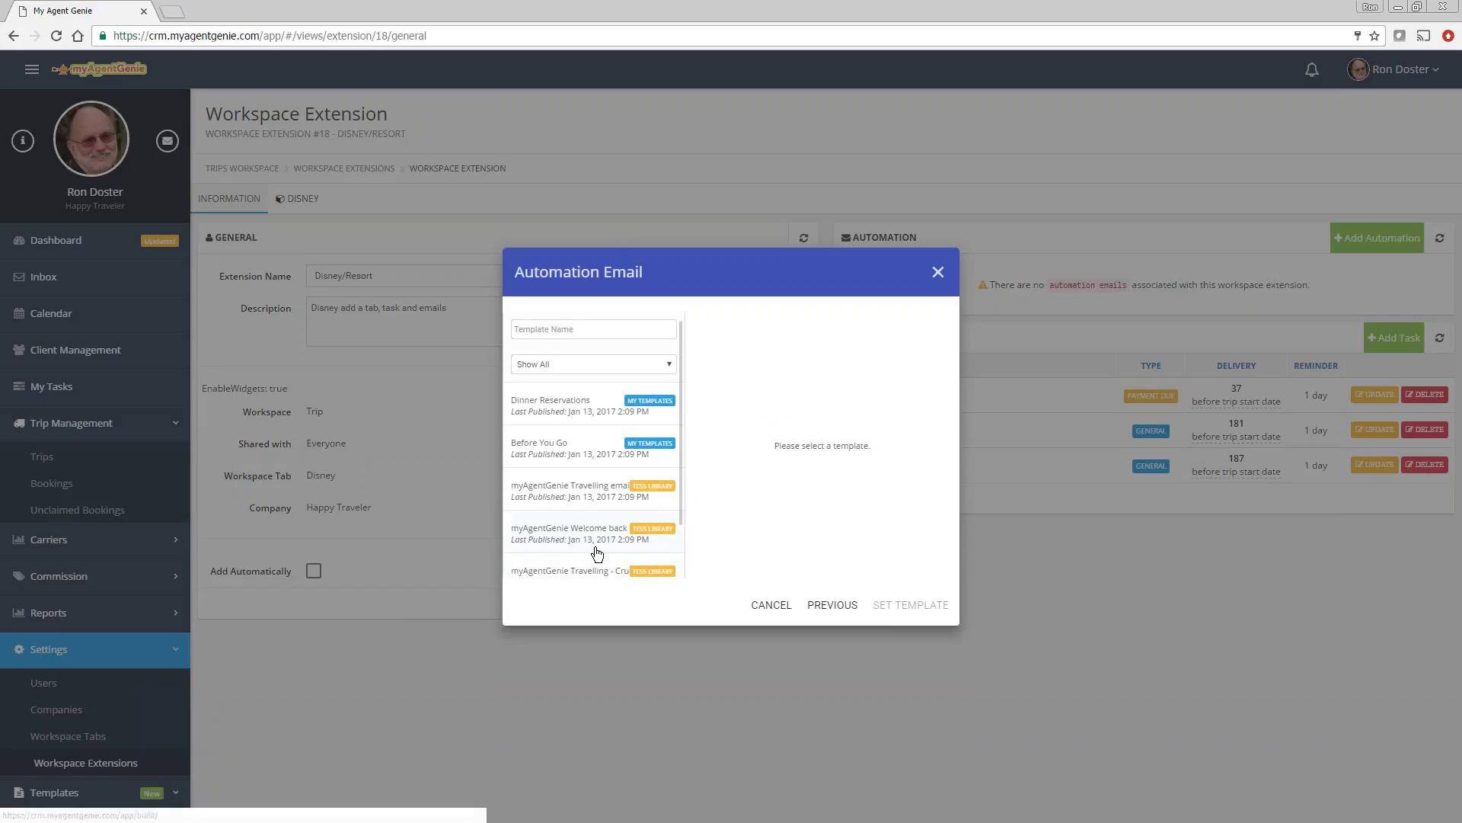
left_click(571, 489)
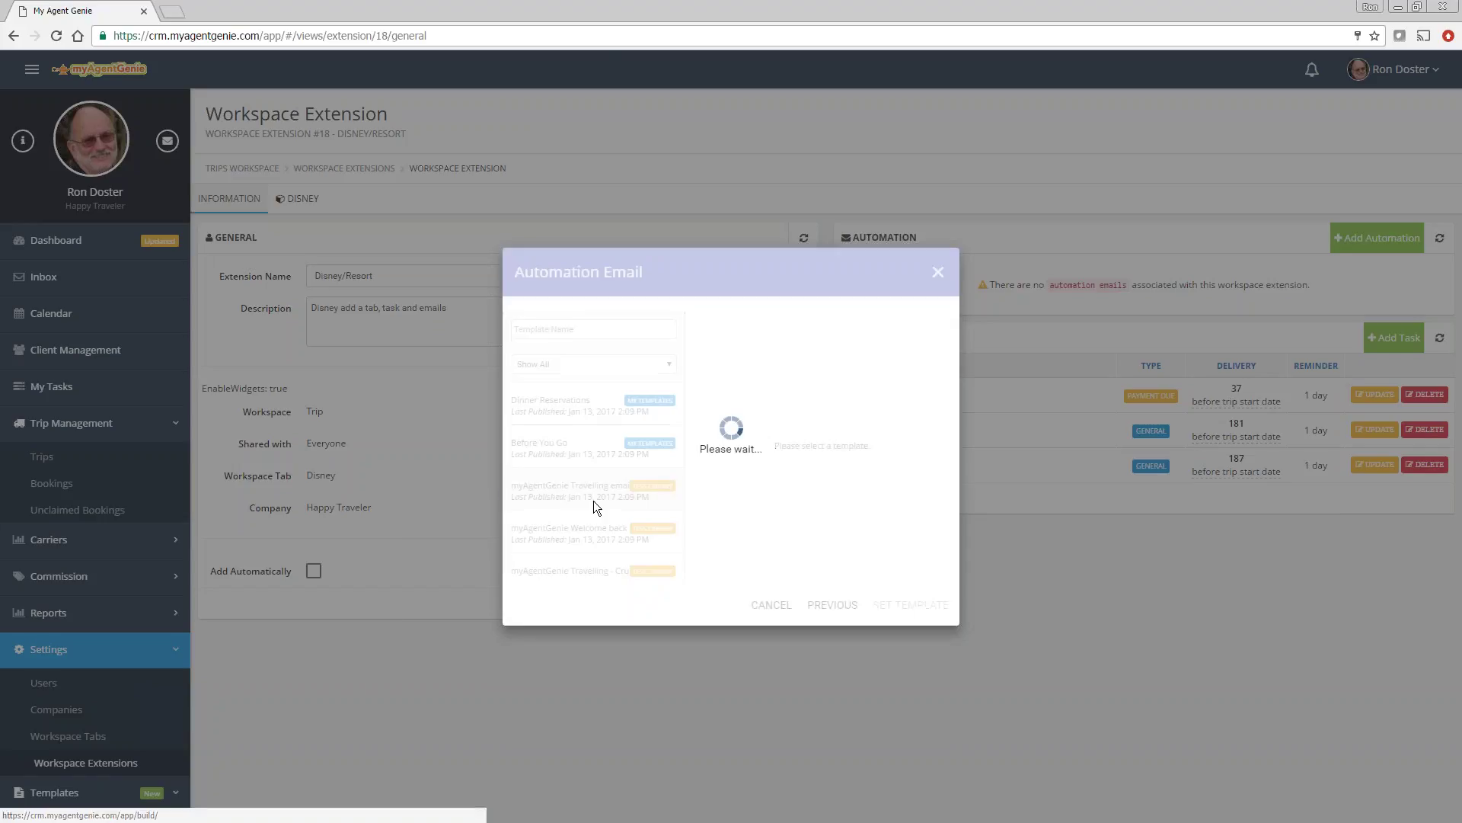
left_click(922, 602)
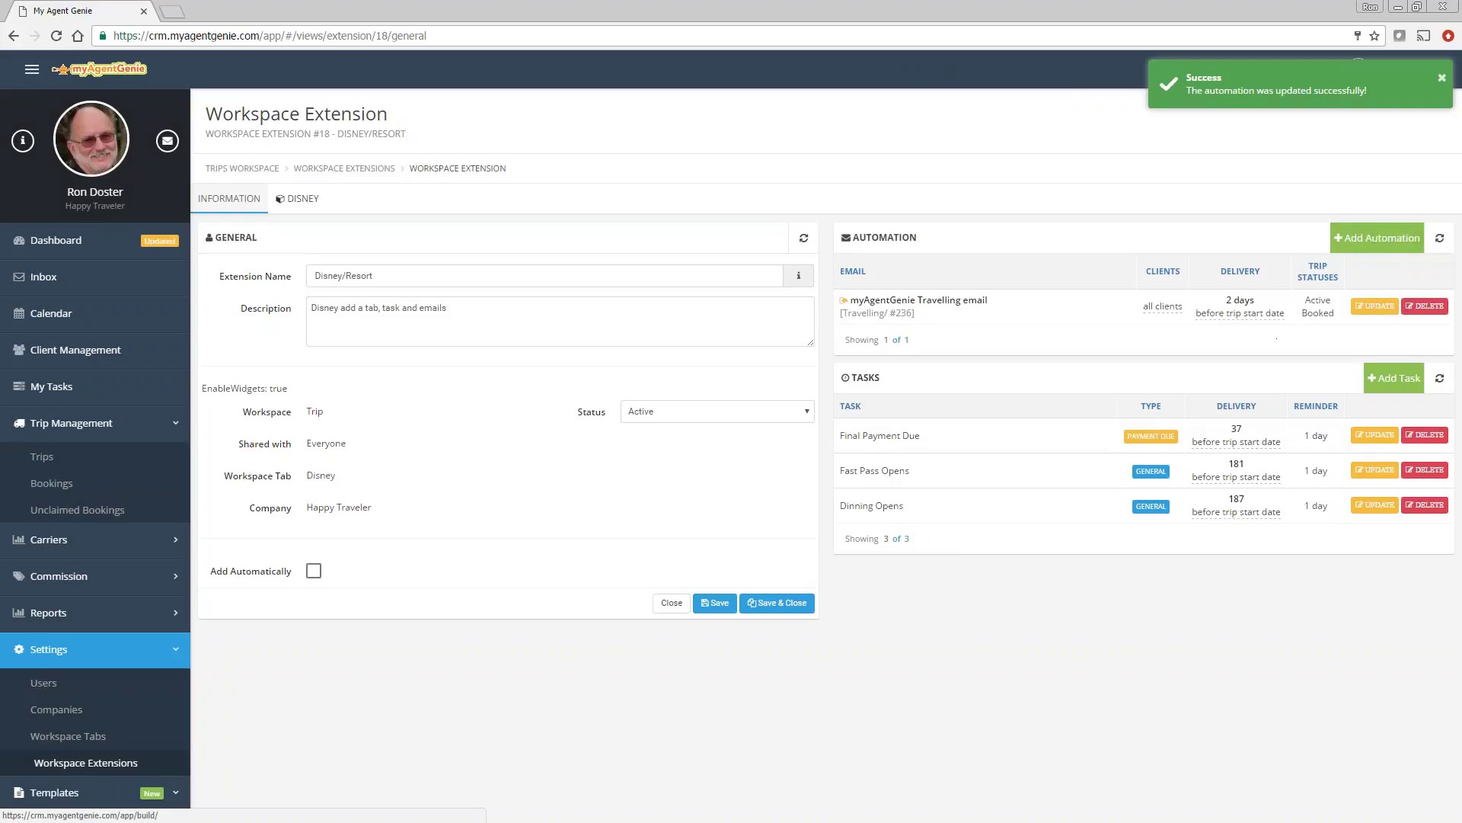
Add a second automation email of type Invoice triggered by the Active and Booked trip statuses.
left_click(1367, 243)
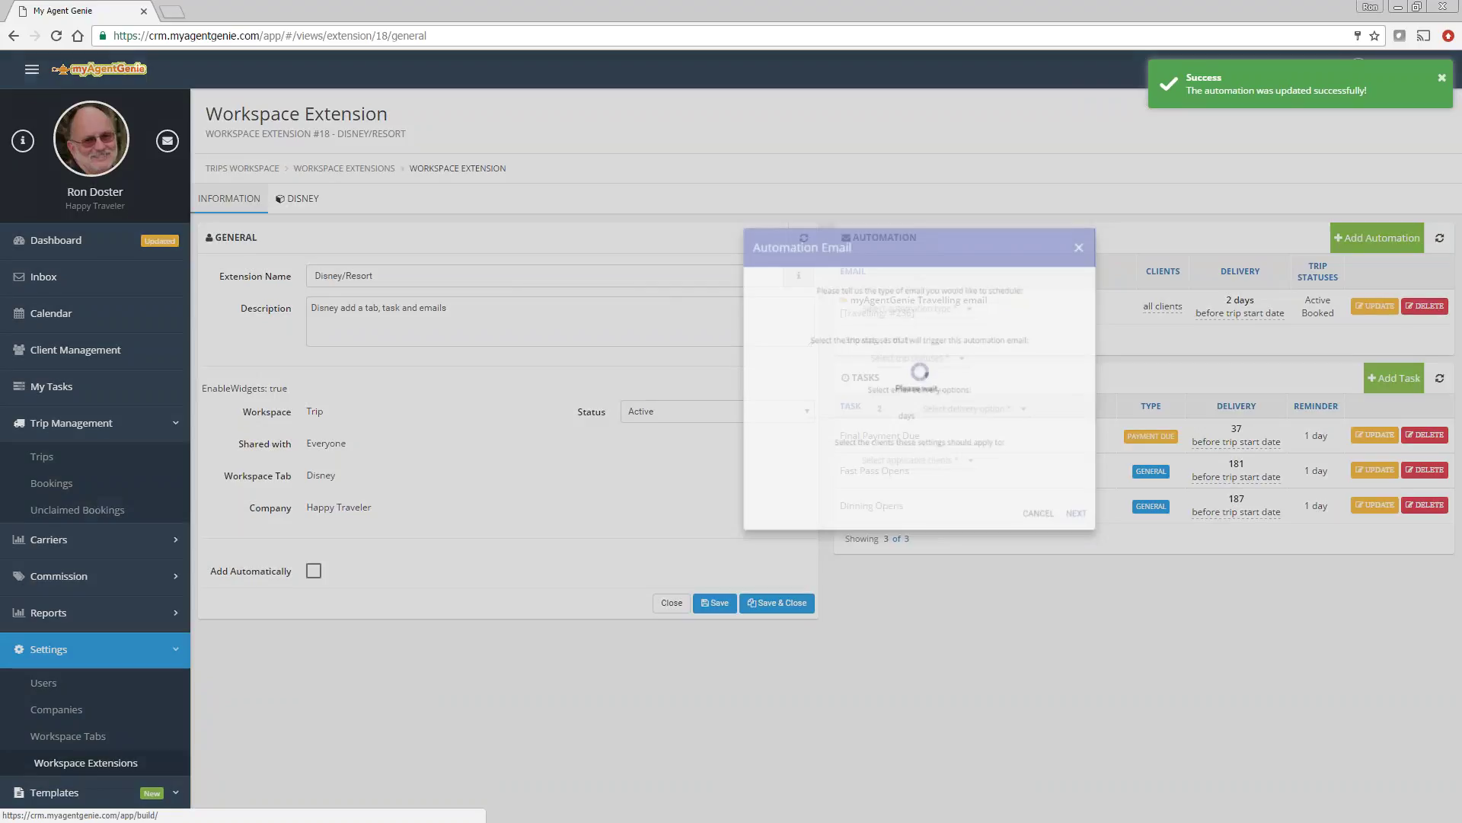
left_click(704, 352)
left_click(672, 346)
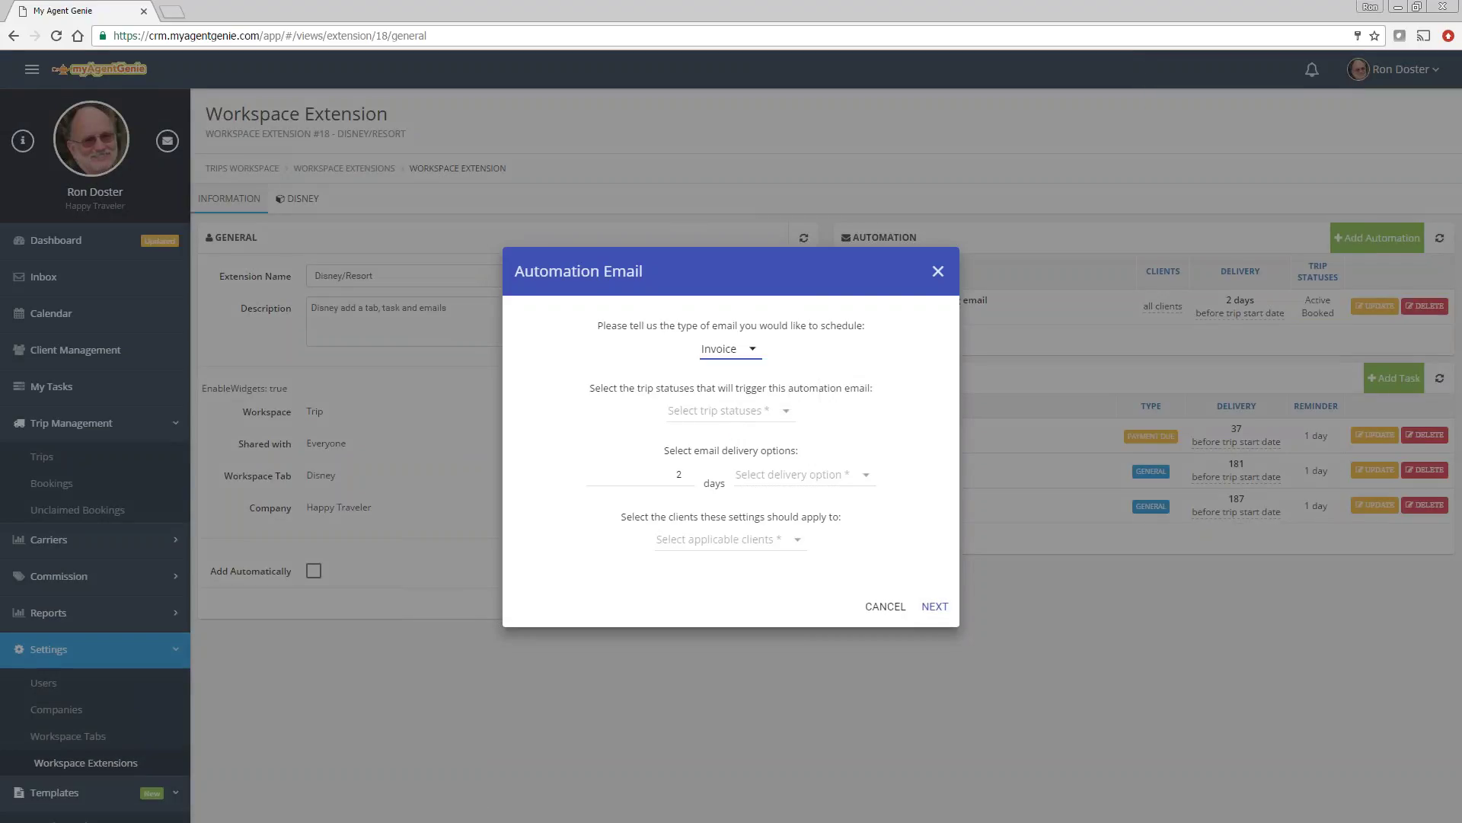
left_click(698, 411)
key("space")
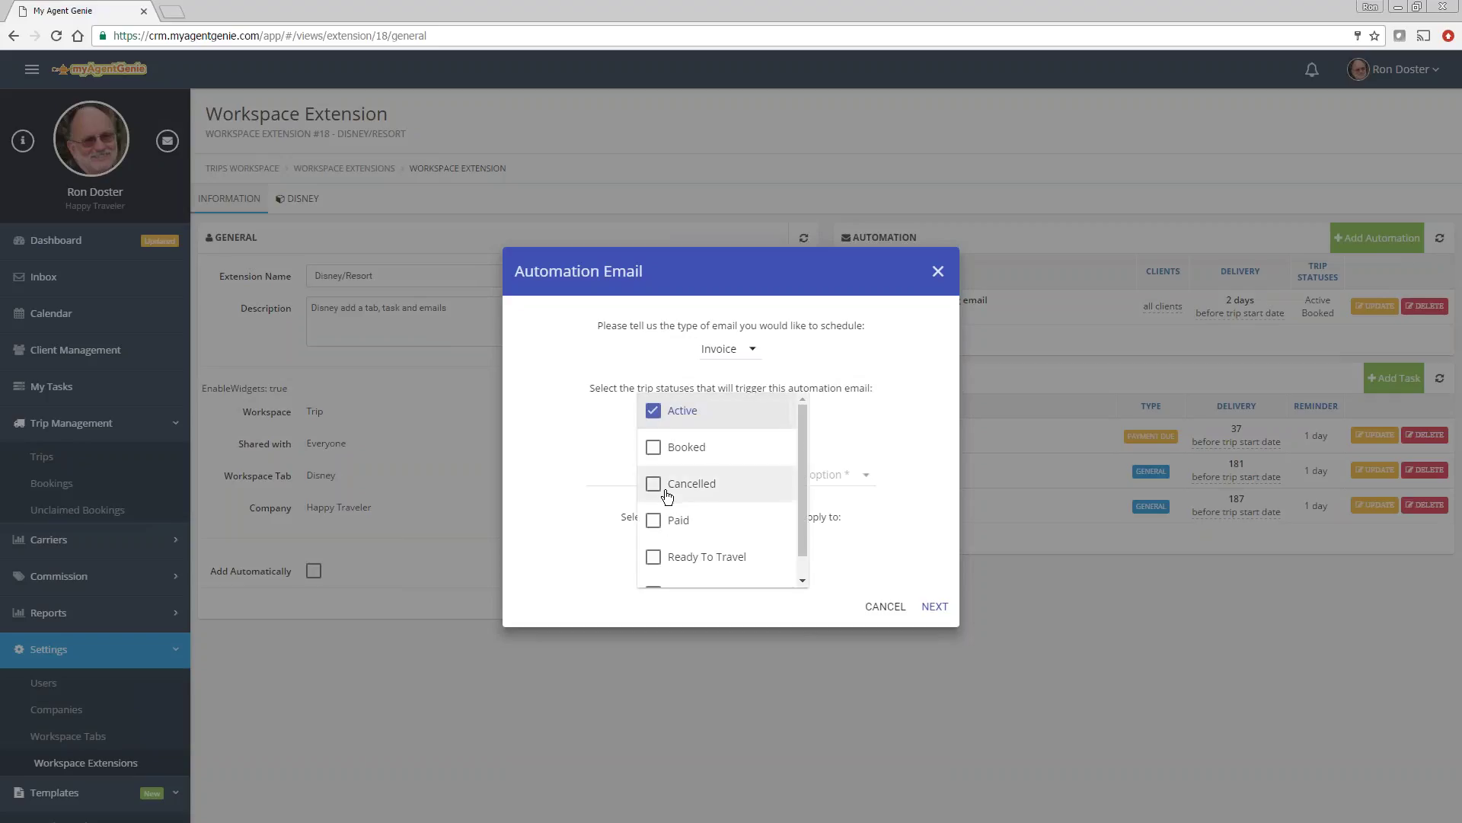
left_click(658, 452)
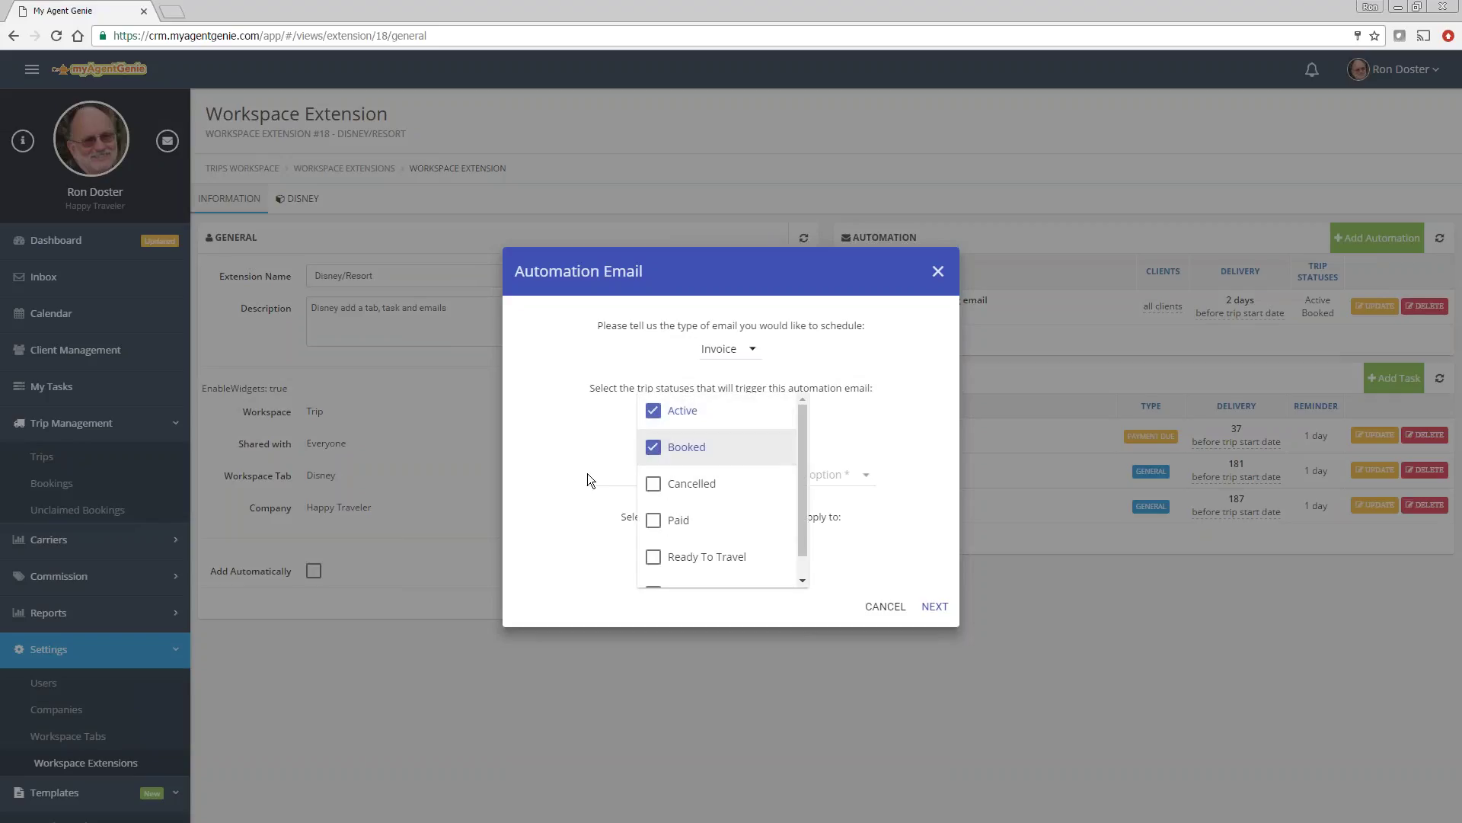
left_click(587, 473)
Schedule the Invoice email 45 days before the trip start date and apply it to only primary clients.
left_click(674, 476)
type("4")
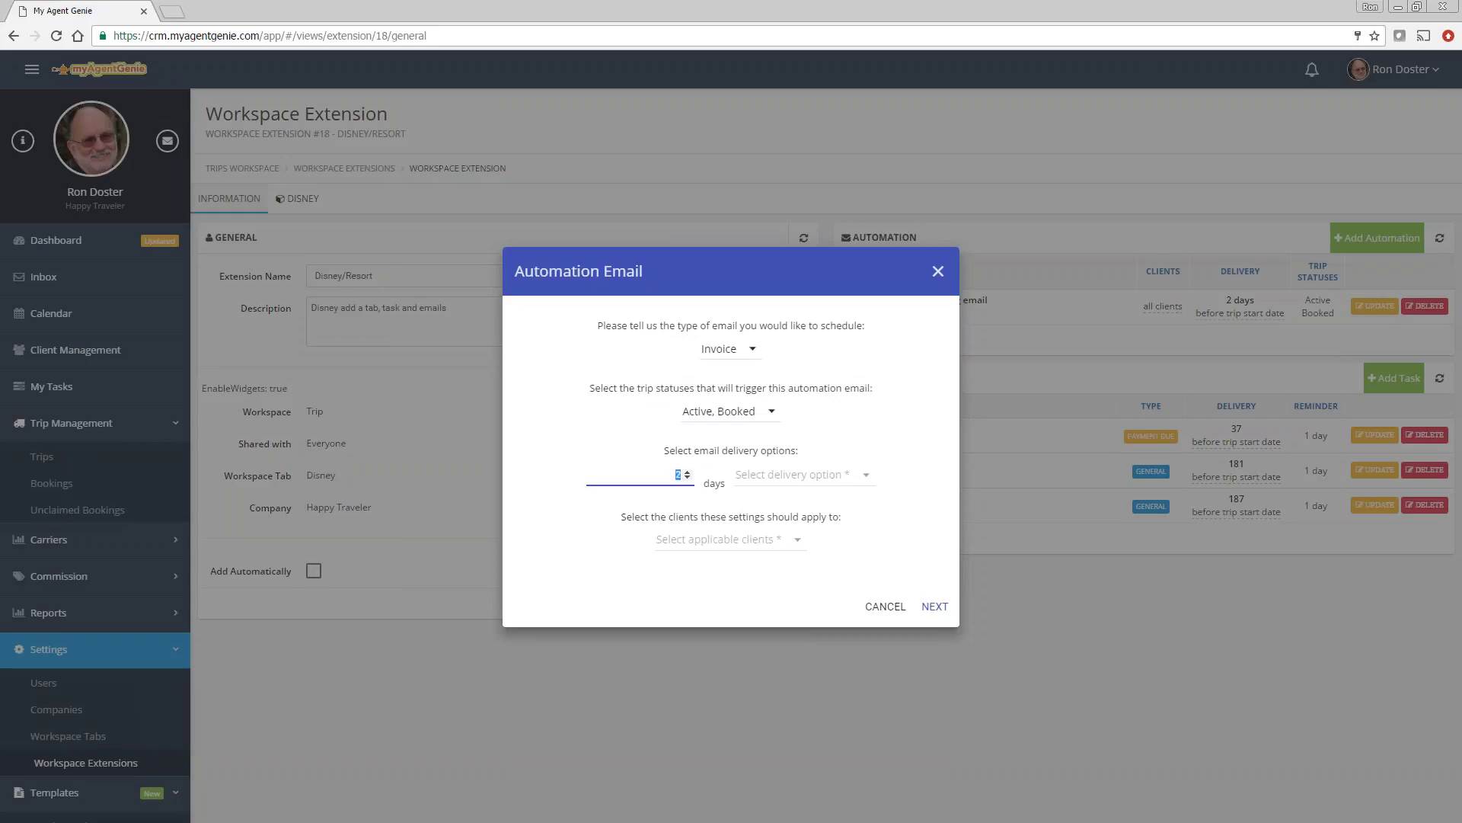
key("Delete")
left_click(838, 474)
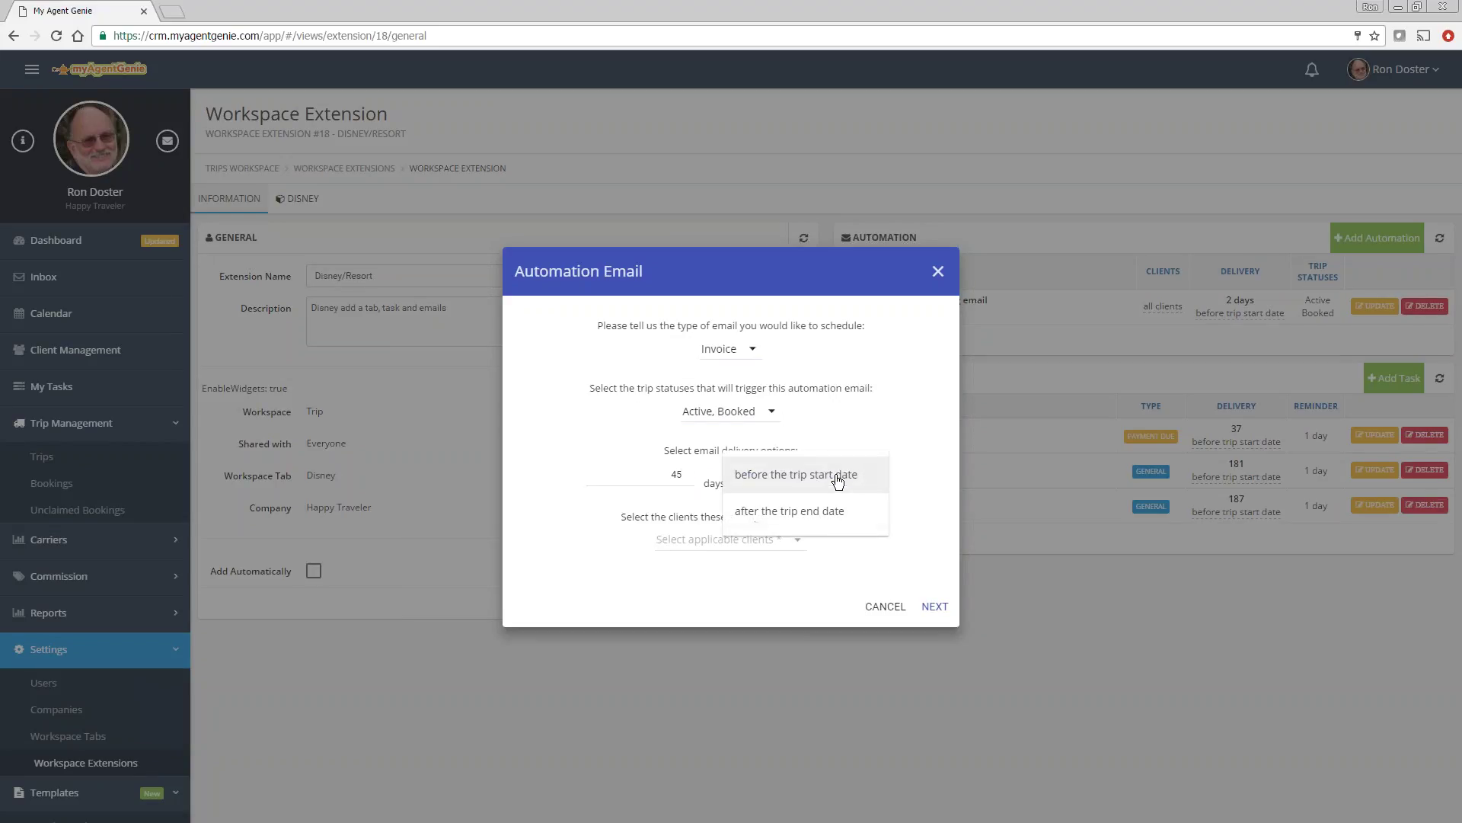
left_click(800, 485)
left_click(761, 544)
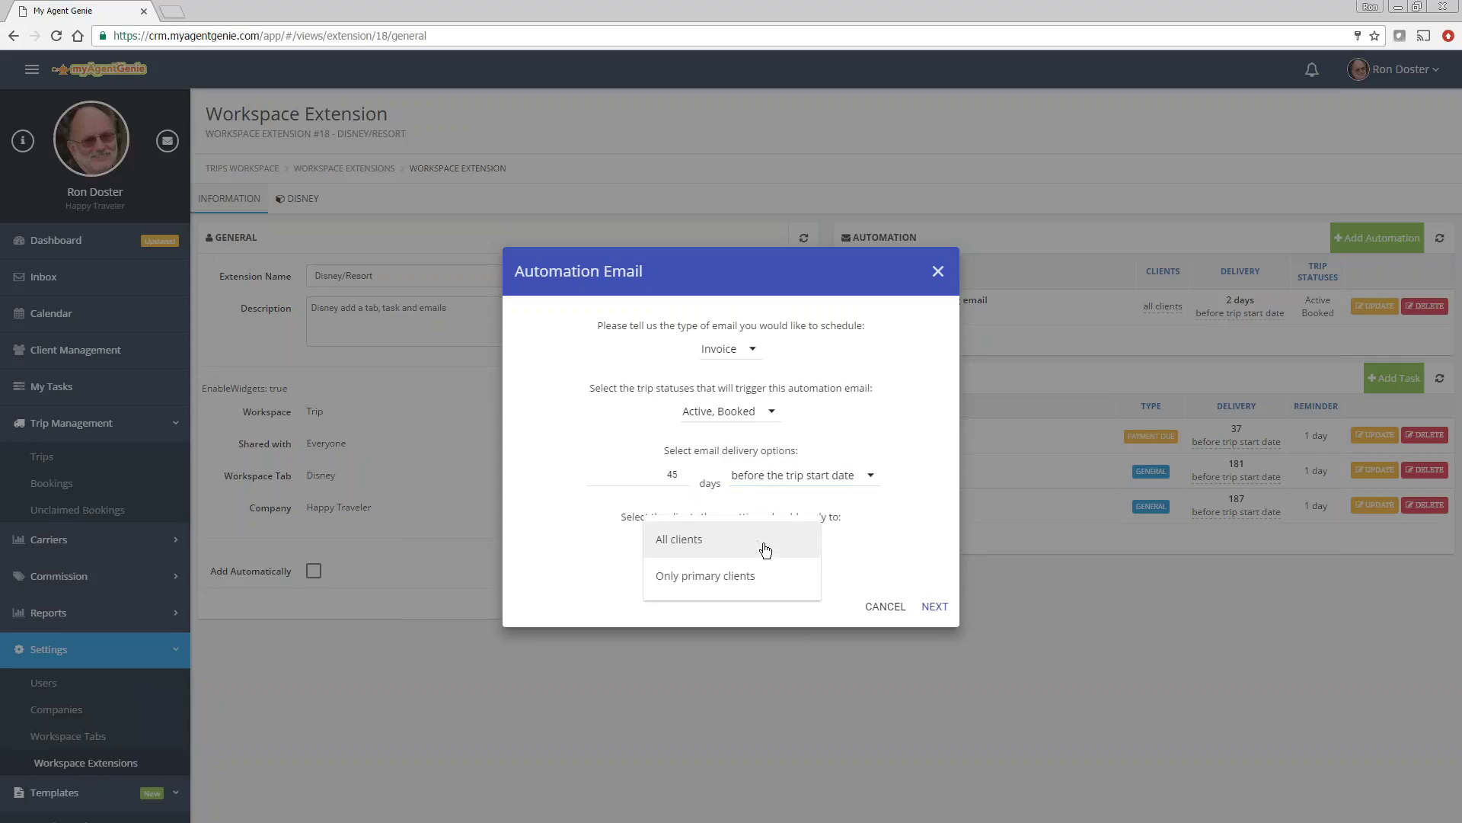
left_click(718, 579)
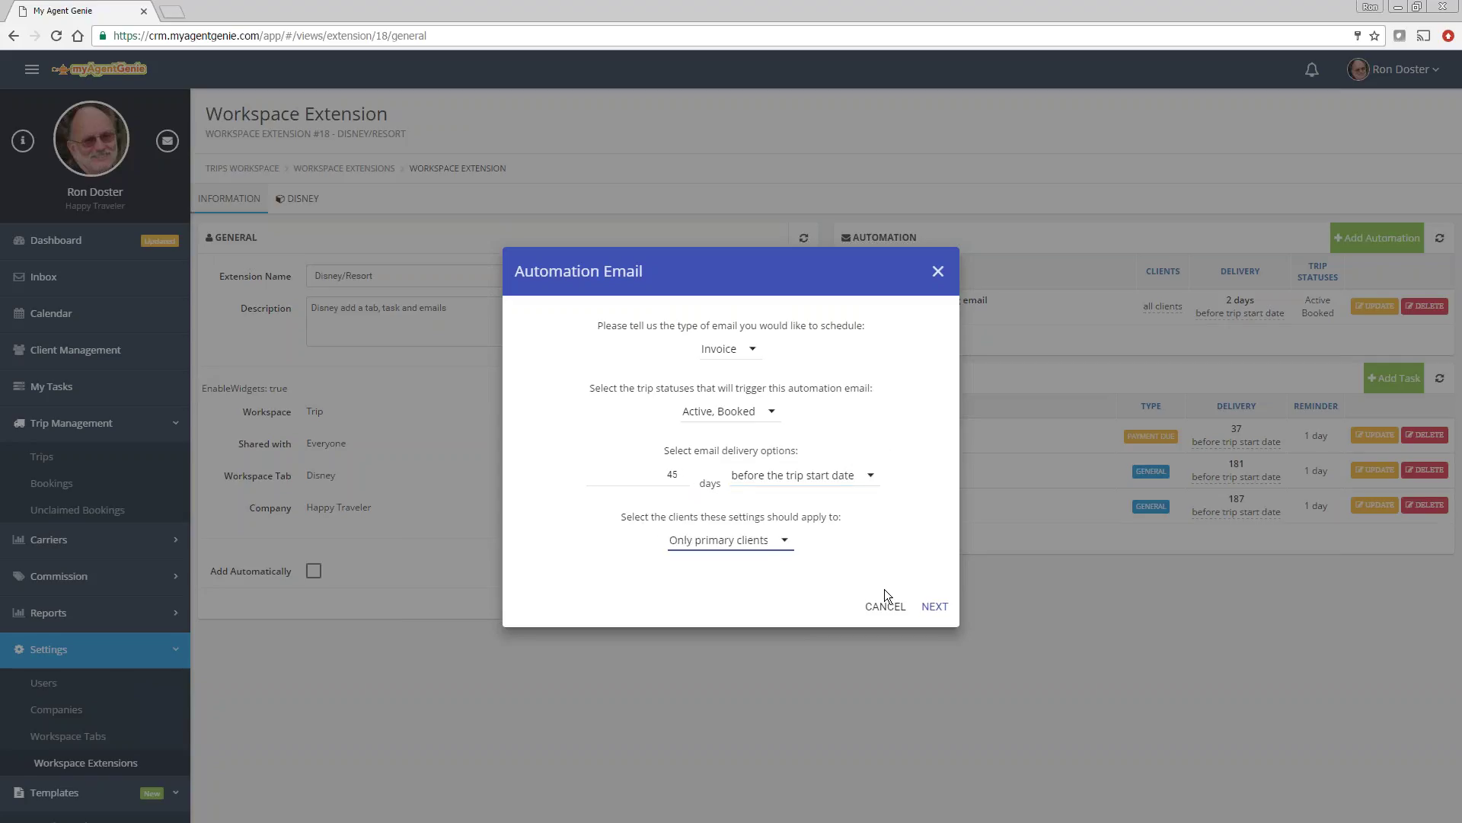
Assign the "myAgentGenie Invoice Detail" template to the Invoice automation and save it.
left_click(933, 608)
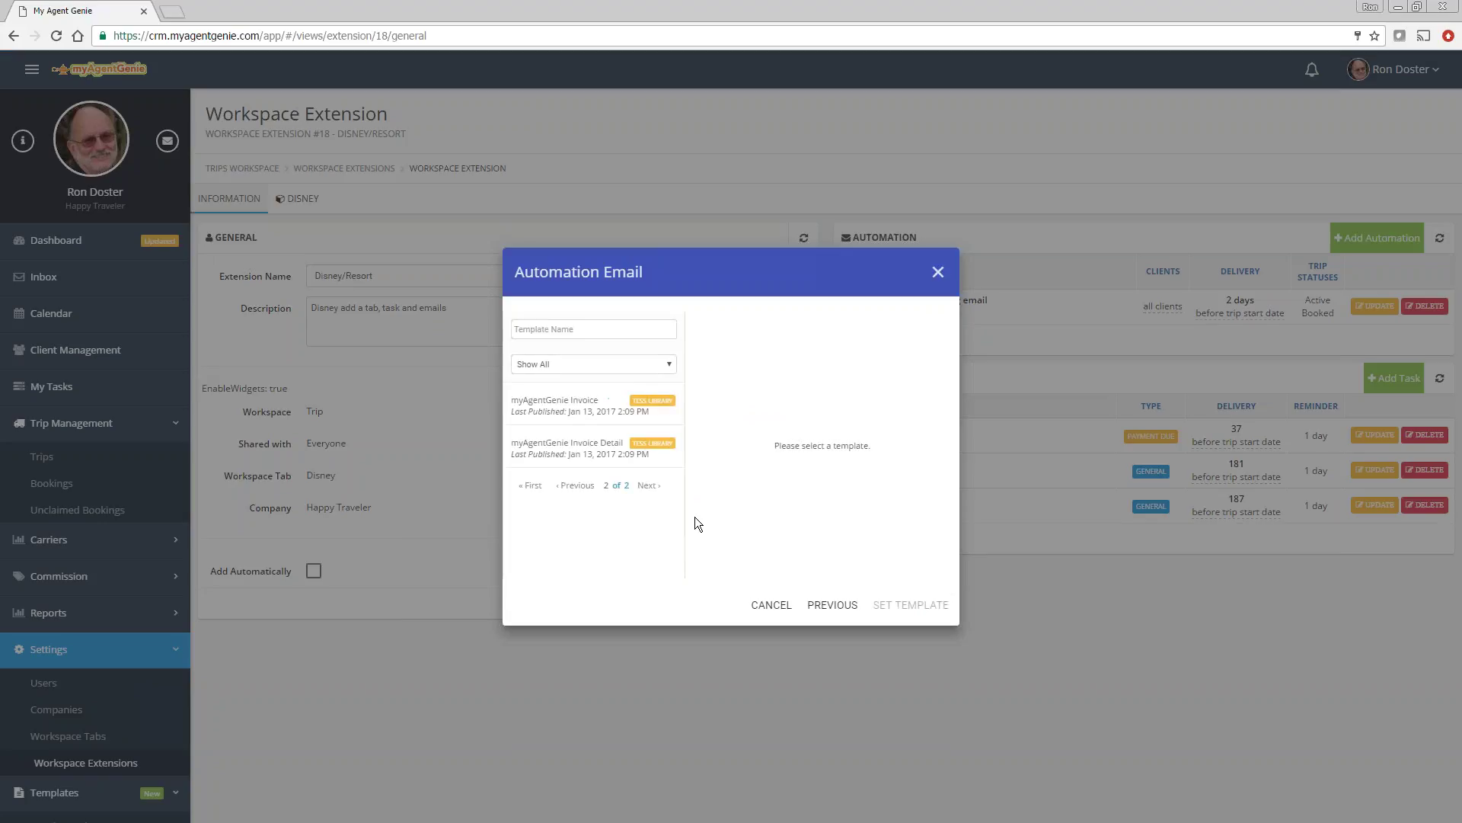
left_click(542, 453)
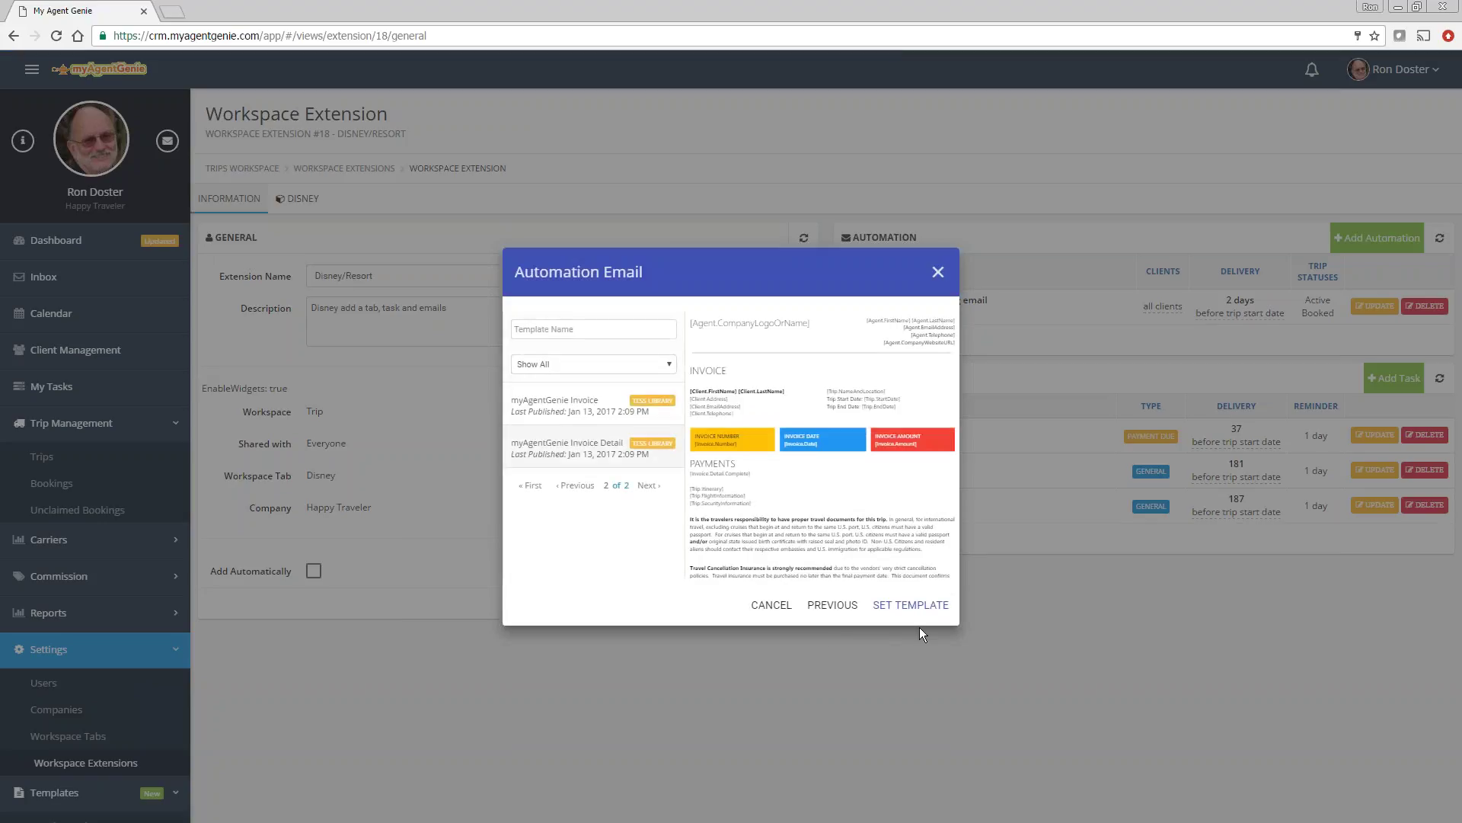
left_click(931, 608)
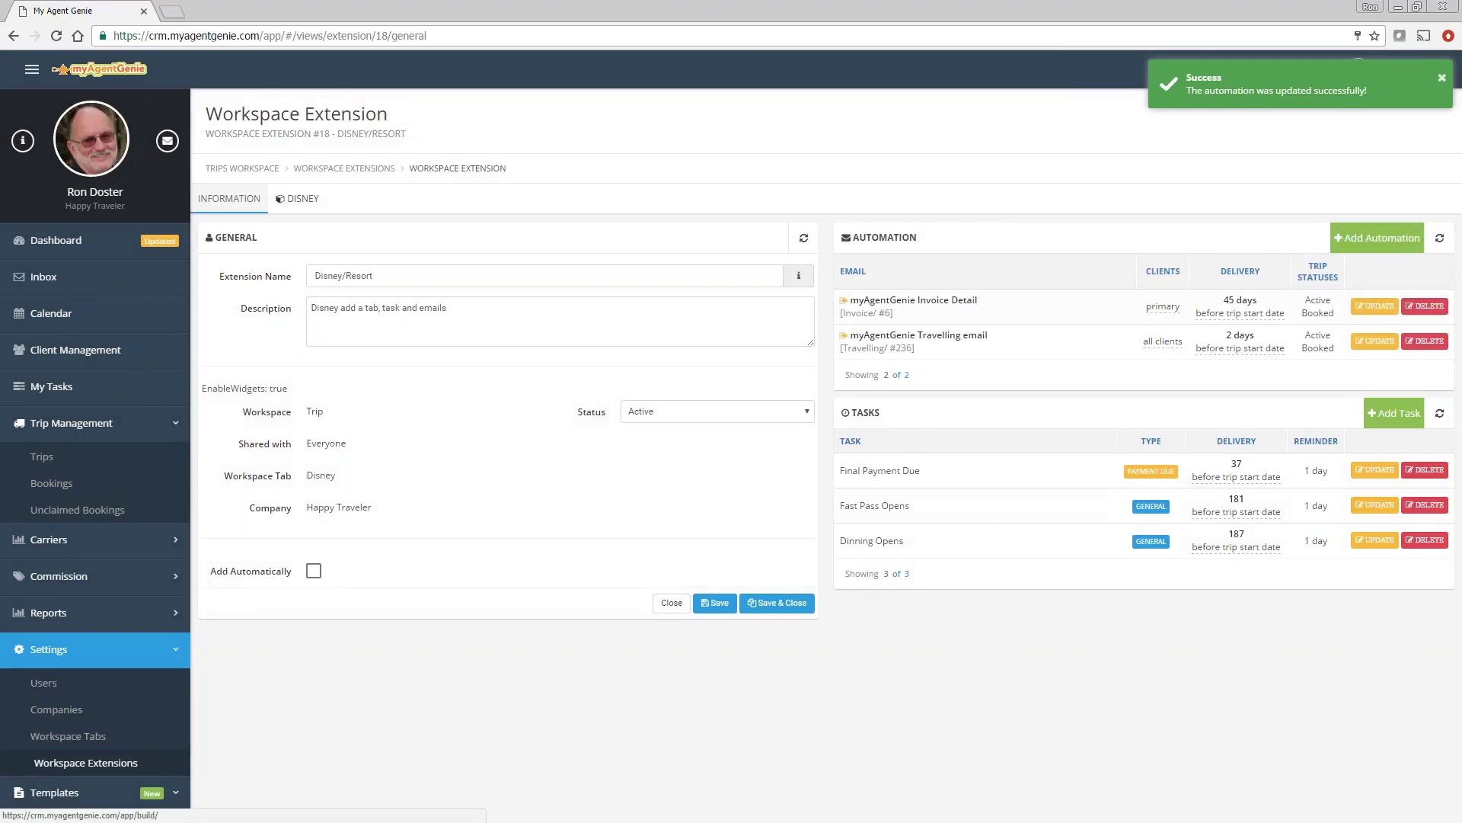
Add a third automation email of type Travelling triggered by the Active and Booked trip statuses.
left_click(1381, 243)
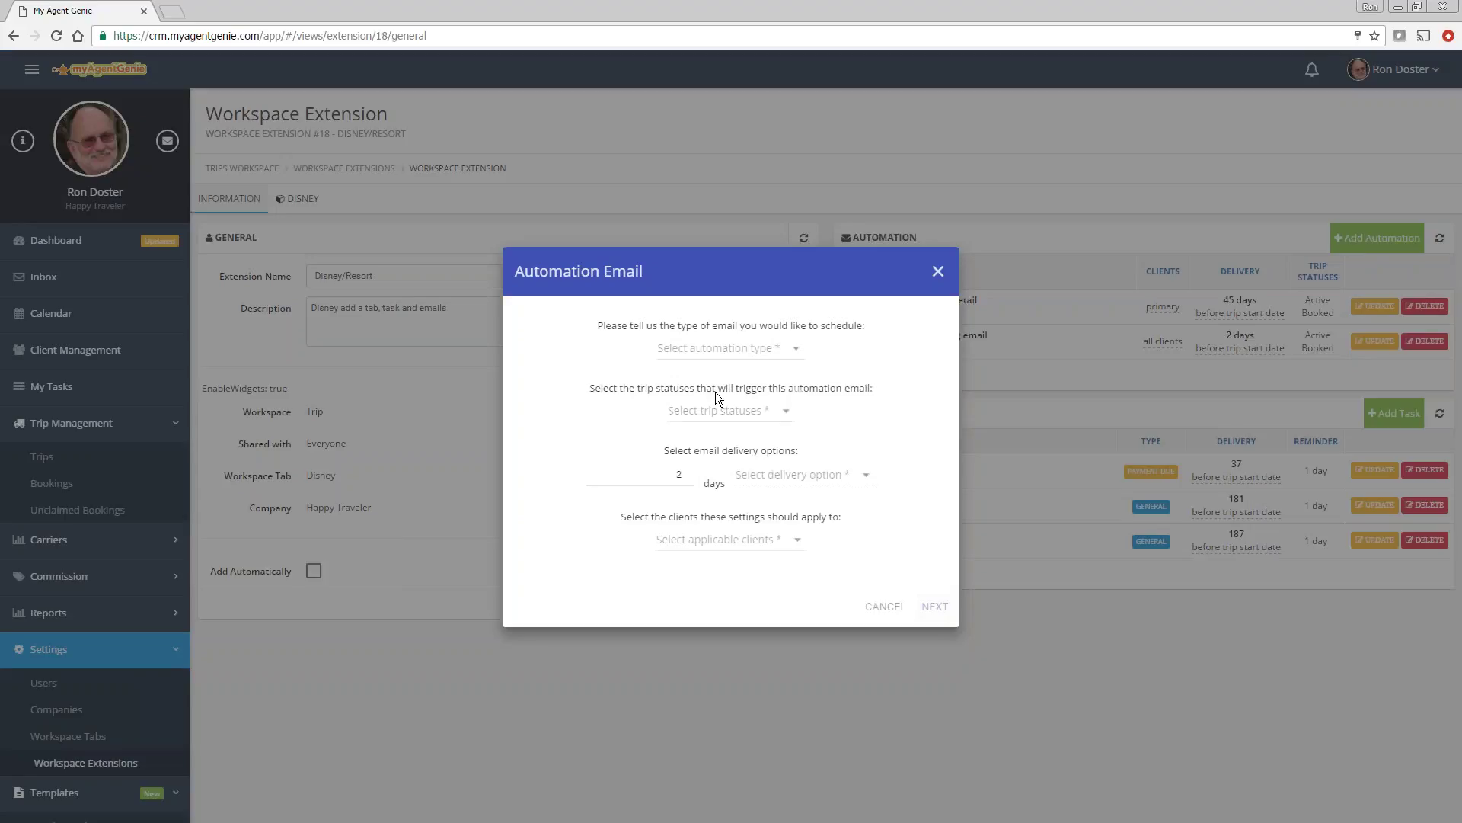
left_click(717, 350)
left_click(722, 388)
left_click(729, 418)
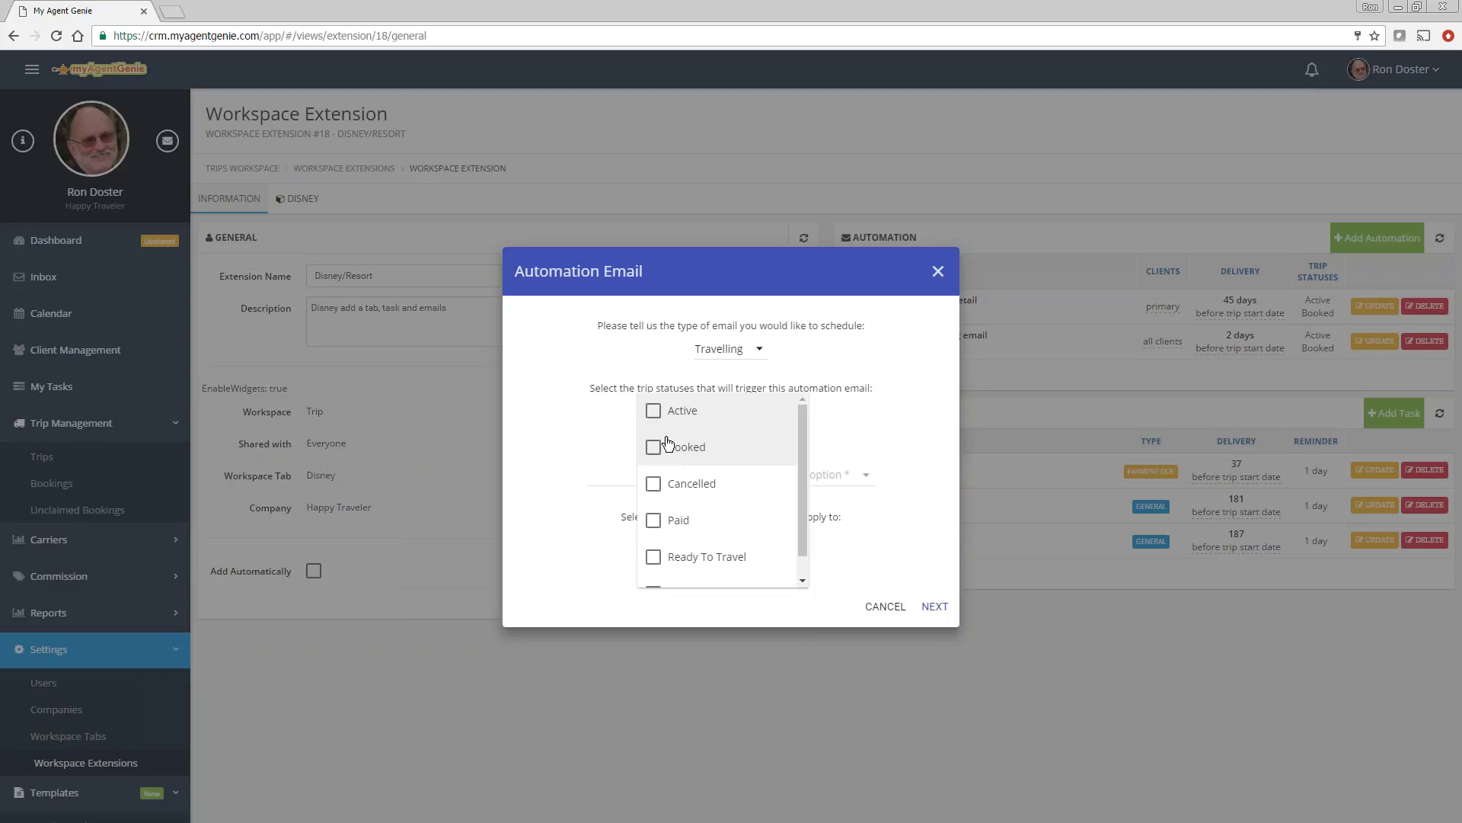
left_click(654, 414)
left_click(653, 448)
key("Escape")
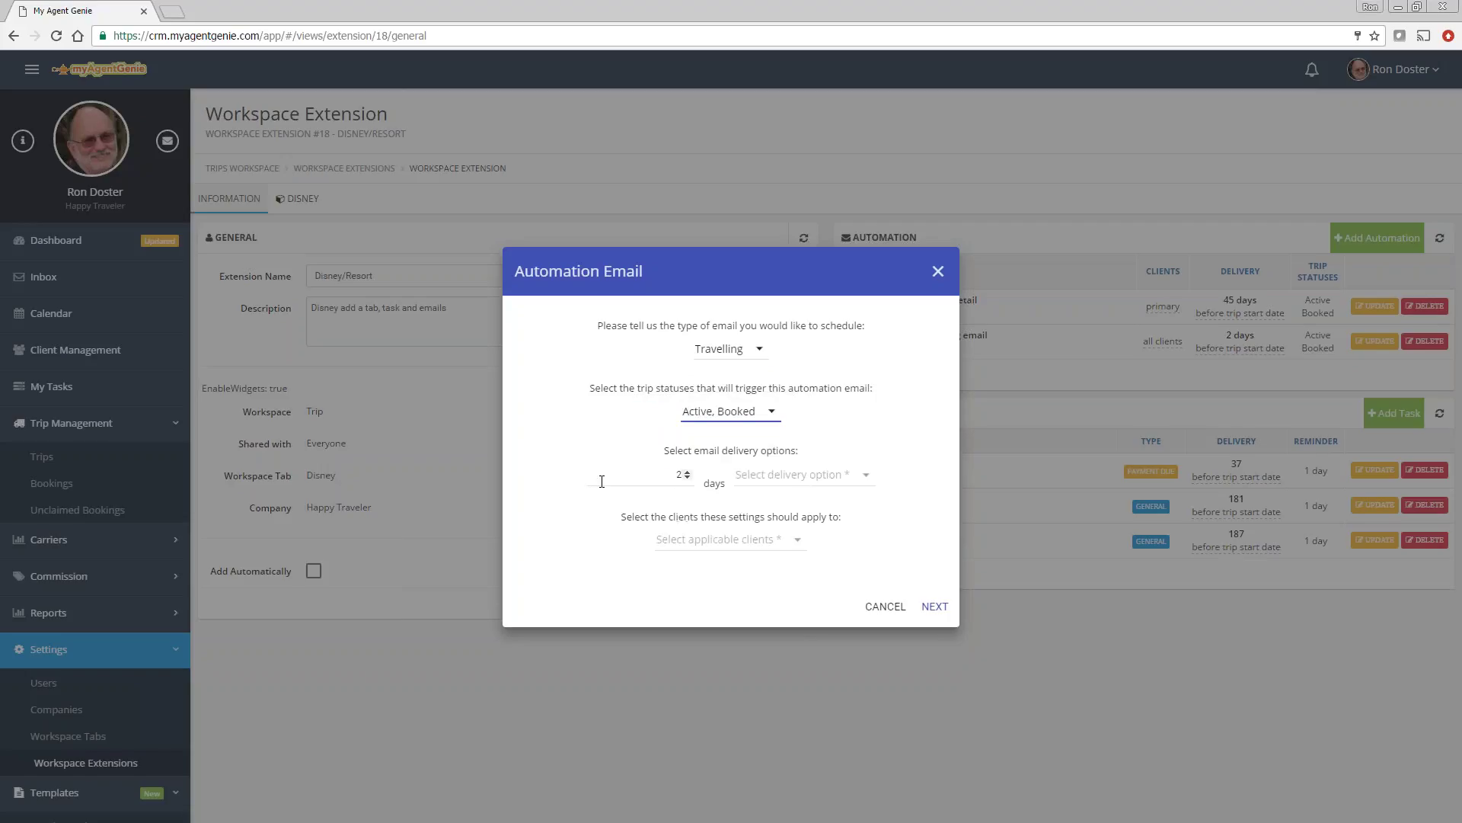
Schedule the new Travelling email 187 days before the trip start date and apply it to only primary clients.
double_click(670, 478)
type("187")
left_click(792, 480)
left_click(794, 482)
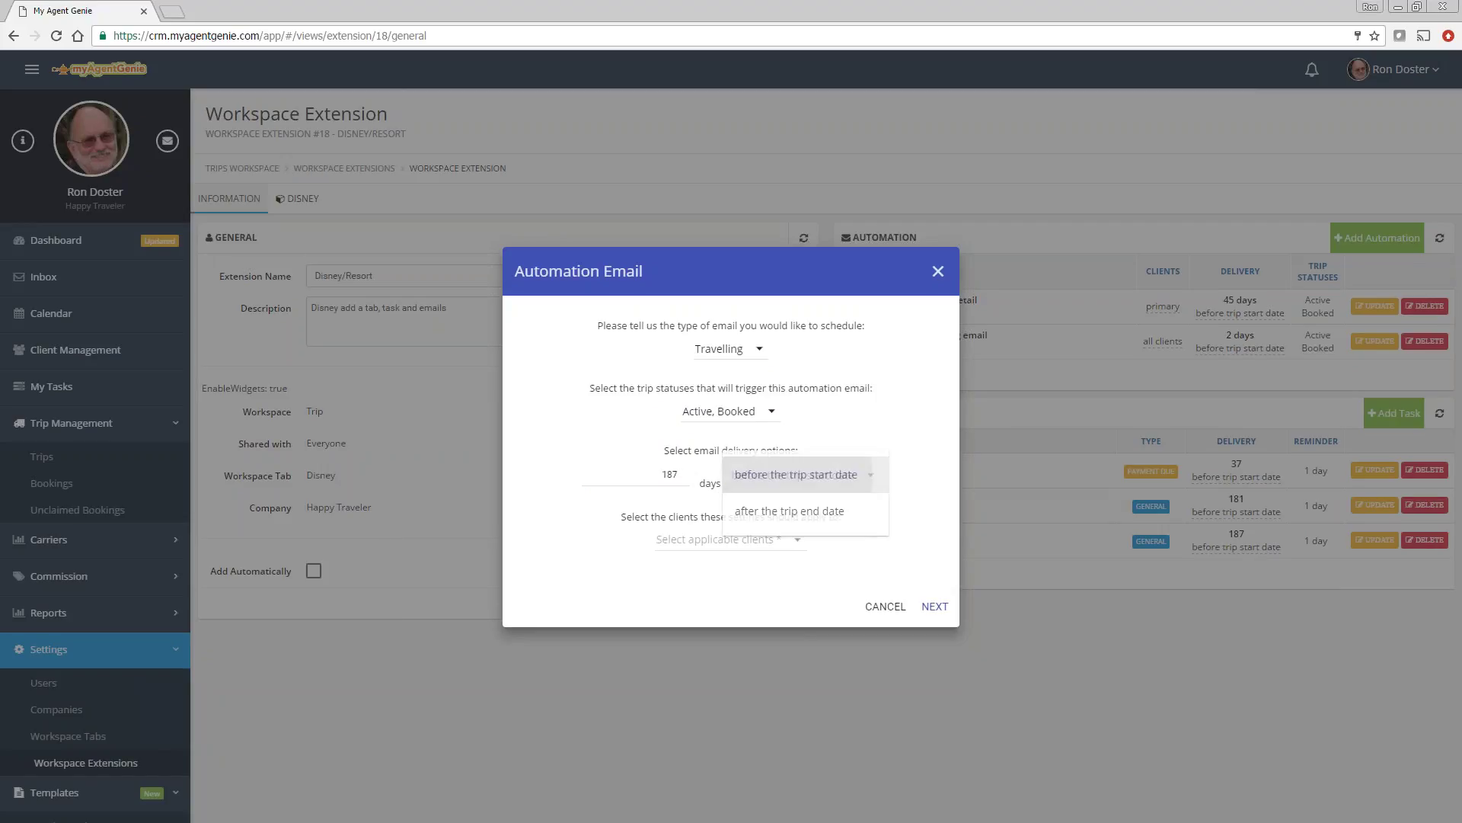
left_click(754, 533)
left_click(688, 576)
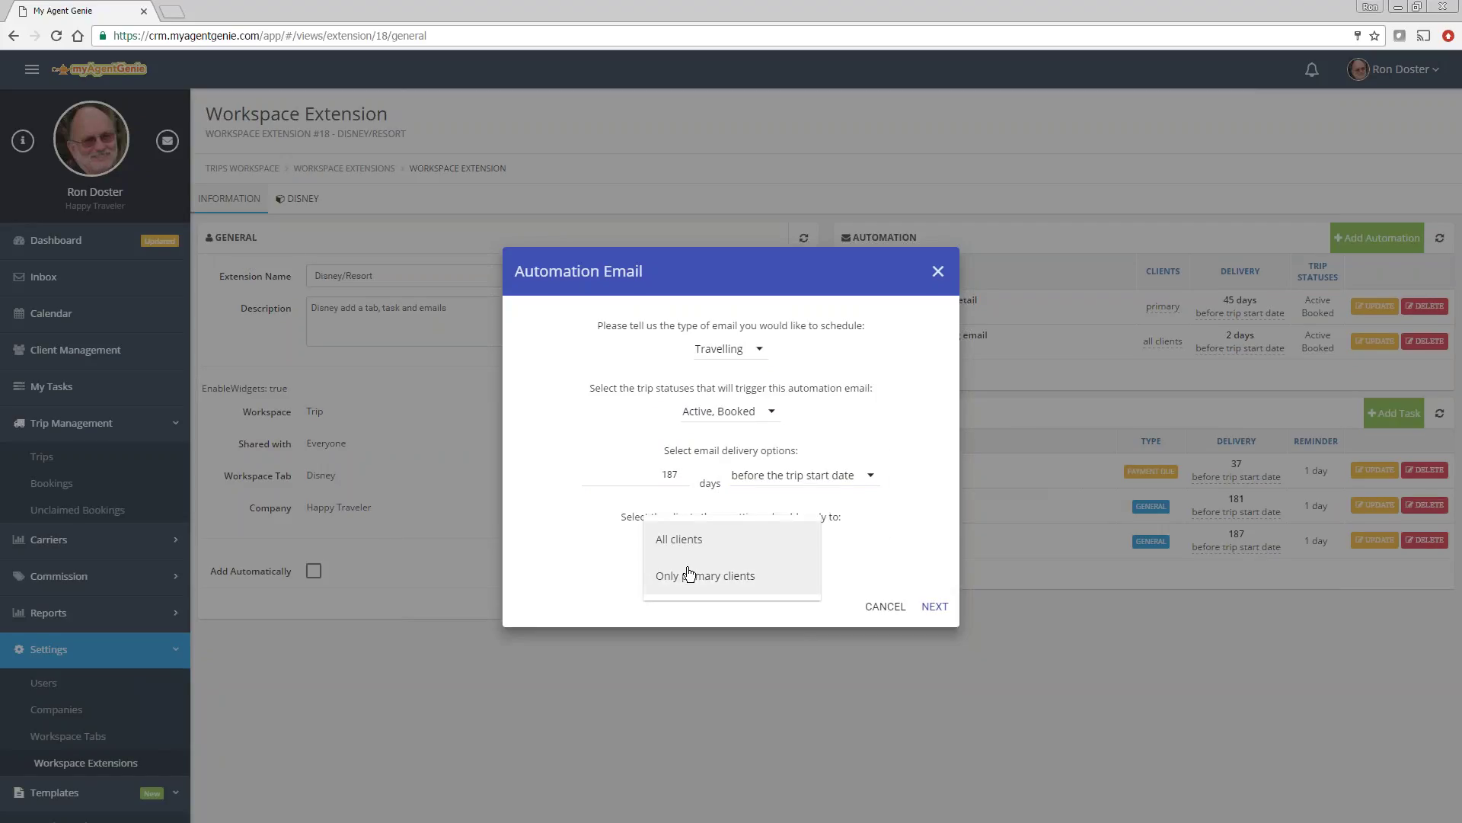
Assign the "Dinner Reservations" template to the new Travelling automation and save the Disney/Resort extension.
left_click(934, 606)
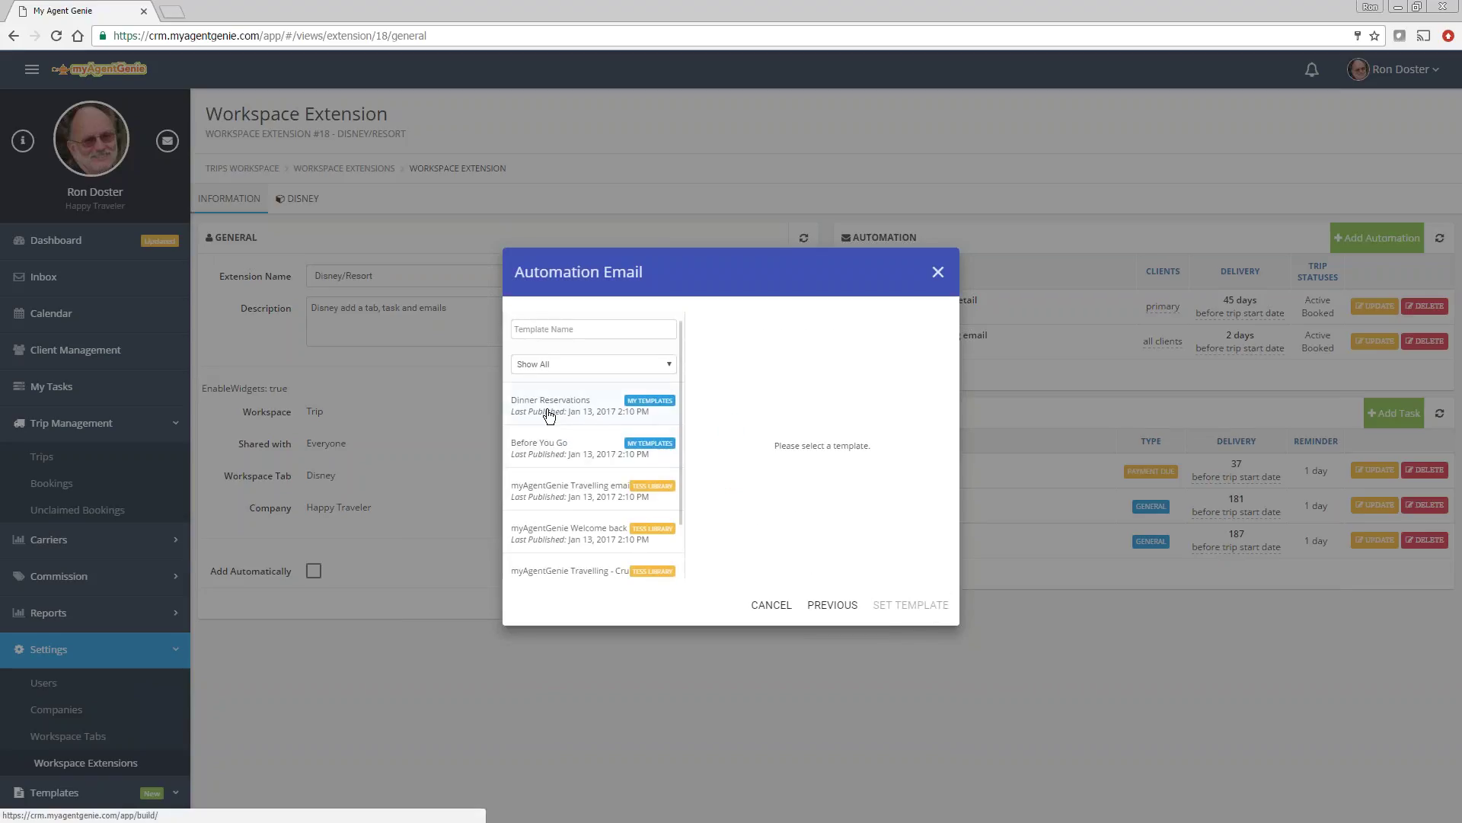
left_click(548, 411)
left_click(918, 607)
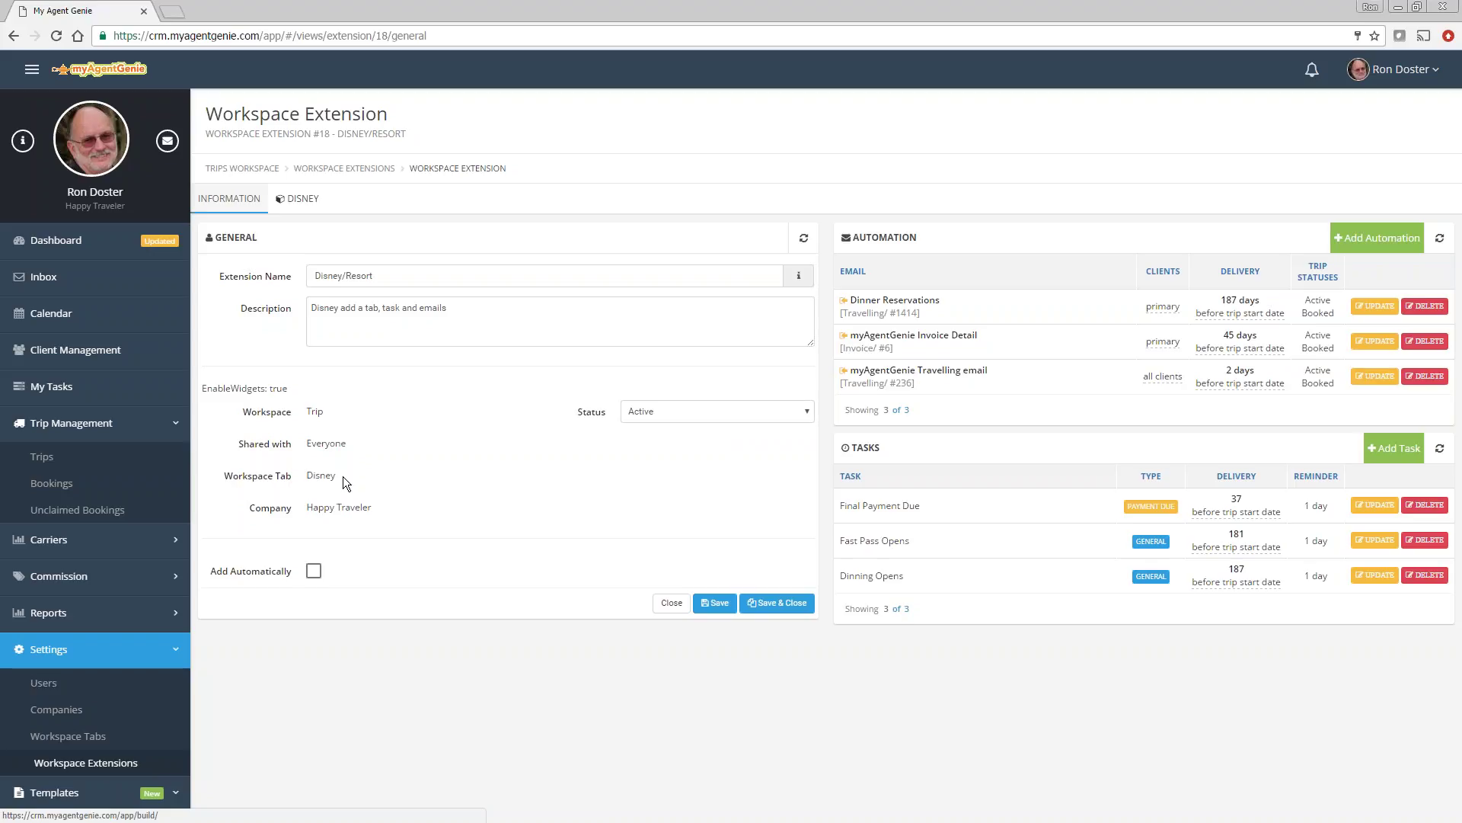
left_click(715, 602)
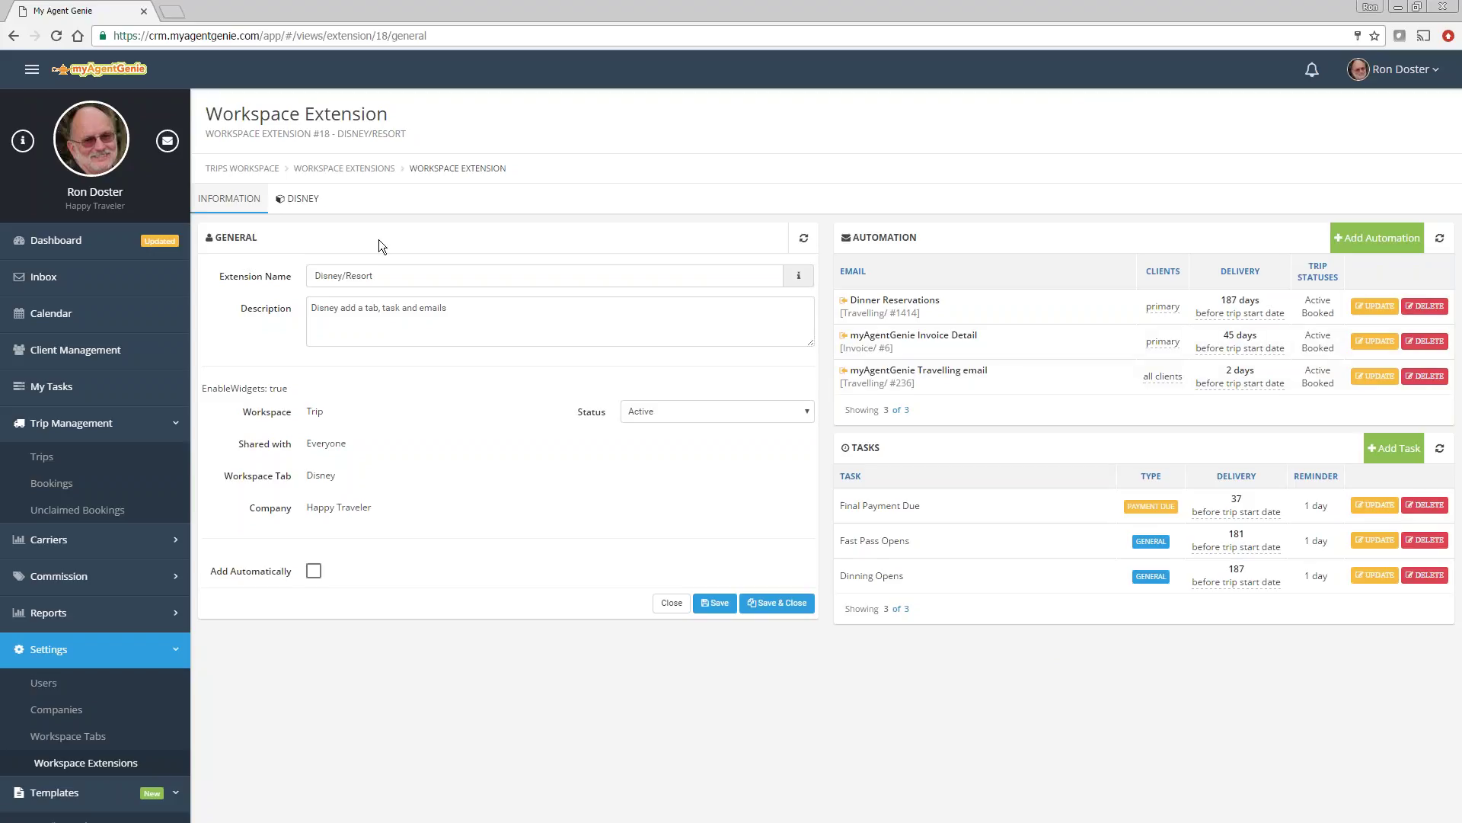
Review the Disney World fields in the extension and in the Disney workspace tab, returning to the Disney/Resort extension.
left_click(297, 198)
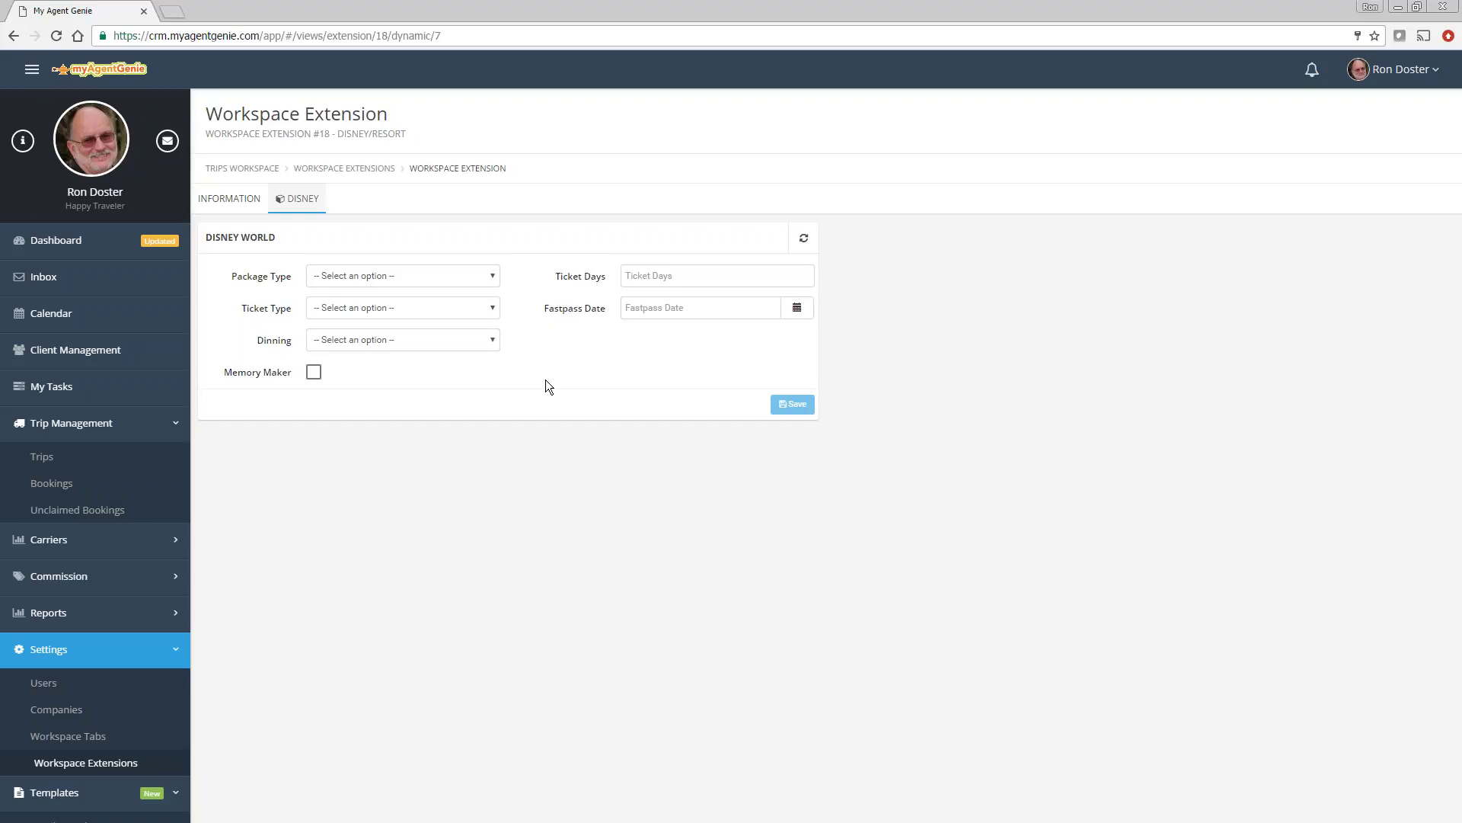
left_click(72, 742)
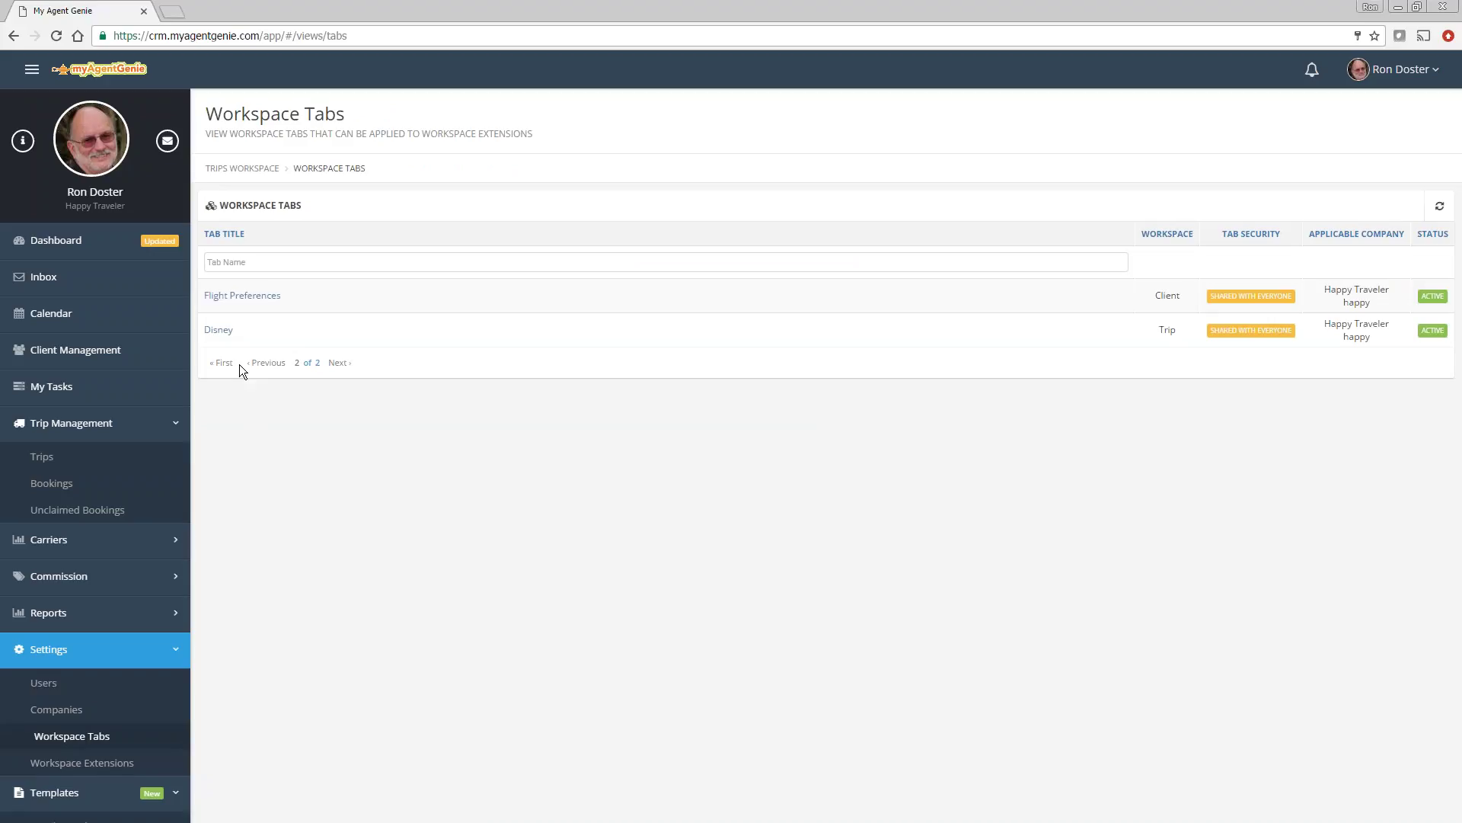
left_click(219, 330)
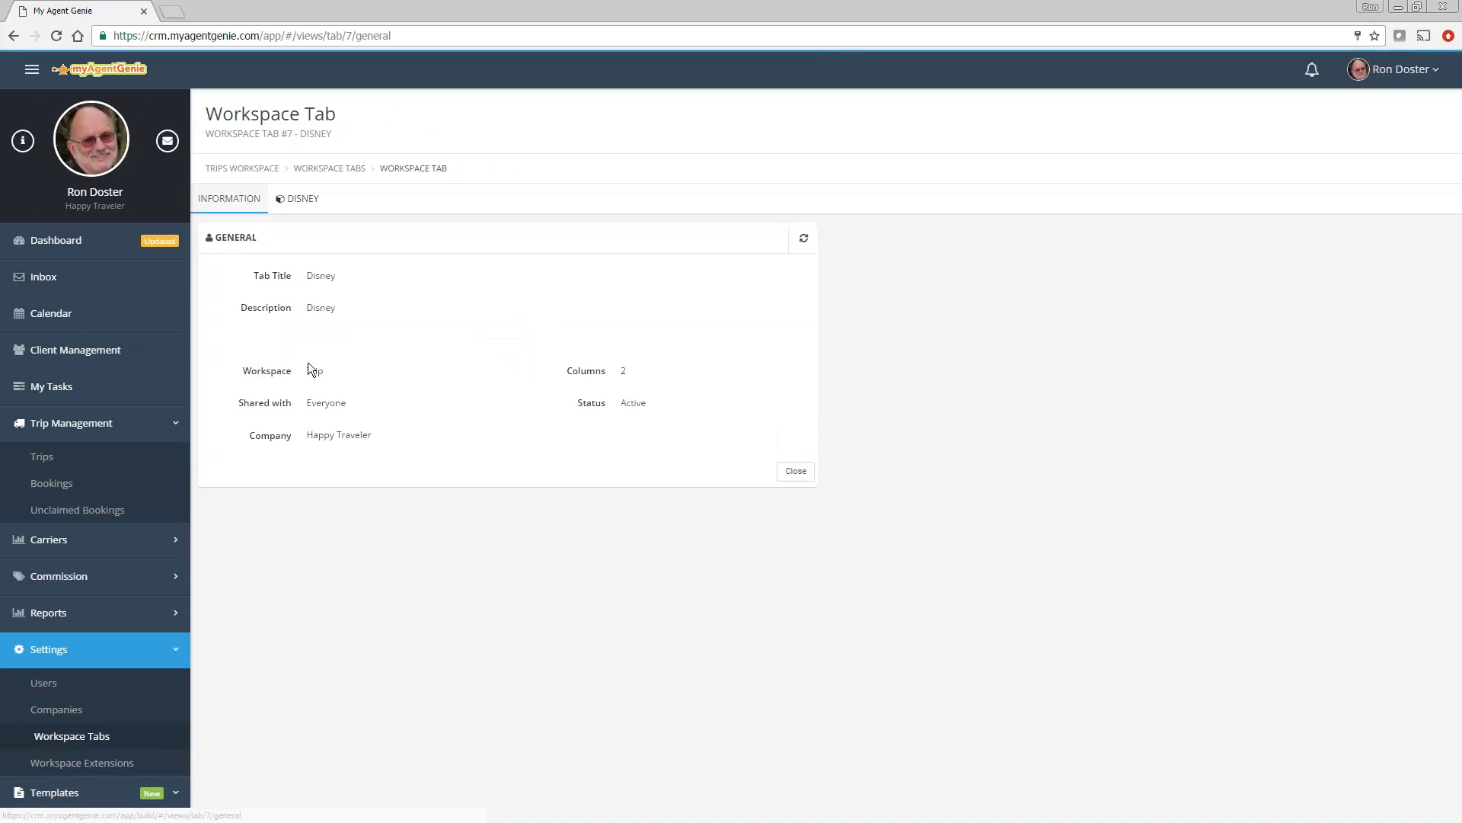
left_click(301, 199)
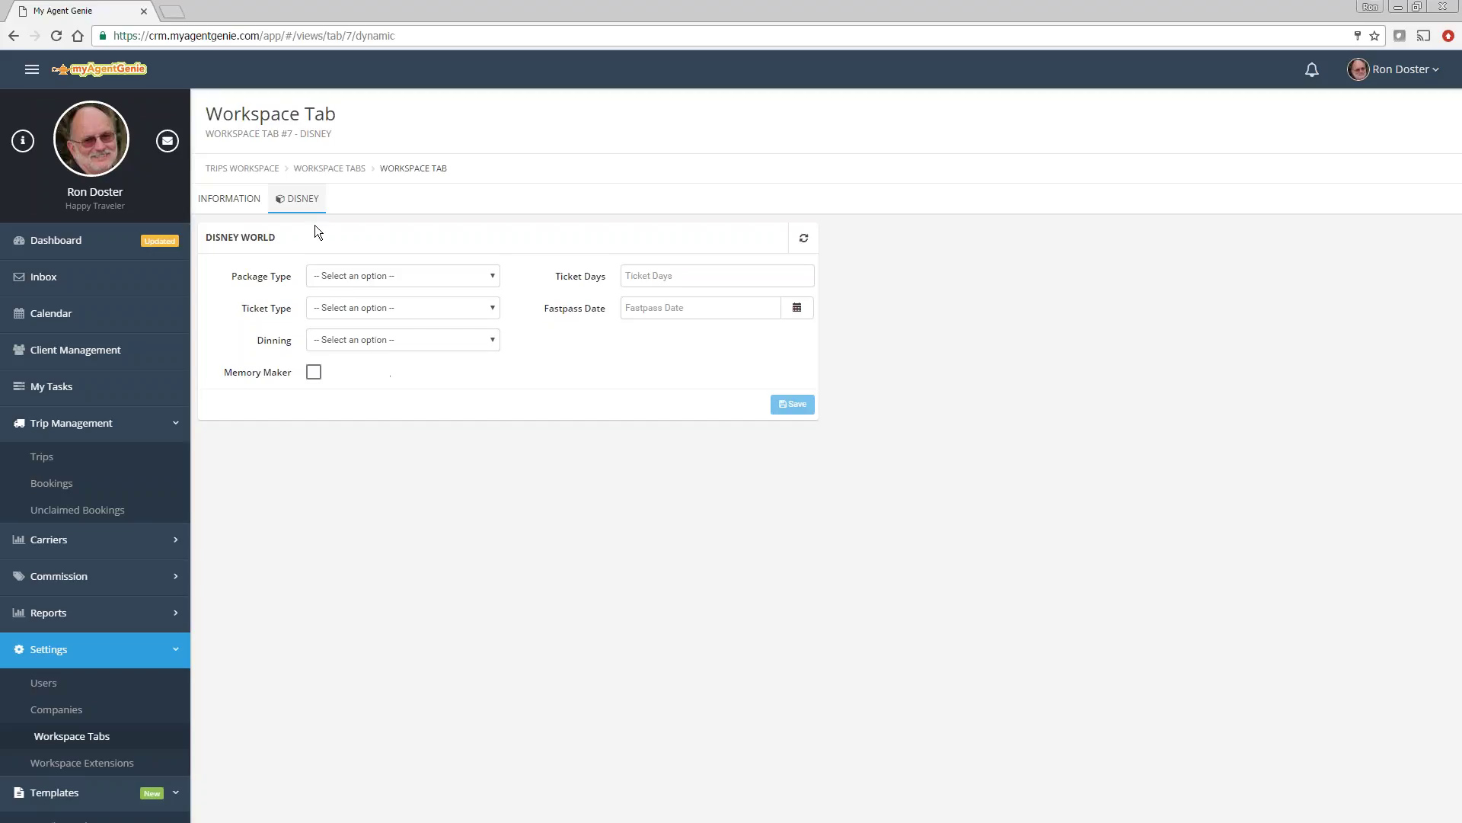
left_click(97, 738)
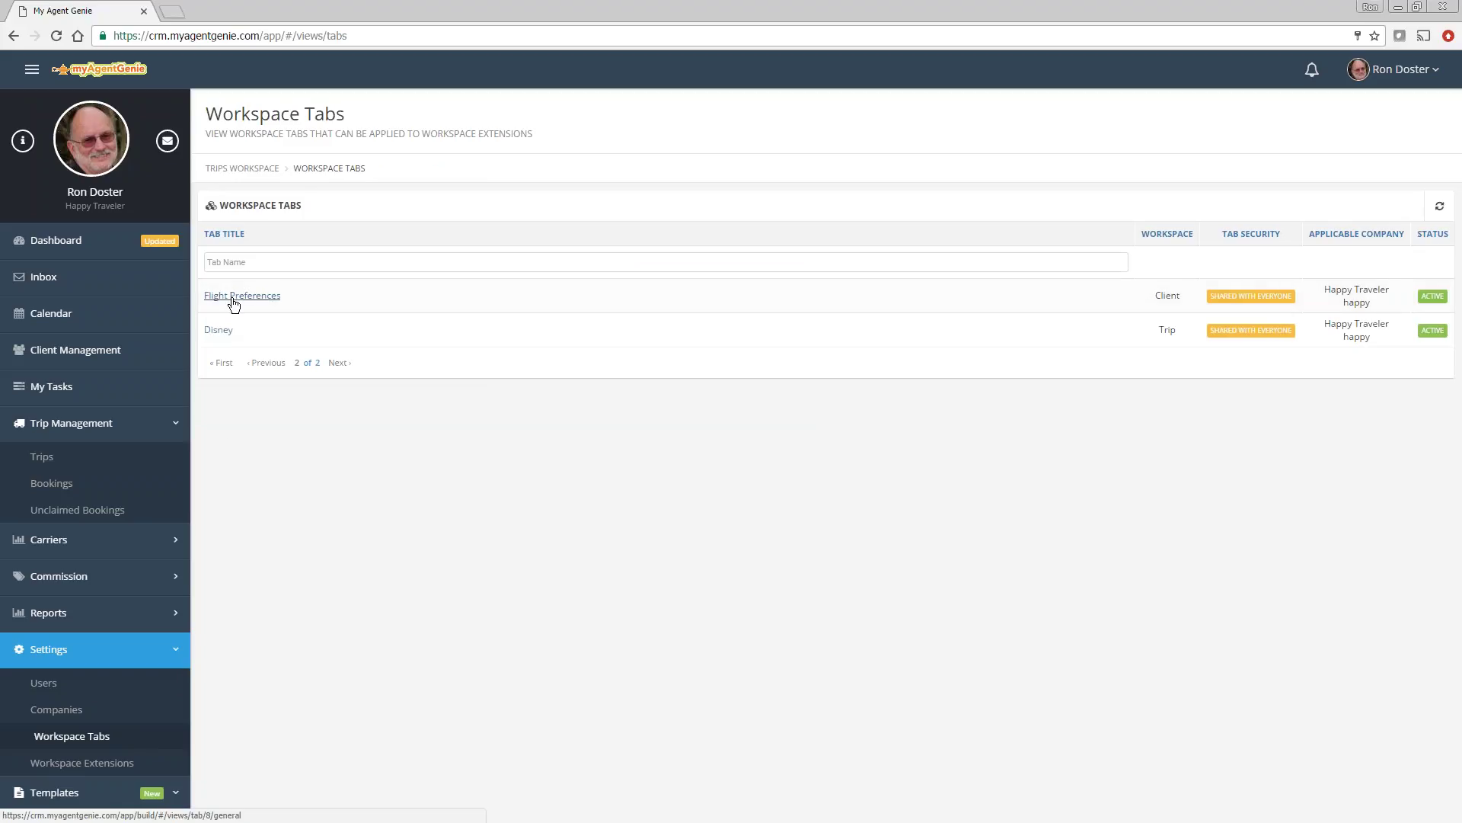
left_click(84, 762)
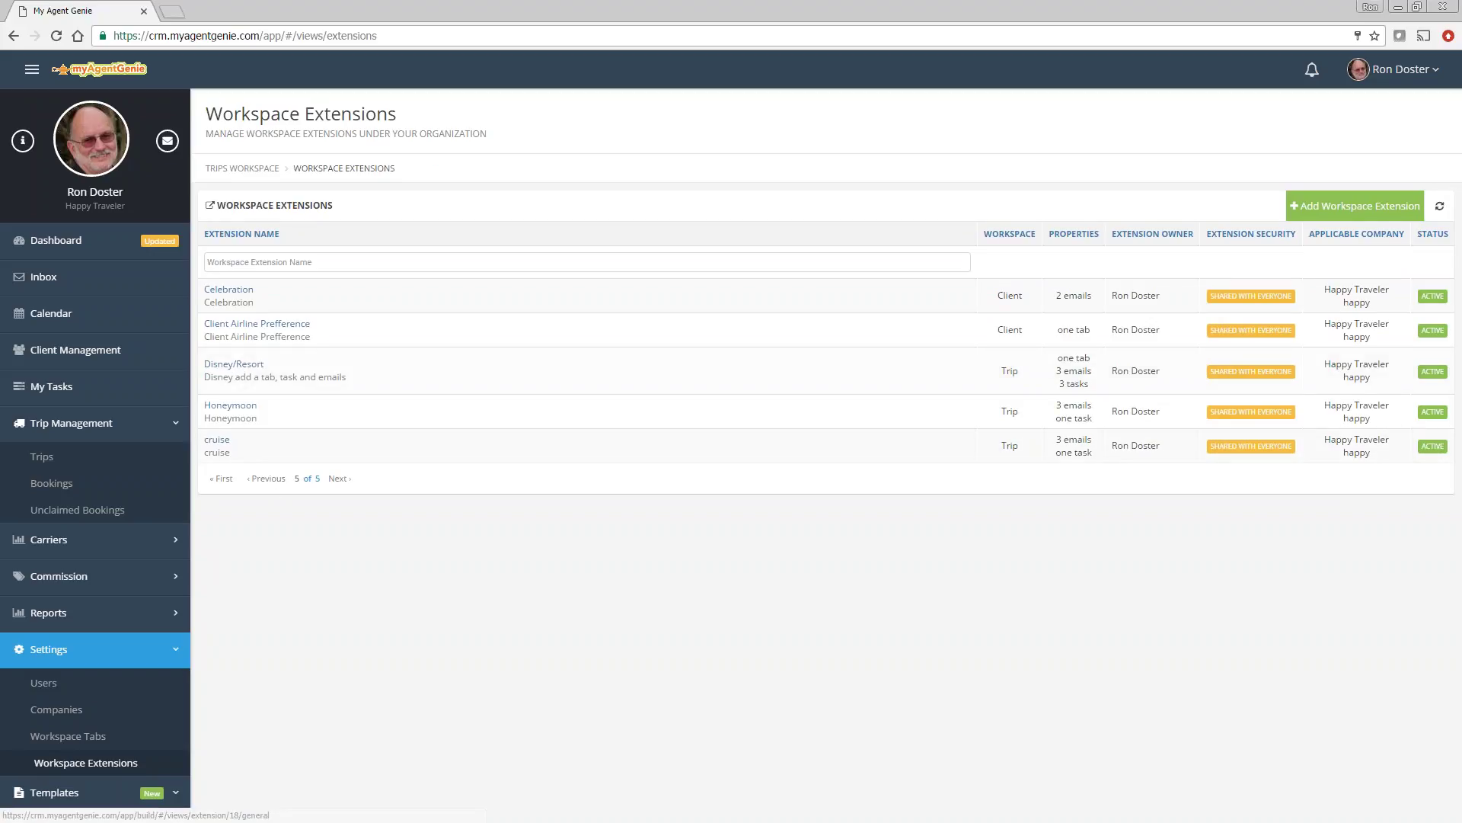
left_click(228, 366)
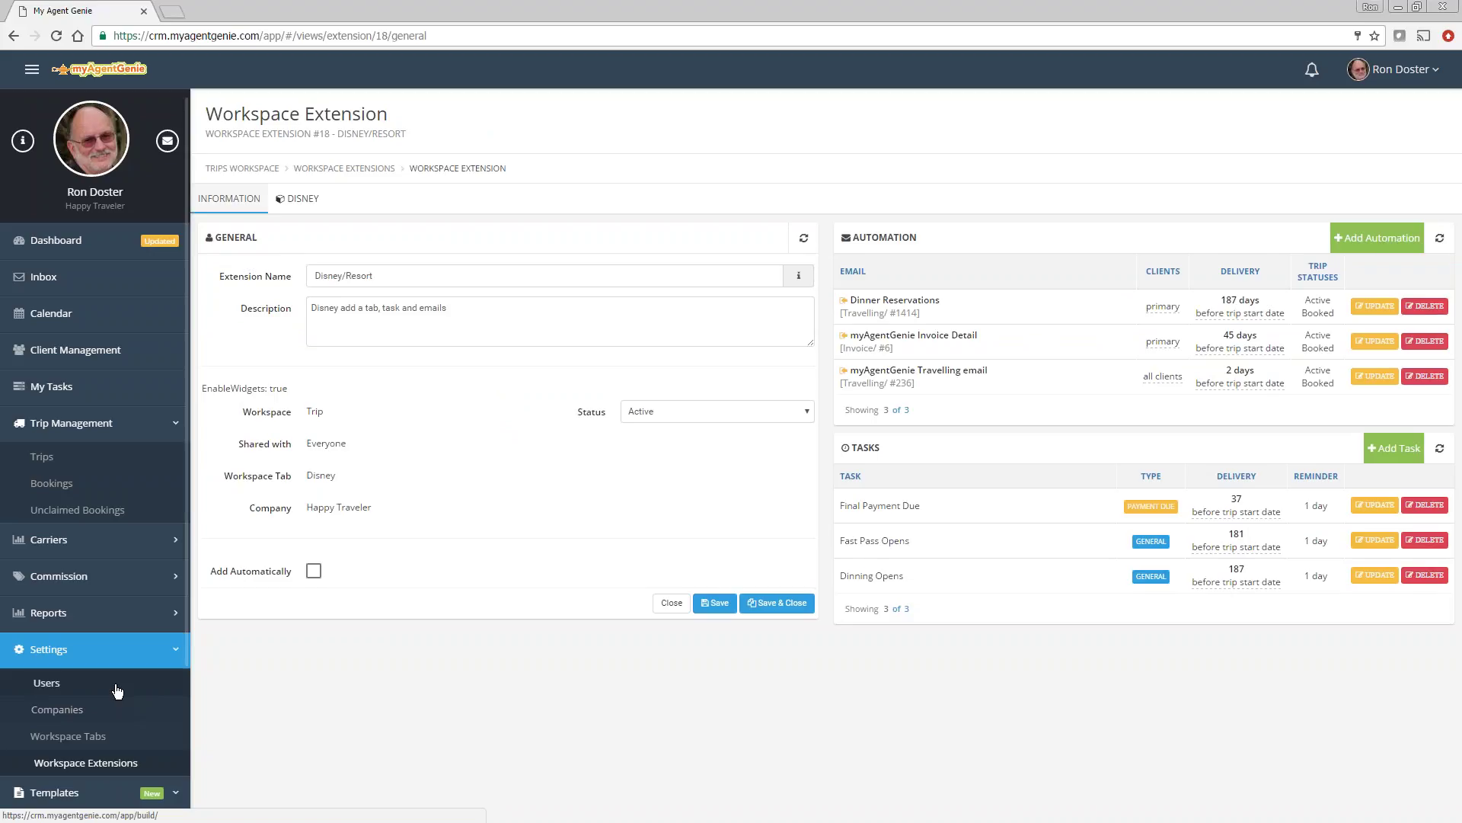
Open the Disney trip starting 11/01/2017 and add the Disney/Resort workspace extension to it.
left_click(42, 457)
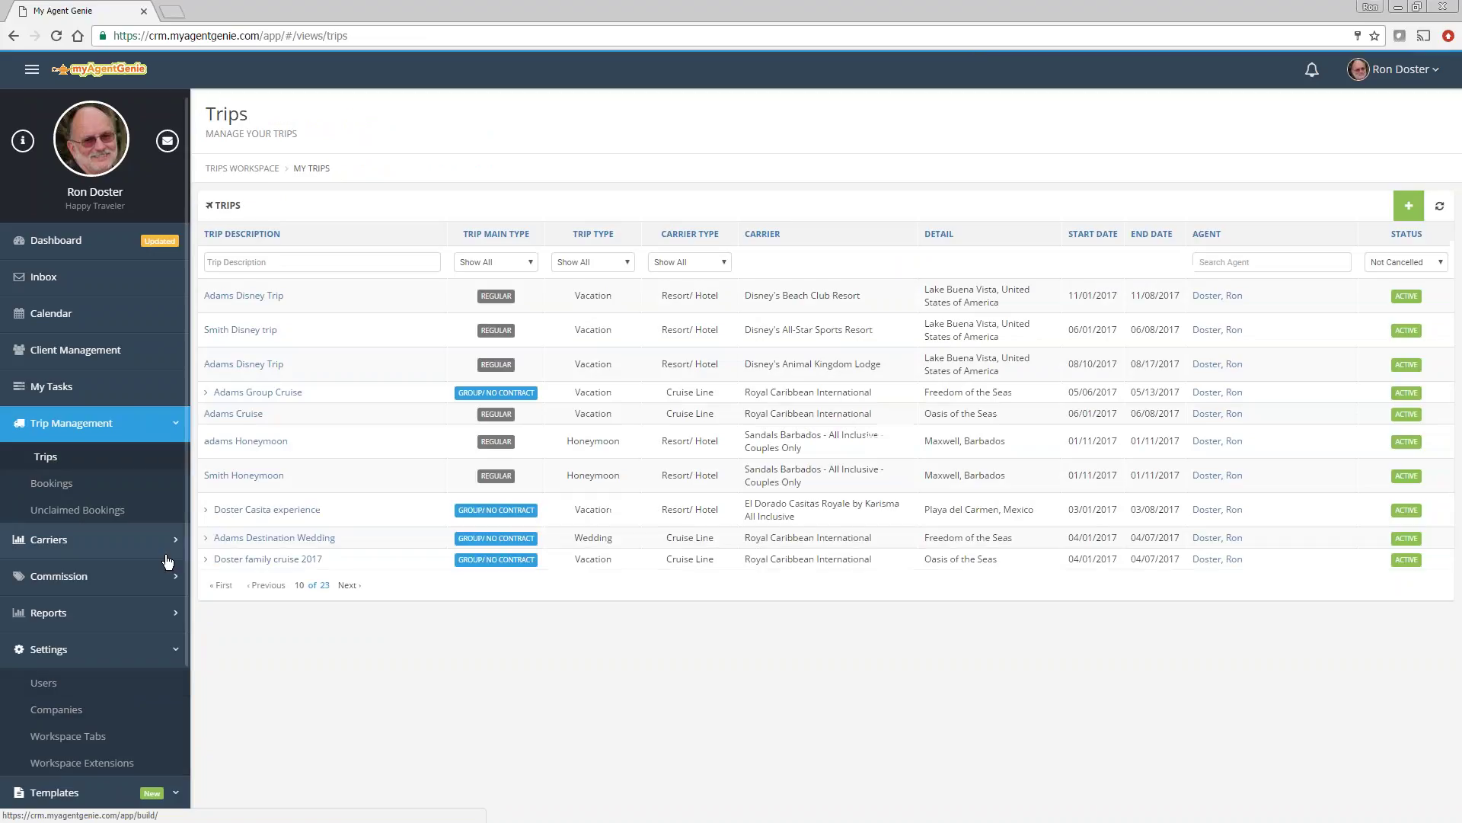
left_click(236, 296)
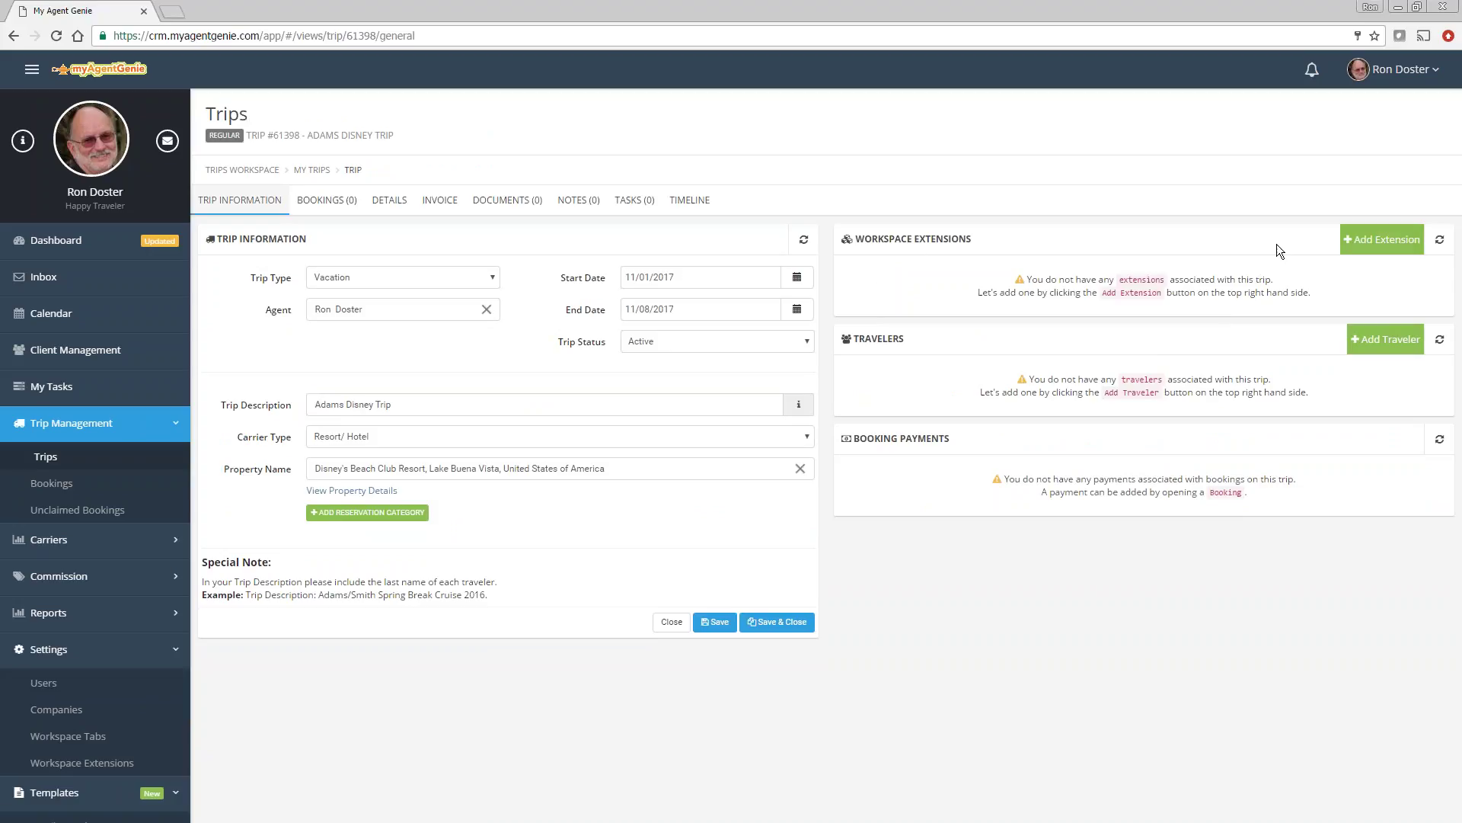
left_click(1387, 240)
left_click(958, 298)
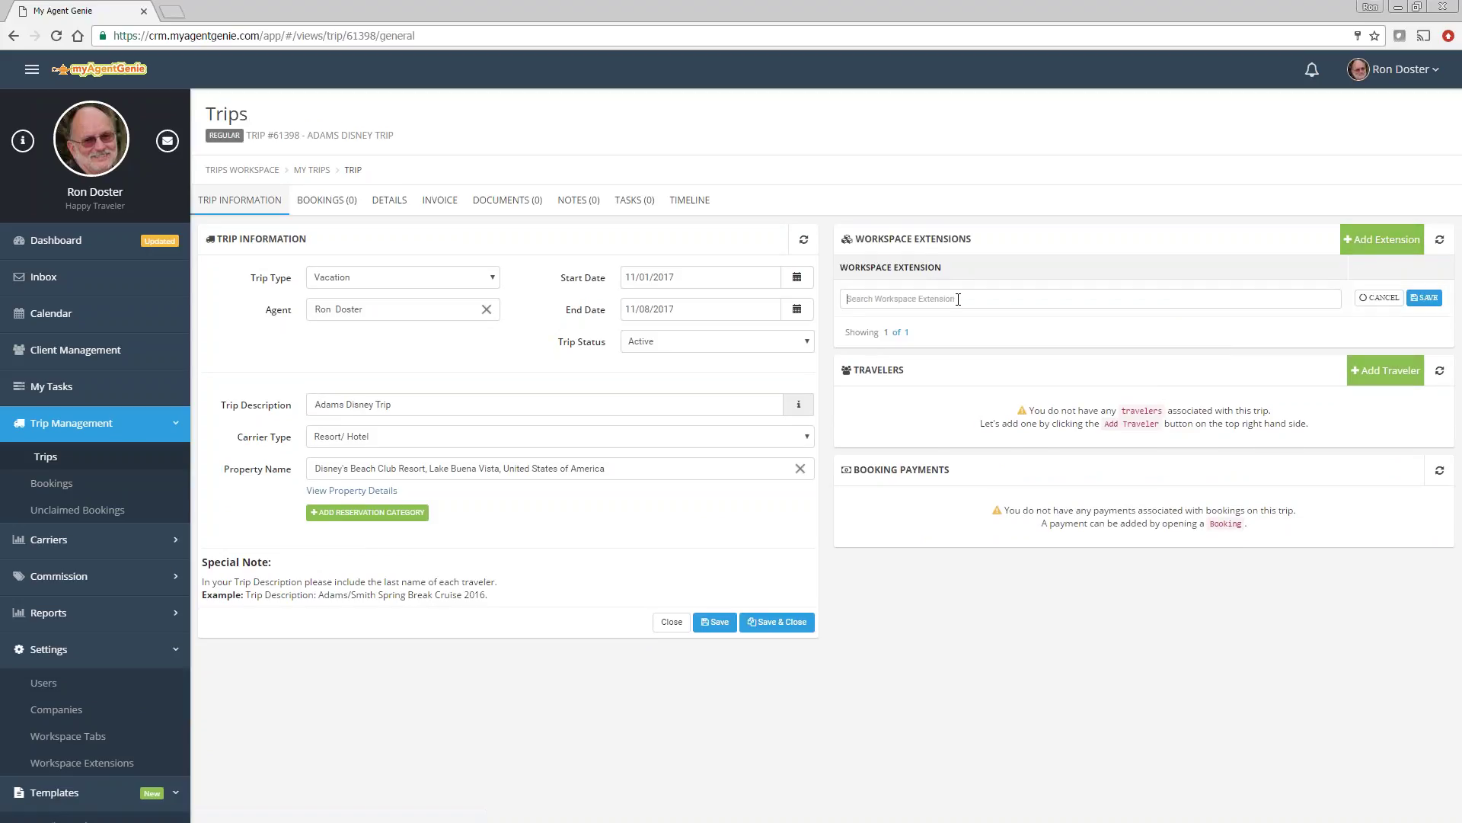
type("disn")
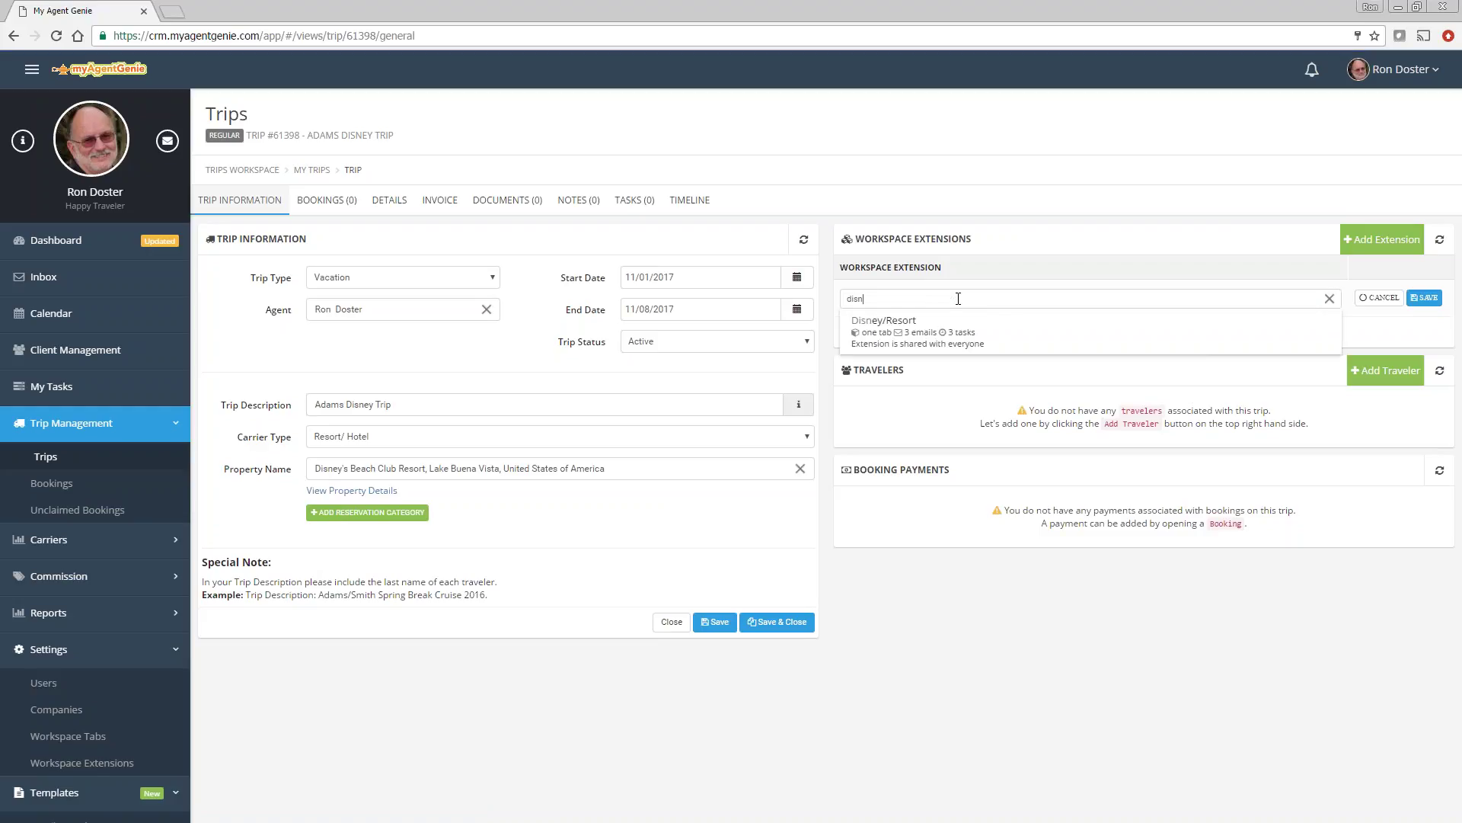
left_click(930, 318)
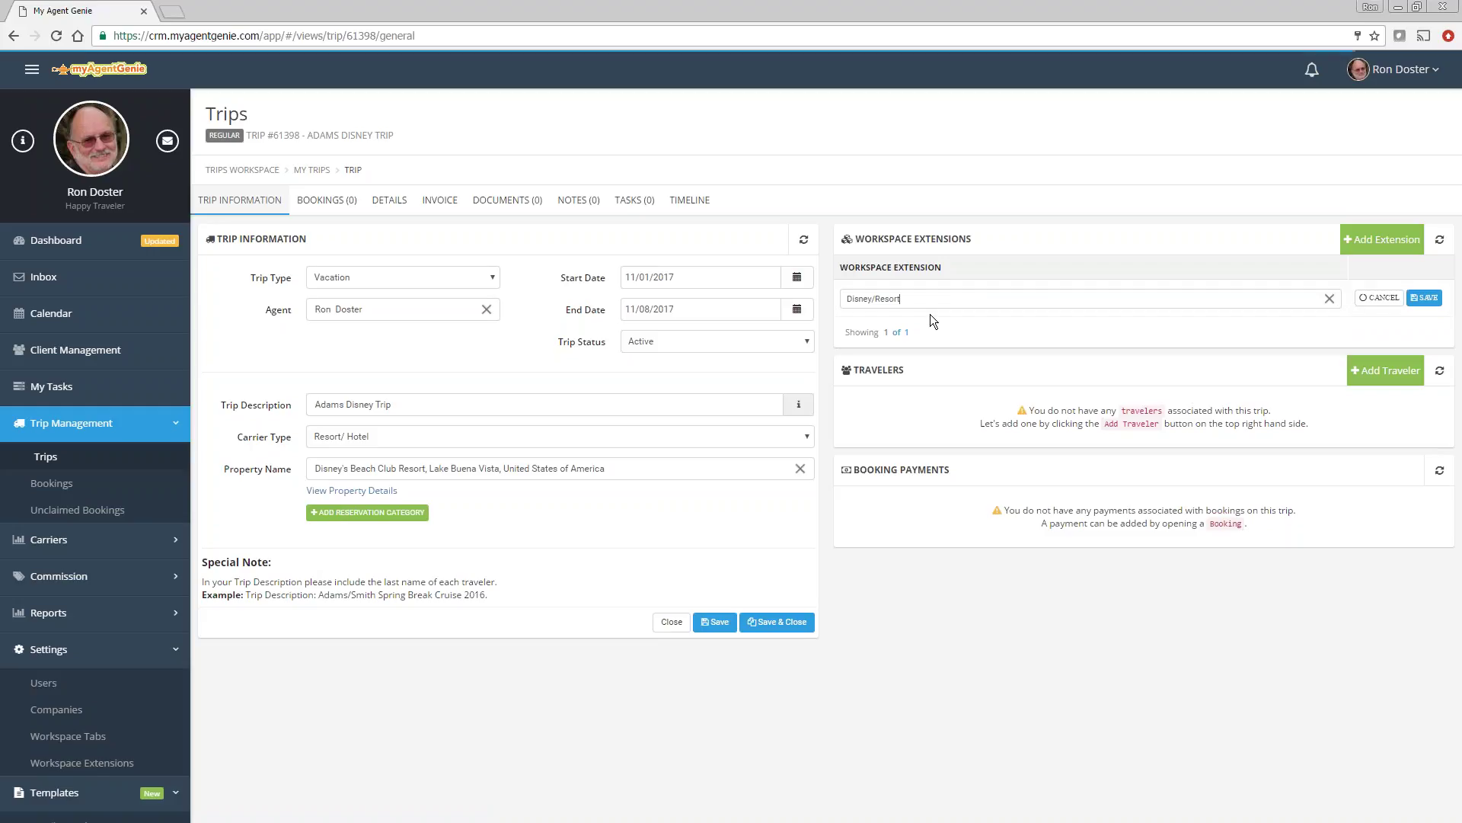
left_click(1424, 297)
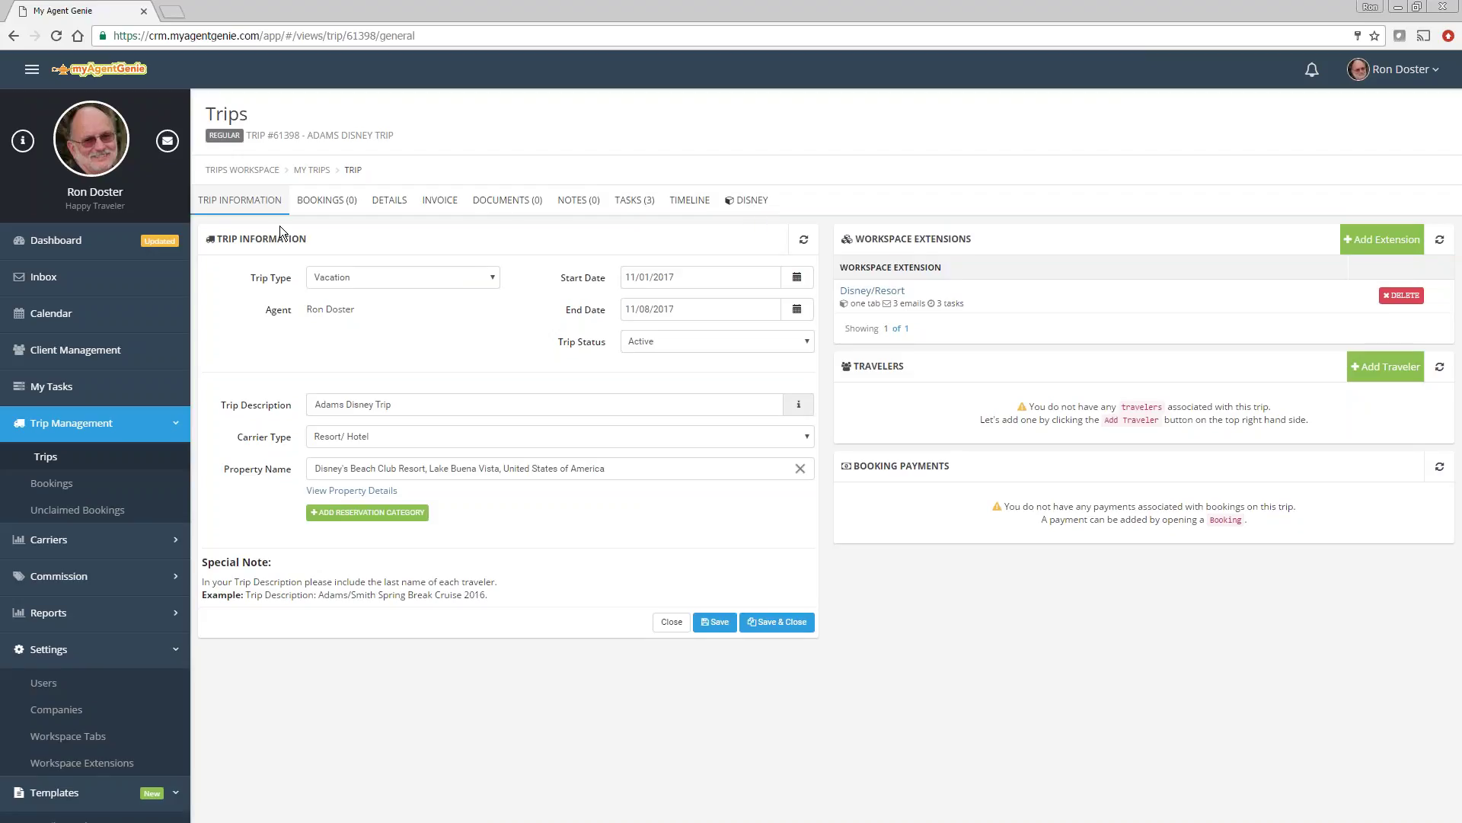
Examine the trip's Disney World fields and the tasks supplied by the extension.
left_click(759, 202)
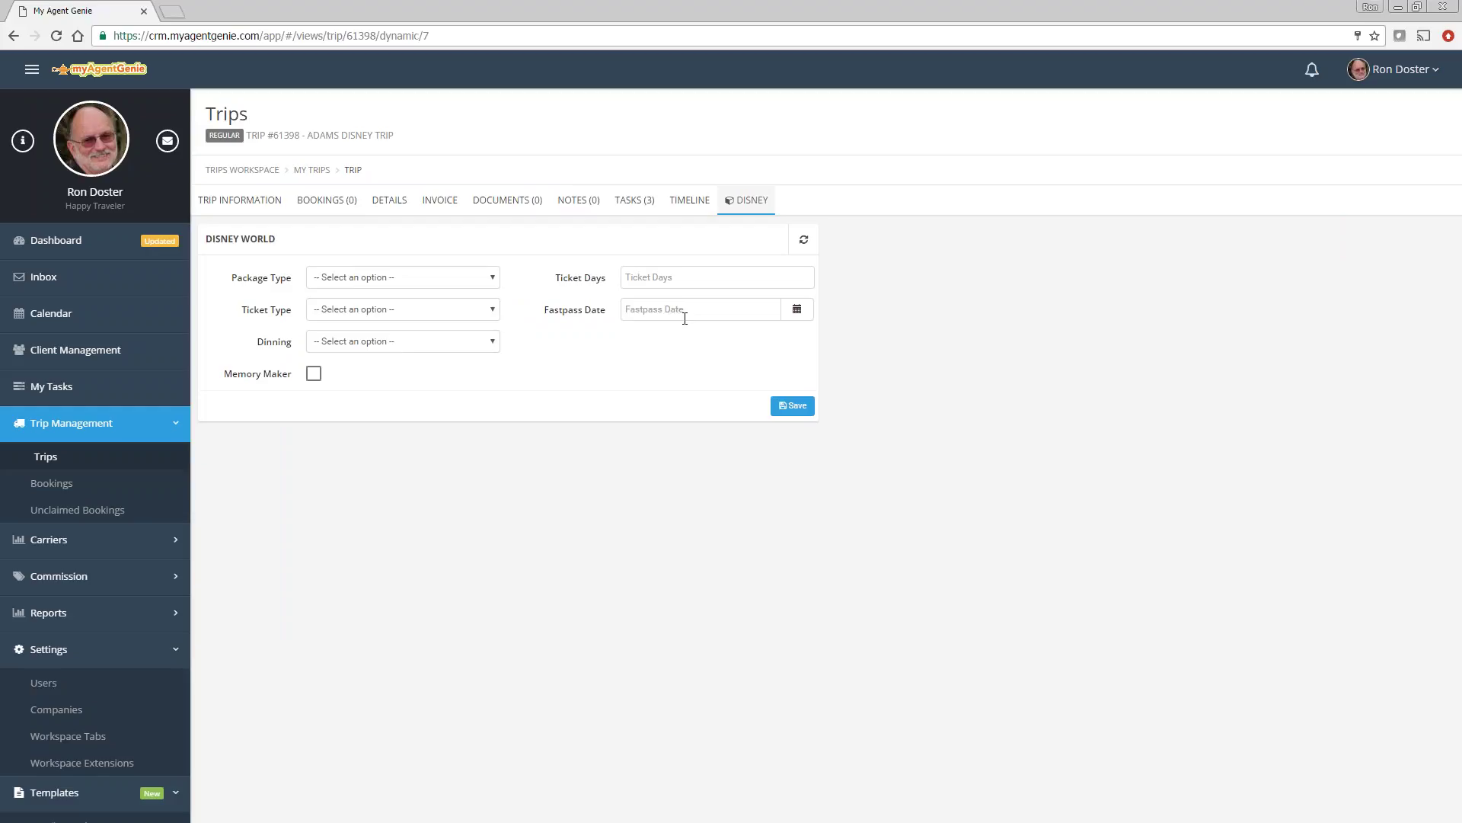
left_click(238, 201)
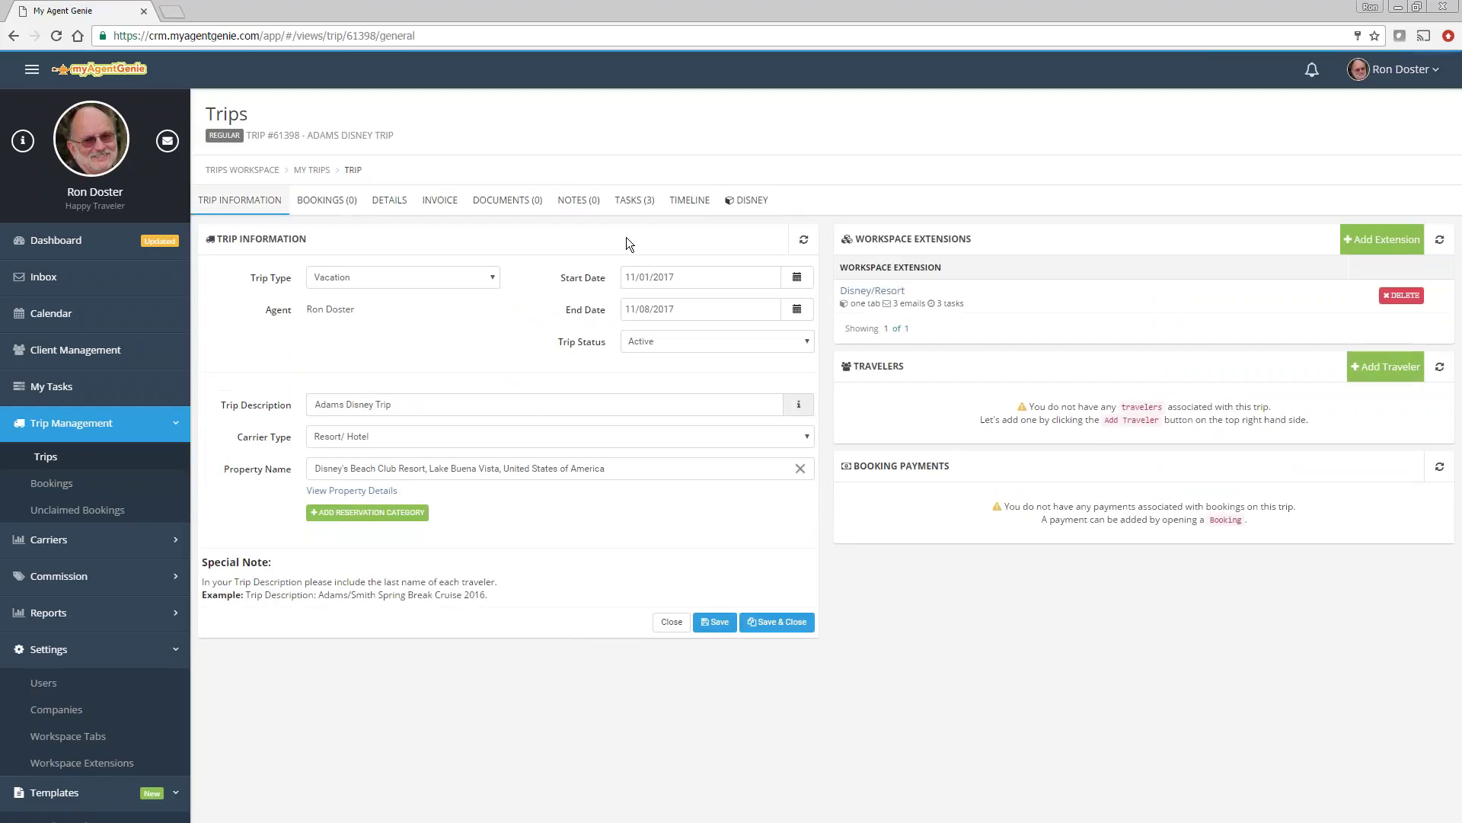
left_click(635, 202)
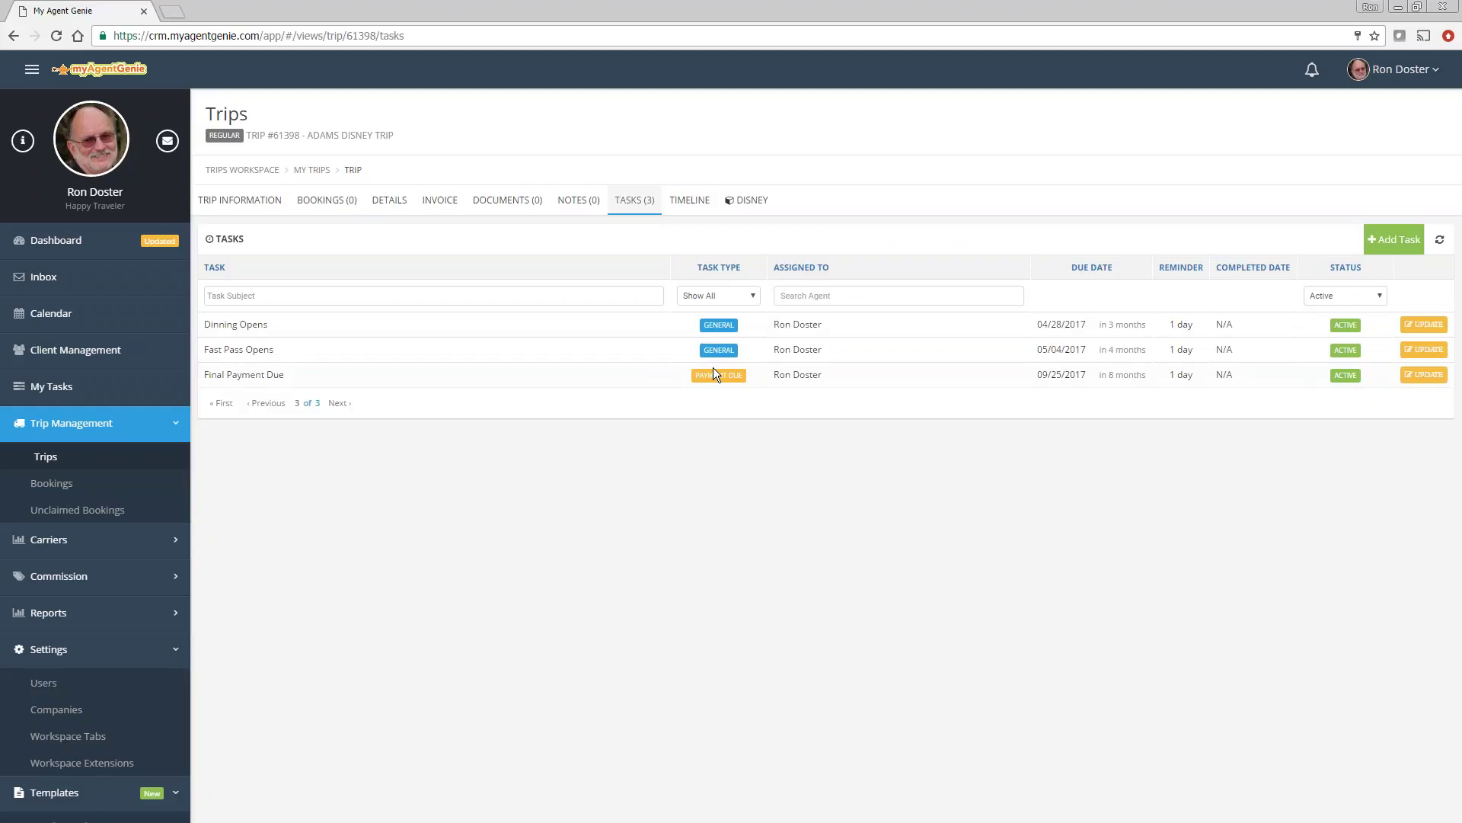
Add the first client matching the trip's family name as the primary traveler and save.
left_click(243, 200)
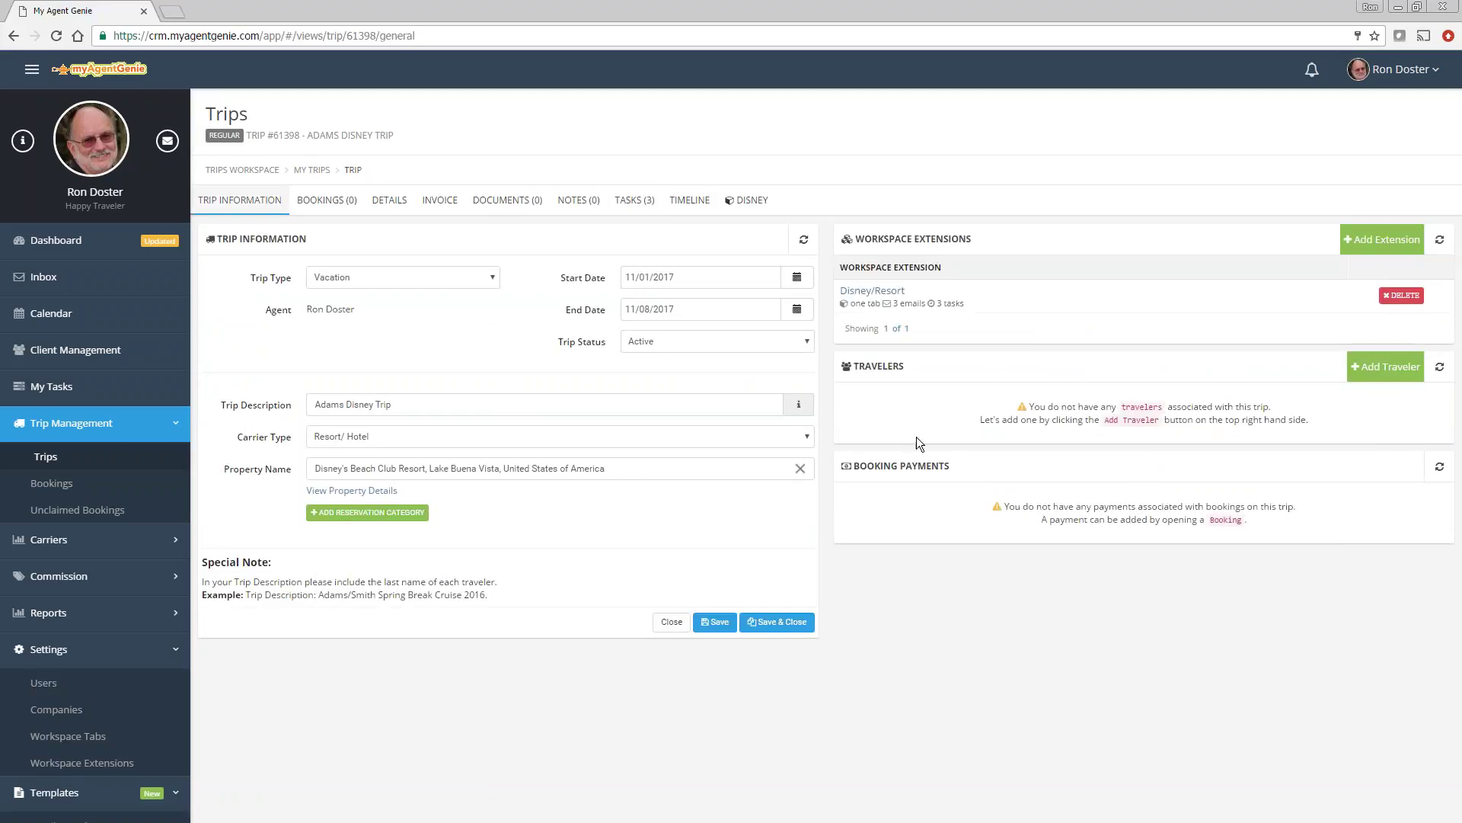
left_click(1365, 366)
left_click(870, 428)
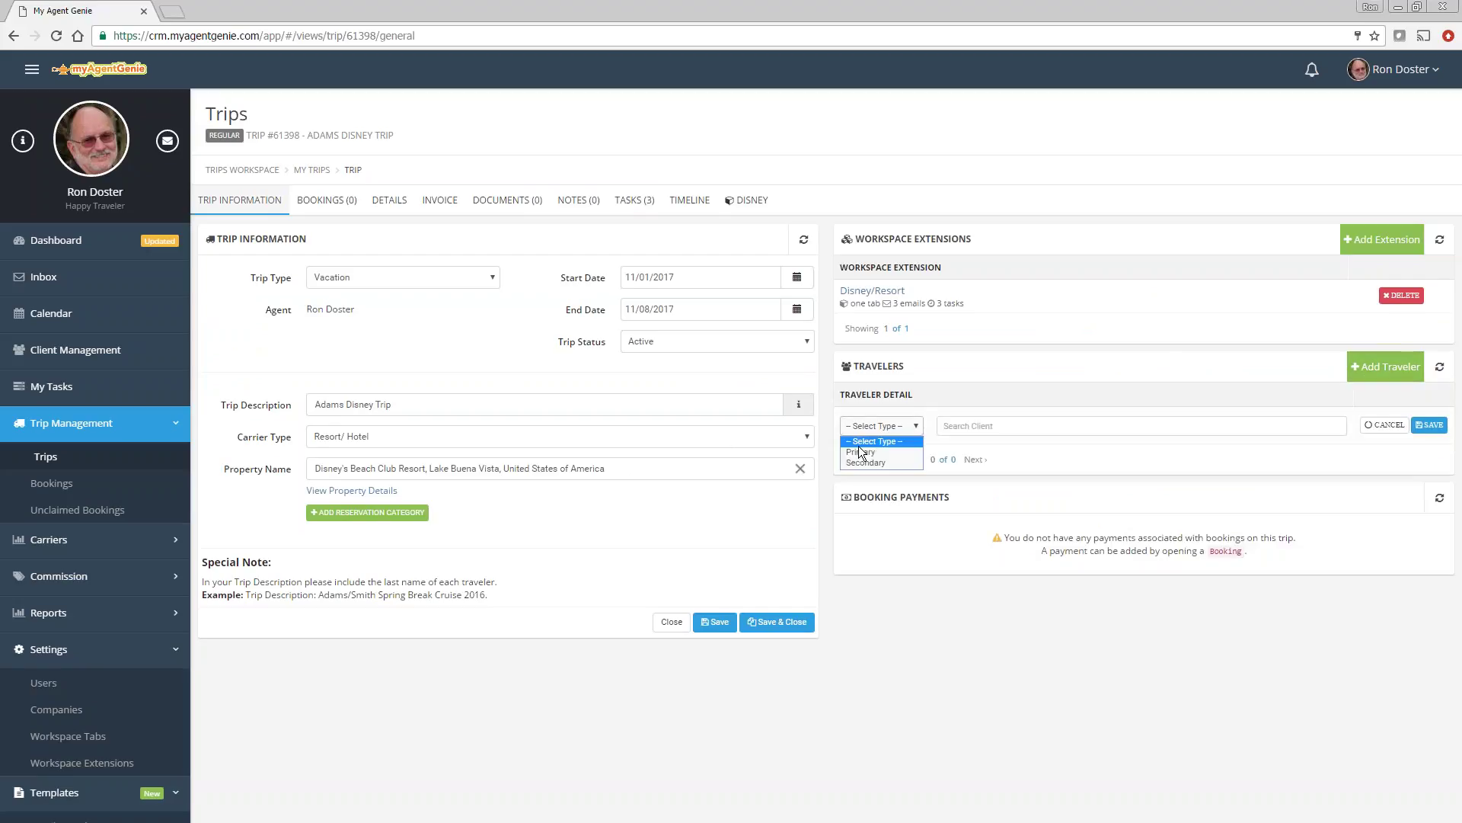
left_click(944, 426)
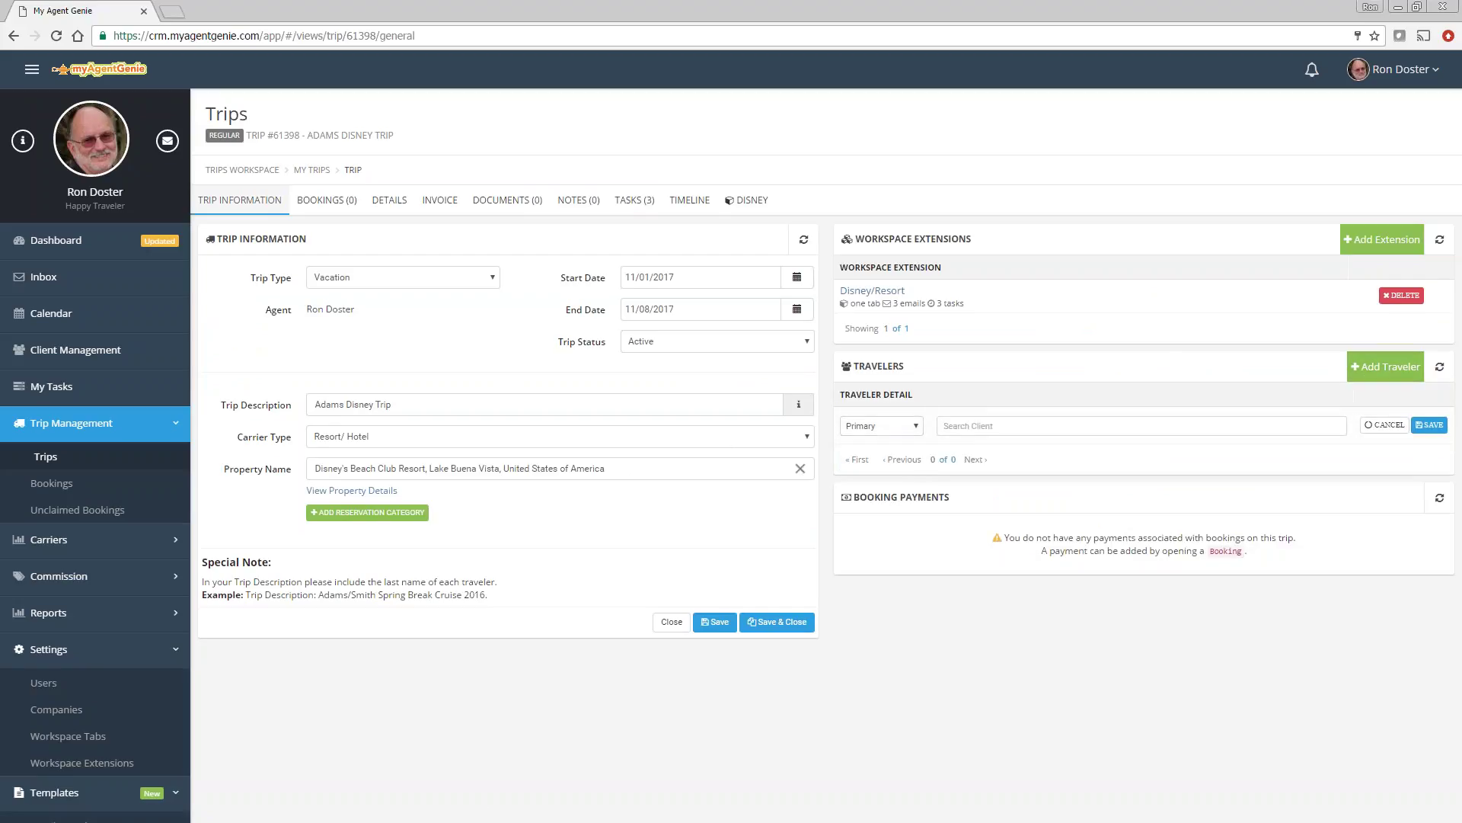
type("adams")
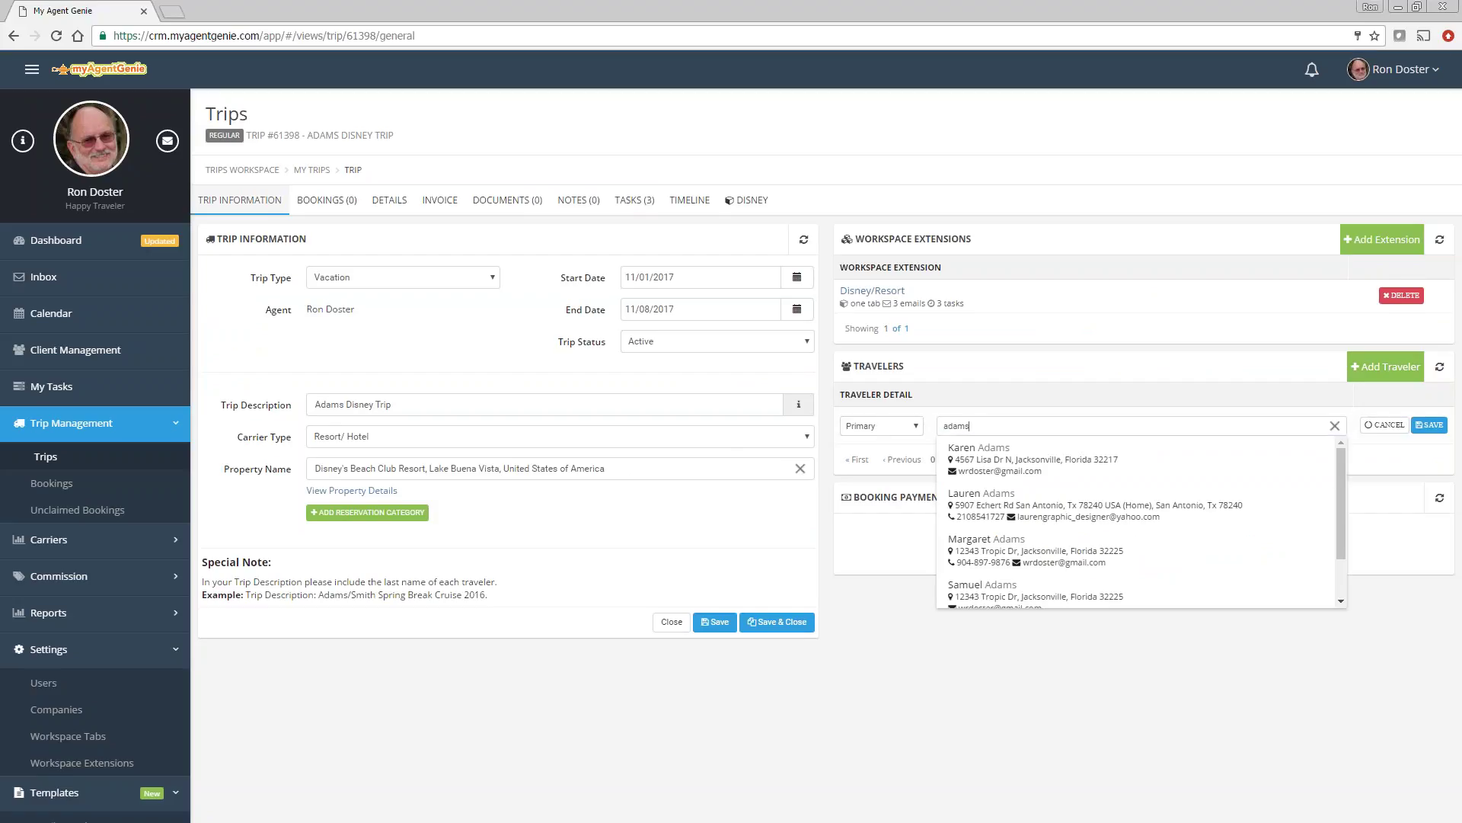
left_click(991, 461)
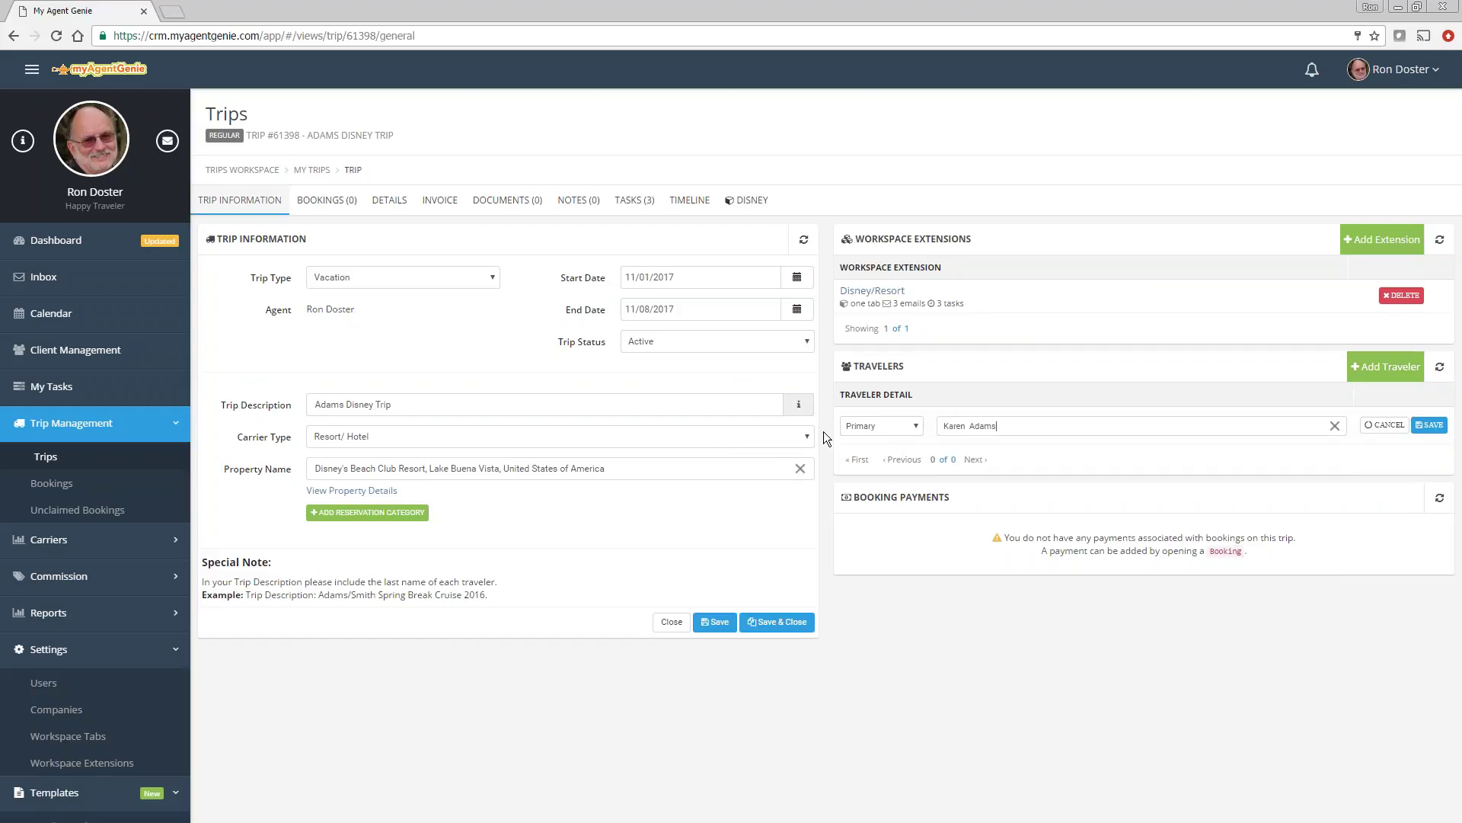
left_click(1430, 424)
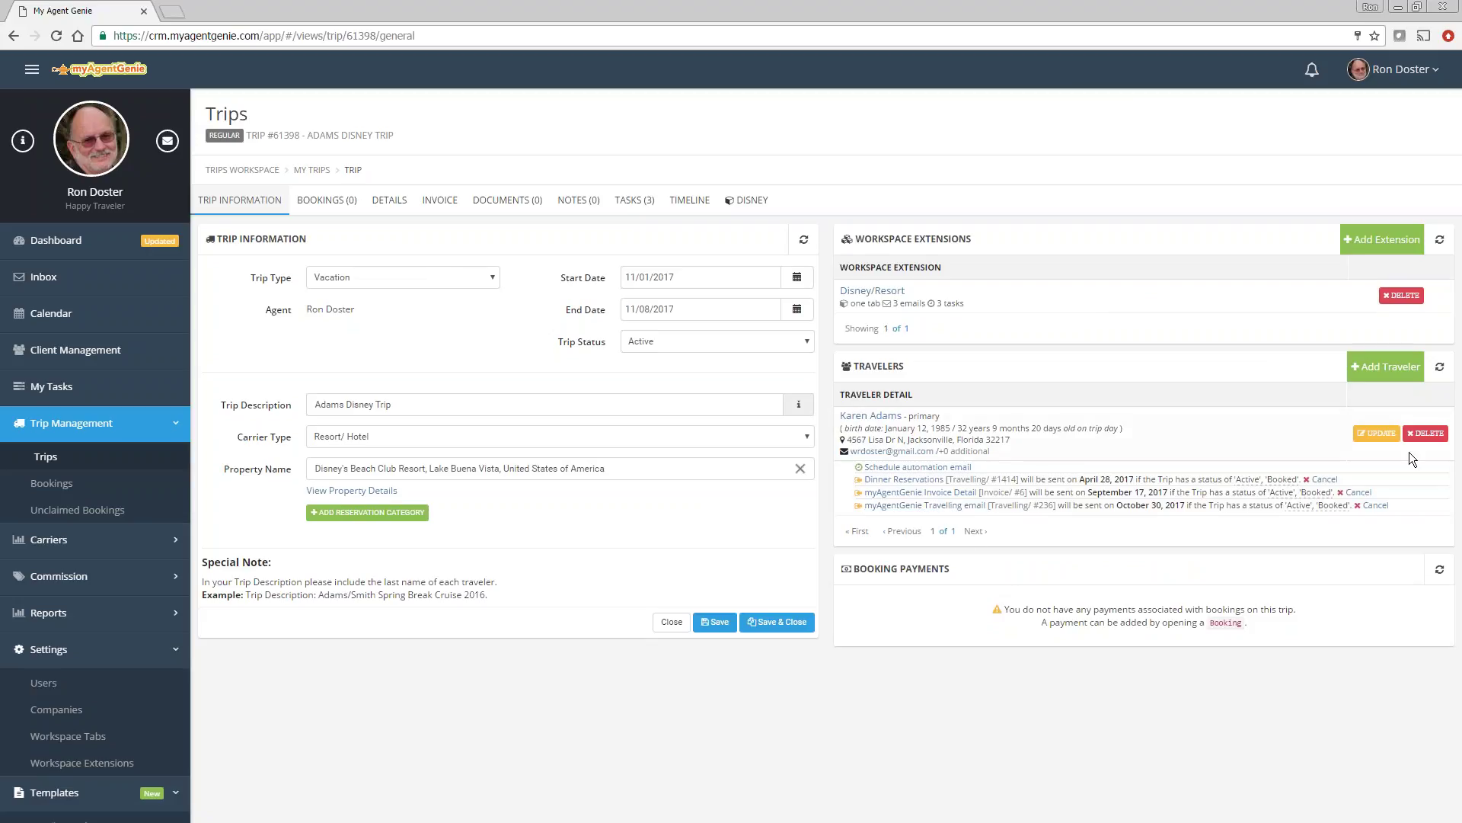
Add a second client with the same family name as a secondary traveler and save.
left_click(1386, 367)
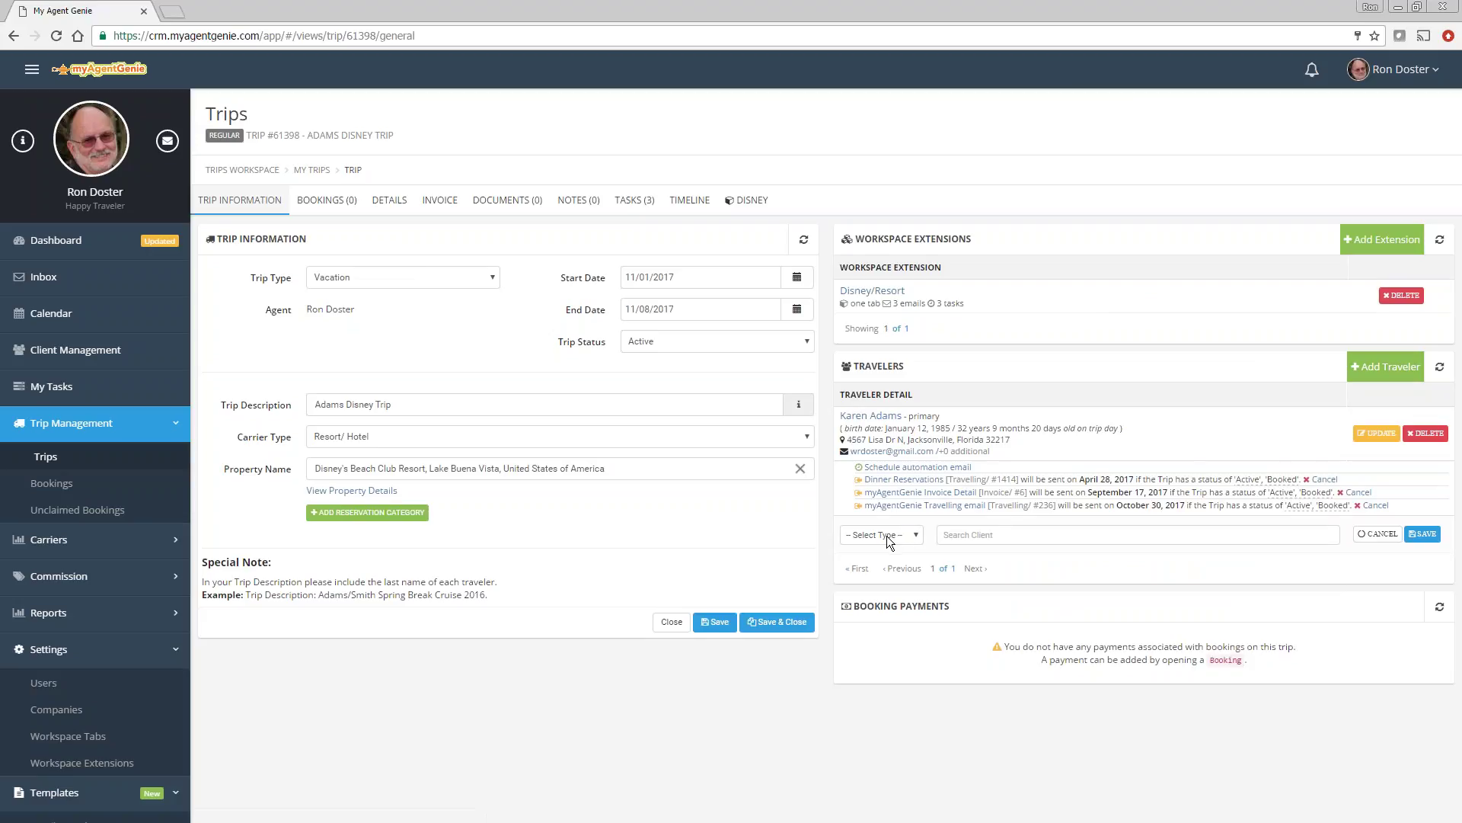
left_click(867, 571)
left_click(975, 535)
type("adams")
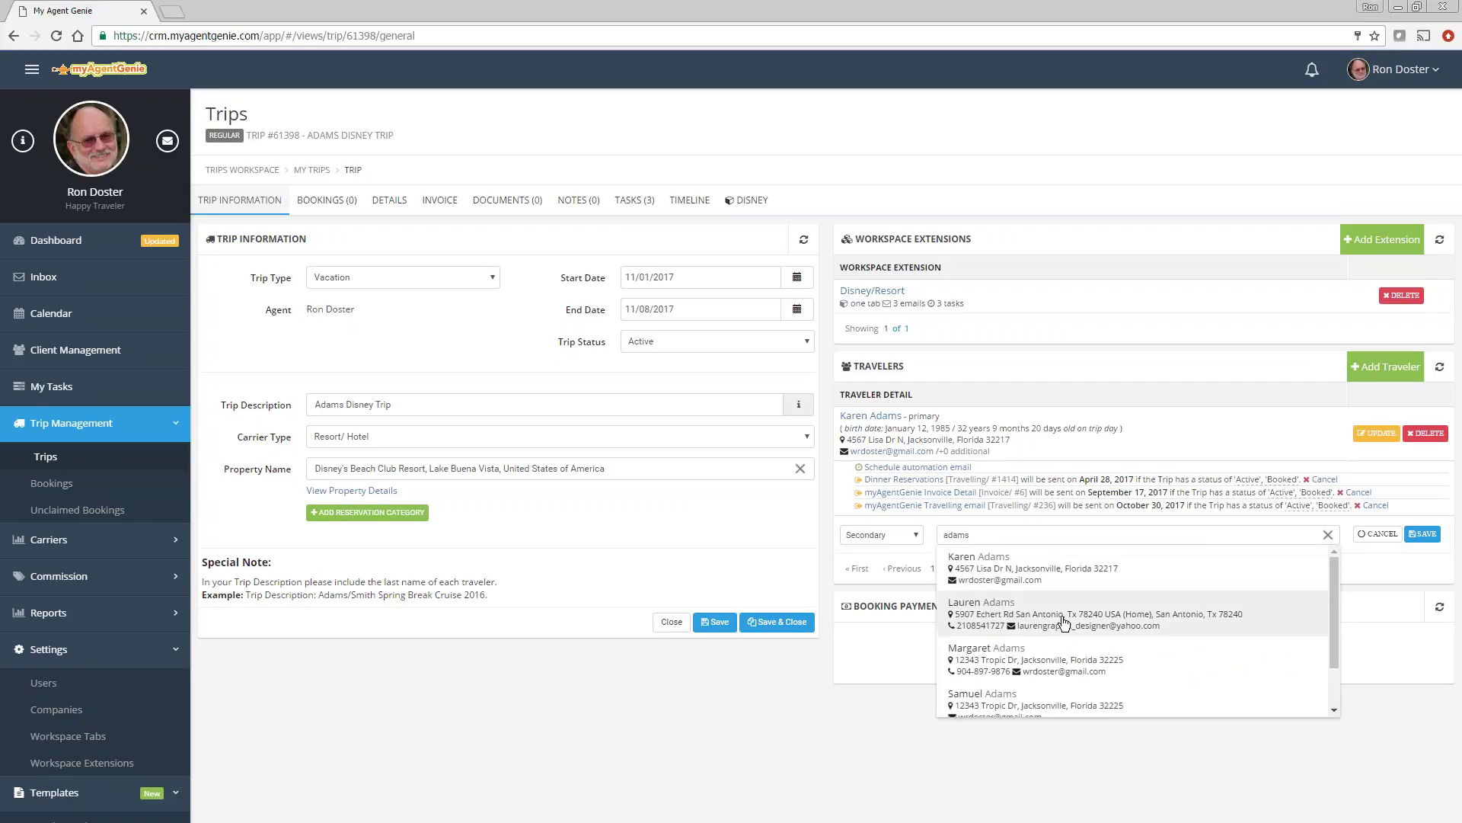
scroll(1063, 628, "down", 1)
left_click(989, 640)
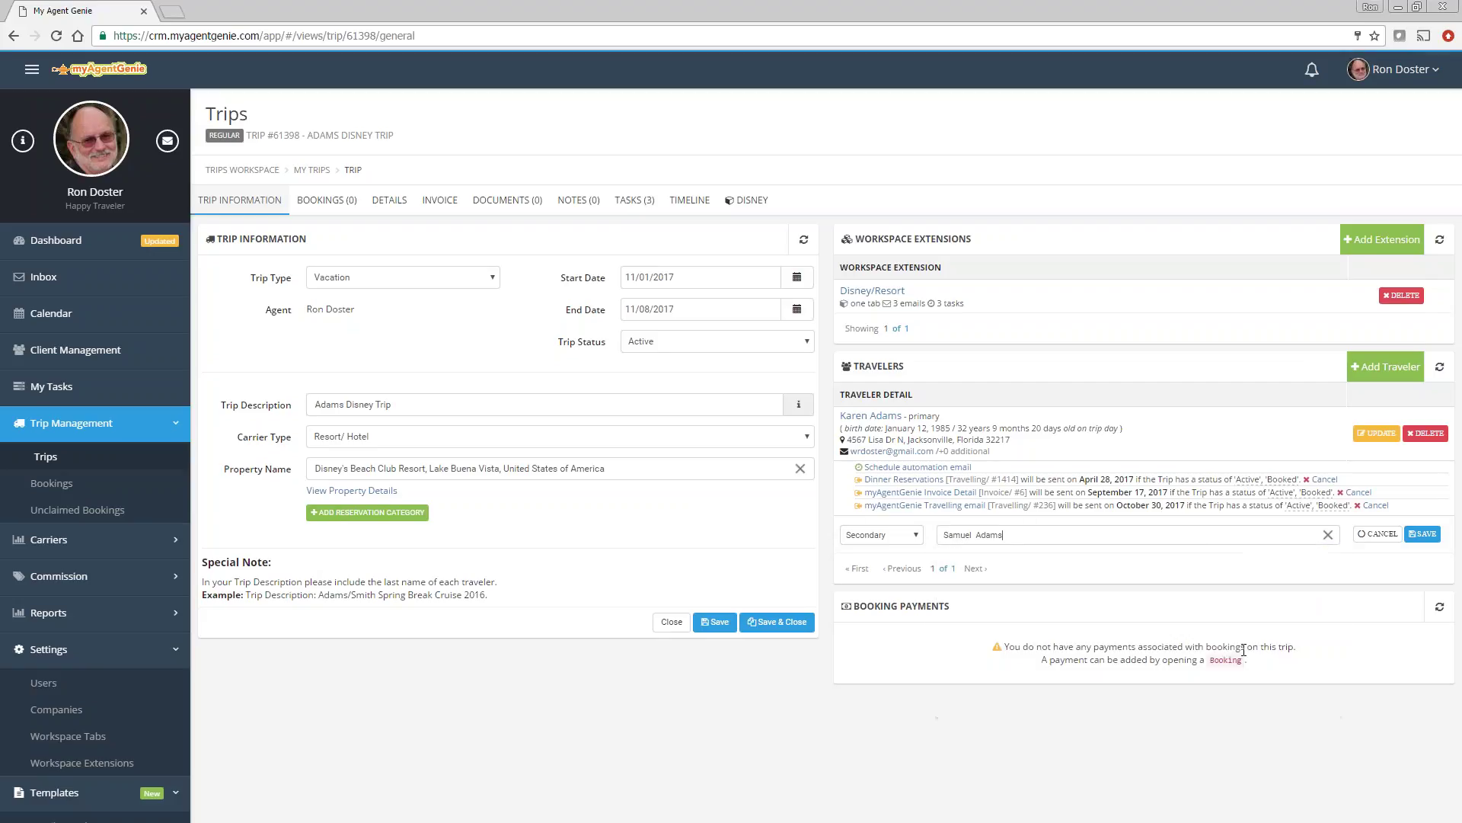
left_click(1422, 534)
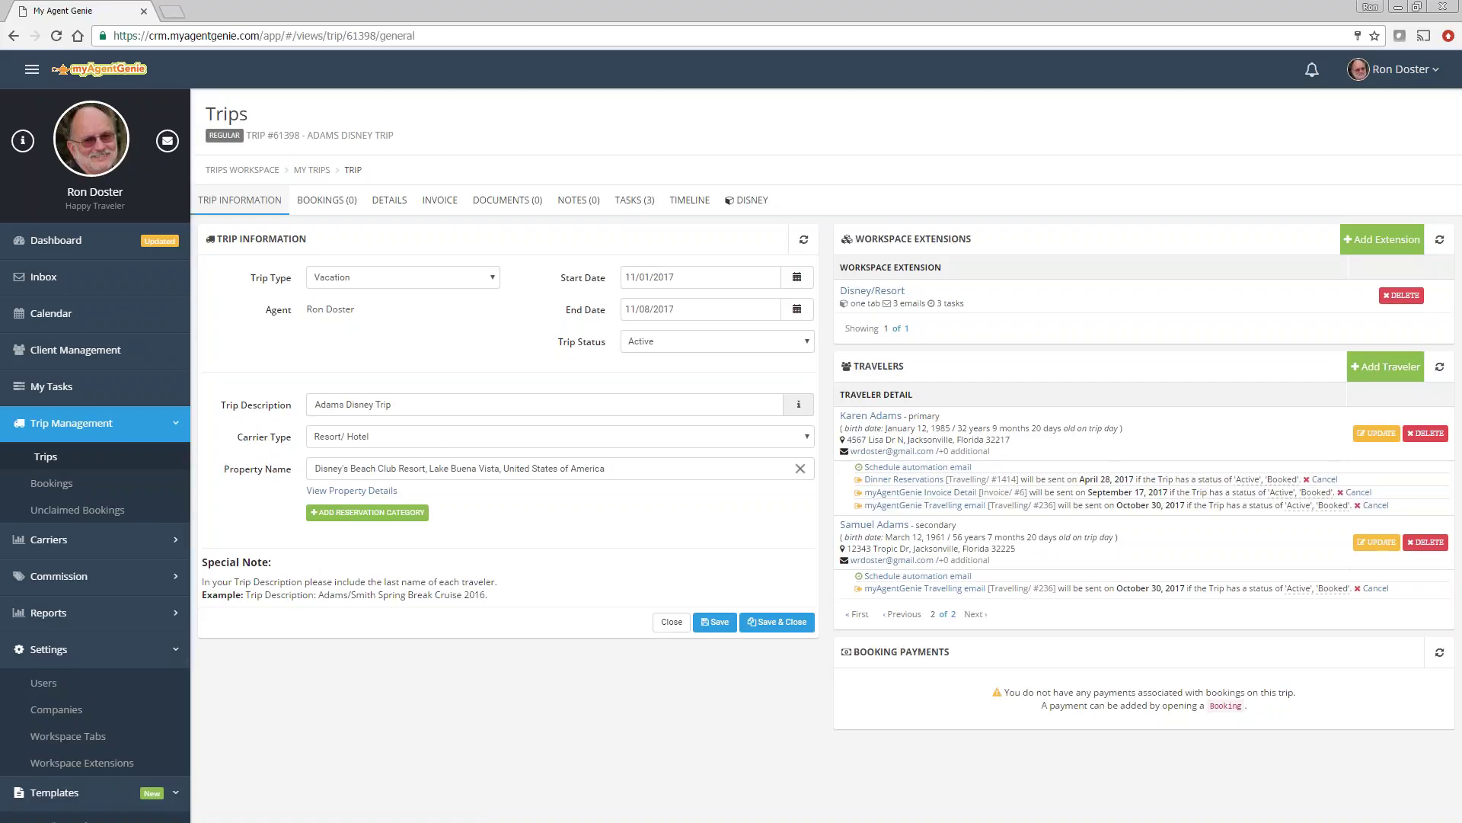
scroll(84, 785, "down", 3)
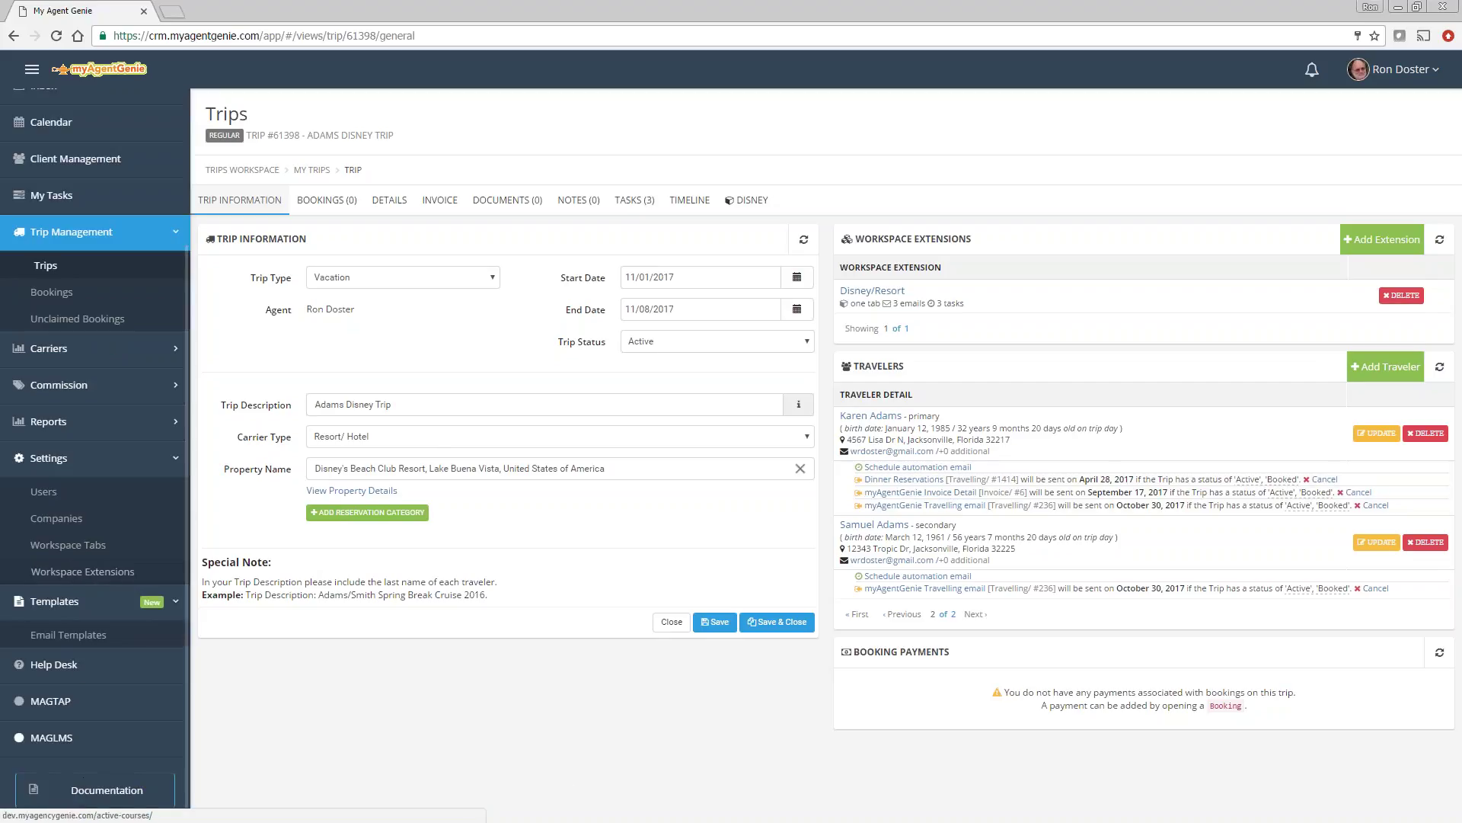
Open the list of email templates to review the available automation templates.
left_click(56, 603)
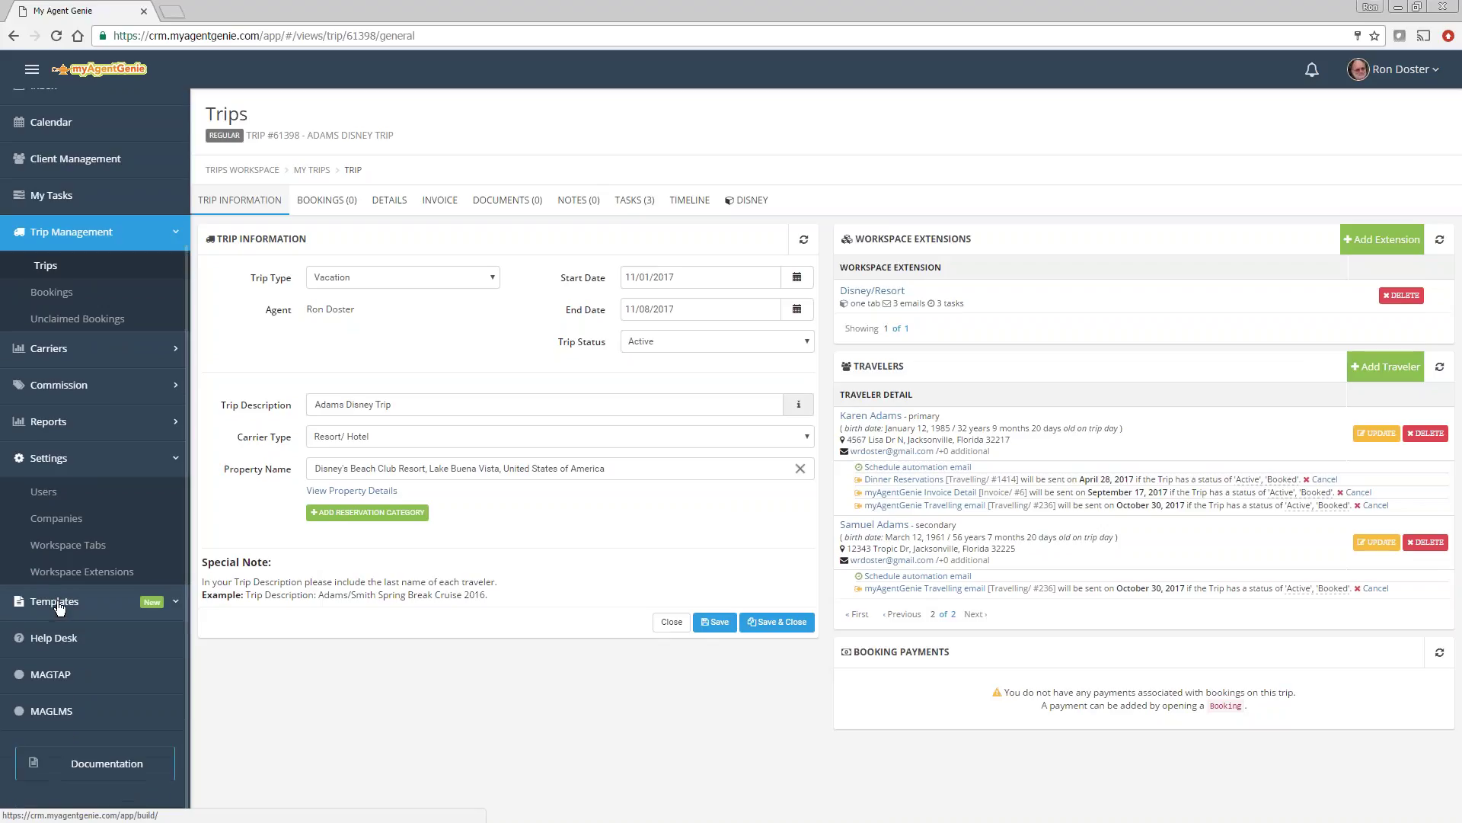
left_click(61, 629)
left_click(45, 663)
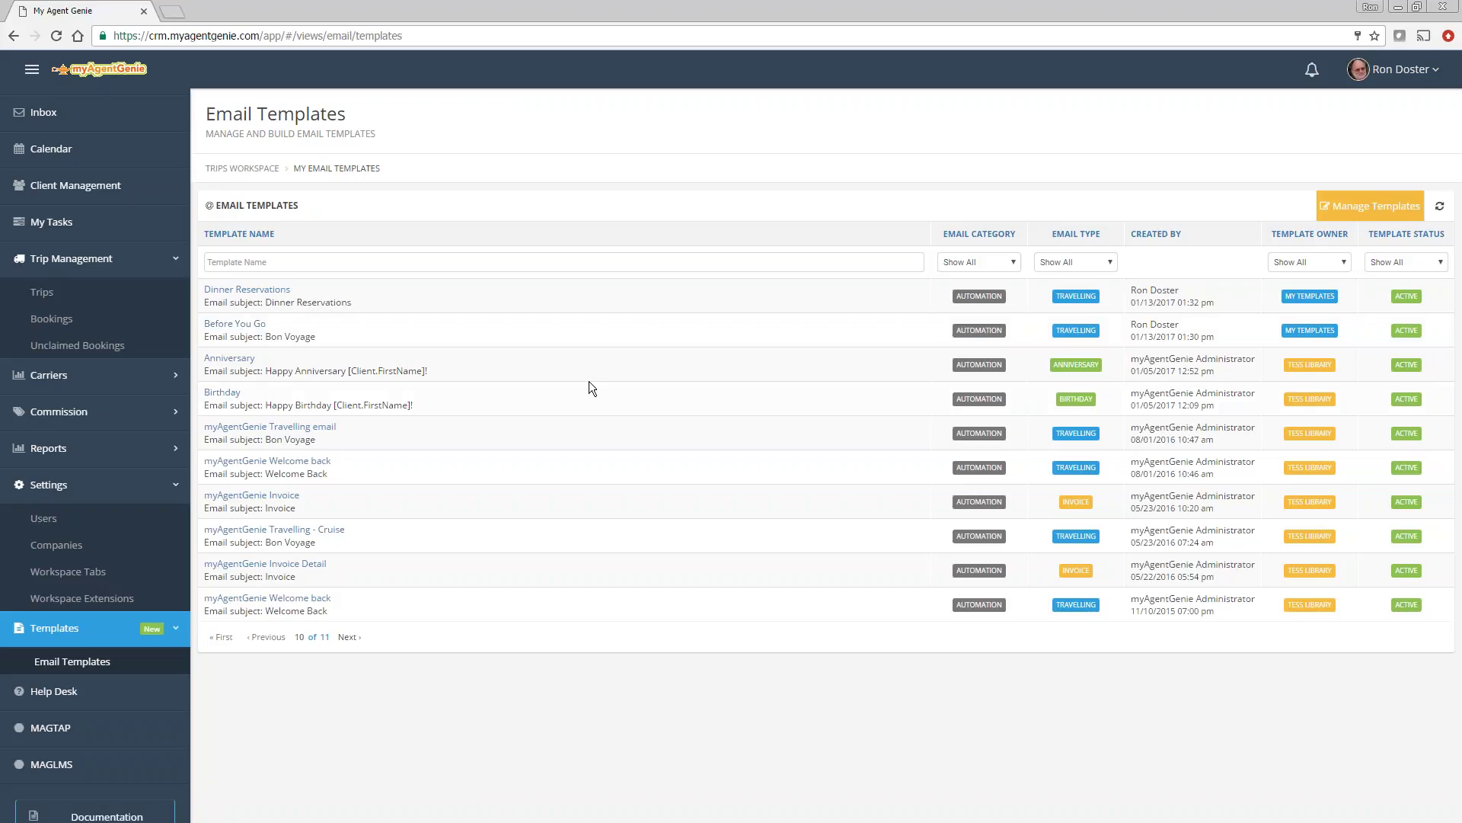
In the Disney/Resort workspace extension, change the template of the travelling email sent 2 days before trip start to Before You Go.
left_click(118, 607)
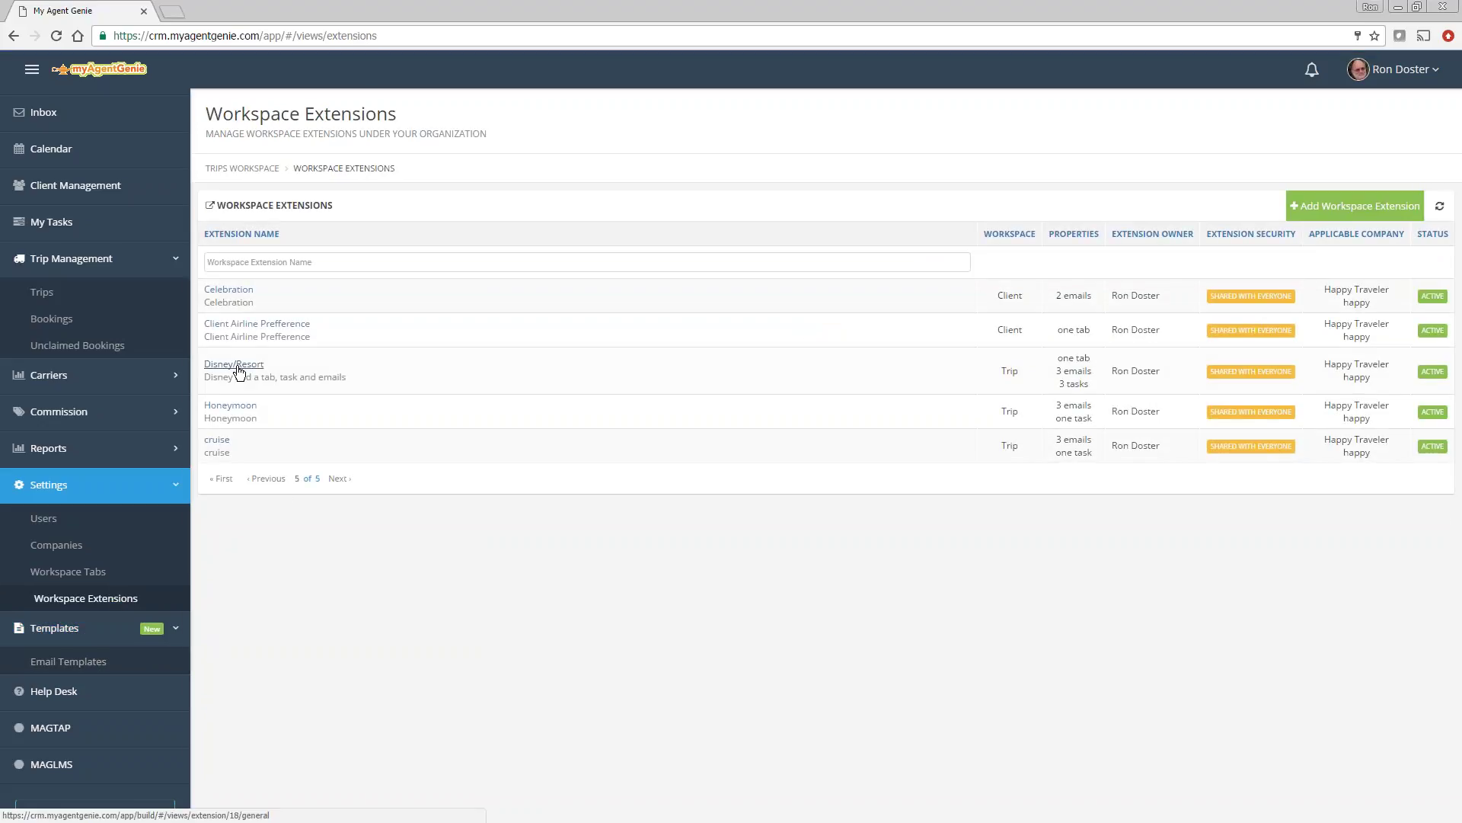
left_click(236, 365)
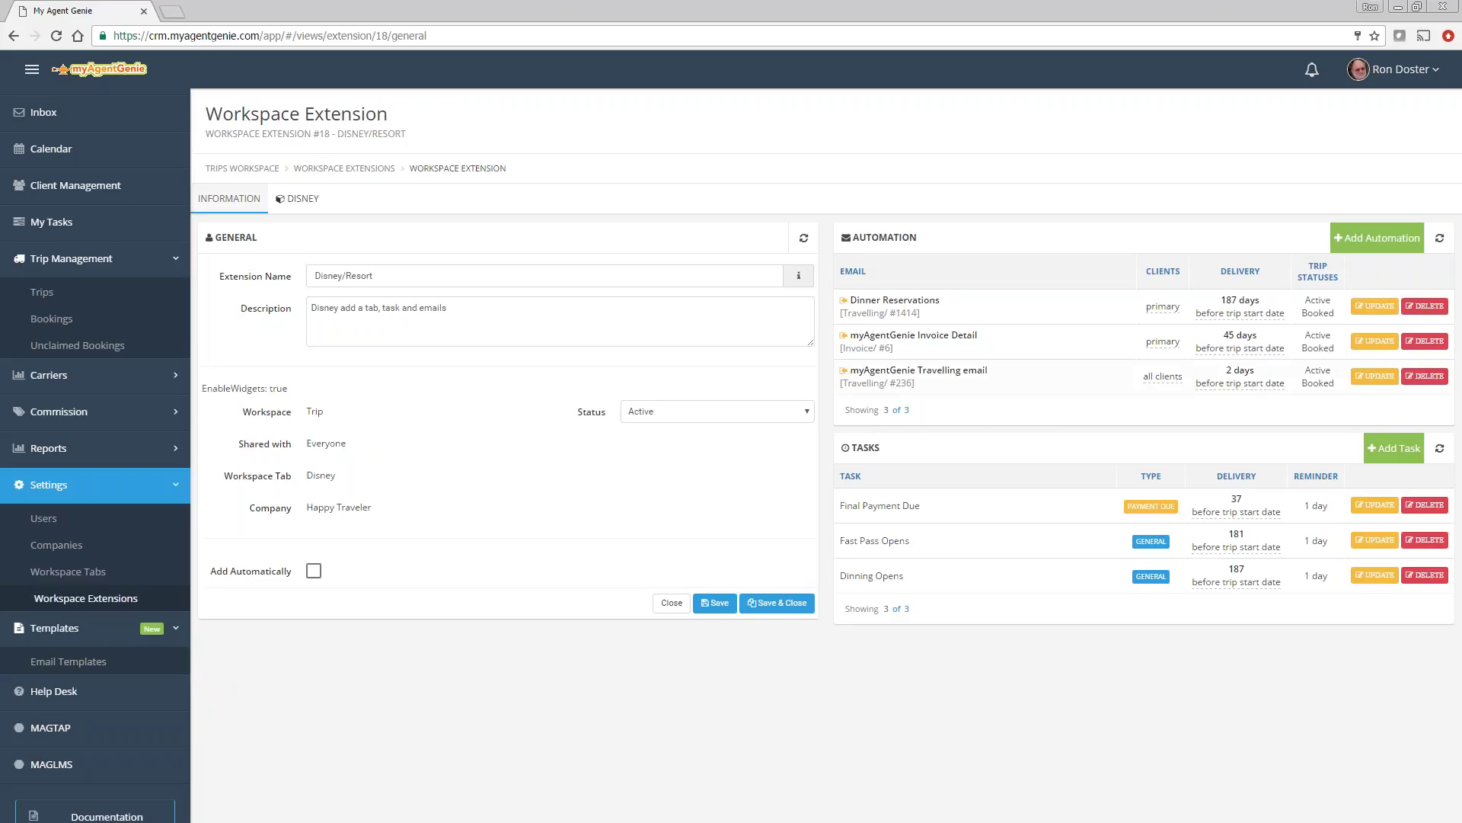
left_click(1367, 376)
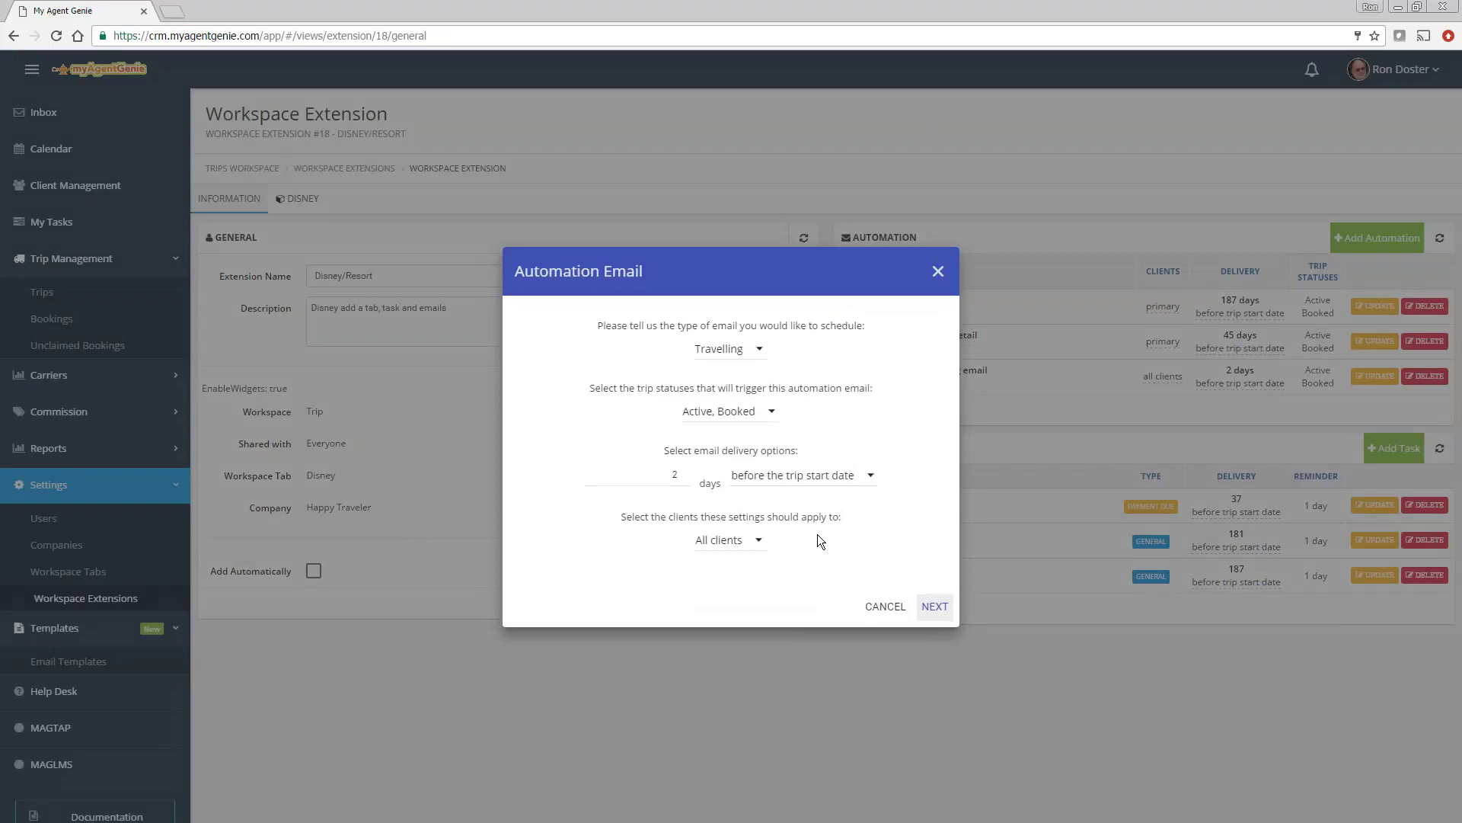
left_click(934, 607)
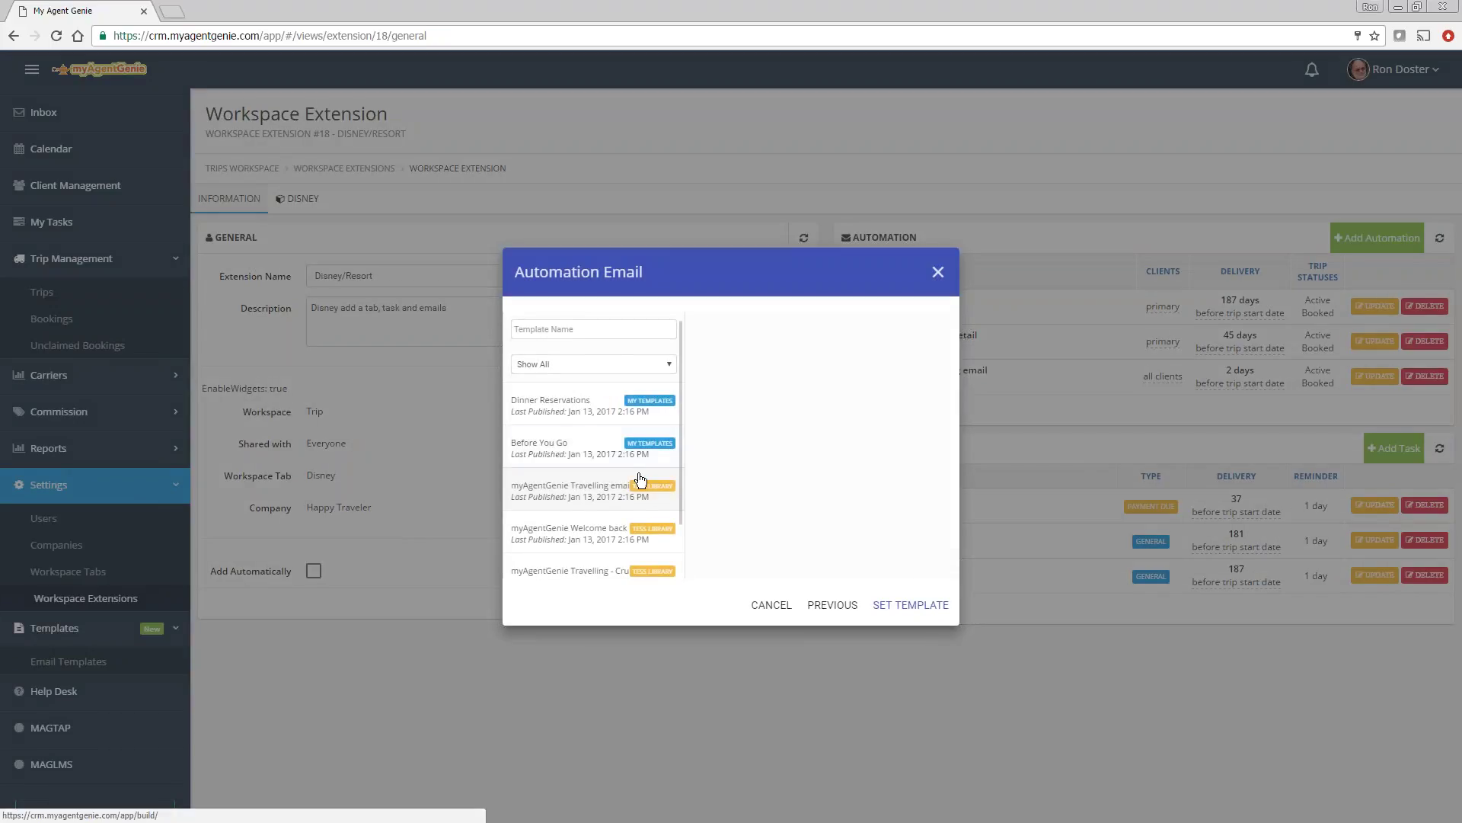
scroll(637, 480, "down", 2)
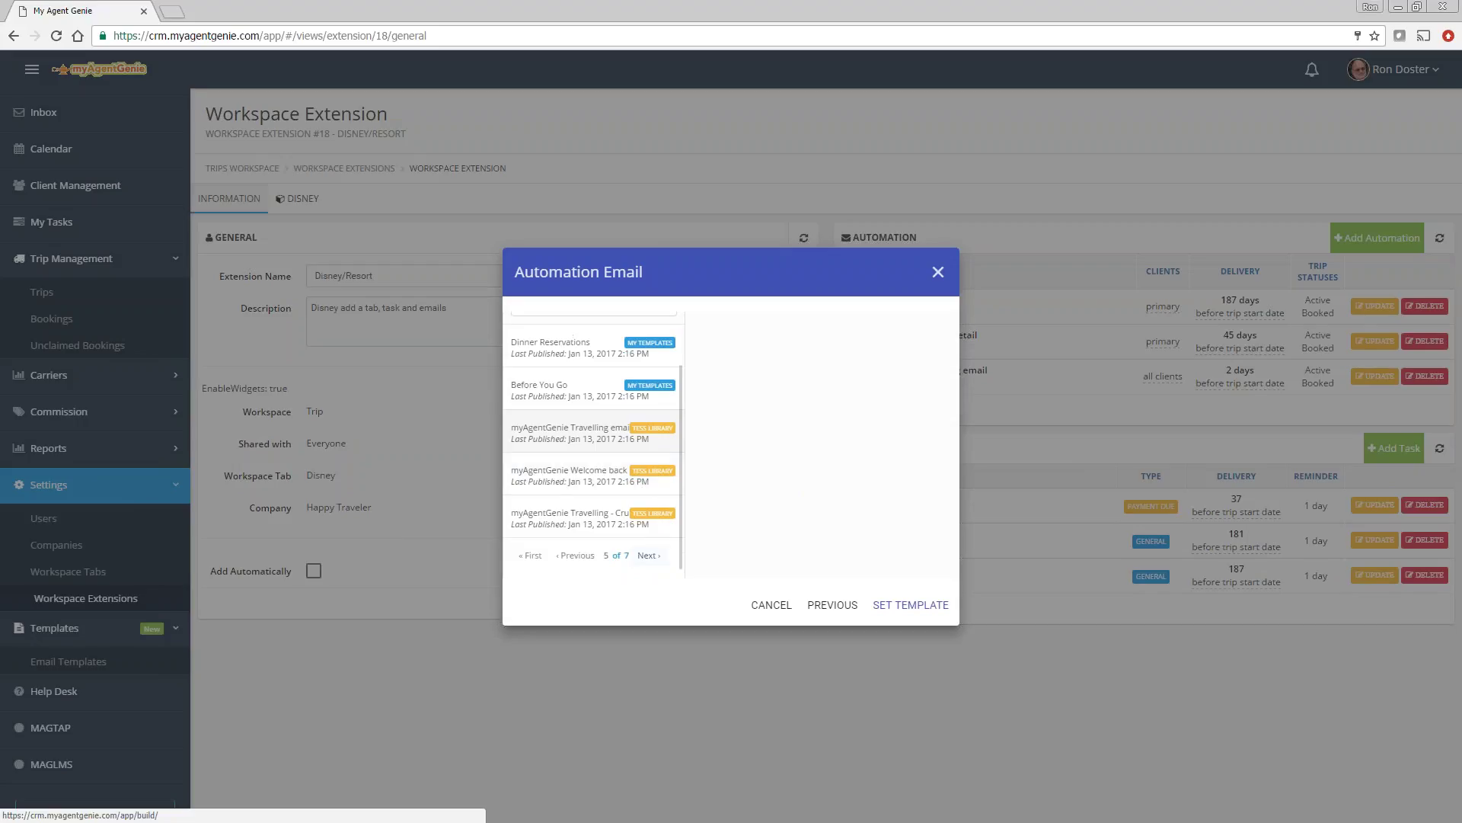
left_click(648, 554)
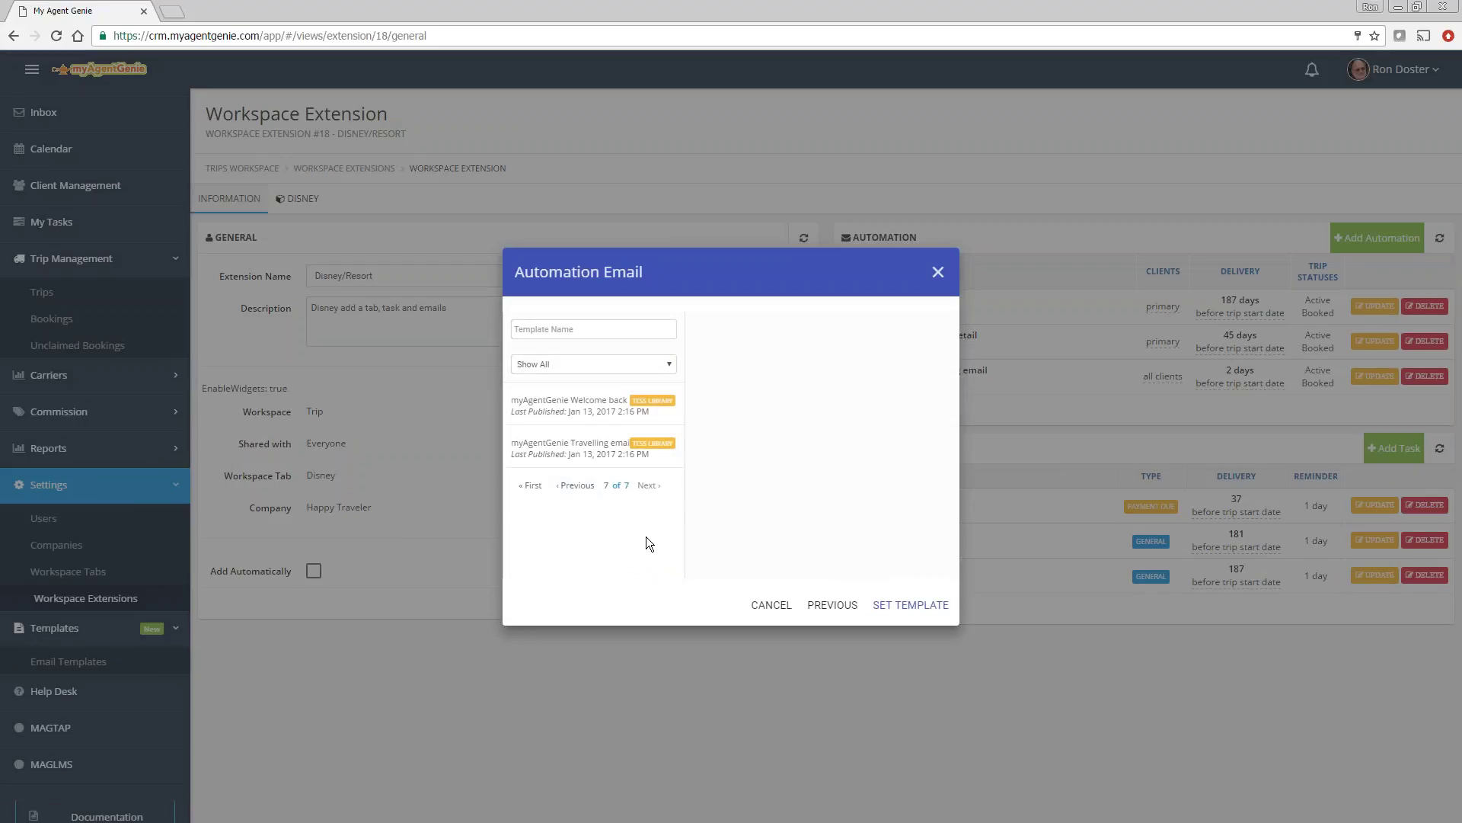
left_click(577, 486)
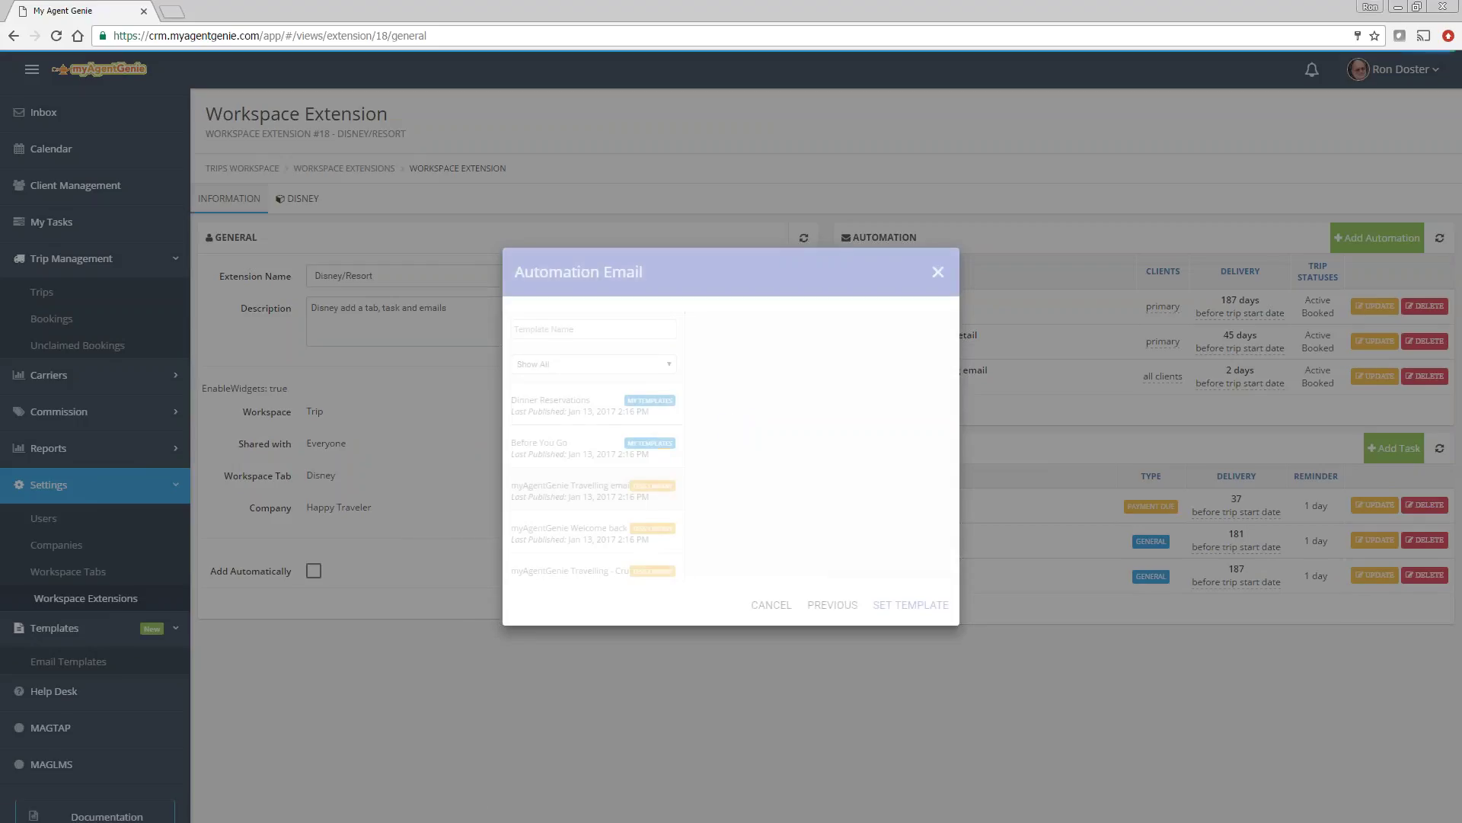
left_click(543, 451)
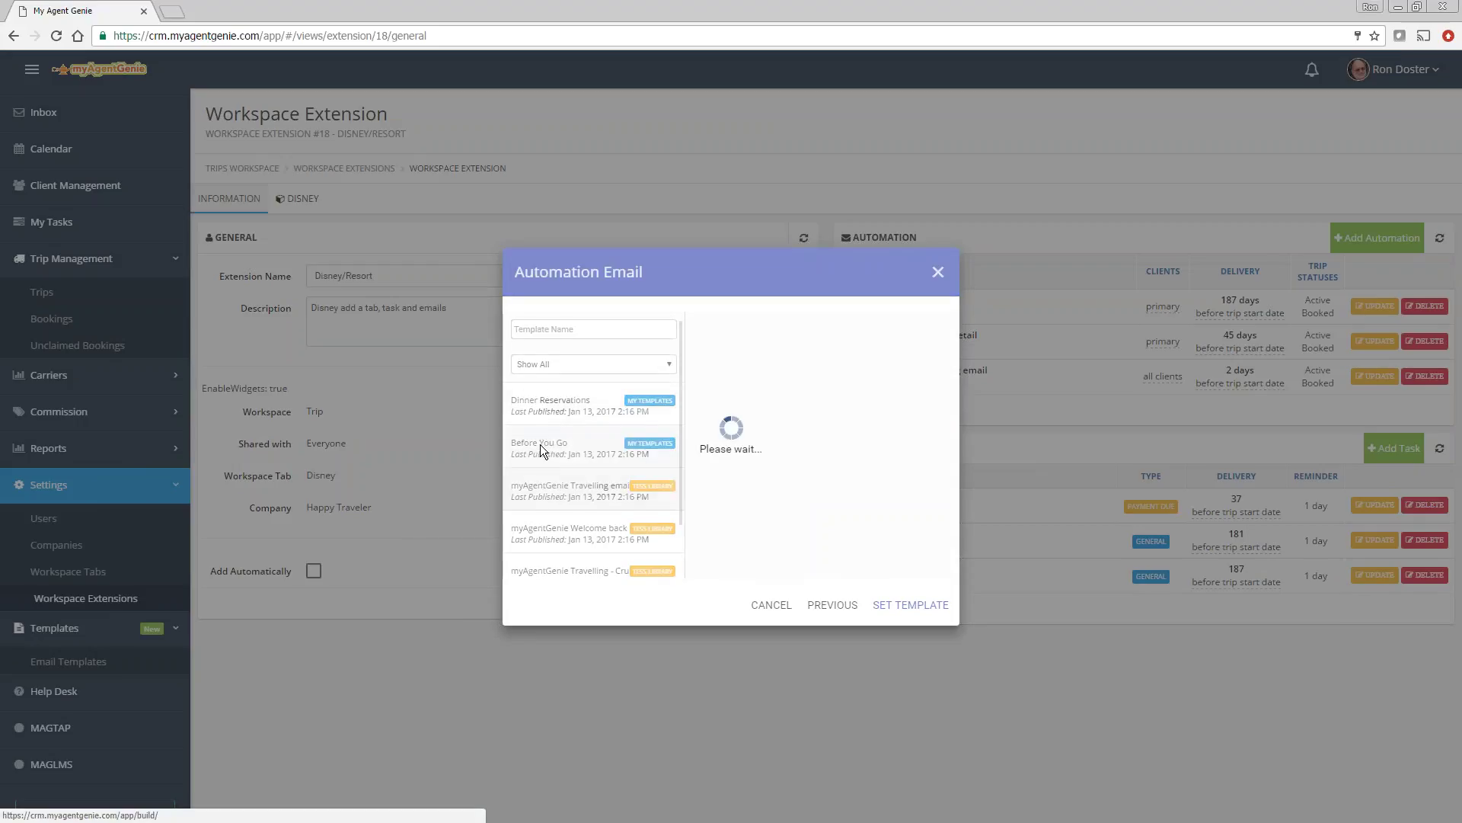
left_click(921, 607)
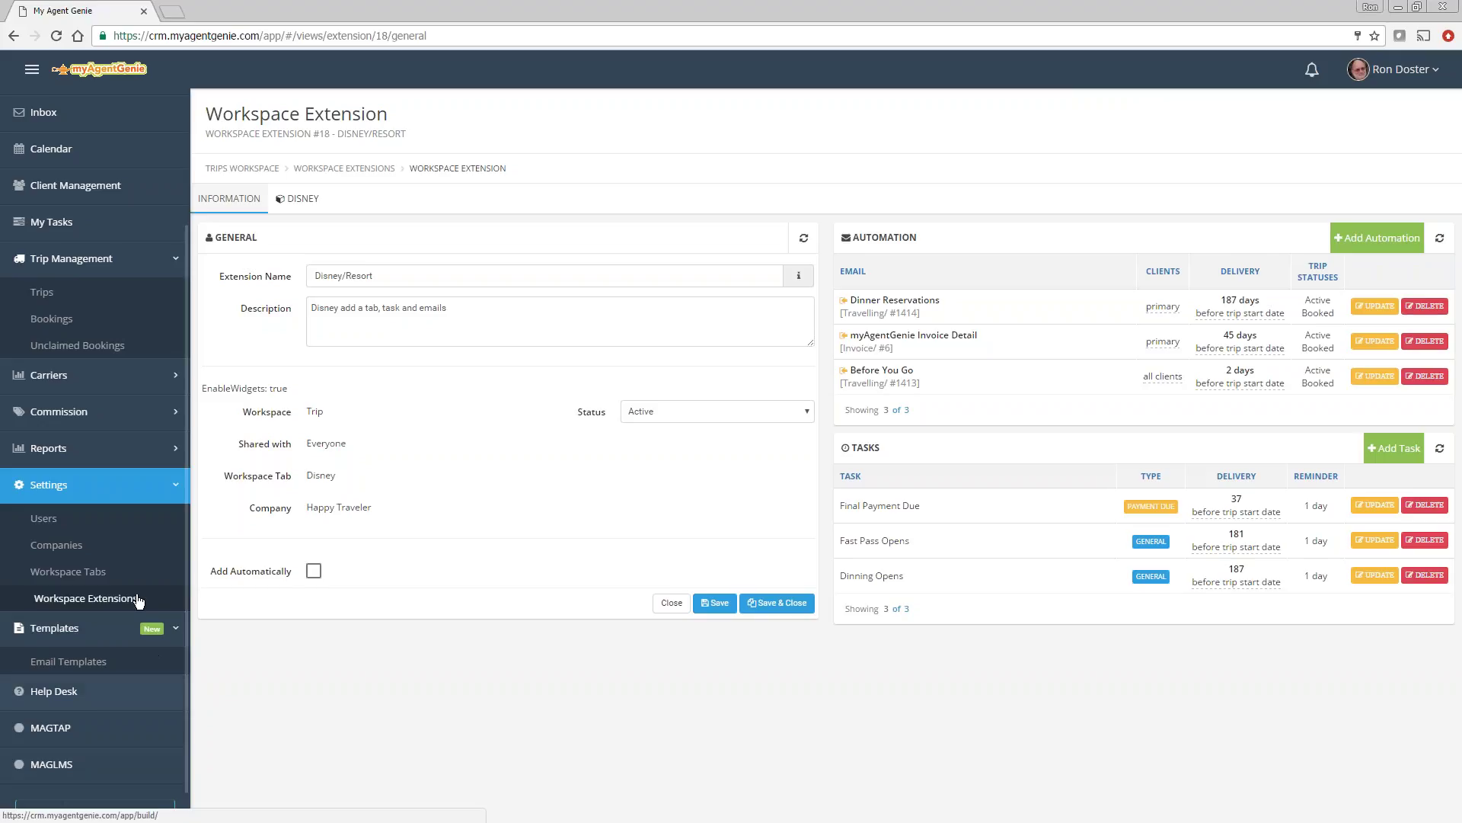
Open the Disney trip starting 11/01/2017 and remove its Disney/Resort workspace extension.
left_click(45, 292)
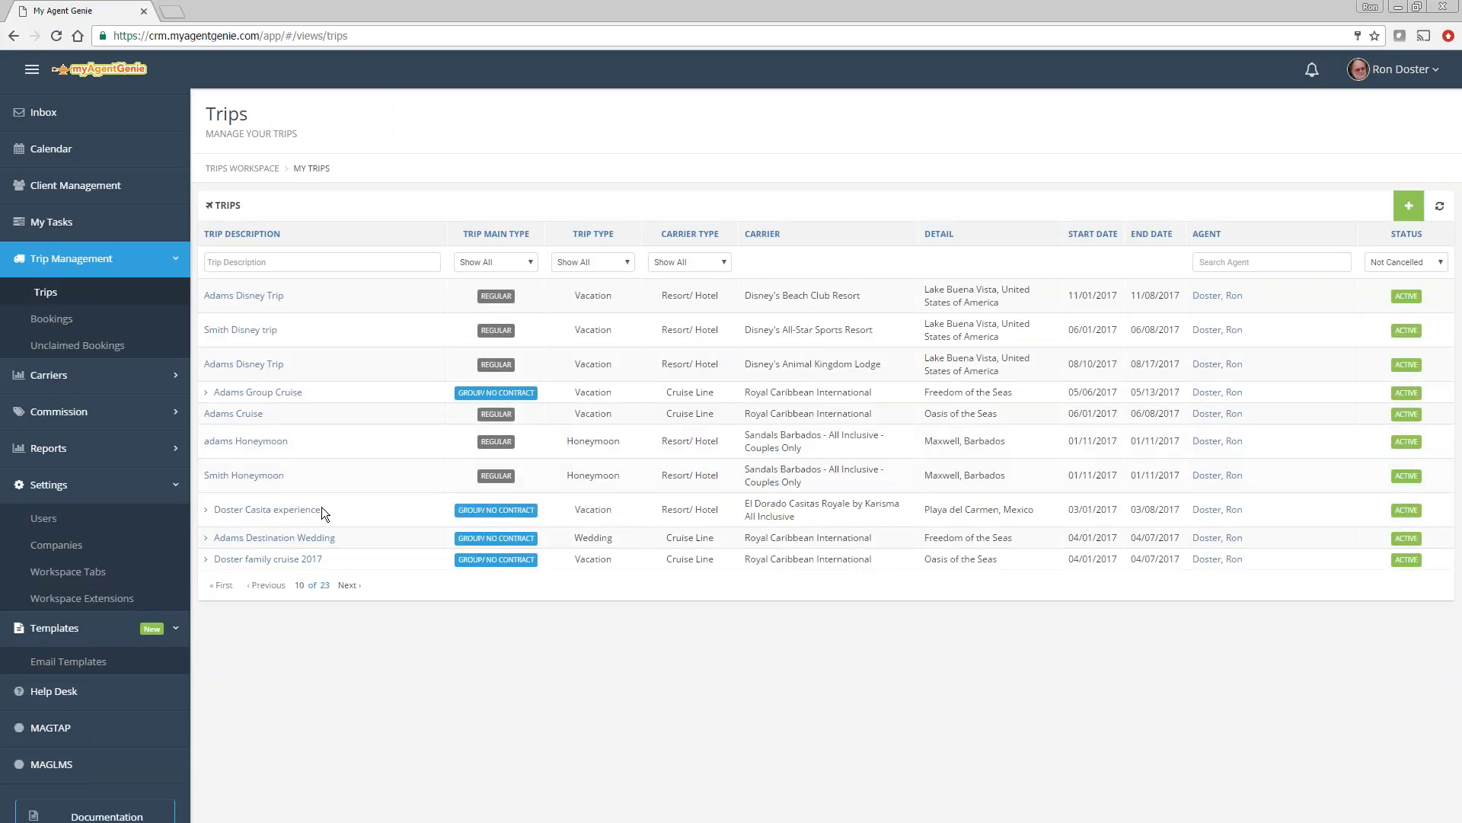
left_click(248, 295)
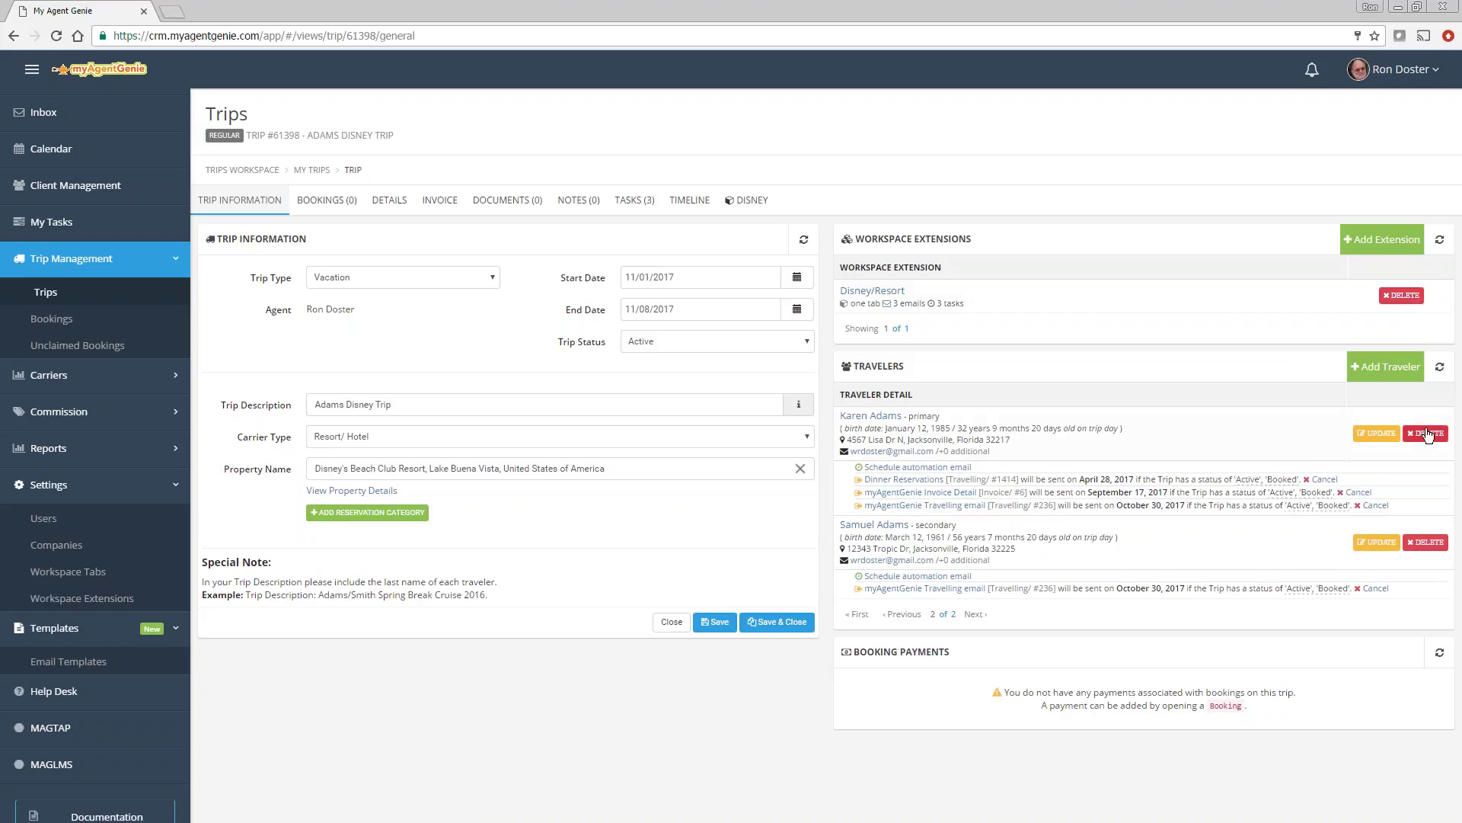
left_click(1401, 295)
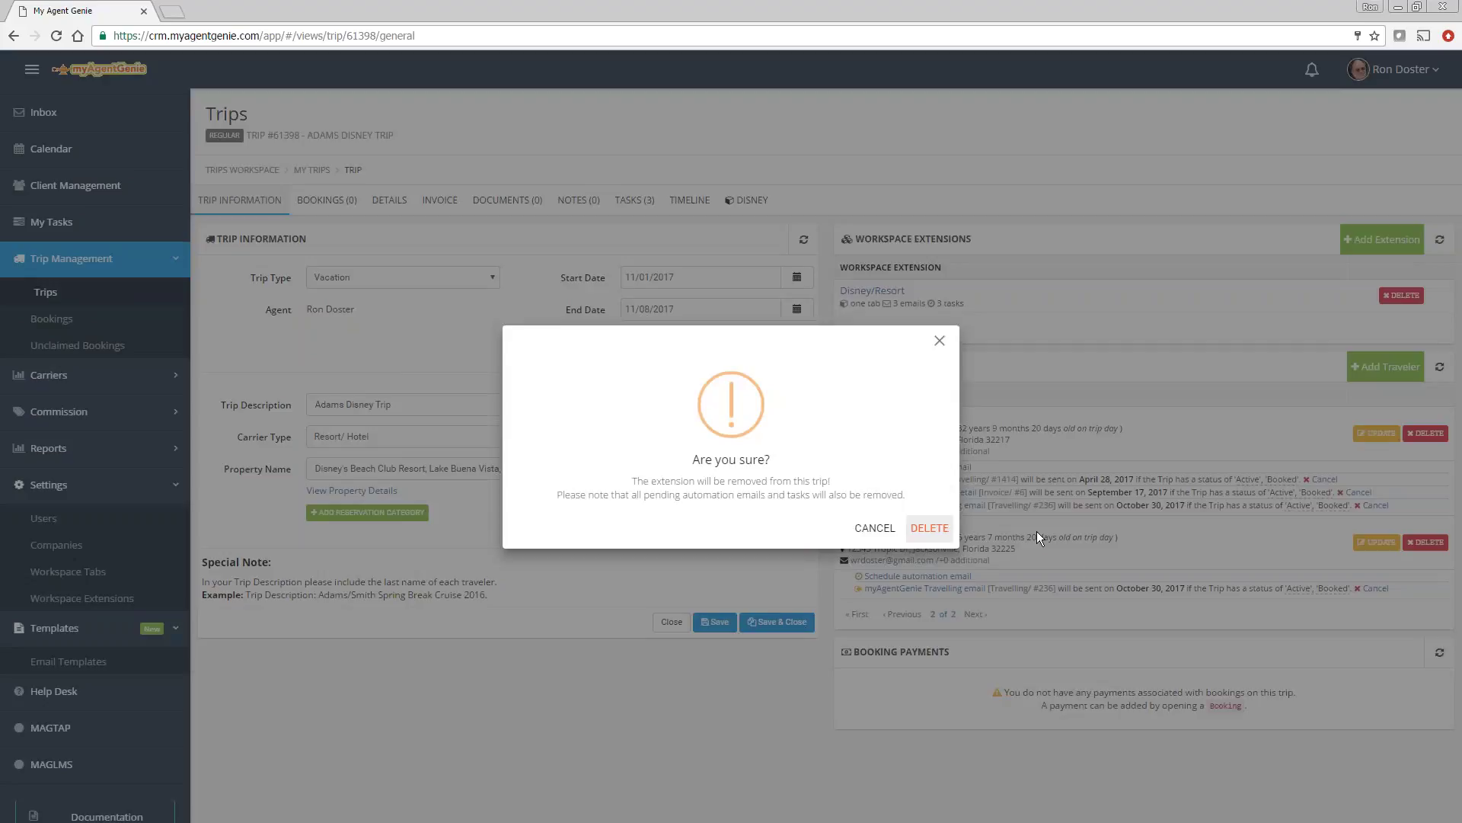
left_click(930, 528)
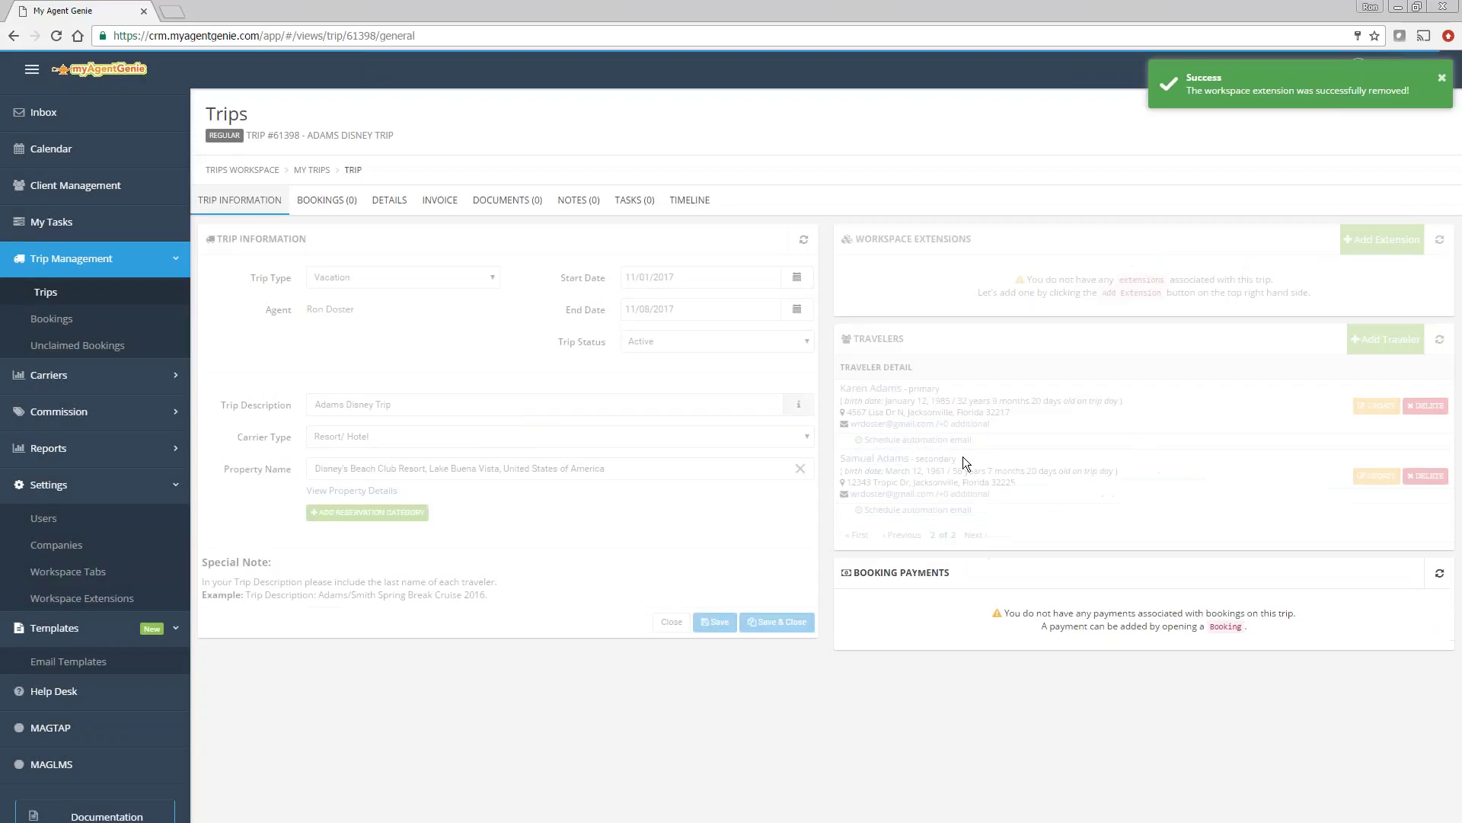
Add the Disney/Resort workspace extension to the trip again and save it.
left_click(1383, 239)
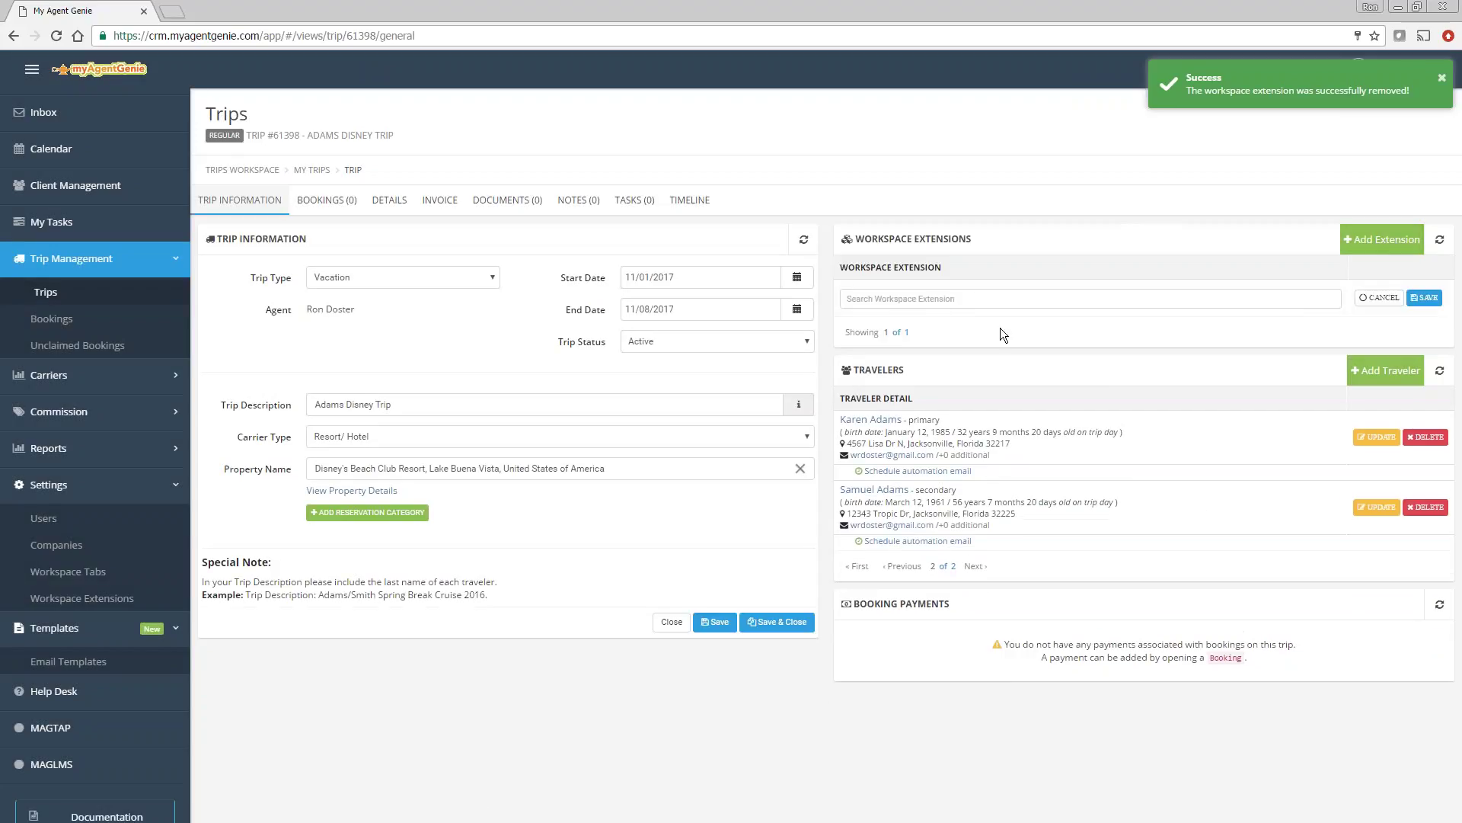
left_click(936, 300)
type("disney")
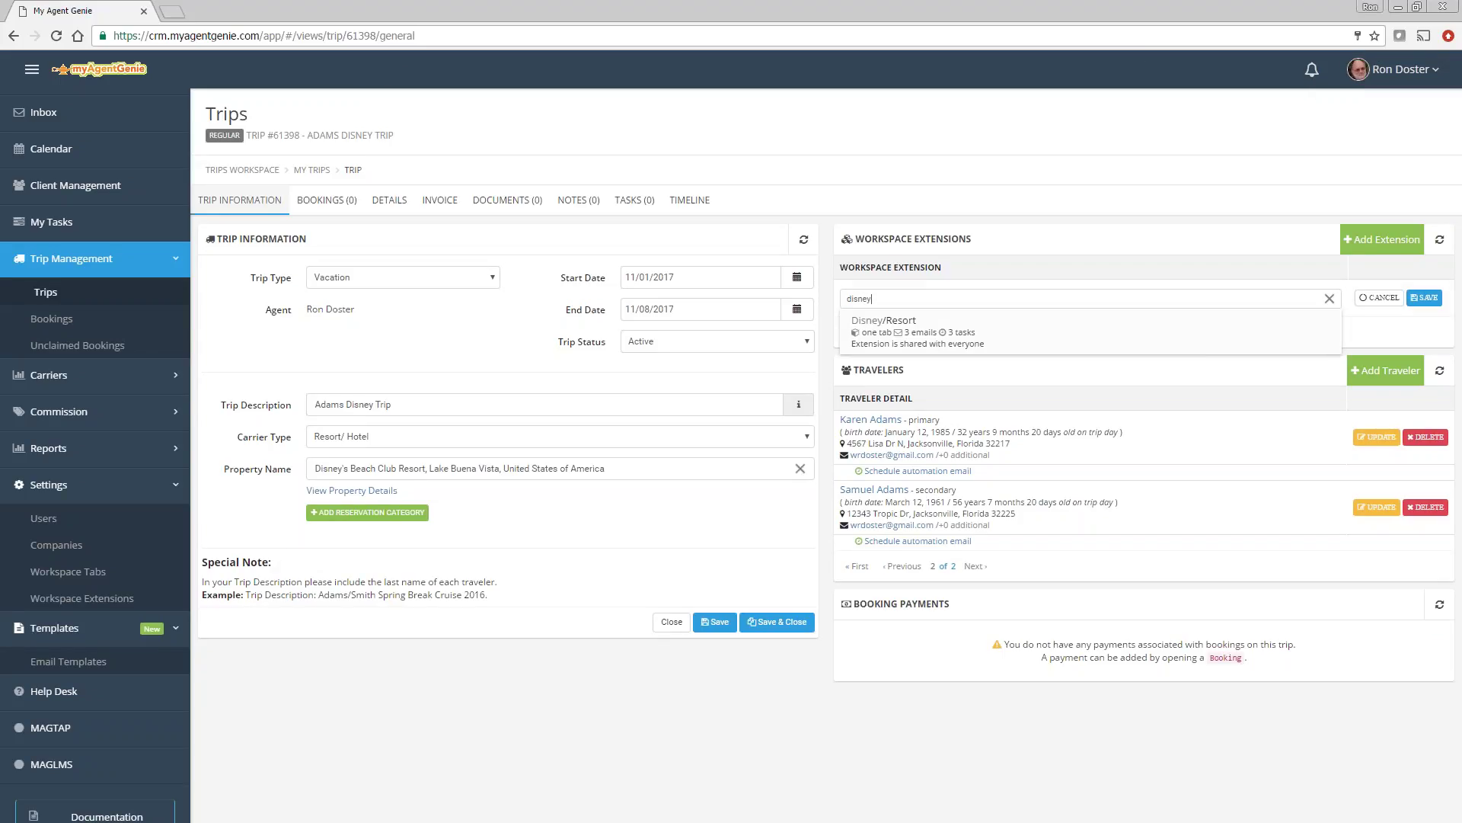
left_click(845, 335)
left_click(1424, 297)
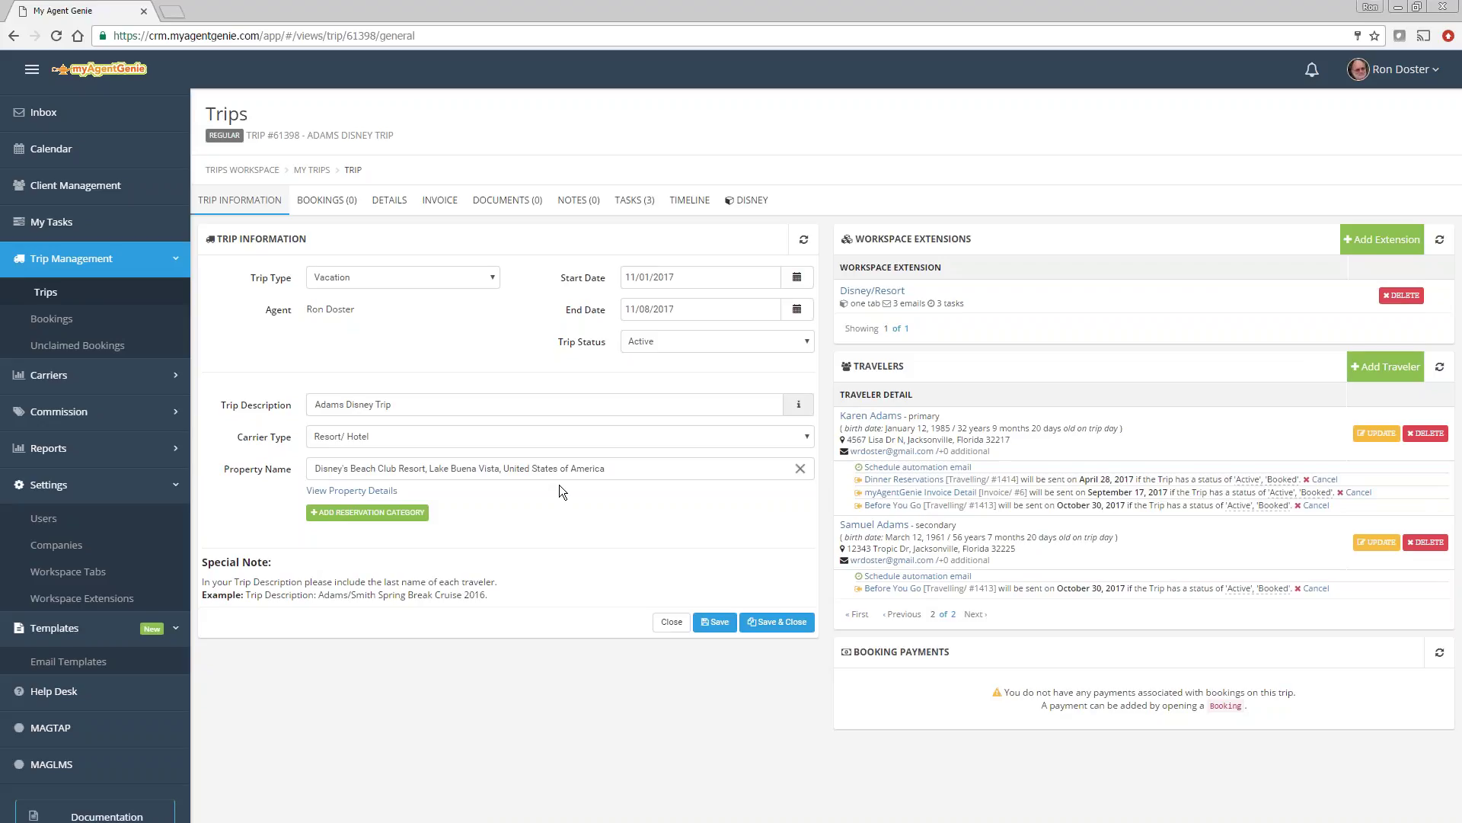
Open the email template manager and start a new template named Disney Fast Pass.
left_click(105, 665)
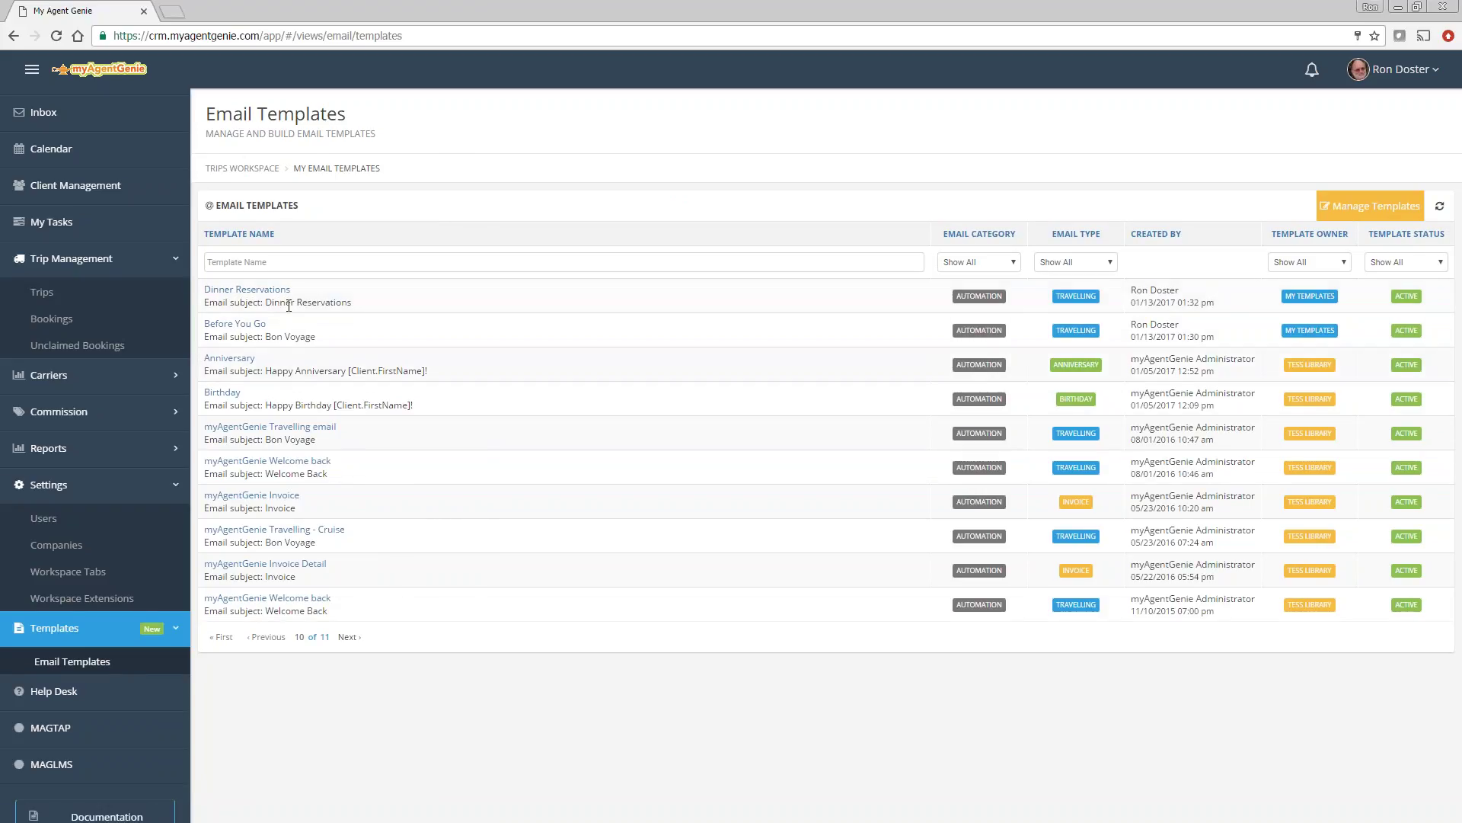
left_click(1354, 207)
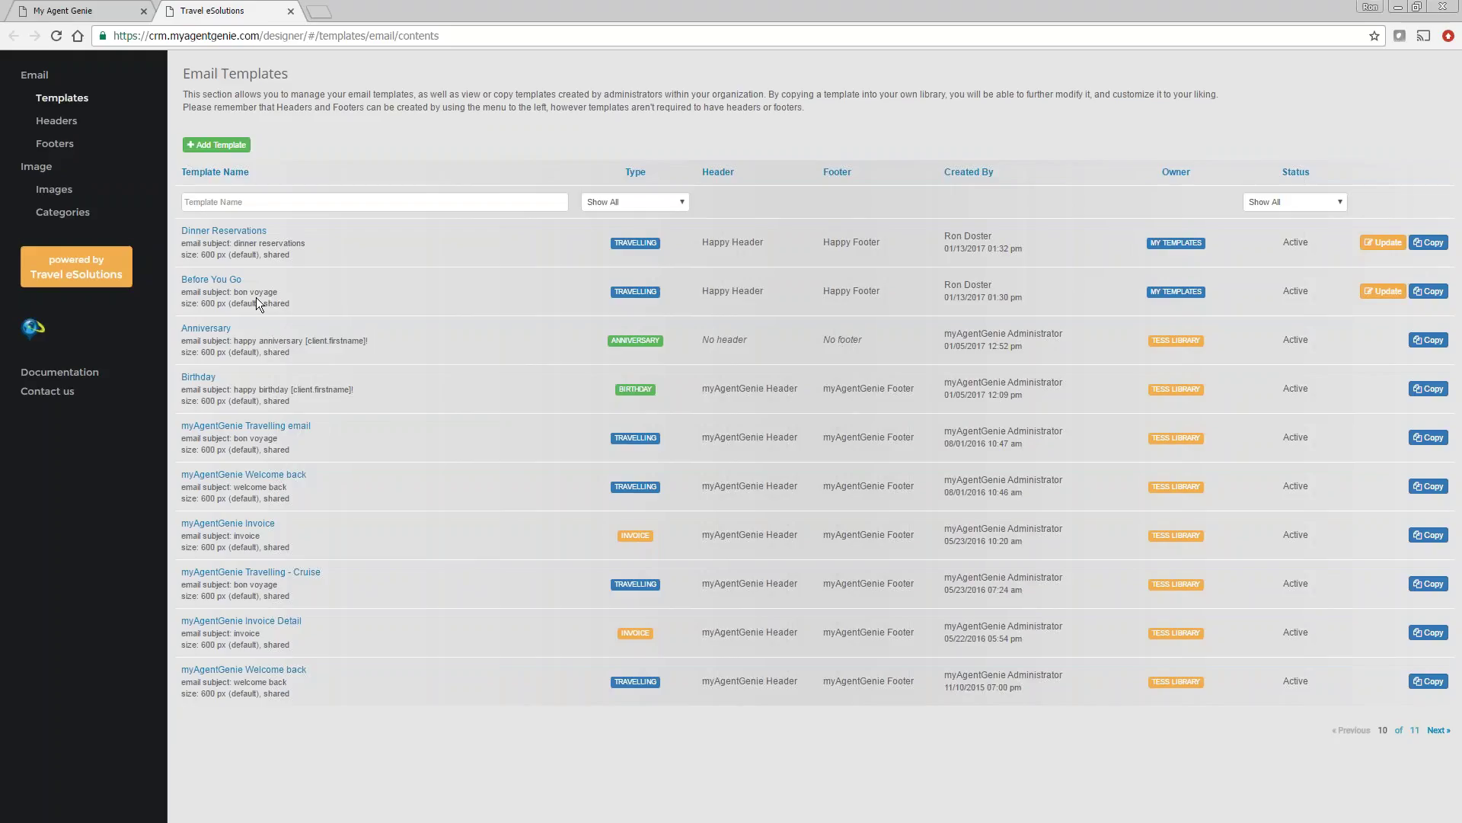
left_click(224, 148)
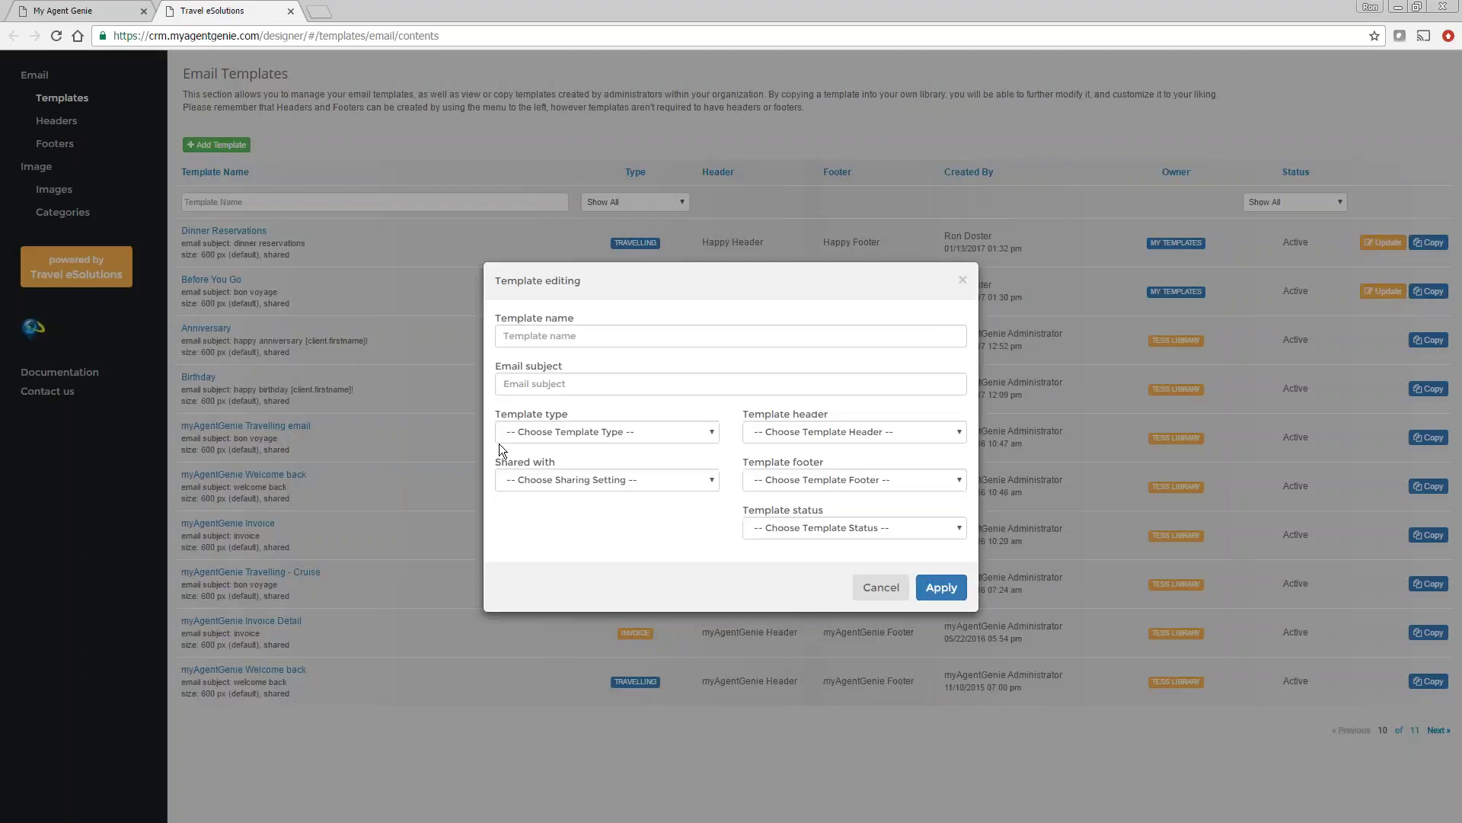
left_click(584, 342)
type("Fas")
key("BackSpace")
key("BackSpace")
type("Disney Fast Pass")
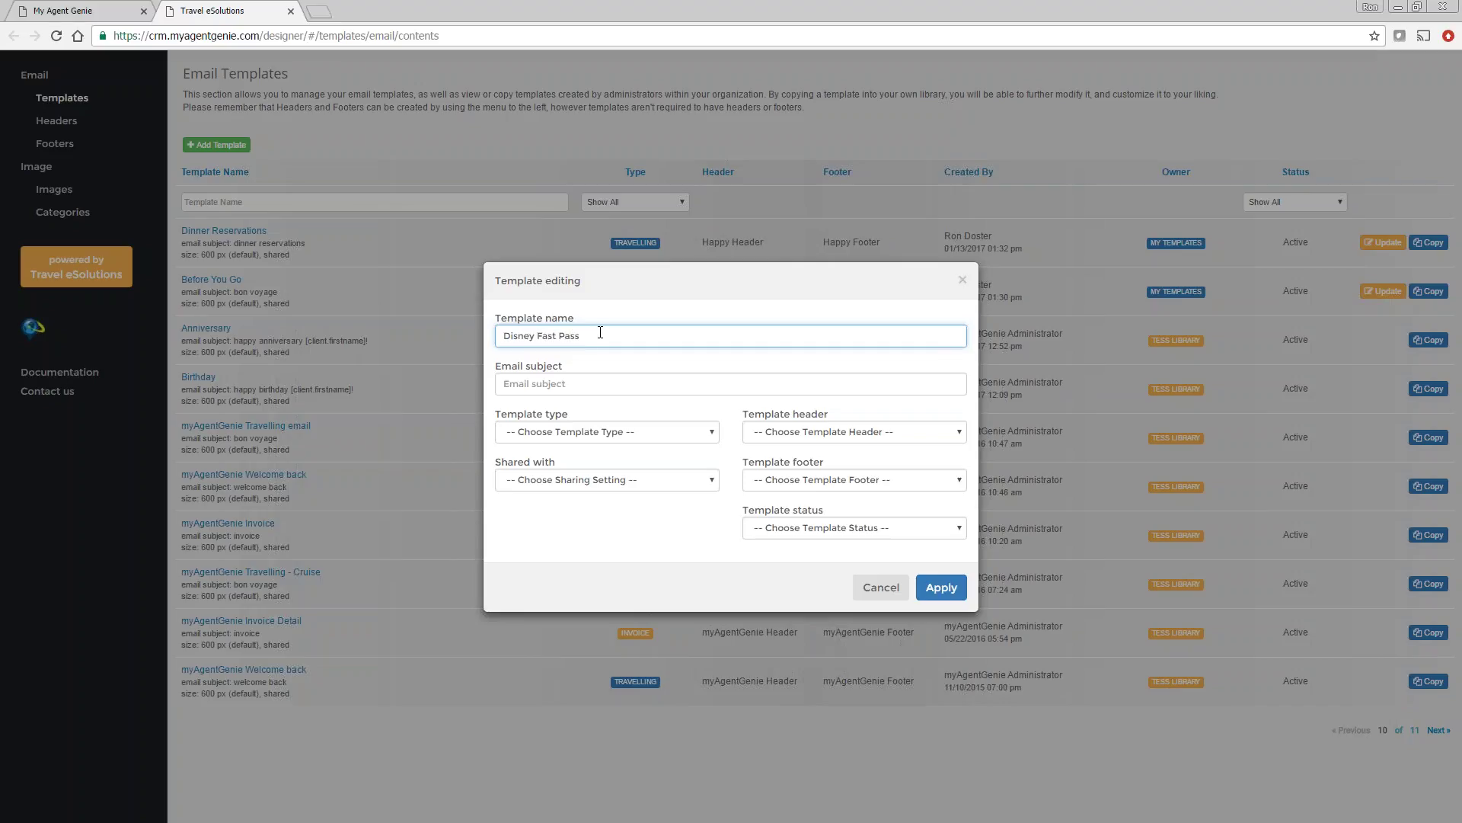
Set the new template's email subject to Disney Fast Pass, its type to Travelling and its sharing to Everyone.
left_click_drag(600, 333, 470, 323)
key("ctrl+c")
left_click(573, 390)
key("ctrl+v")
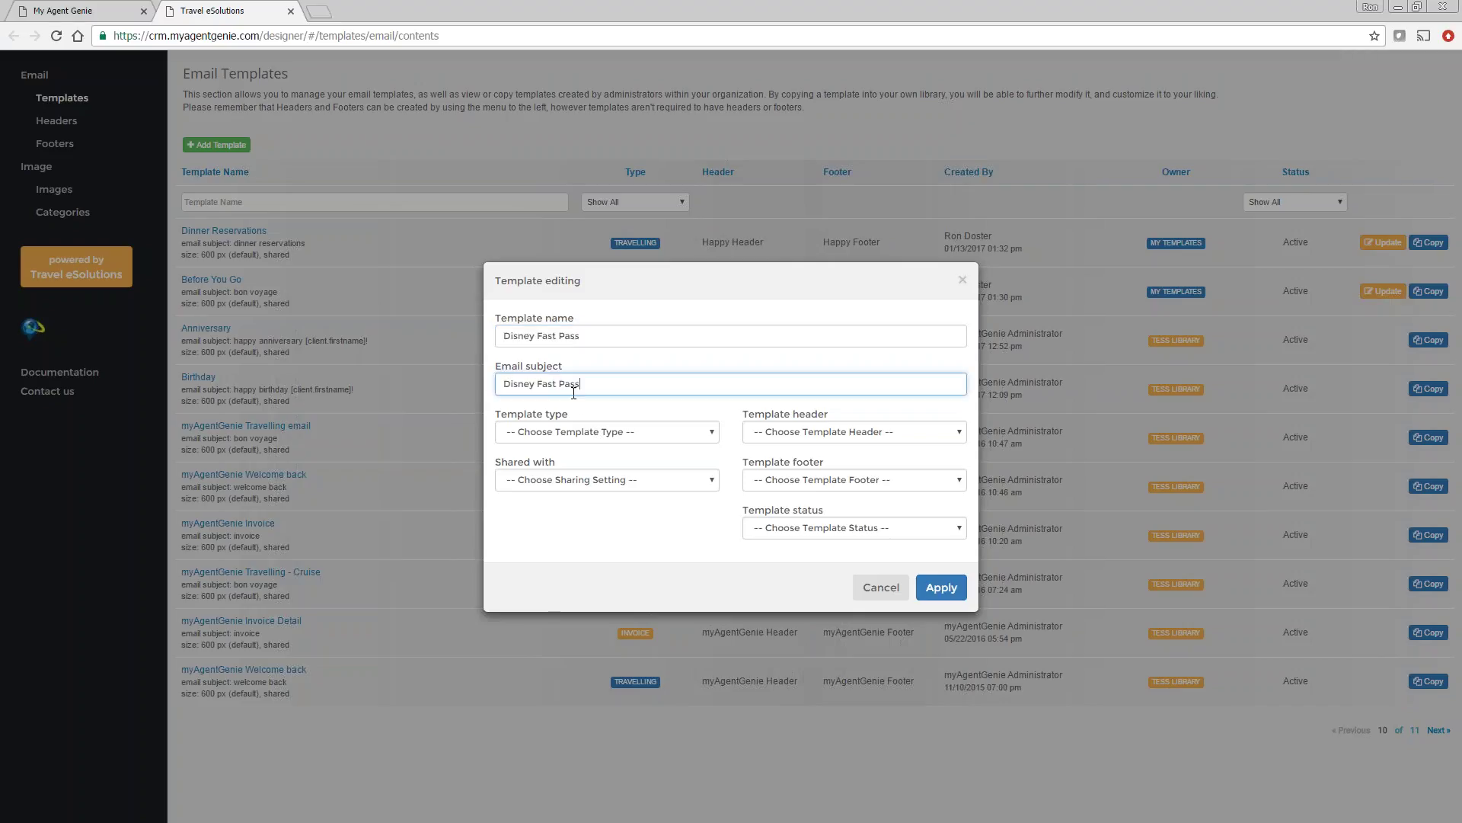
left_click(587, 431)
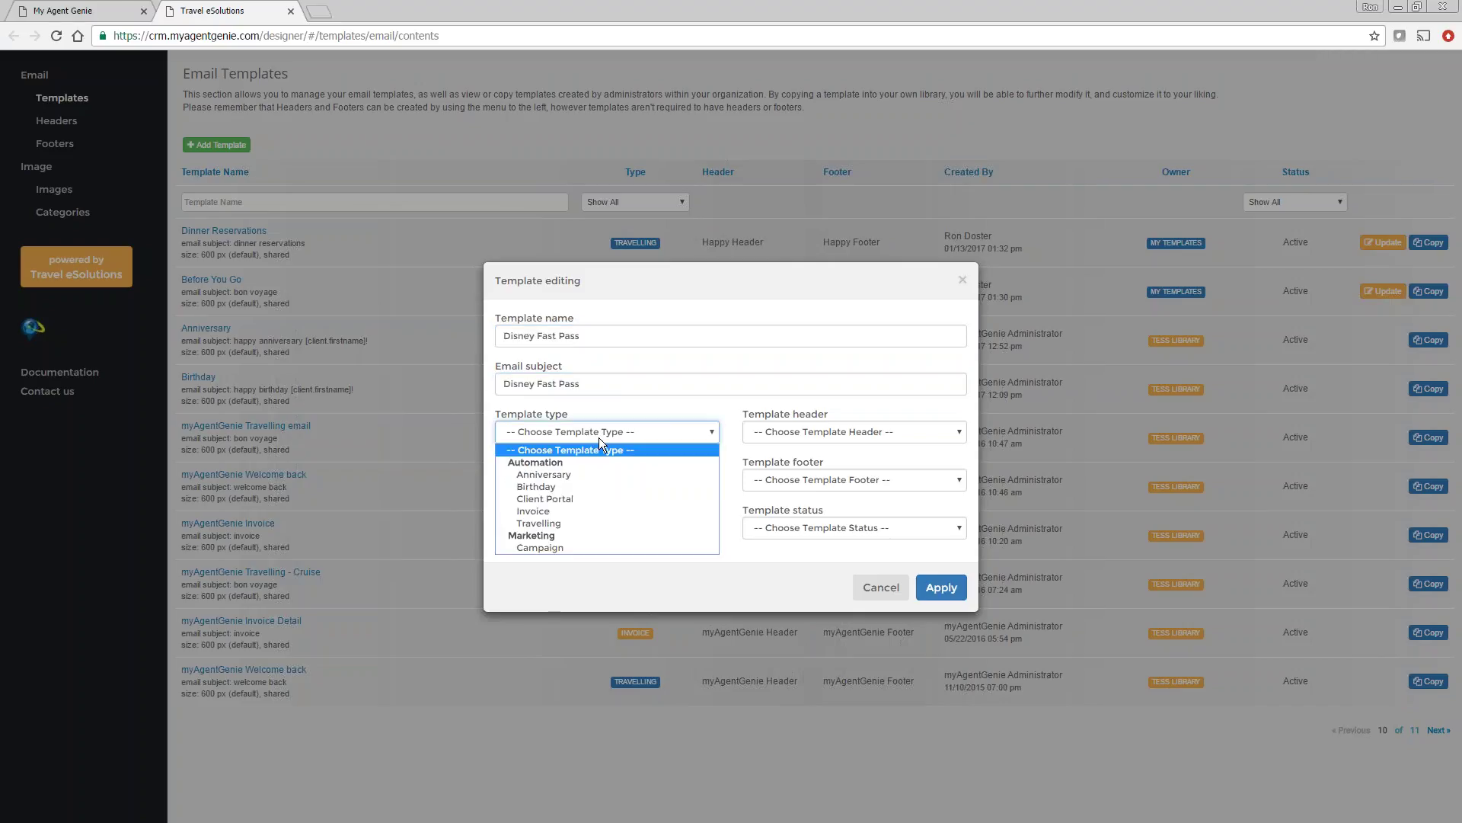
left_click(546, 524)
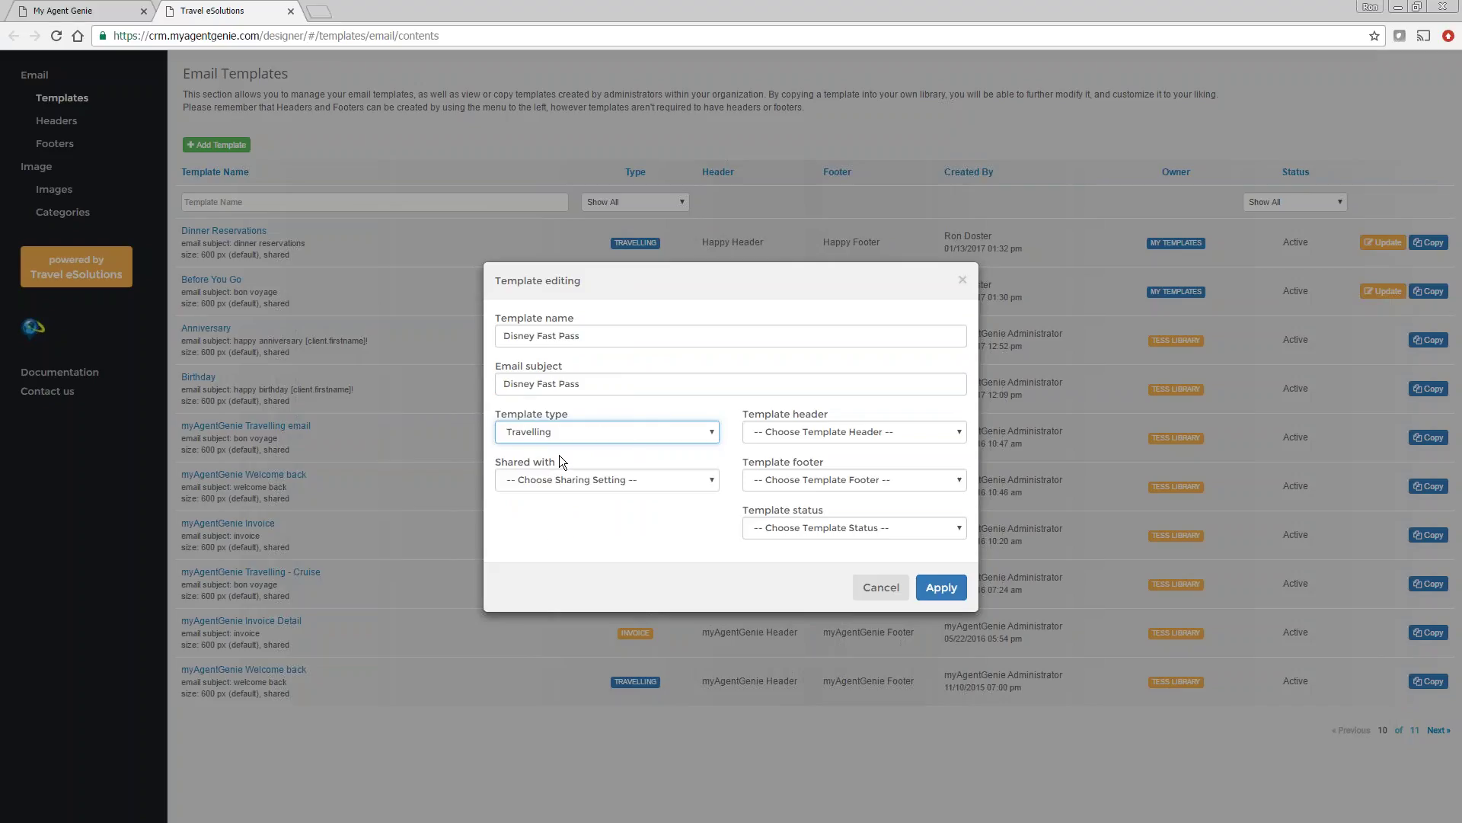
left_click(553, 479)
left_click(524, 523)
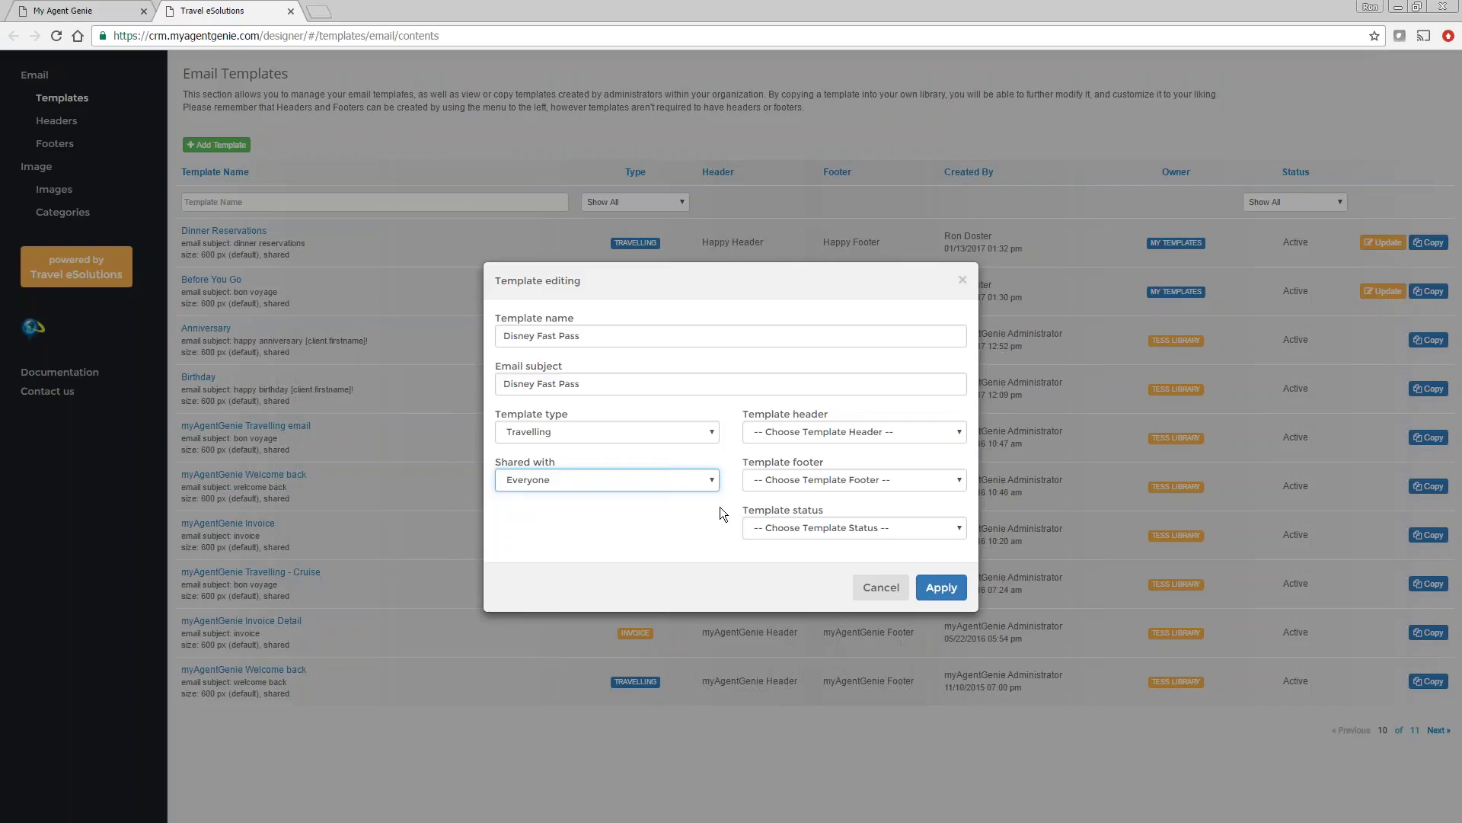
Give the template the Happy Header, Happy Footer and Active status, and apply the settings.
left_click(801, 433)
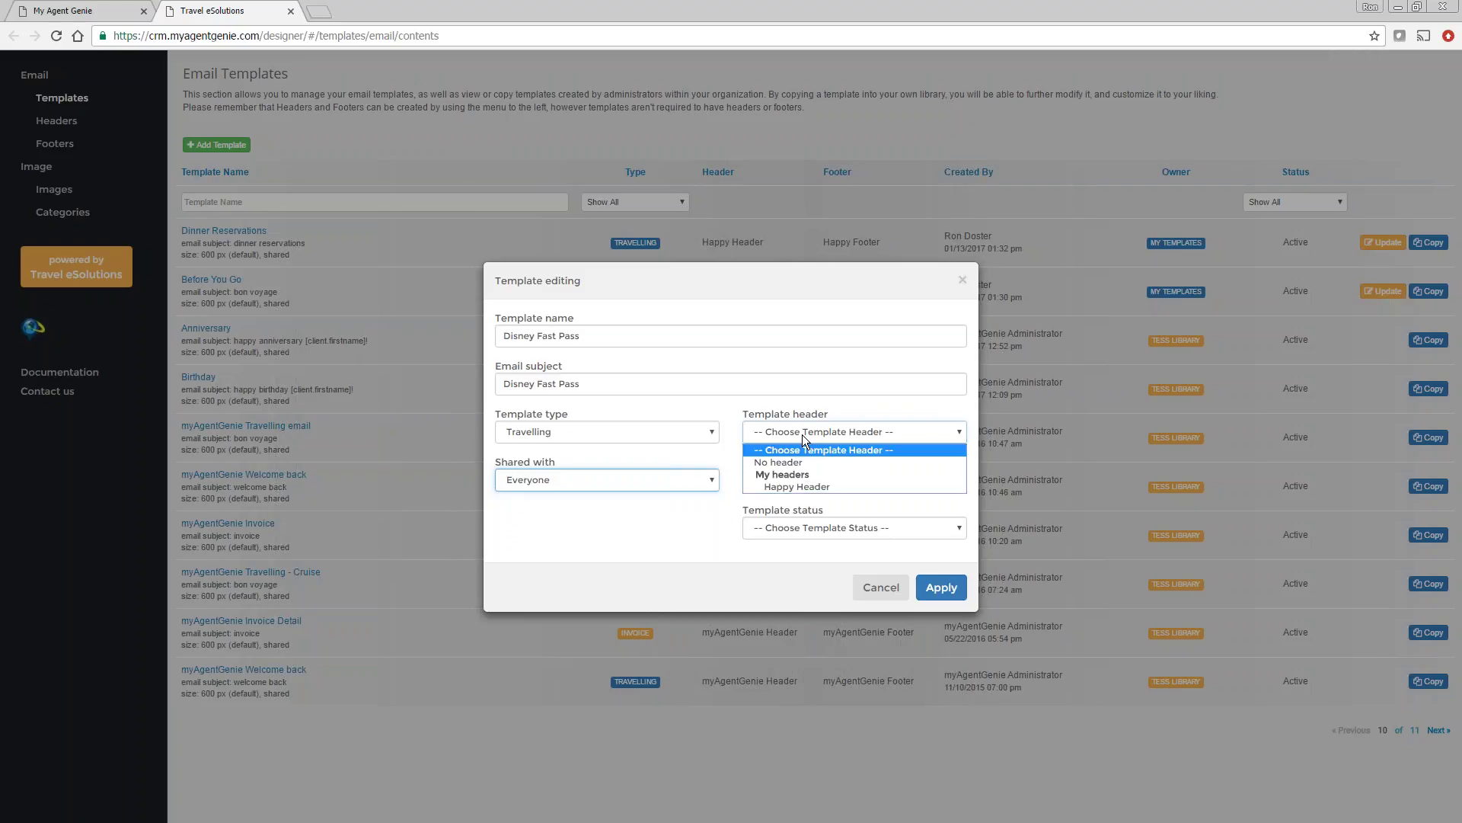
left_click(783, 486)
left_click(787, 482)
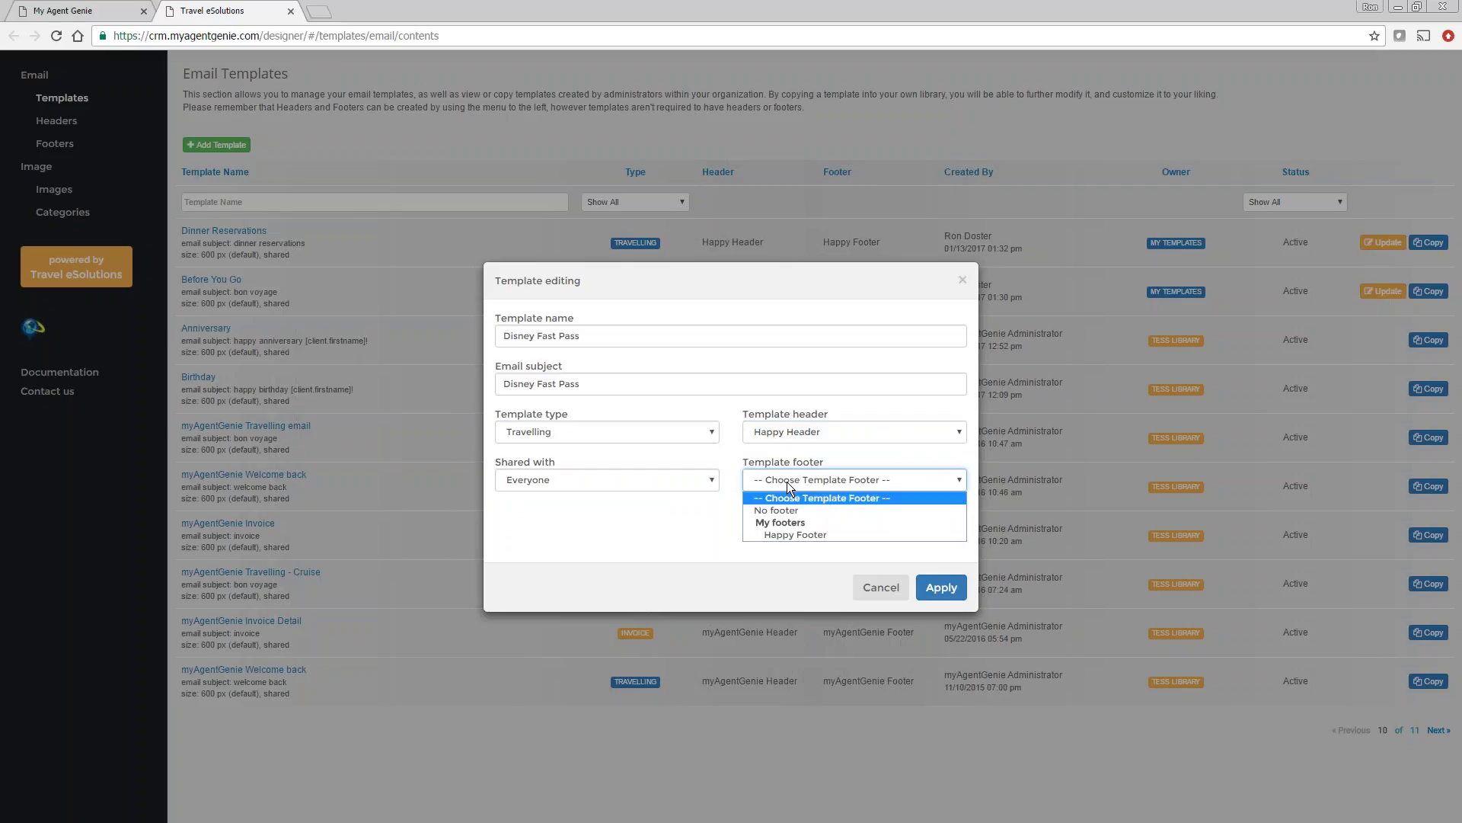
left_click(789, 534)
left_click(783, 527)
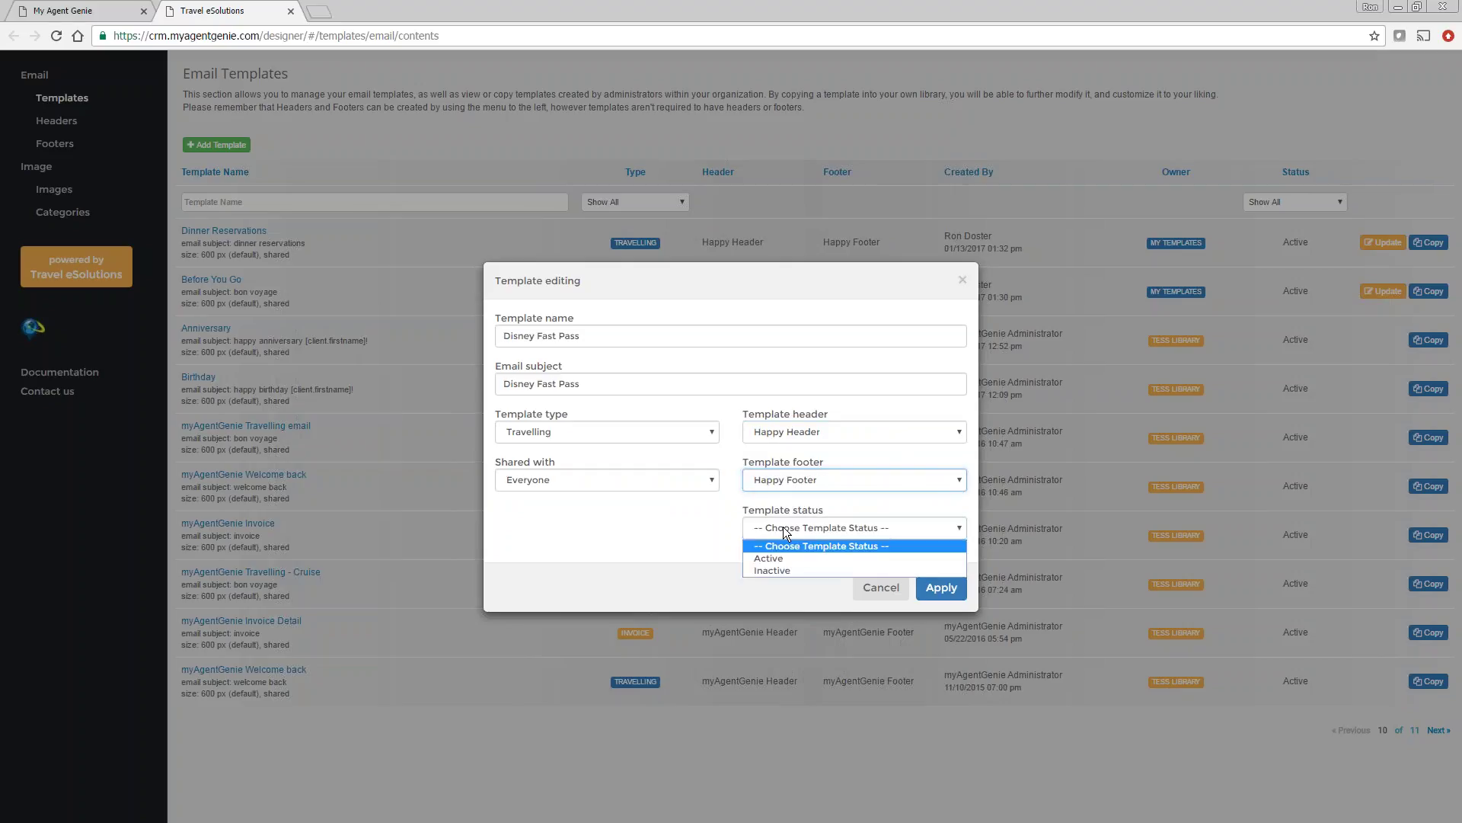
left_click(769, 558)
left_click(942, 587)
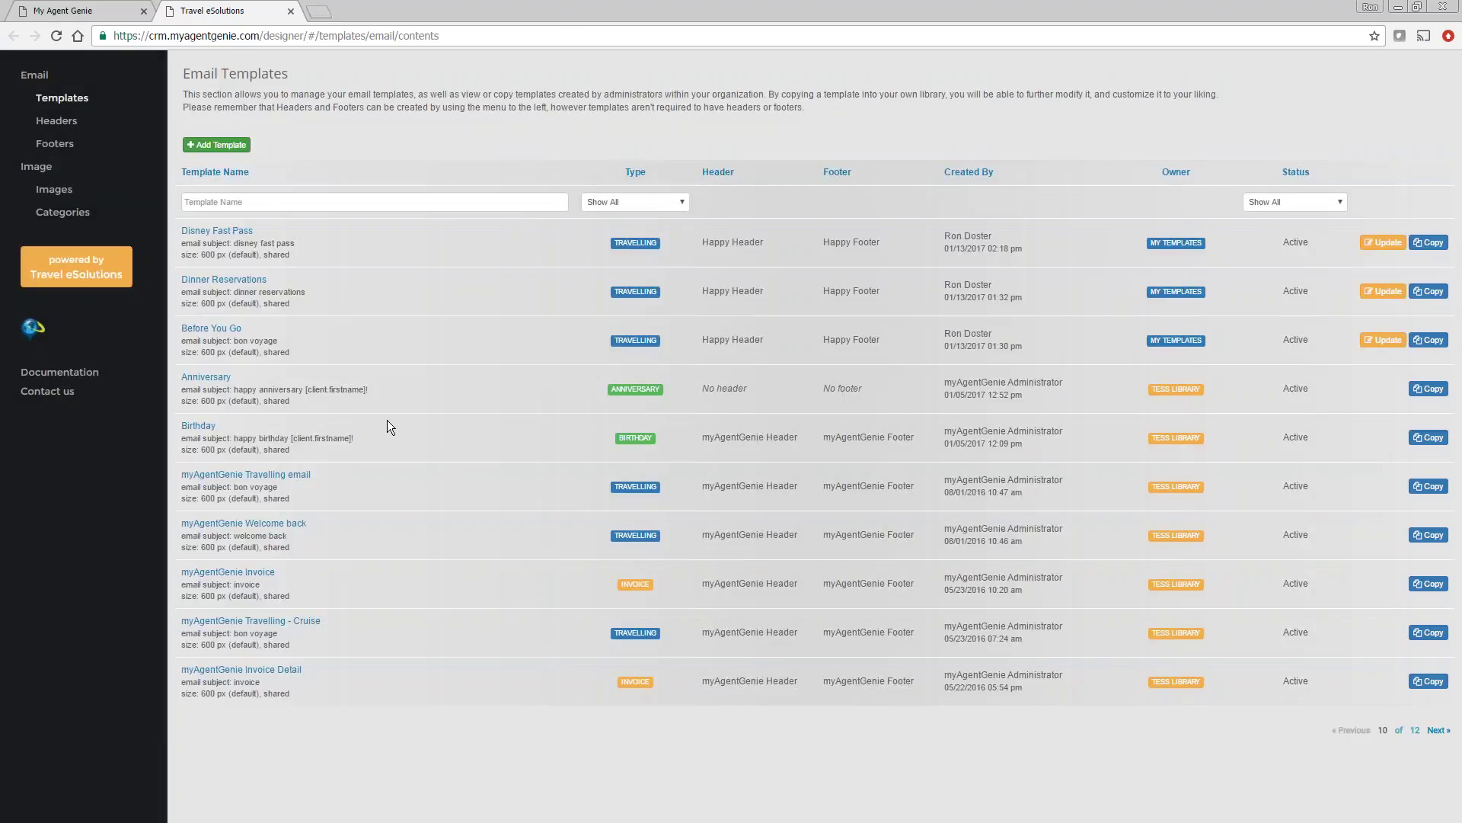
Open the Disney Fast Pass template for design and place a Full grid container in its body.
left_click(238, 232)
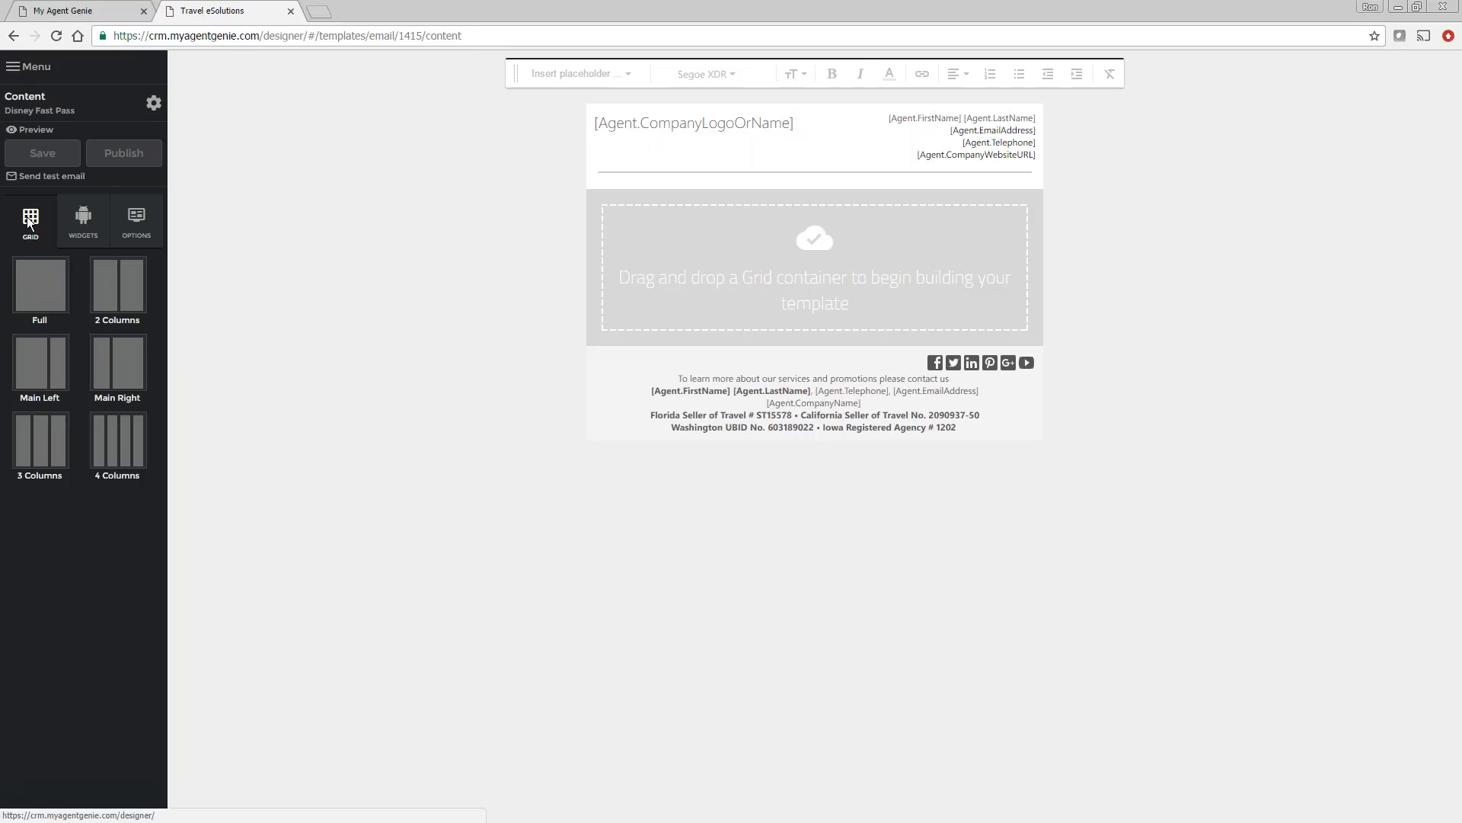
left_click_drag(38, 286, 821, 291)
mouse_move(724, 211)
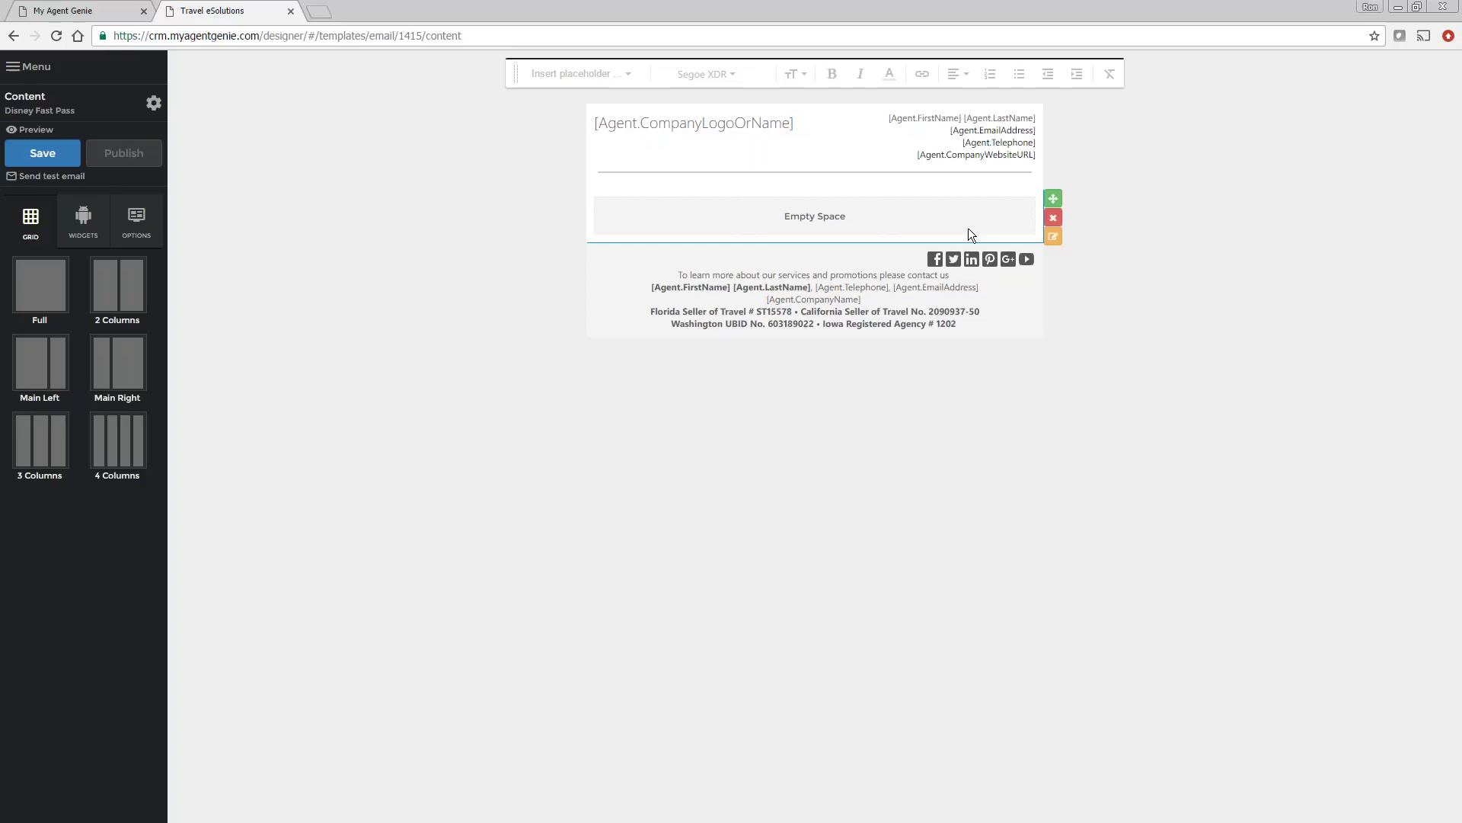
Place an Image widget in the empty Full container of the email body.
left_click(82, 221)
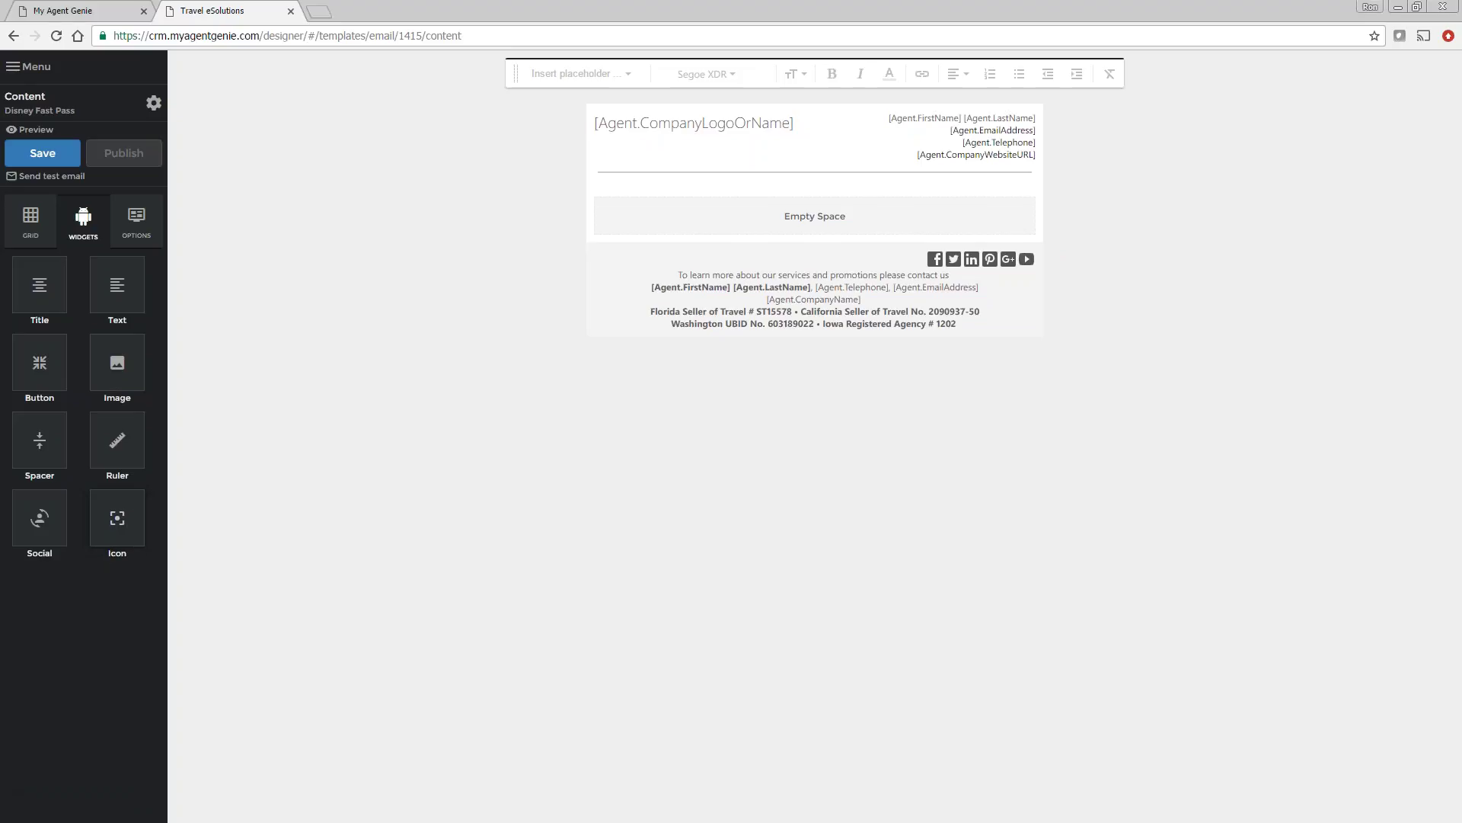
left_click_drag(115, 368, 798, 231)
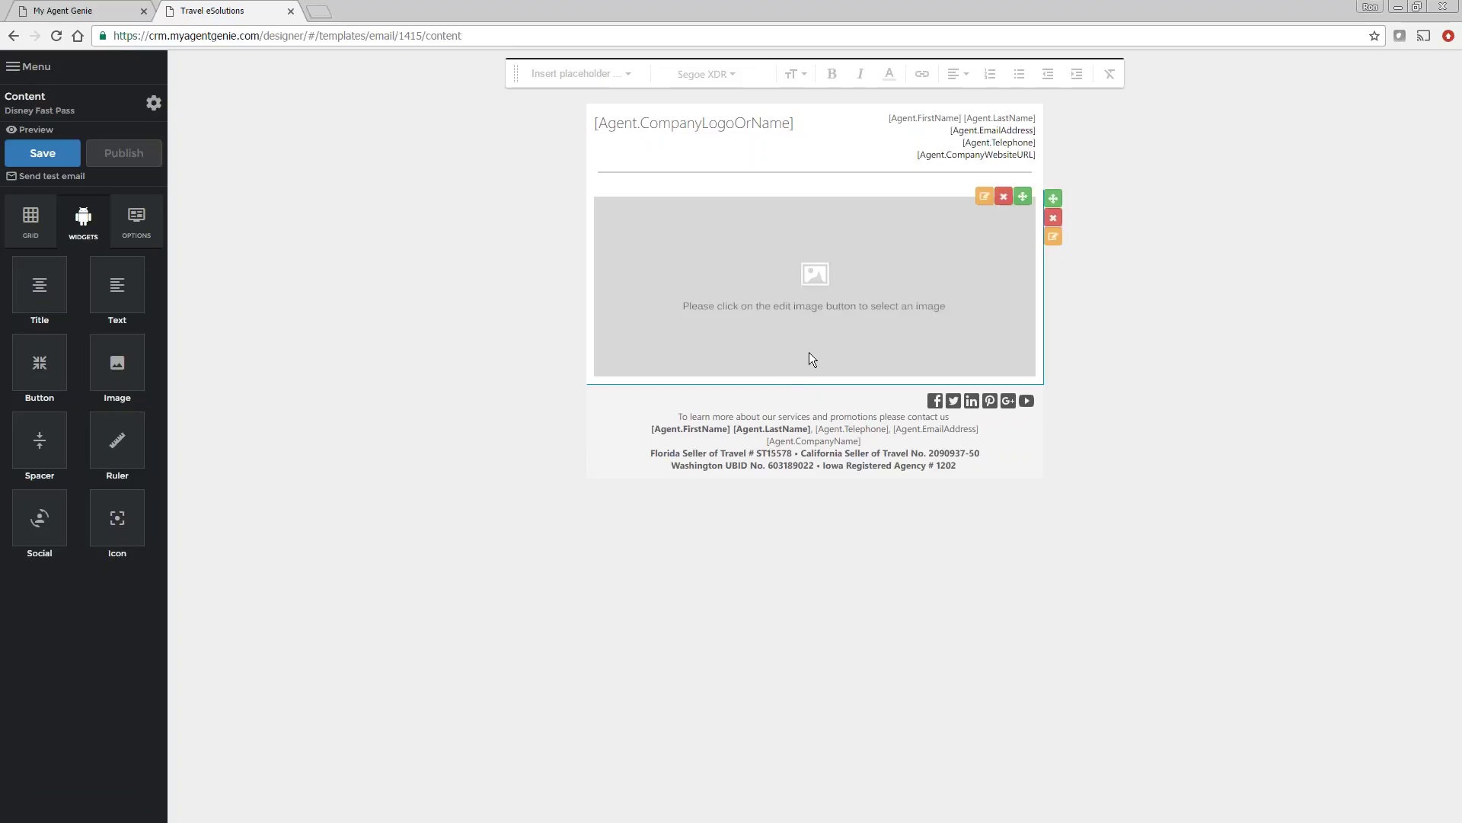
left_click(985, 197)
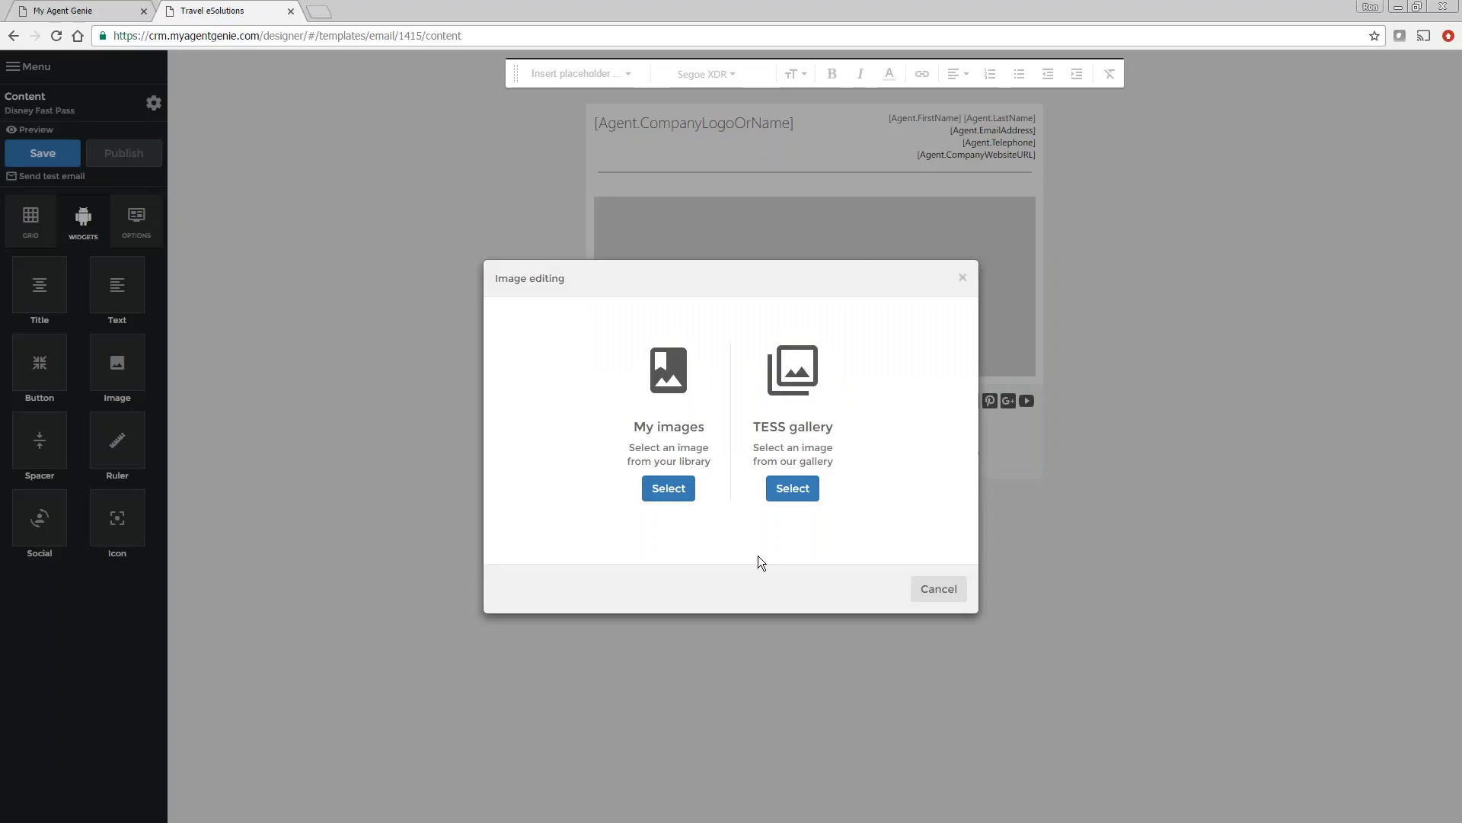
left_click(668, 492)
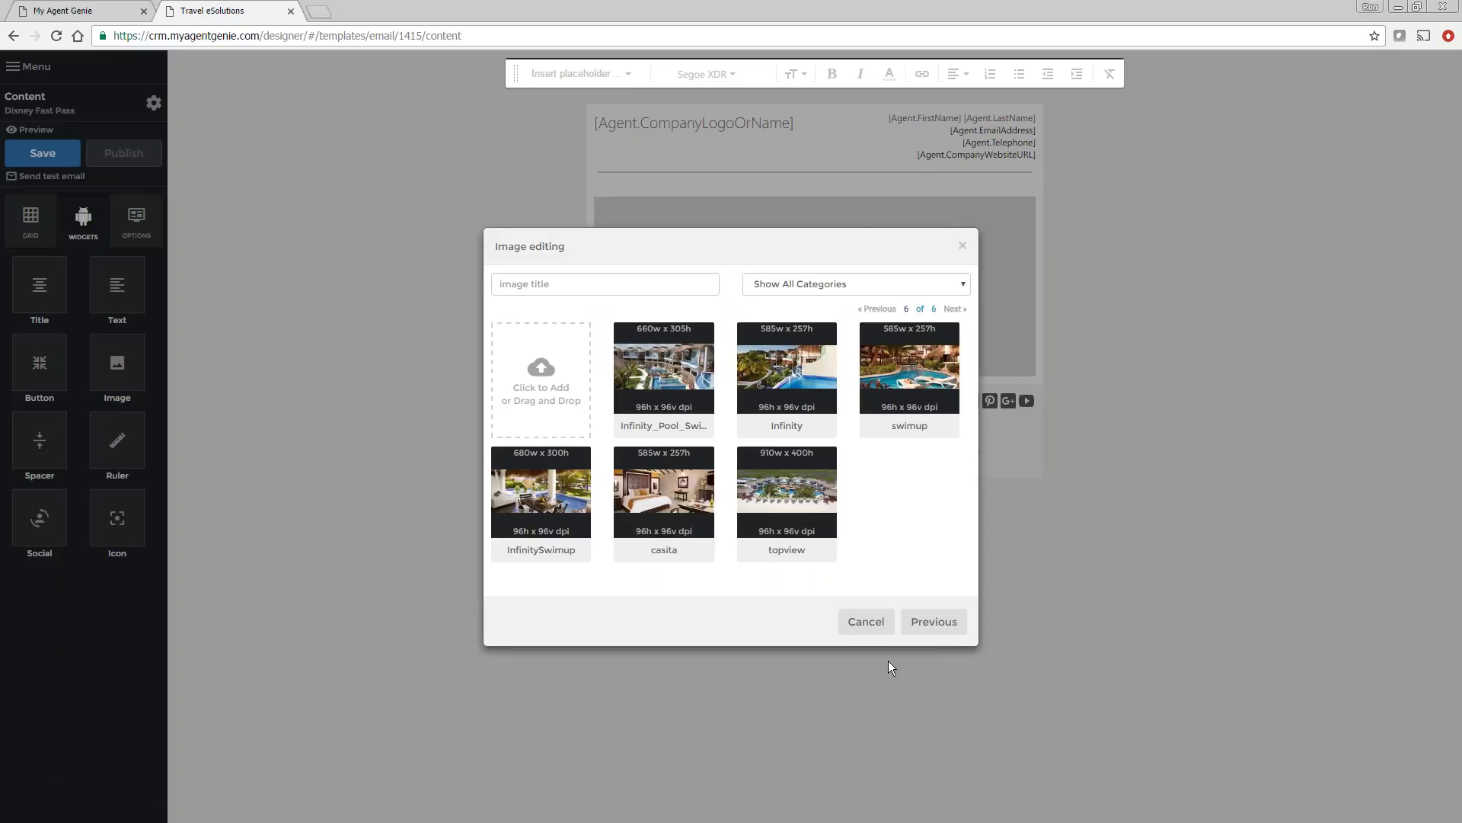
left_click(884, 621)
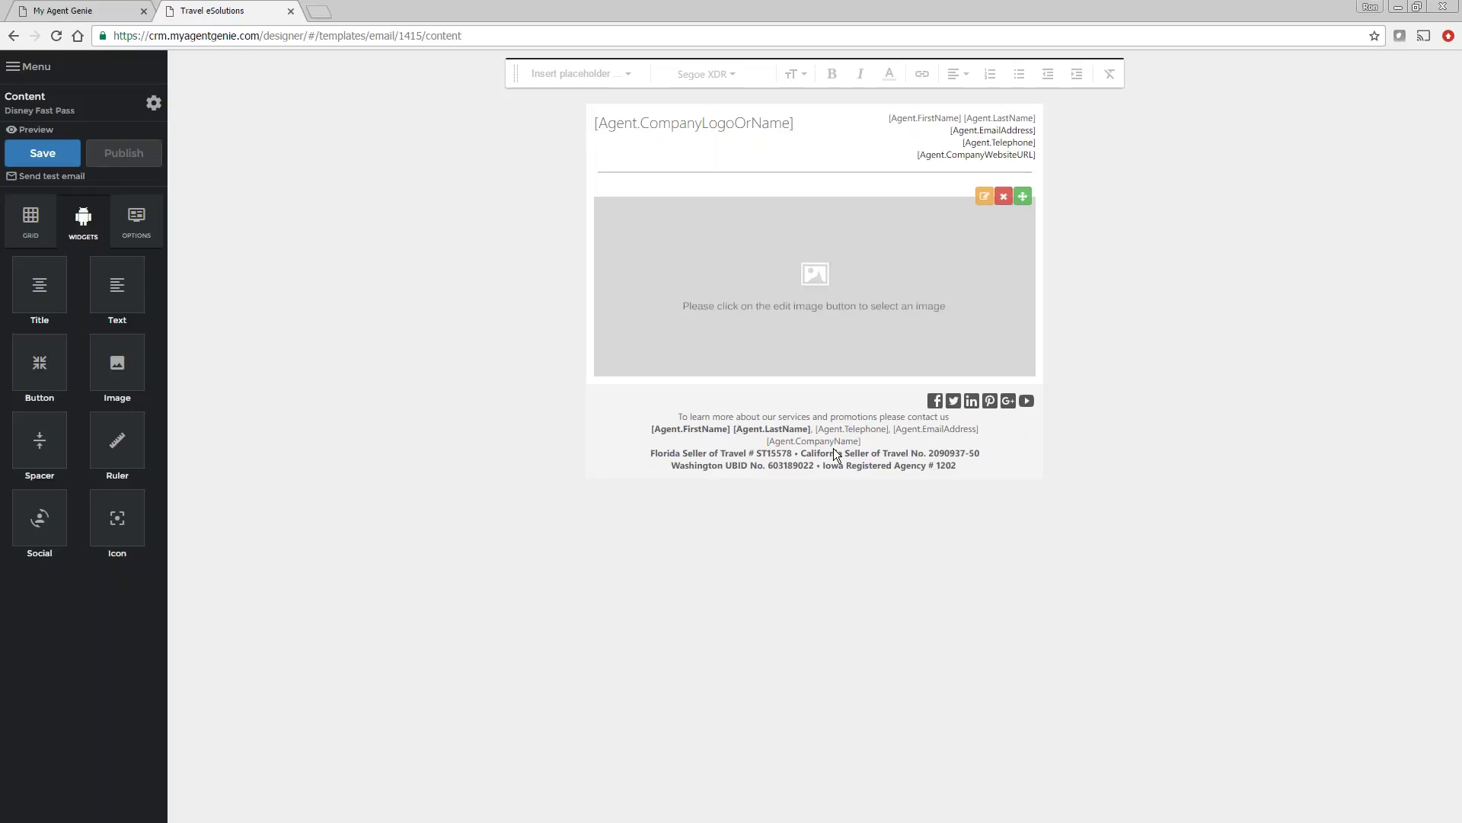
Fill the image widget with the Booking picture from the TESS gallery, without a hyperlink.
left_click(982, 197)
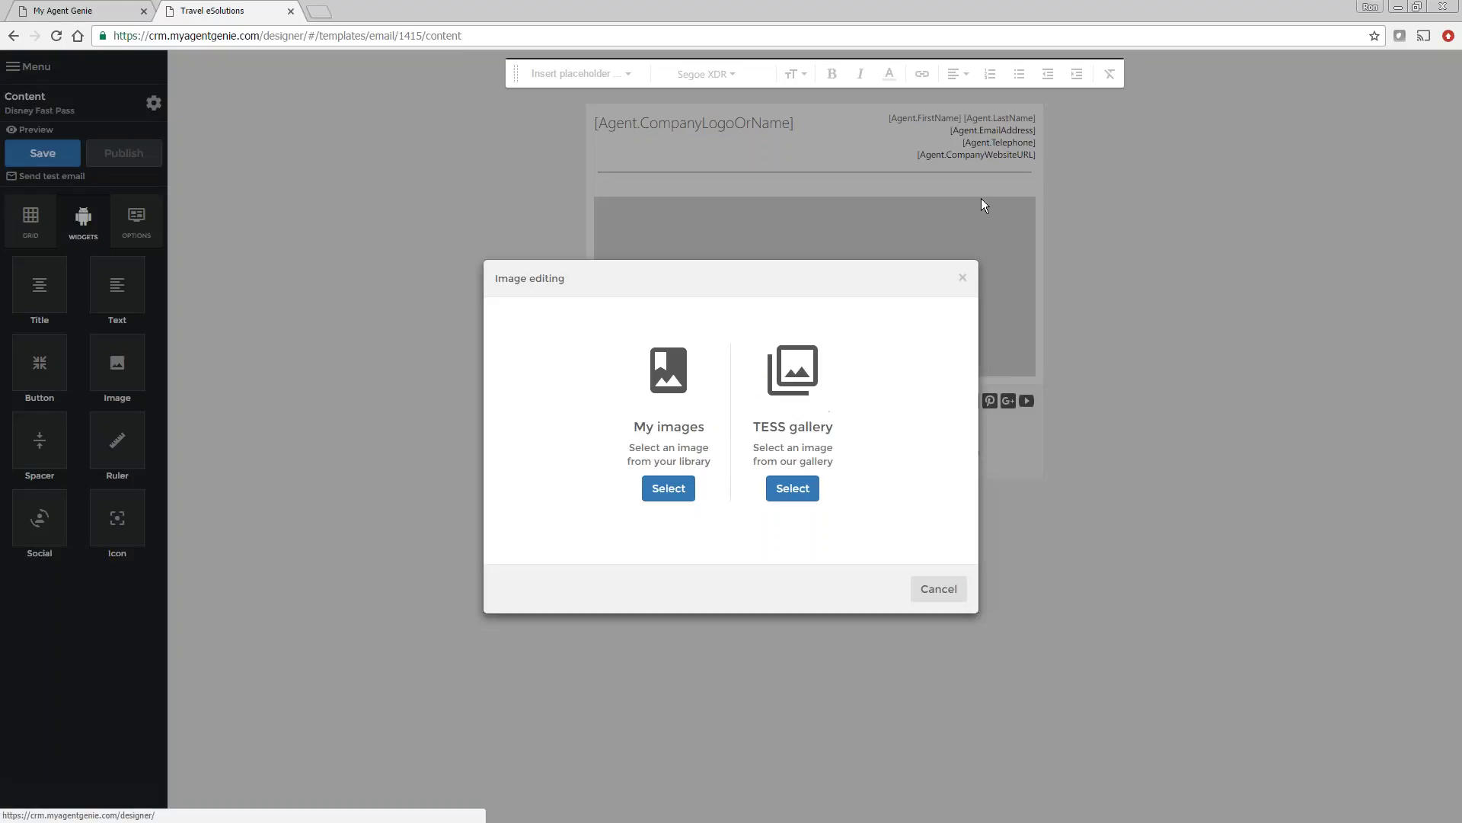
left_click(789, 488)
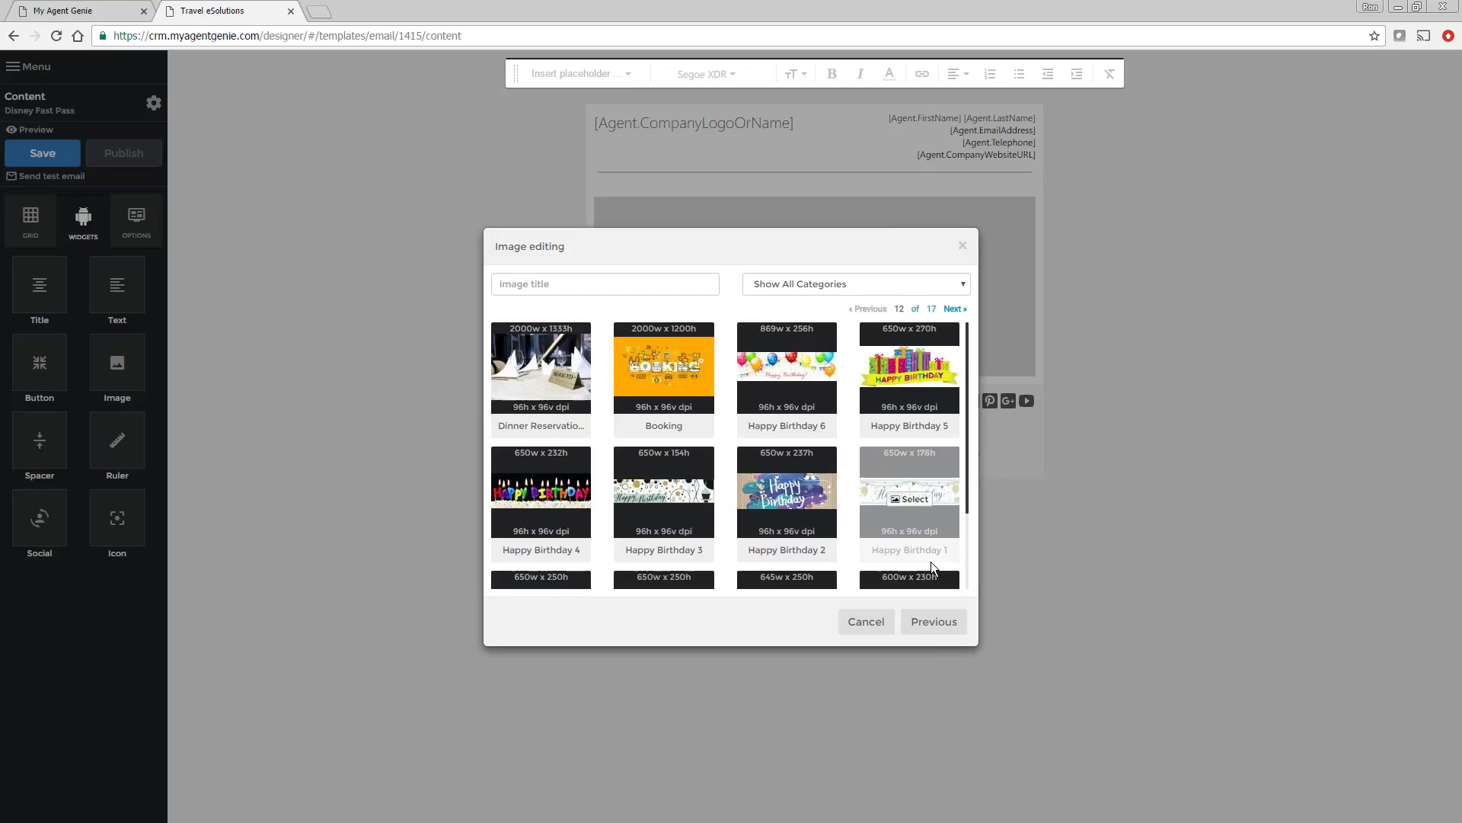
left_click(668, 376)
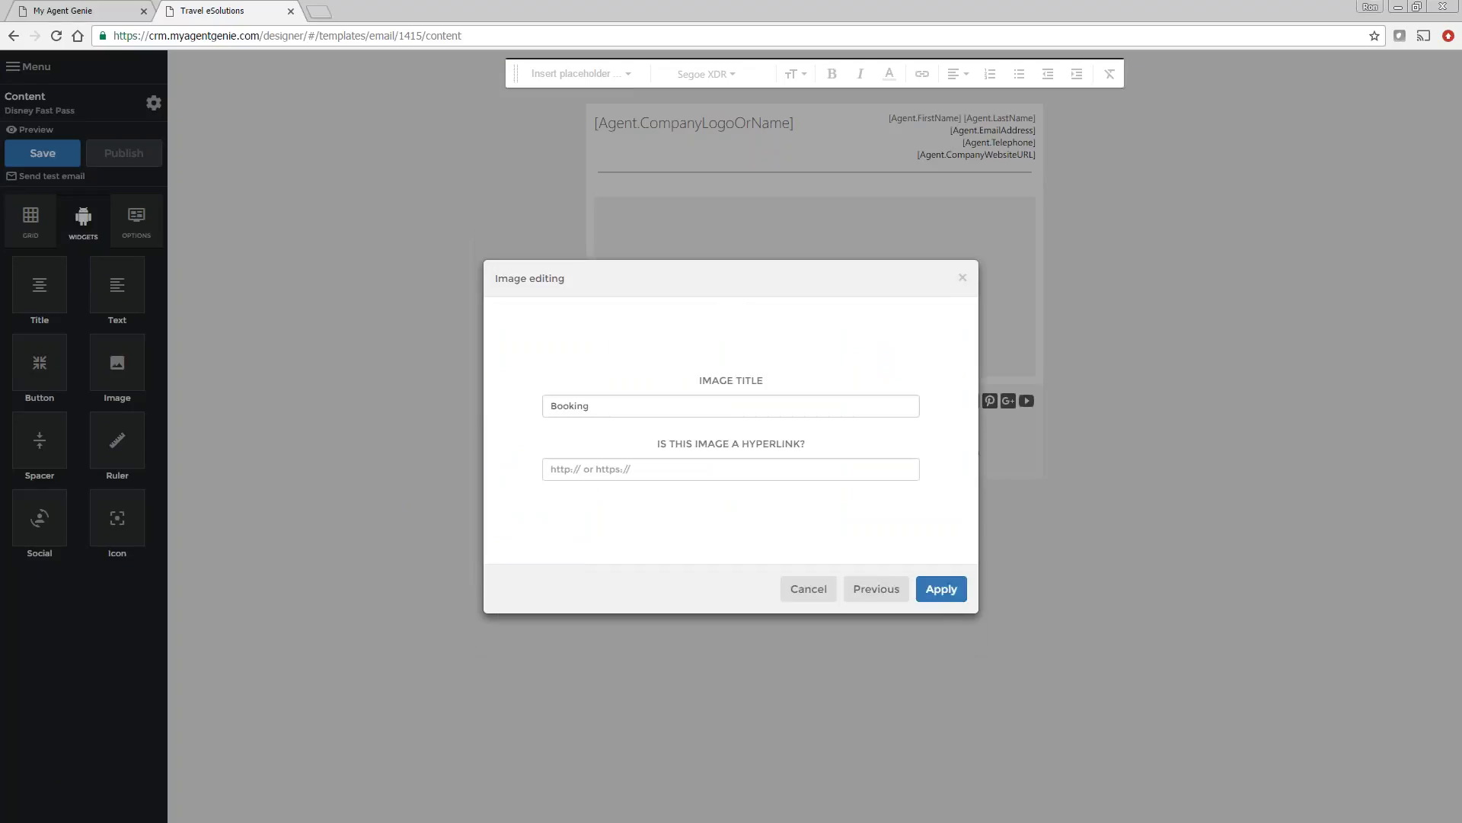
left_click(940, 590)
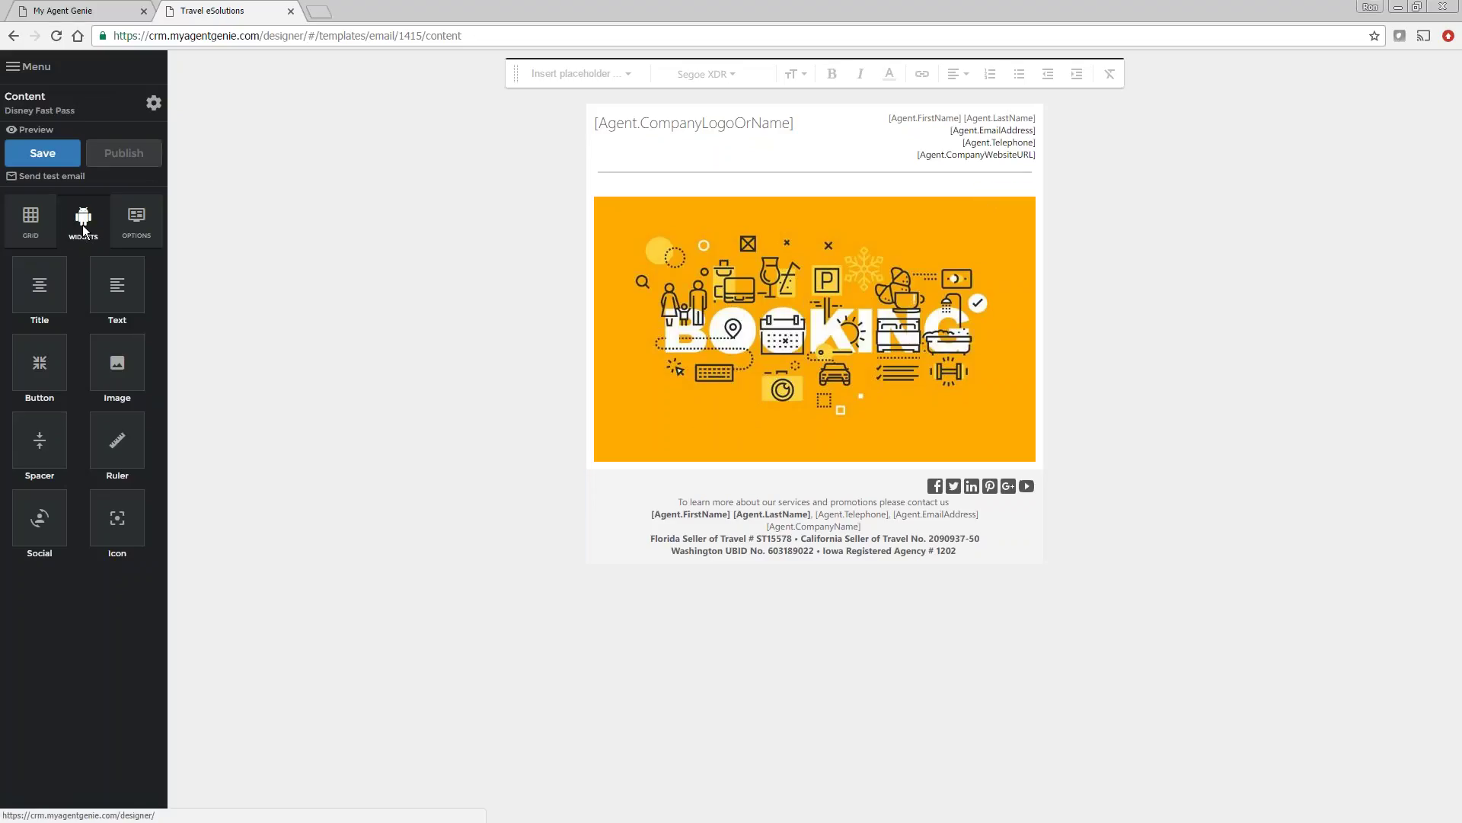
Add a Full grid container below the Booking image and place a Title widget in it.
left_click(38, 226)
left_click_drag(36, 290, 739, 452)
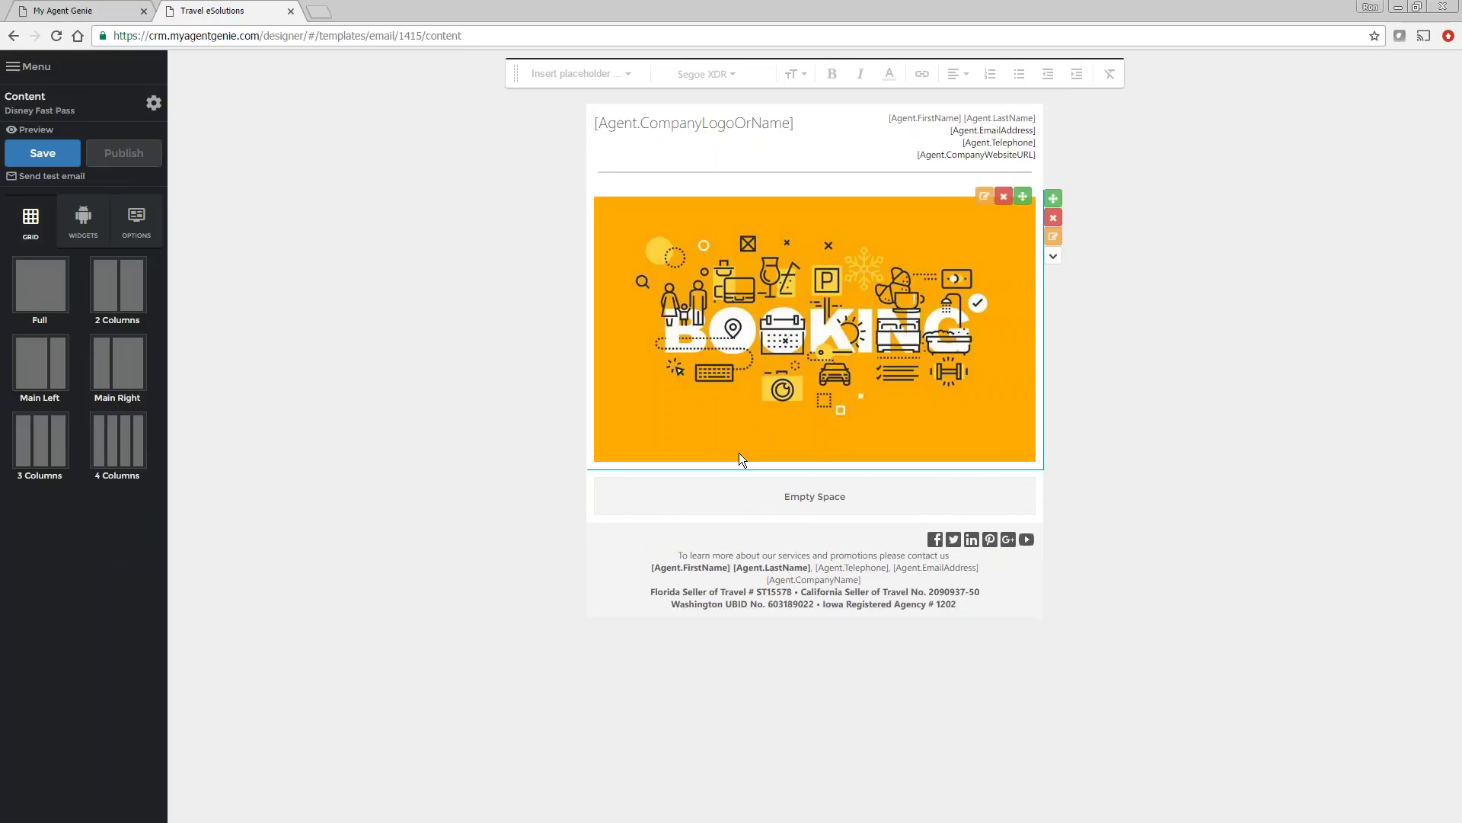
mouse_move(711, 484)
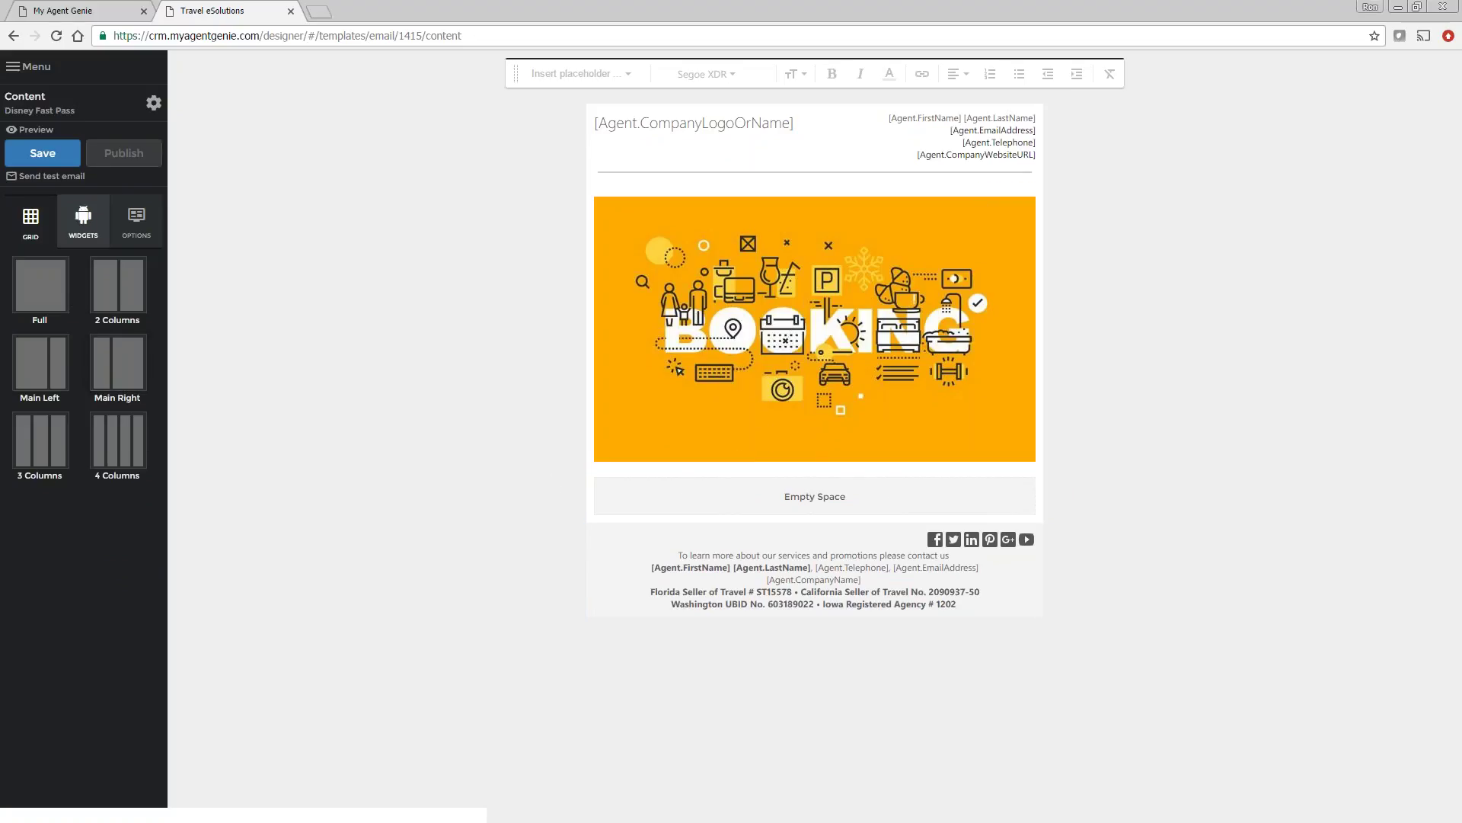
left_click(84, 222)
left_click_drag(44, 288, 724, 511)
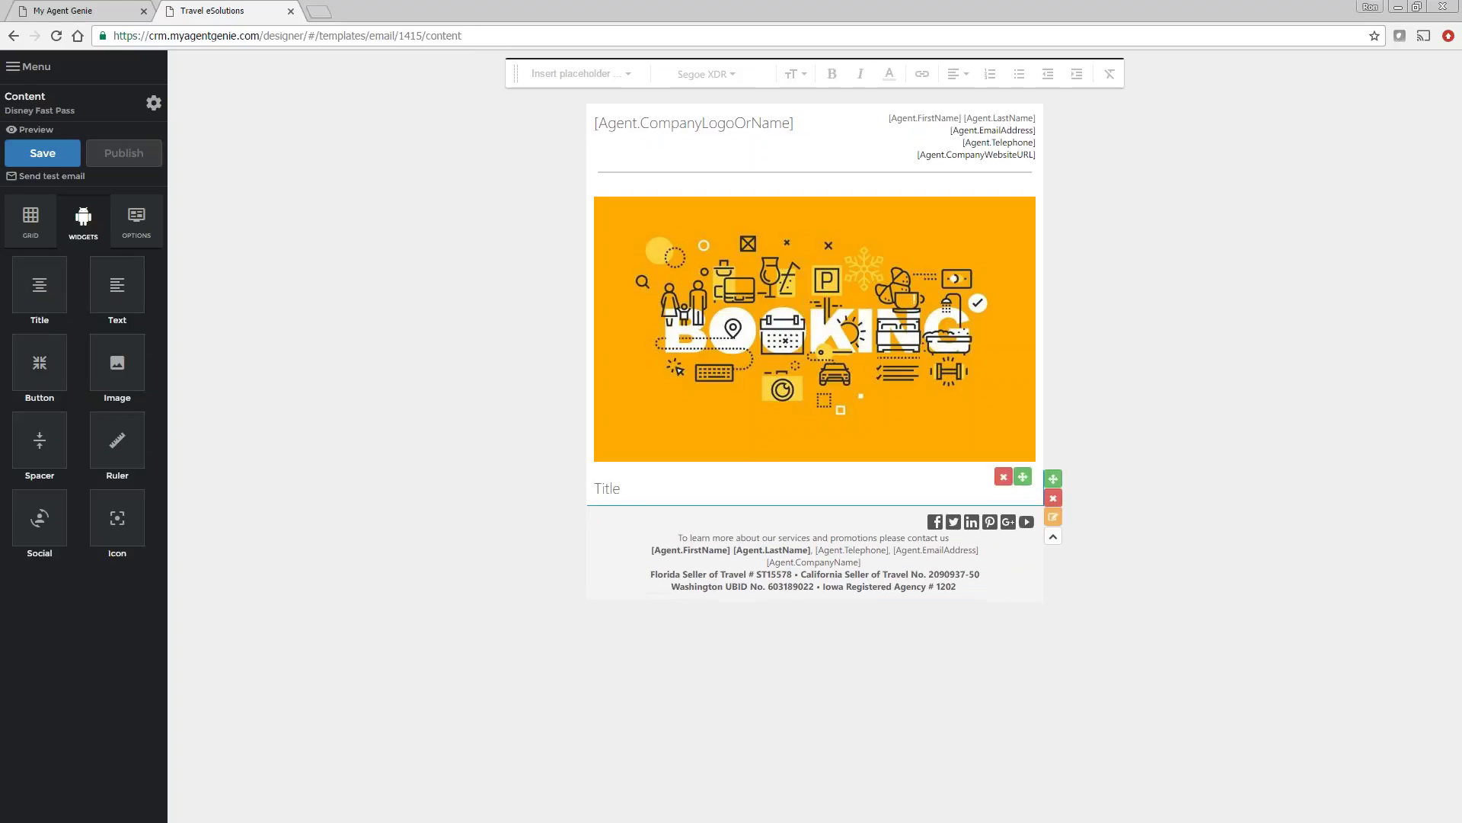
Replace the title text with the greeting "Dear [Client.FirstName]," using the client first name placeholder.
left_click(630, 488)
left_click_drag(630, 487, 573, 488)
type("Dear")
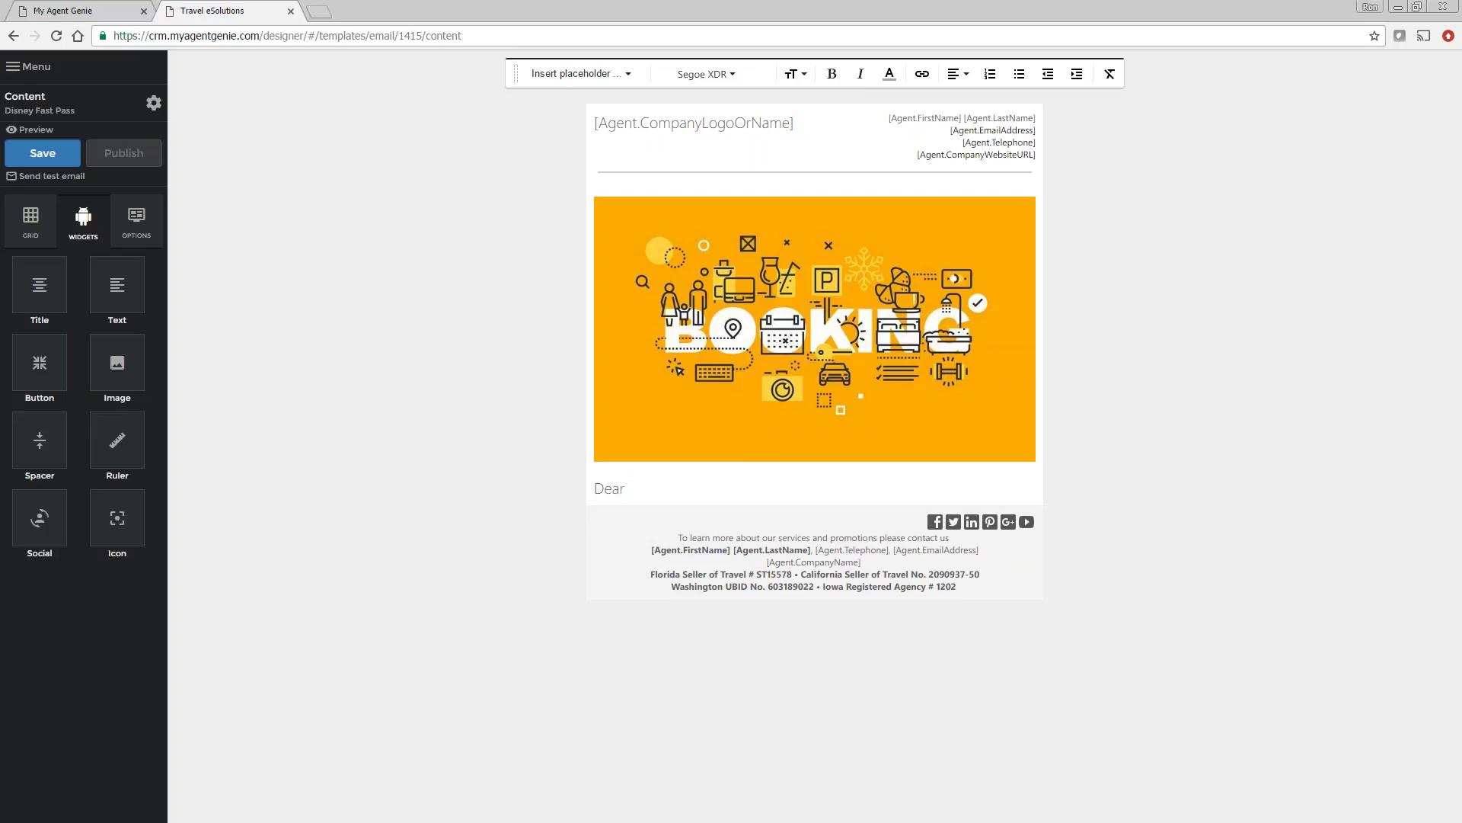
left_click(575, 74)
mouse_move(572, 138)
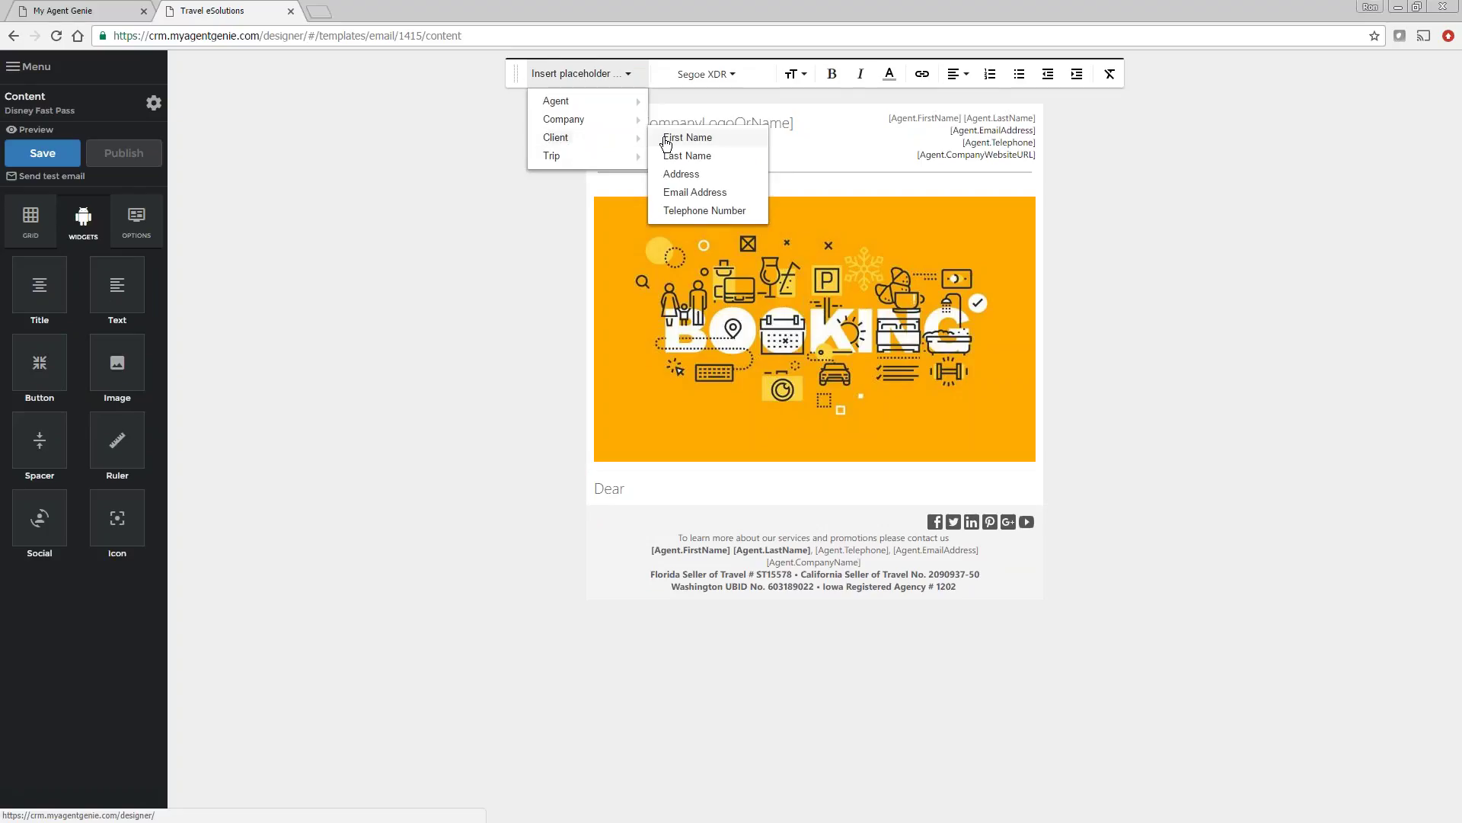
left_click(688, 139)
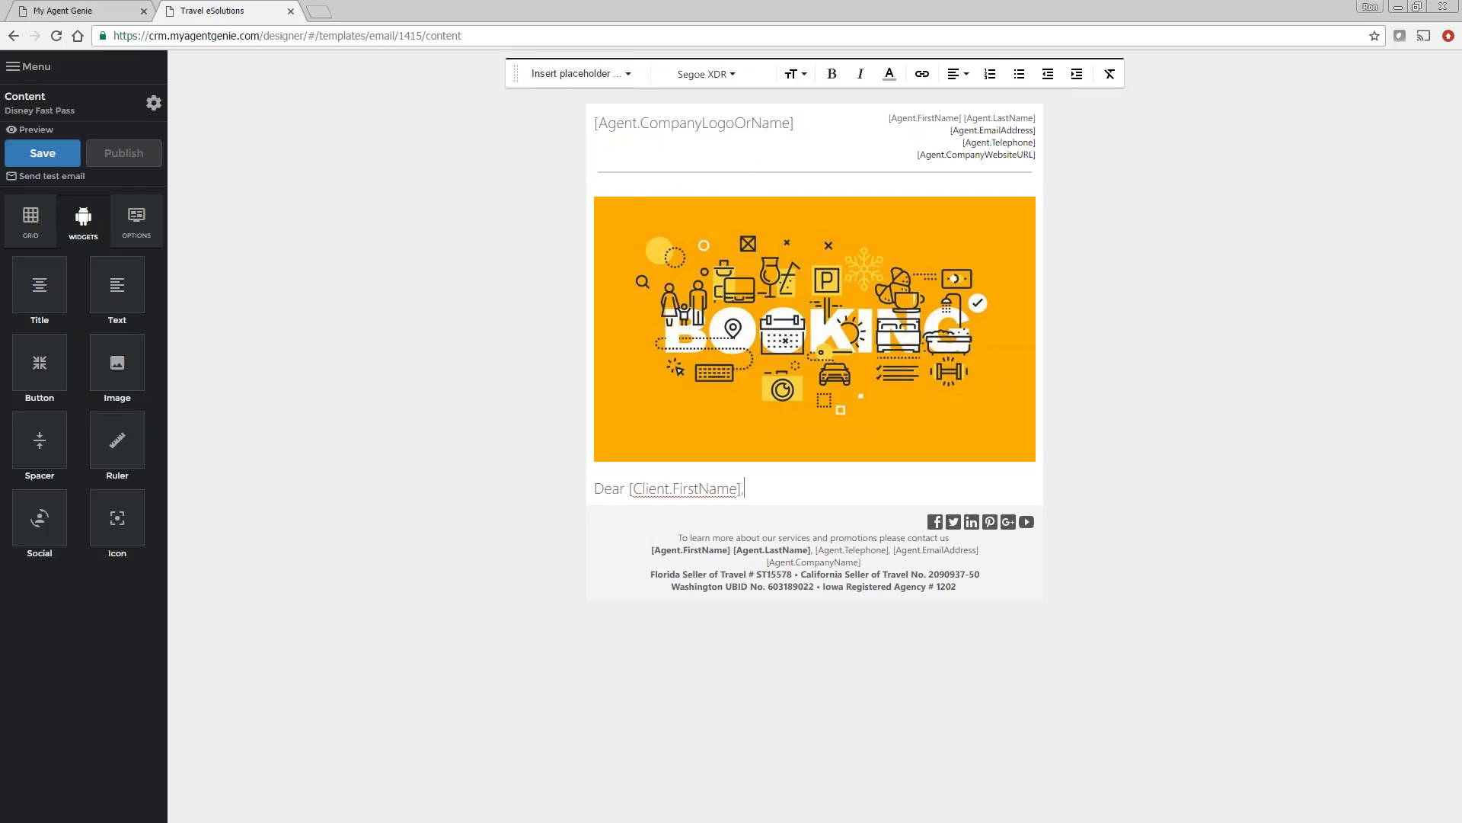
type(",")
key("Return")
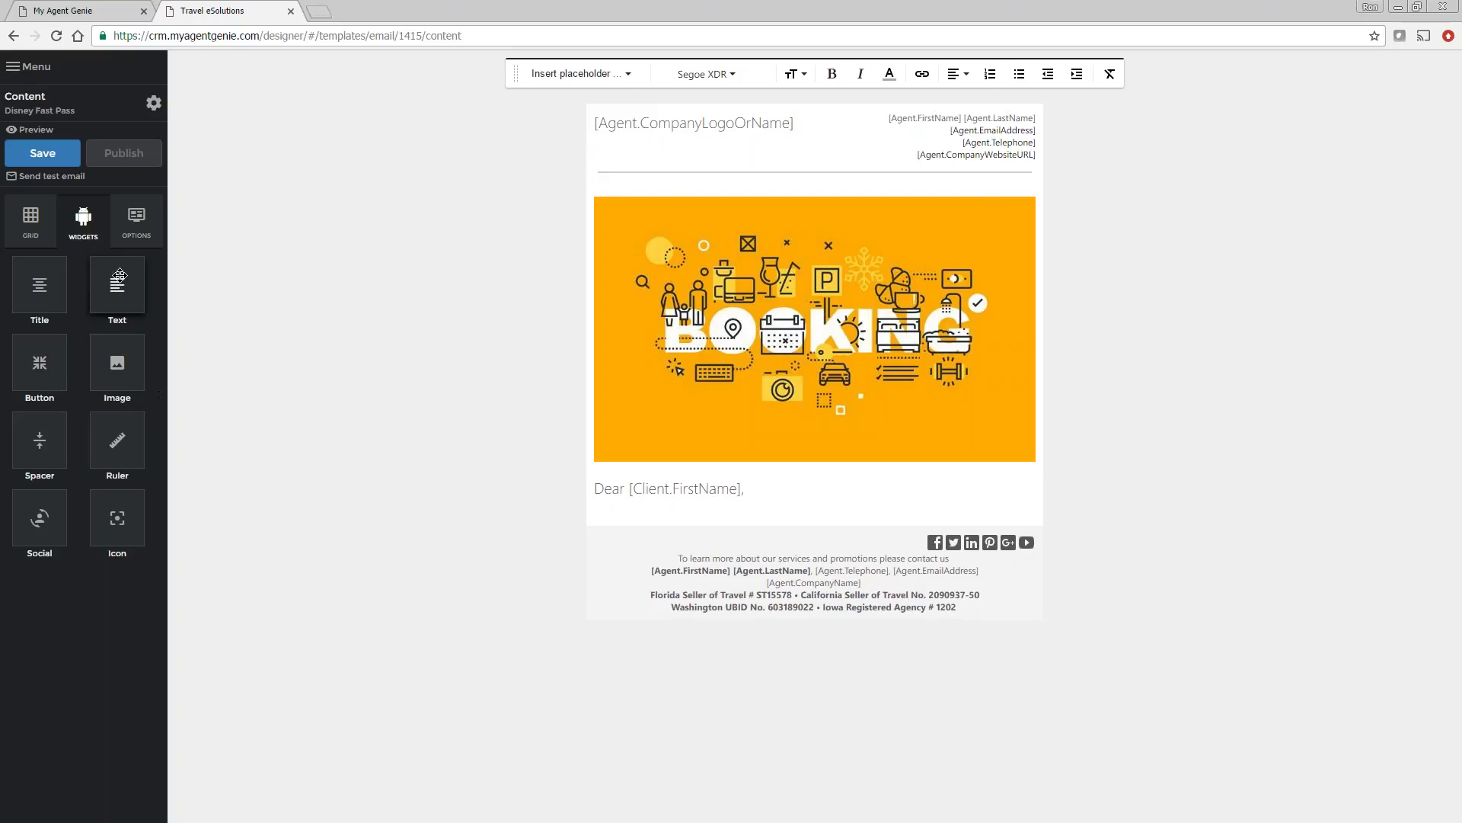
Add a Text widget below the greeting and replace its sample text with "Here is where you would tell them about the fast pass.".
left_click_drag(114, 280, 680, 535)
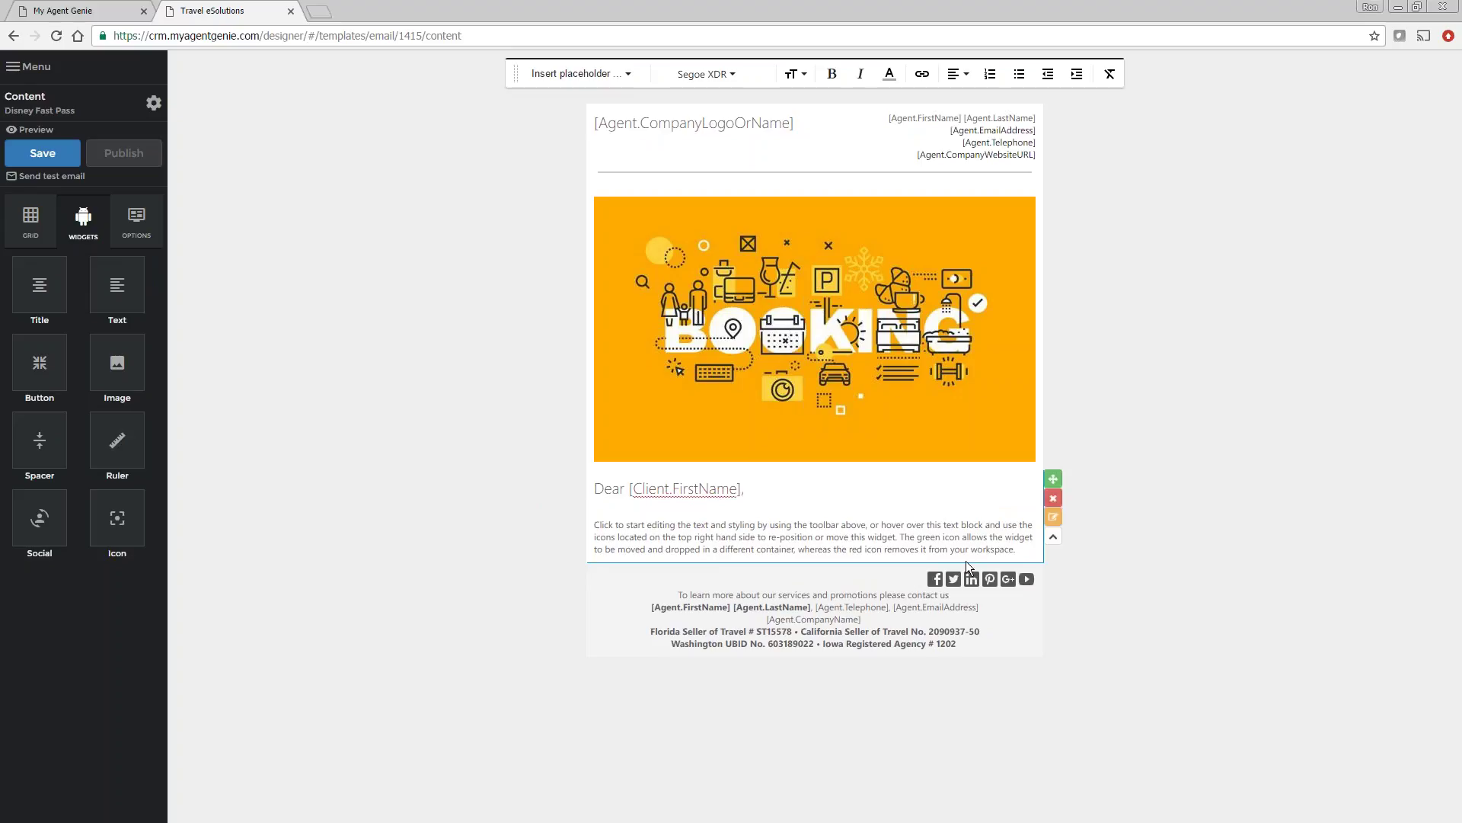
left_click(1018, 549)
left_click_drag(1019, 550, 572, 522)
type("Her")
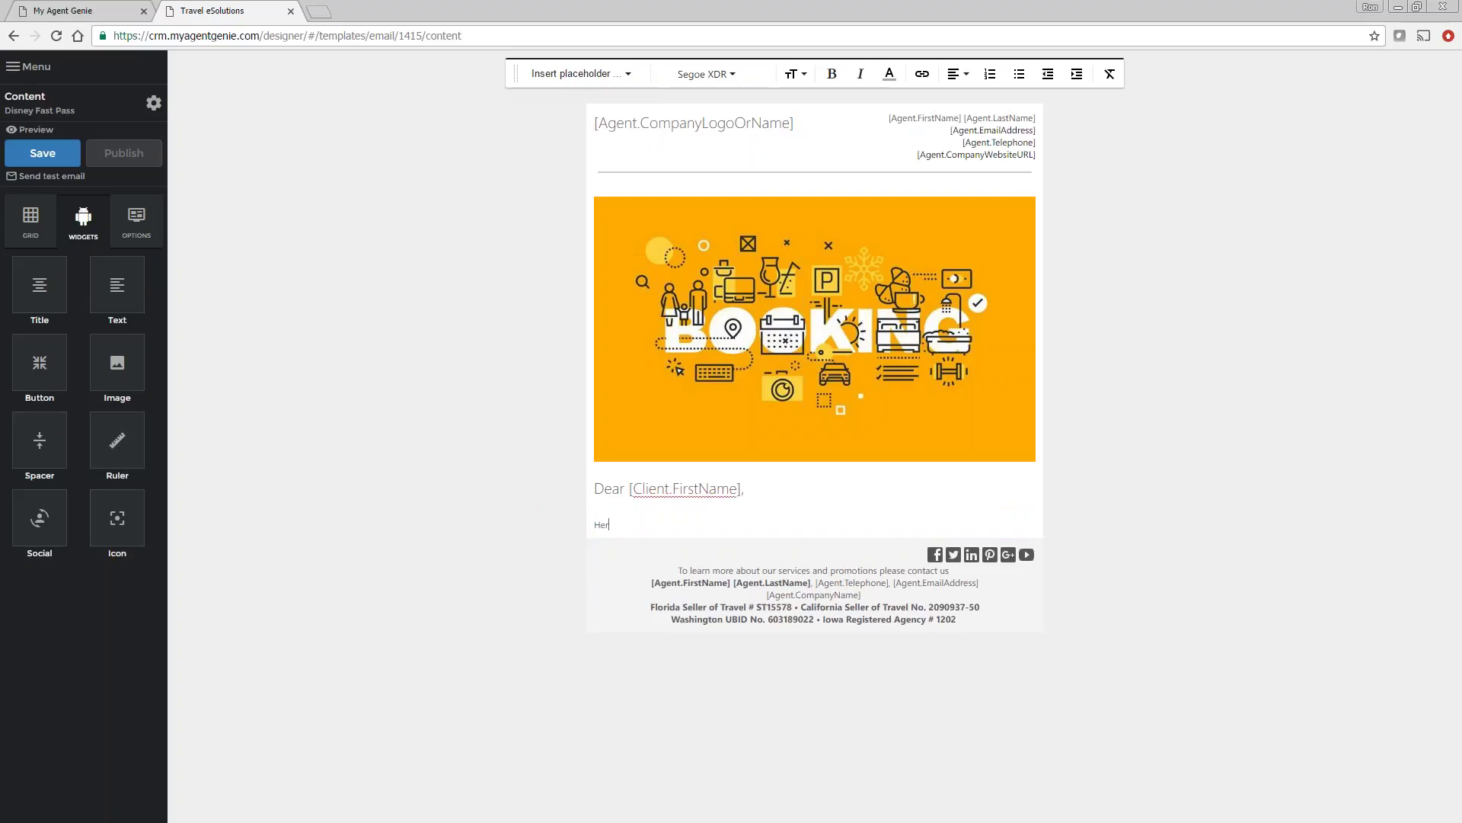
type("e is where you wouild")
key("BackSpace")
key("BackSpace")
type("ld tell them about")
key("Return")
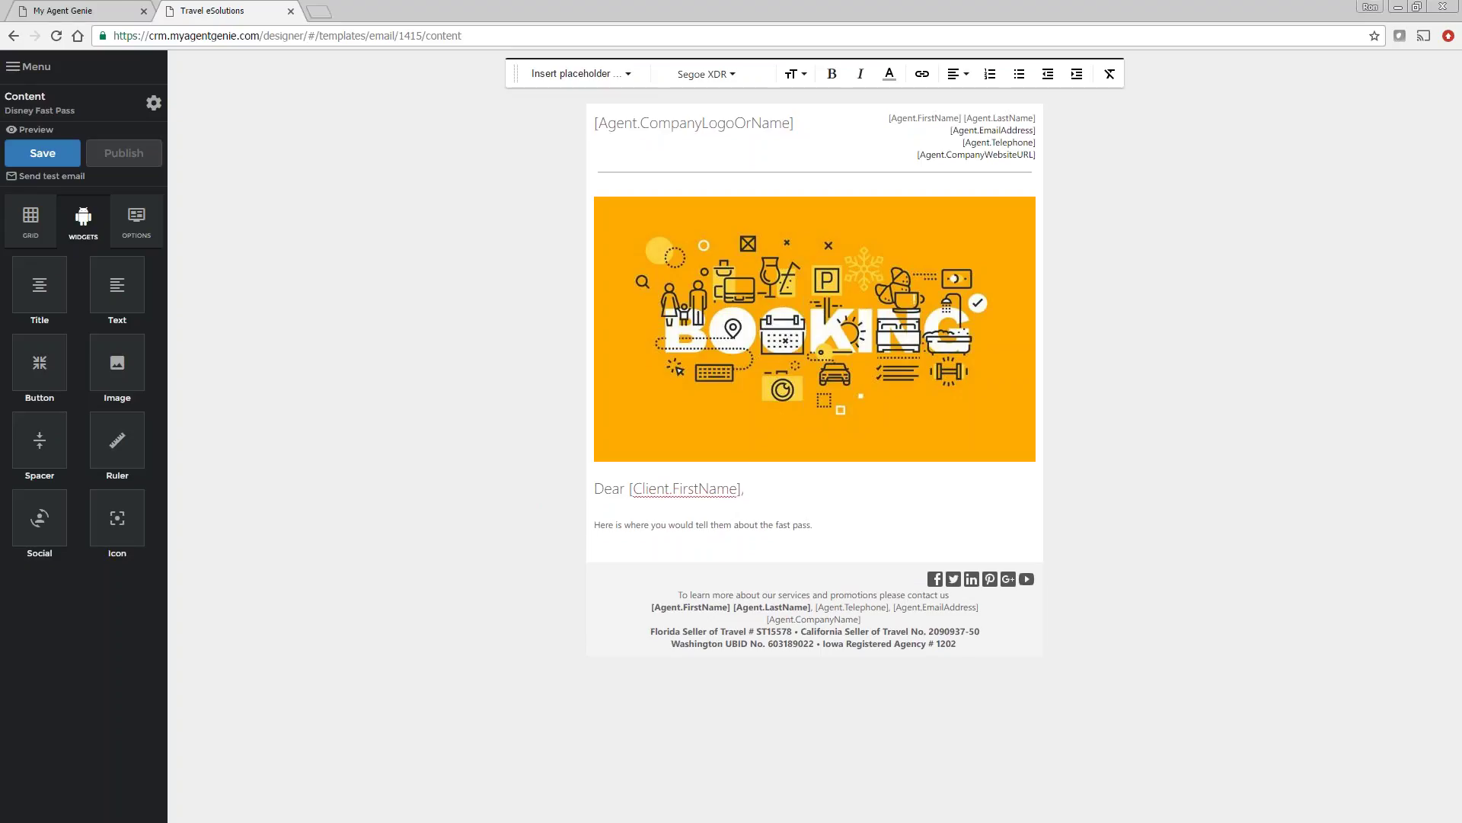
Insert the agent's first name and last name placeholders on one line below the fast pass sentence.
left_click(581, 76)
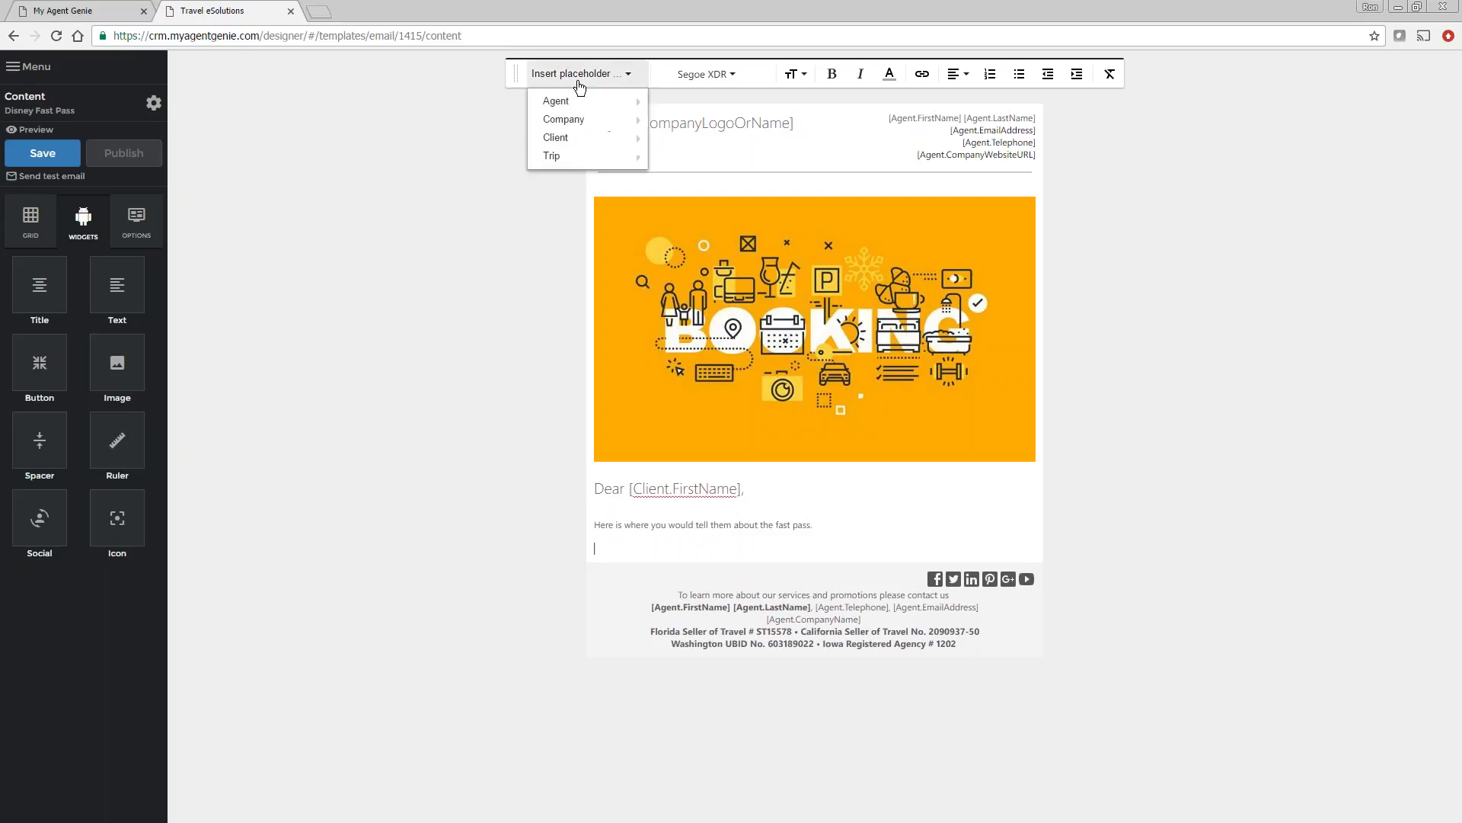
mouse_move(581, 102)
left_click(694, 106)
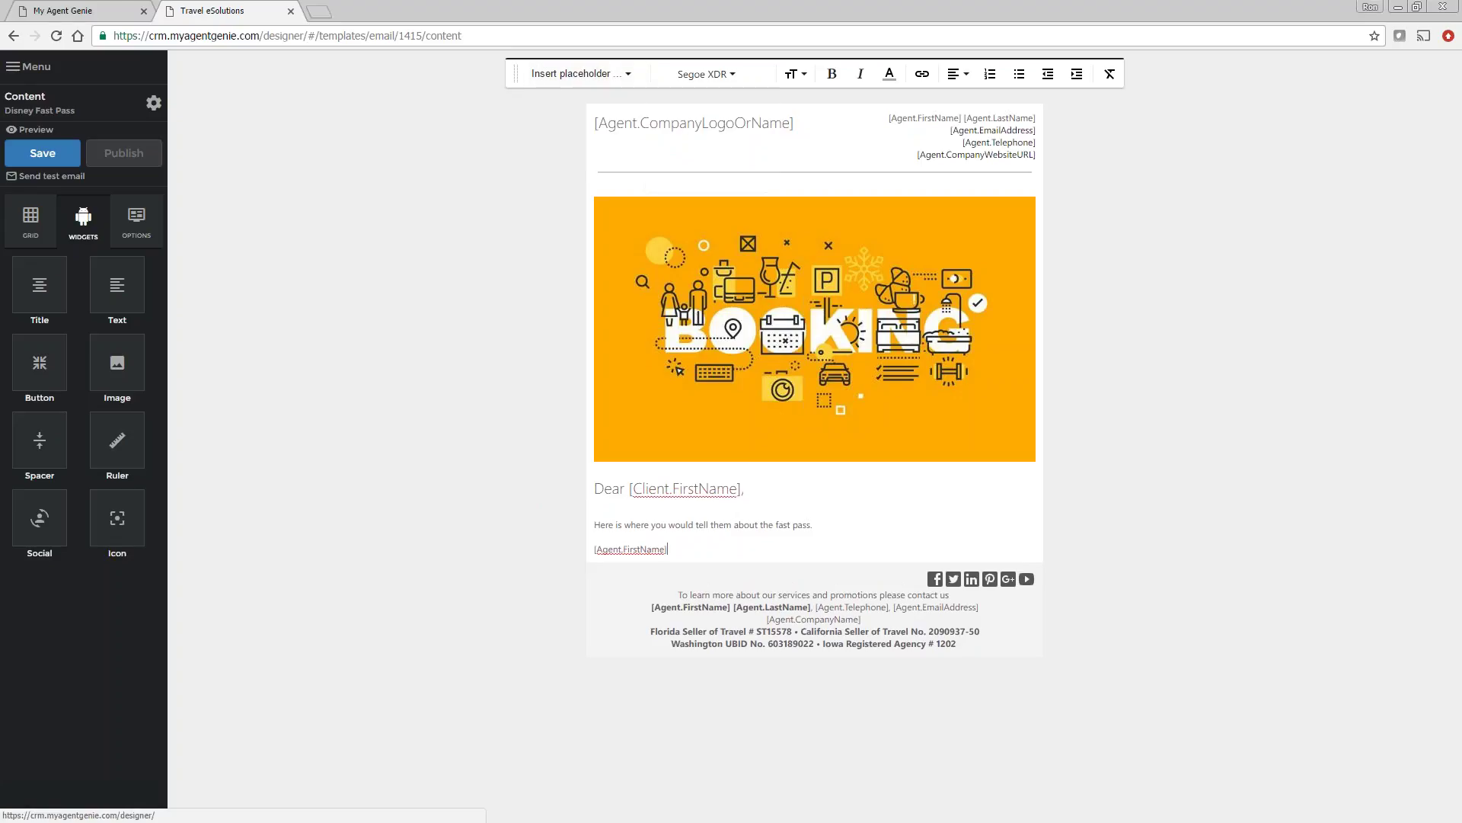
left_click(579, 76)
mouse_move(586, 102)
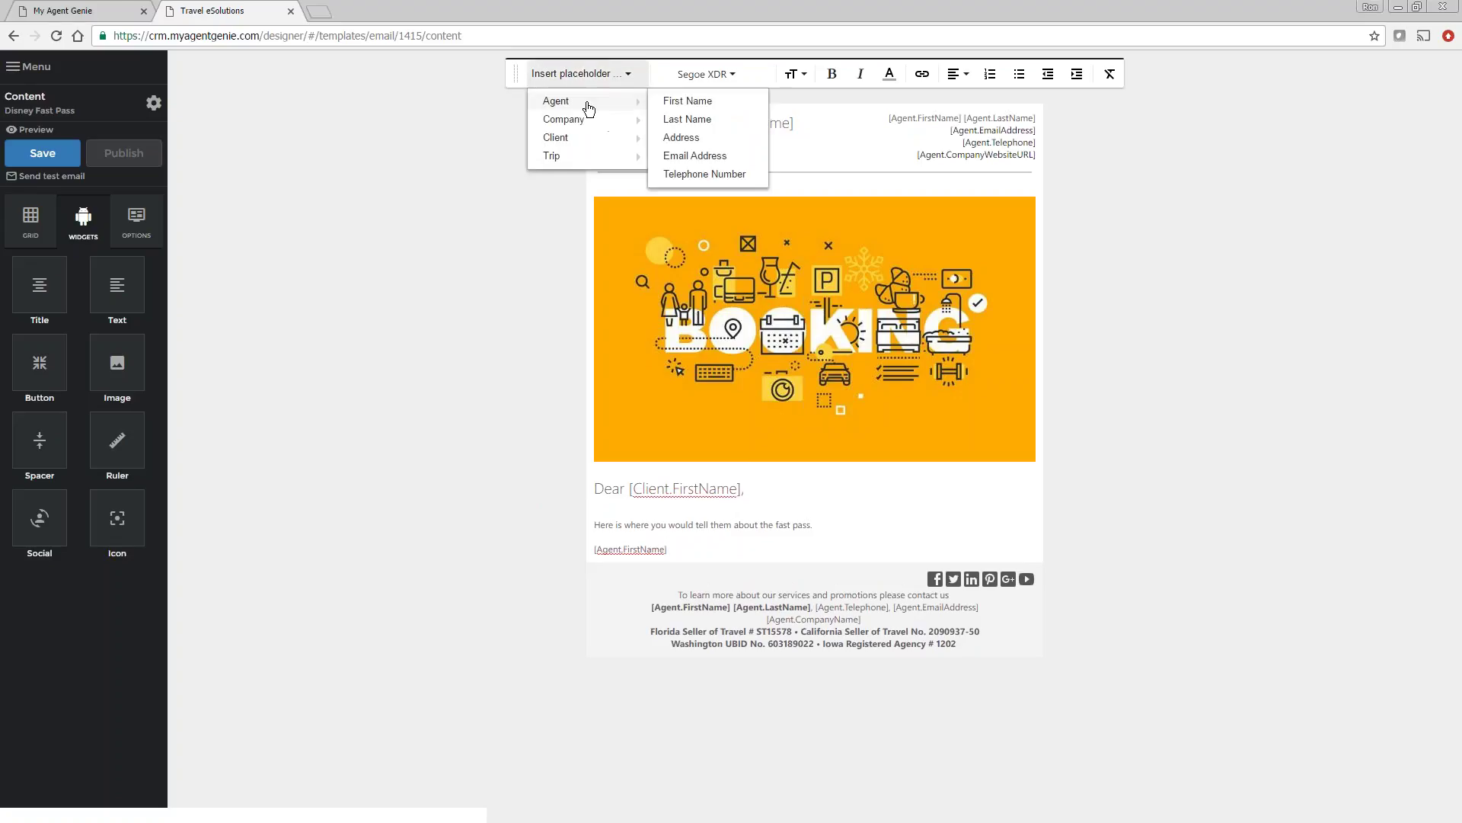
left_click(673, 119)
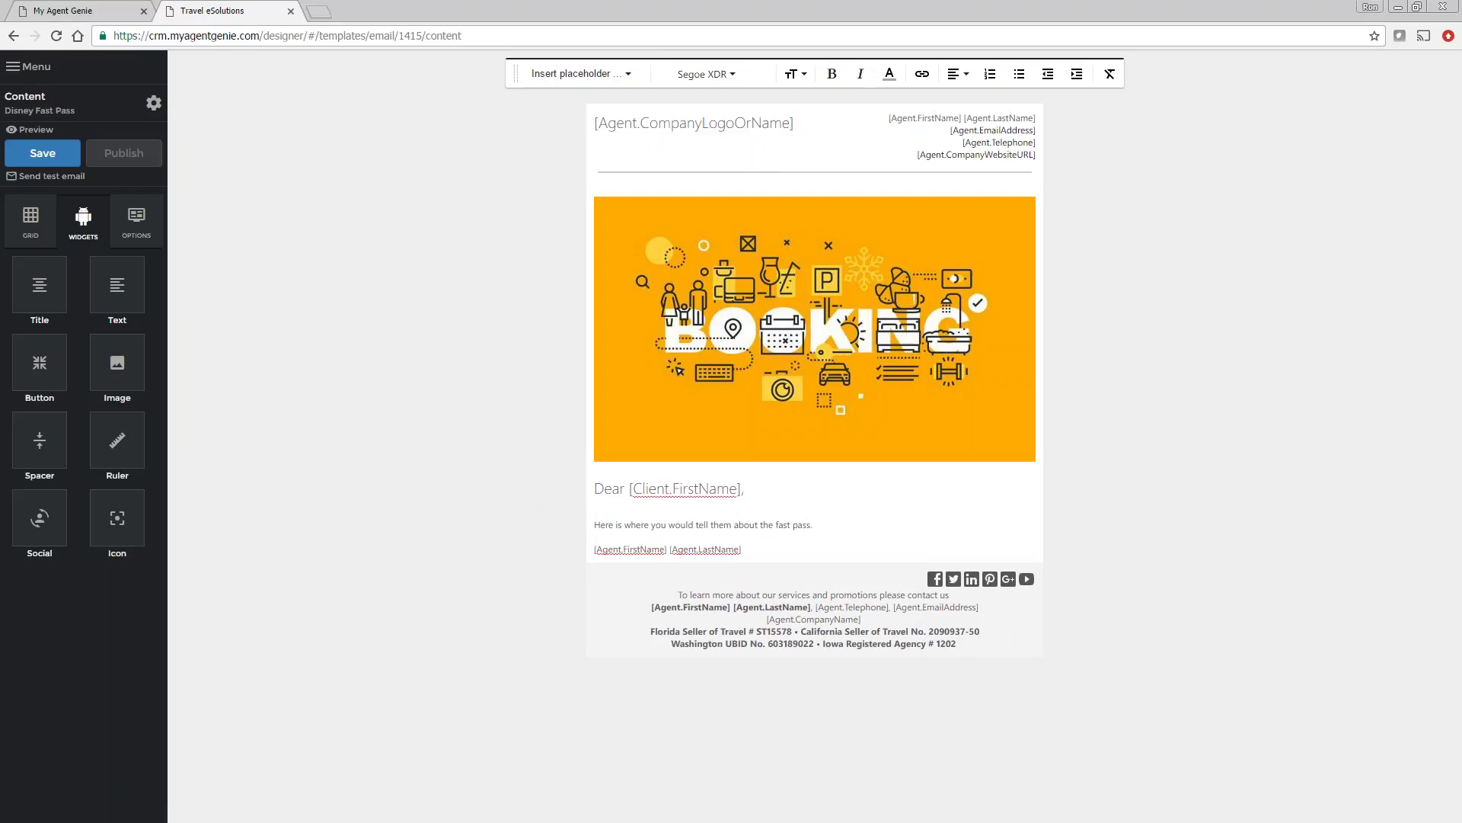
key("Return")
Insert the agent's email address and telephone number placeholders on separate lines below the agent name.
left_click(576, 74)
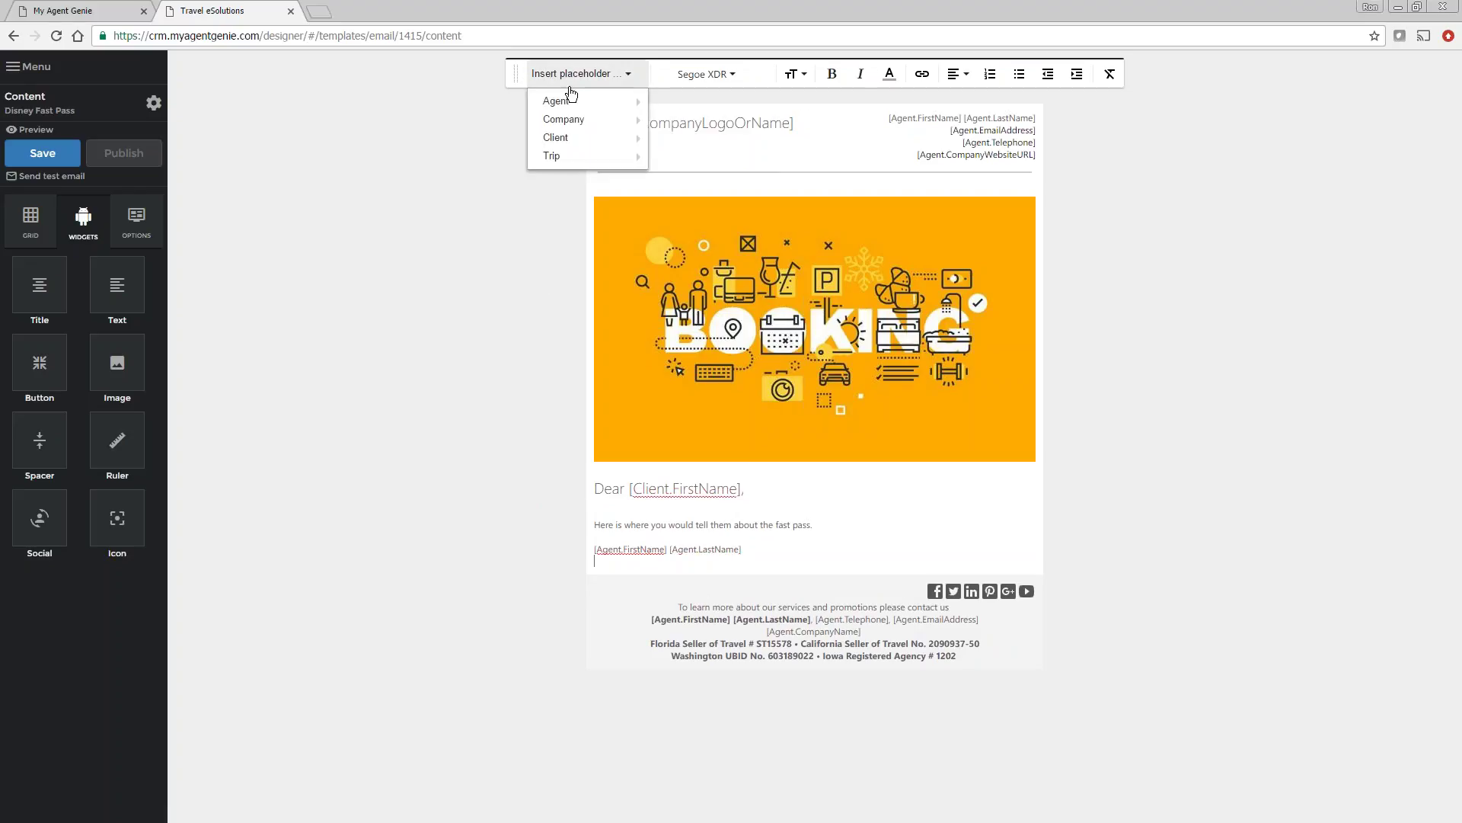
mouse_move(580, 102)
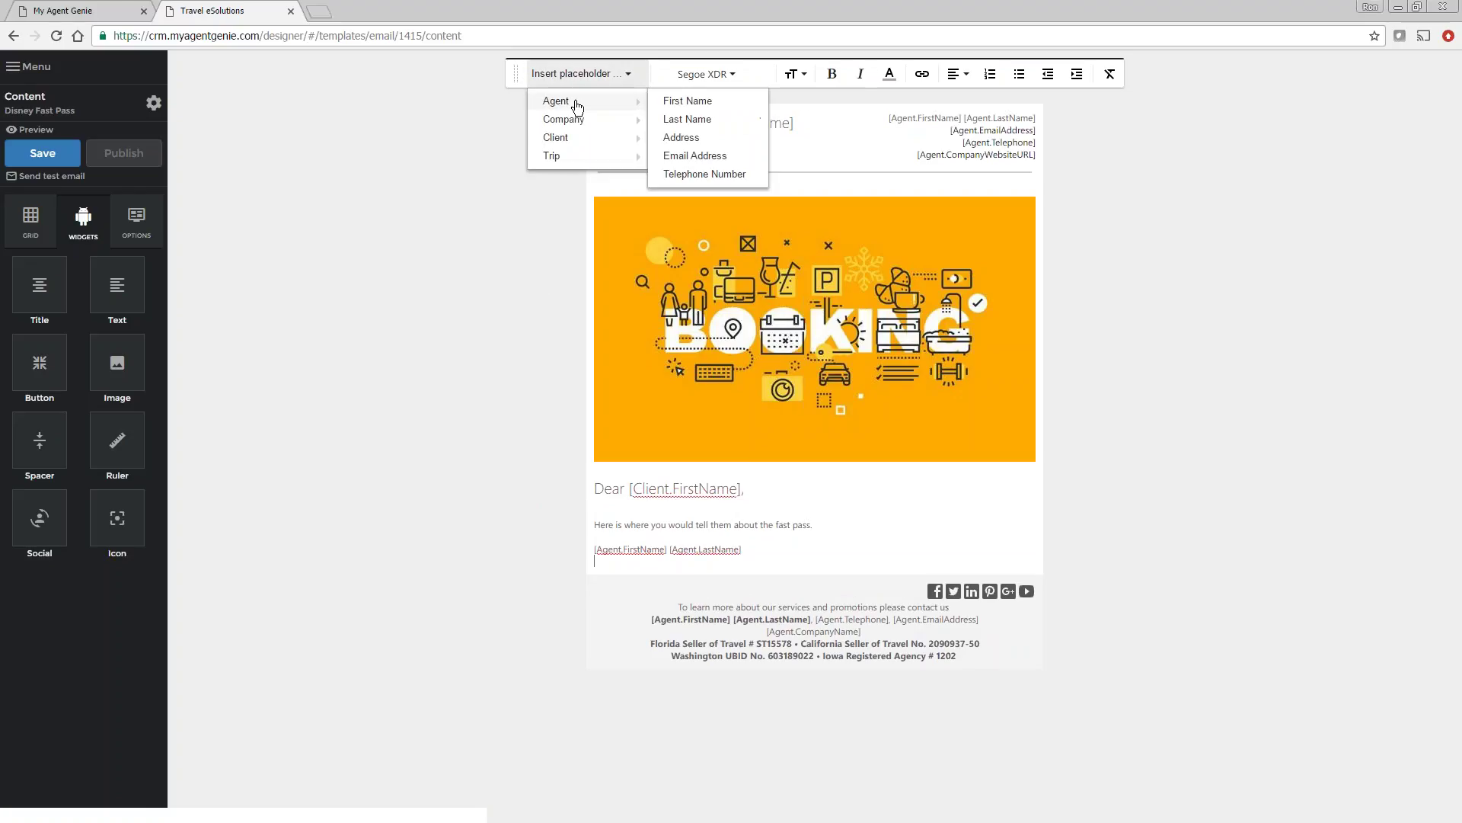
left_click(695, 155)
key("Return")
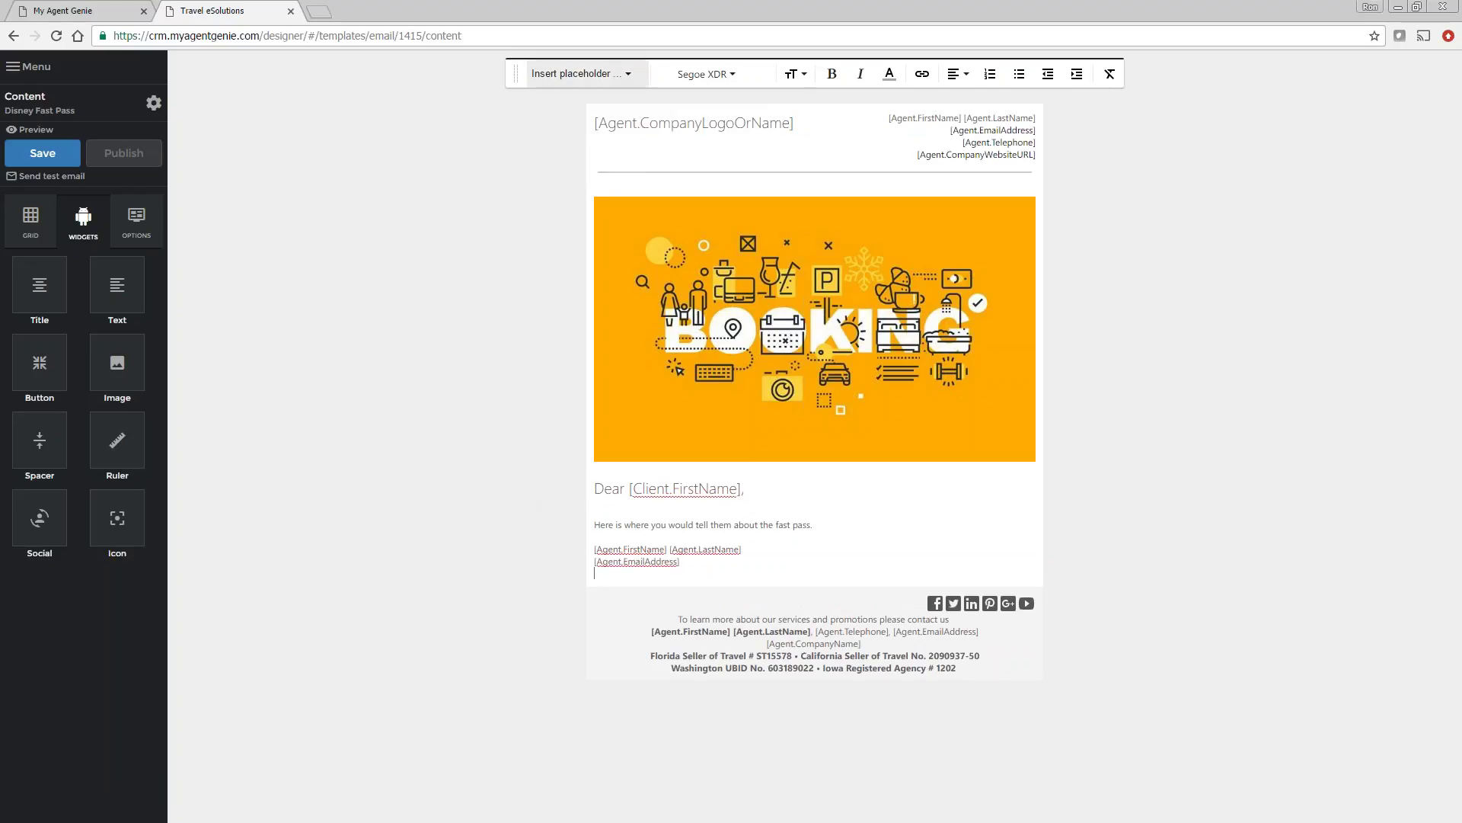
left_click(601, 74)
mouse_move(597, 145)
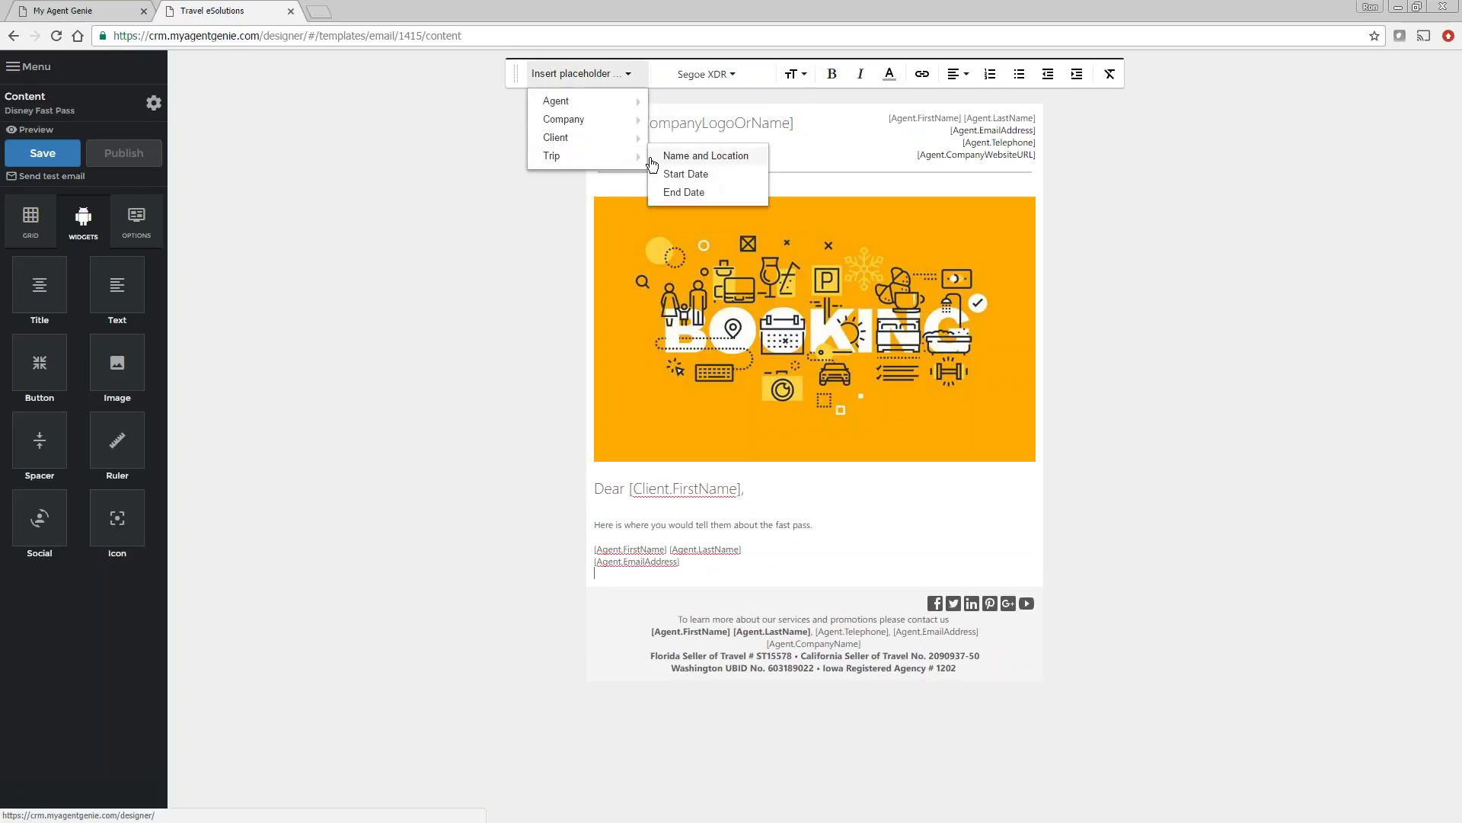
mouse_move(596, 116)
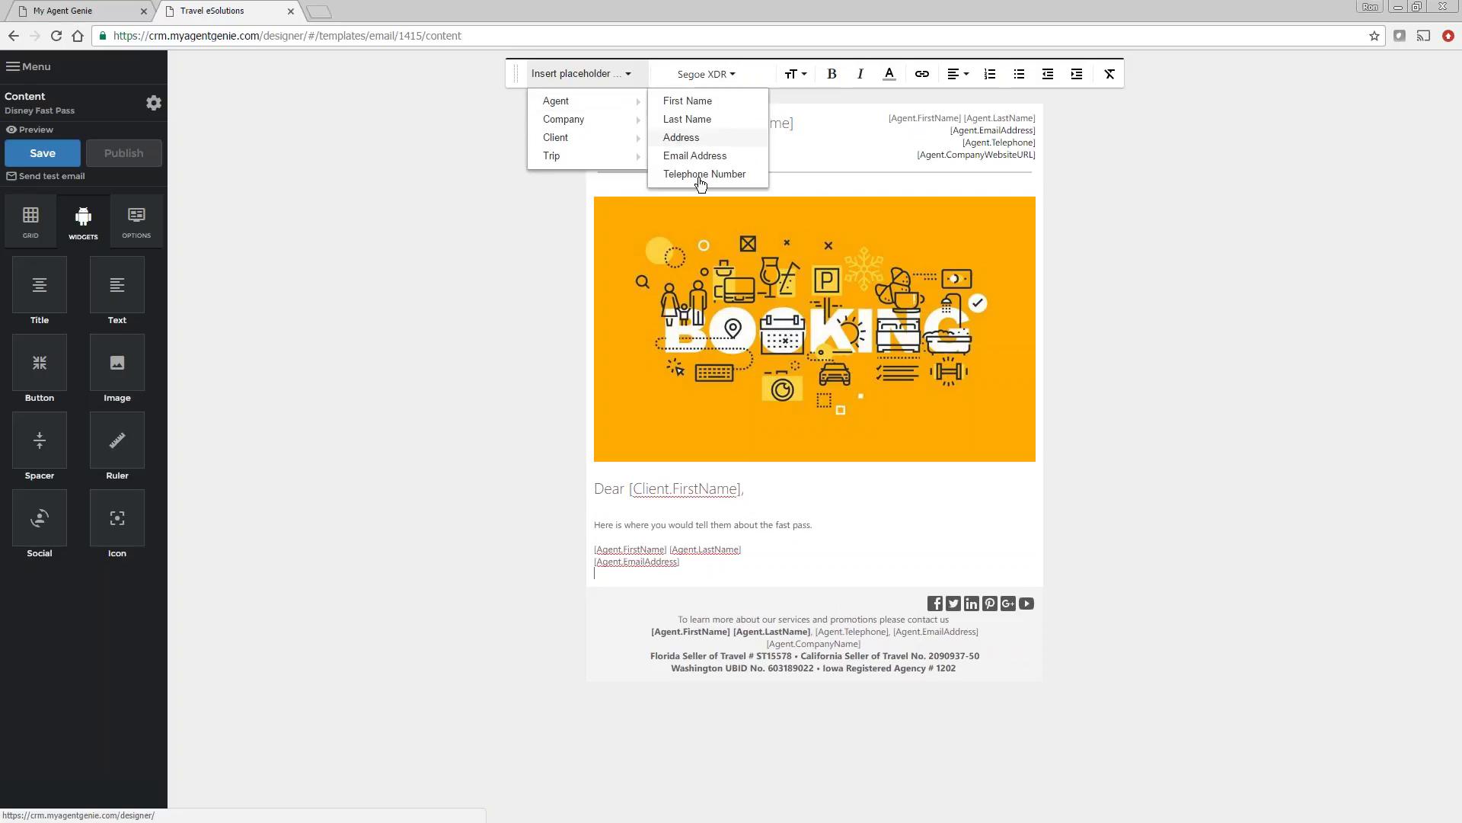
left_click(699, 173)
key("Return")
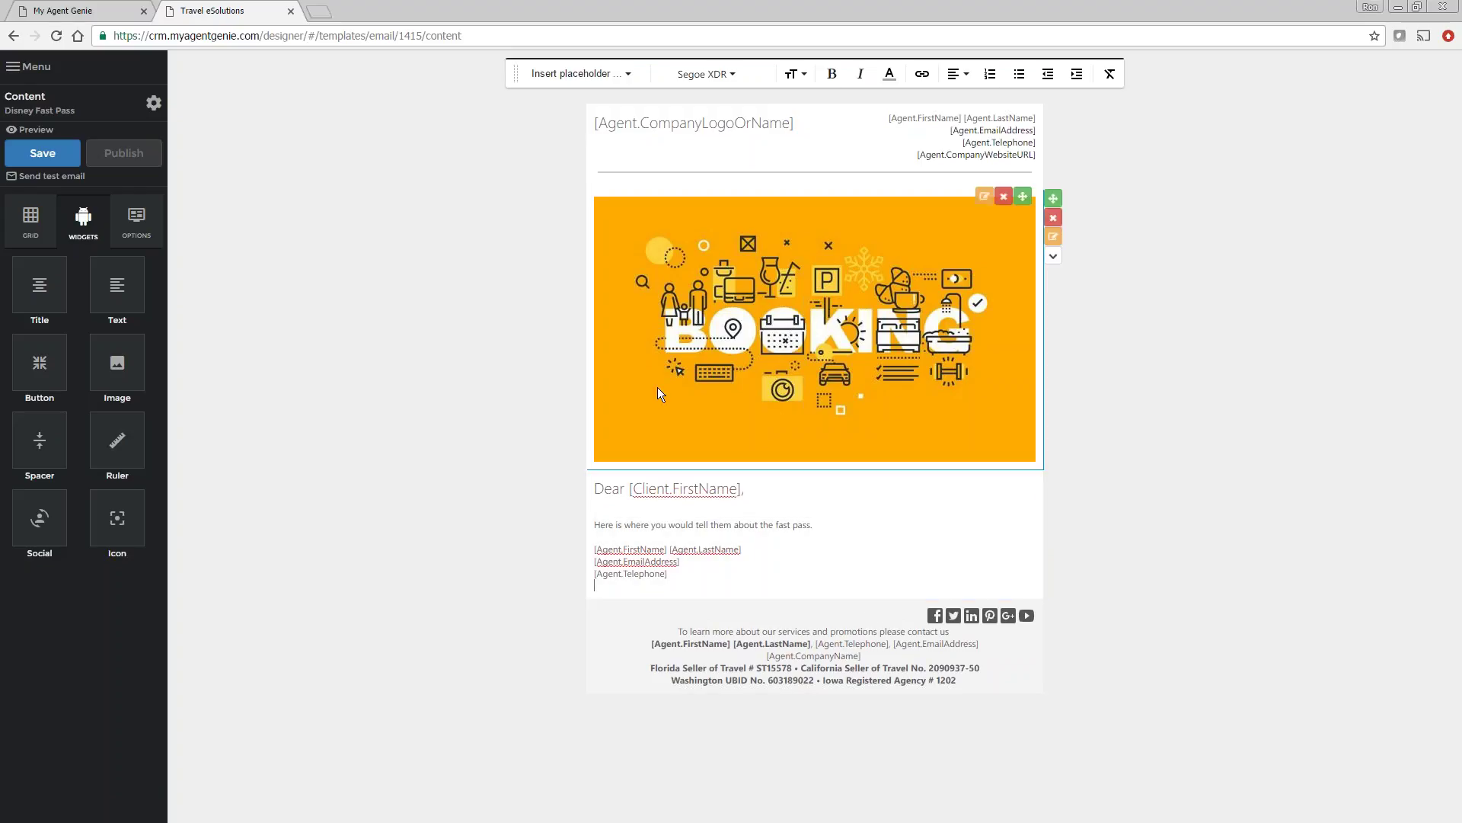
Save the Disney Fast Pass template and return to the email templates list.
left_click(59, 153)
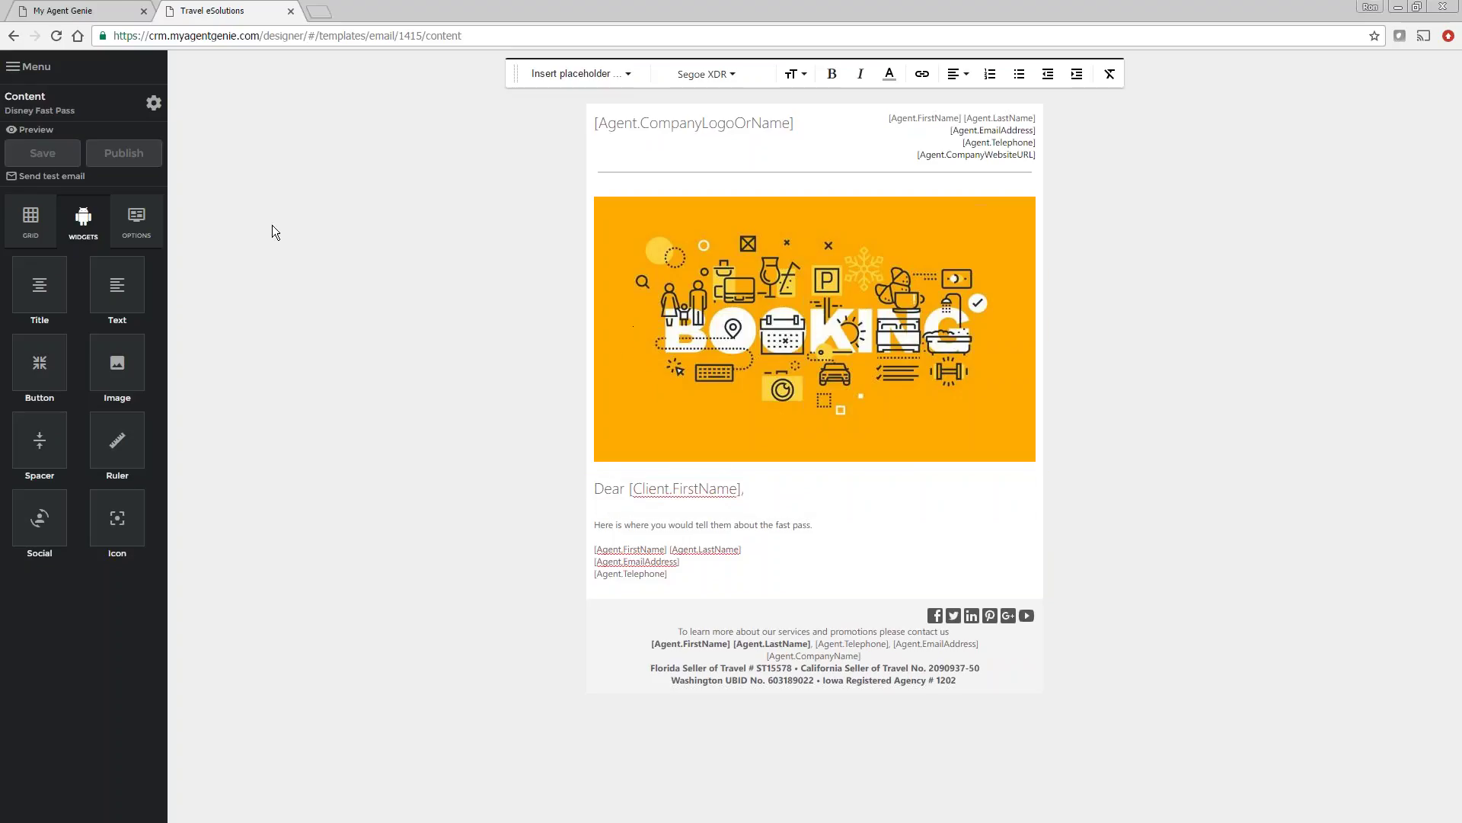
left_click(37, 67)
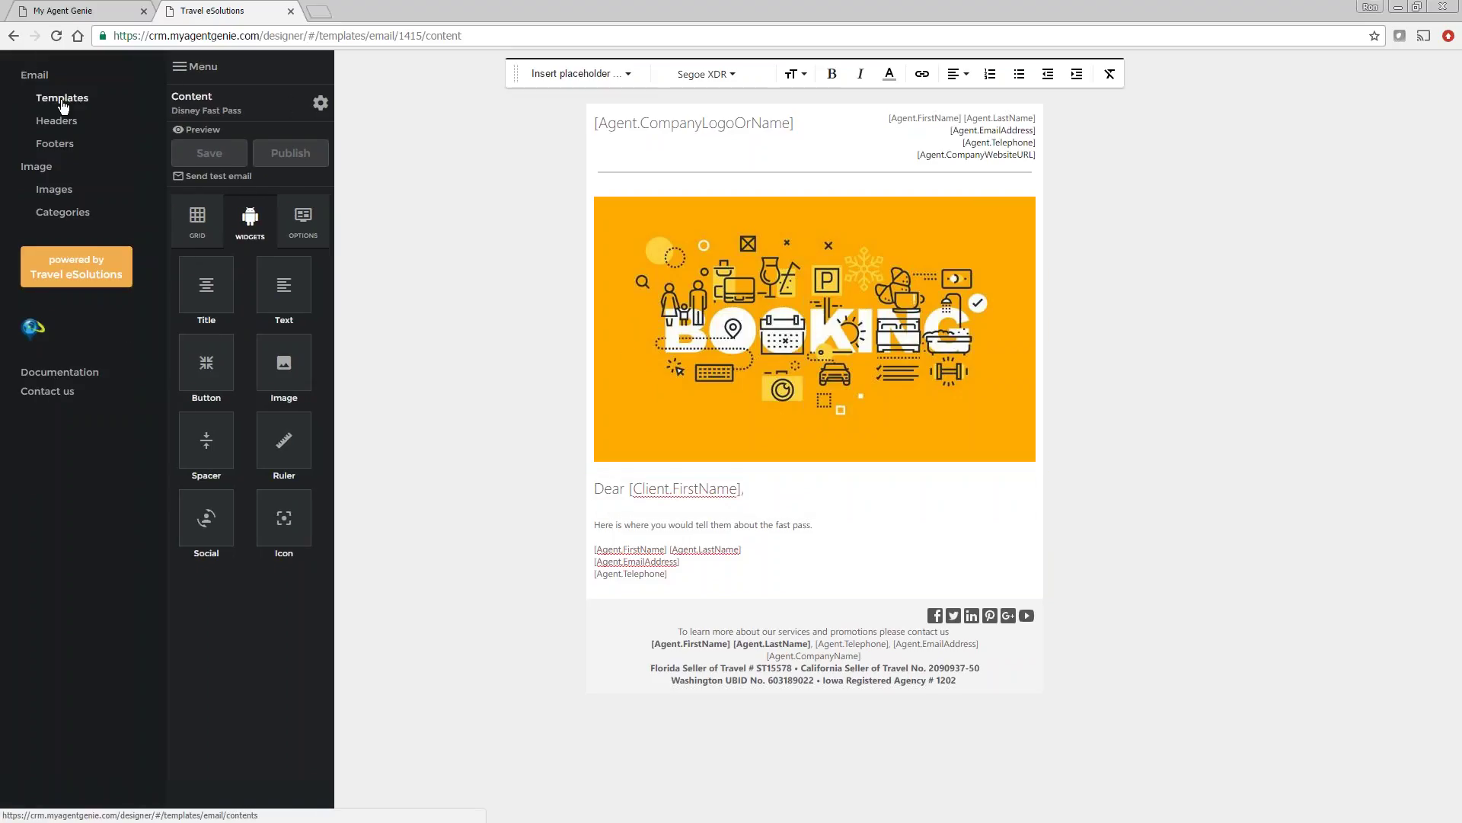
left_click(63, 100)
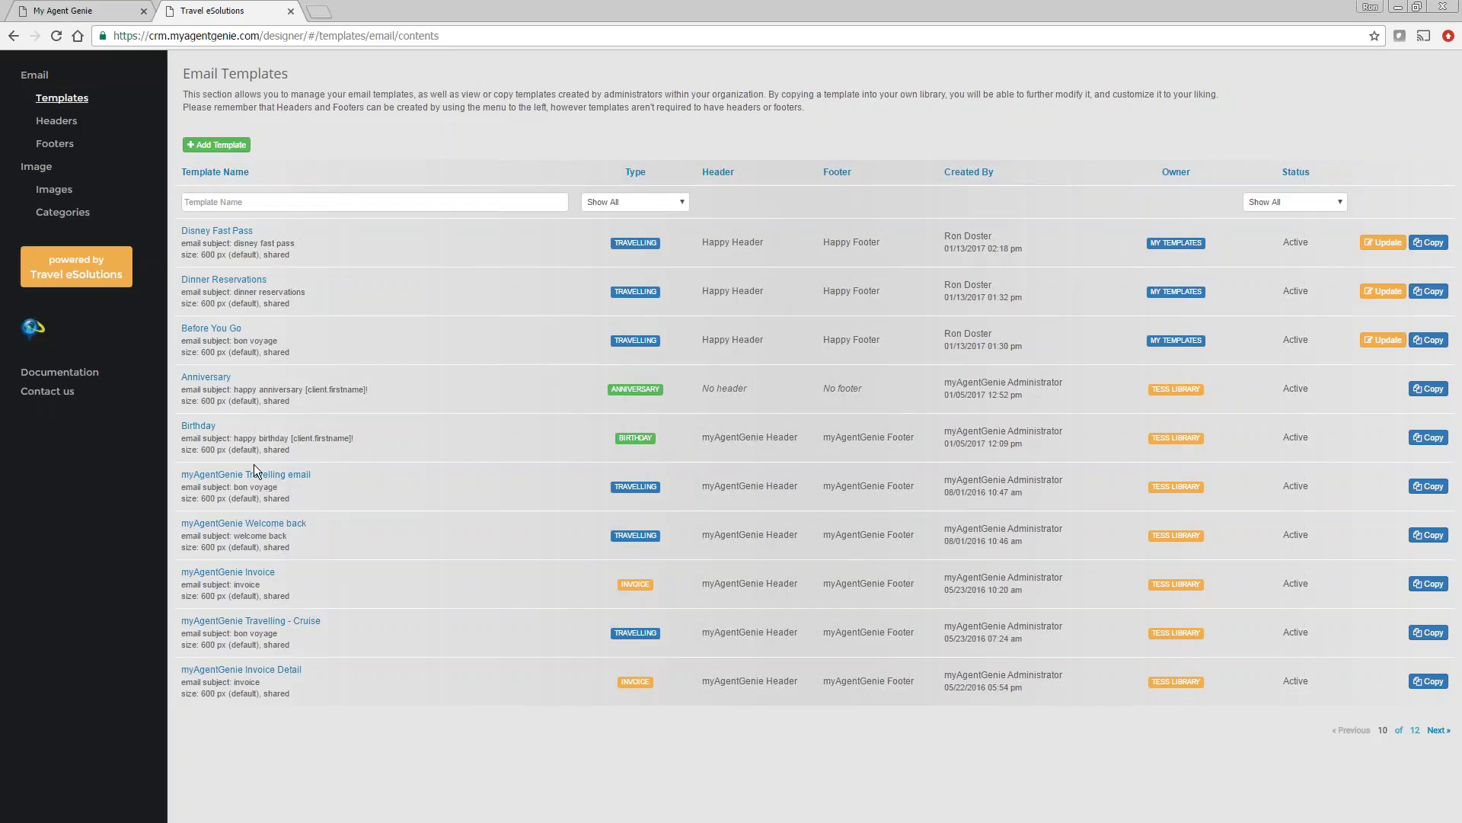
Switch back to My Agent Genie and open the Disney/Resort workspace extension.
left_click(101, 12)
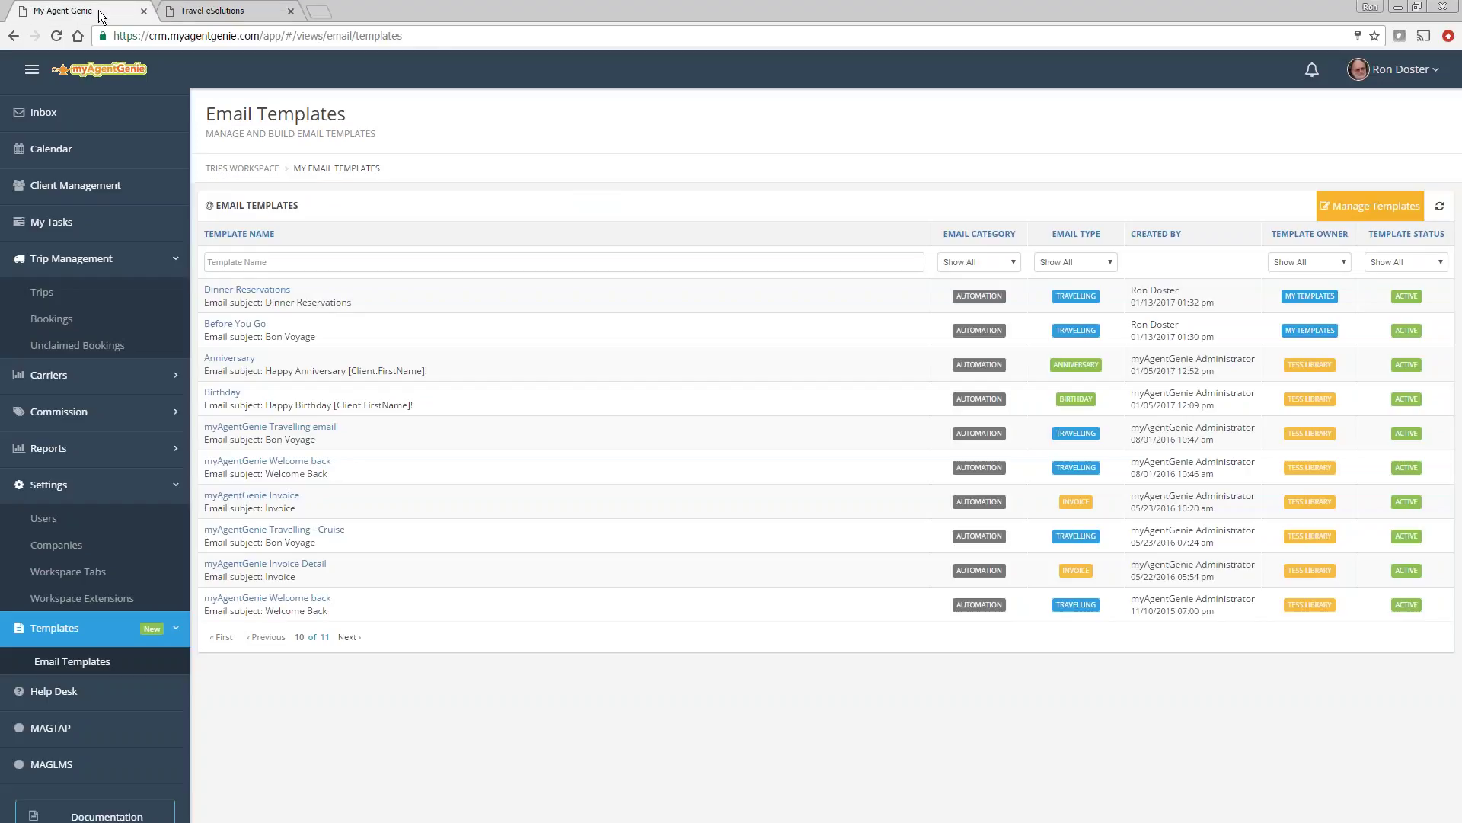
left_click(99, 598)
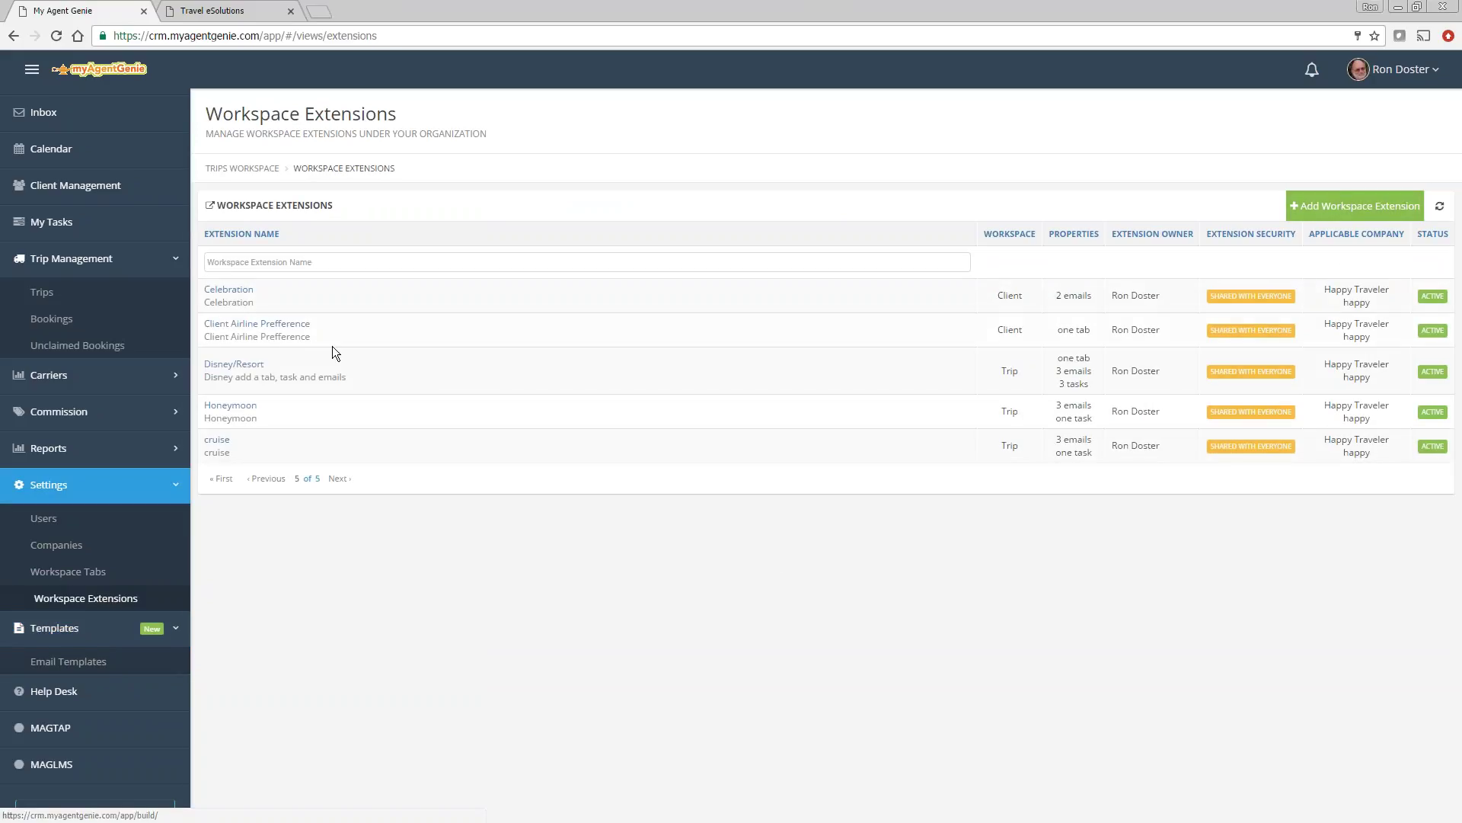
left_click(234, 365)
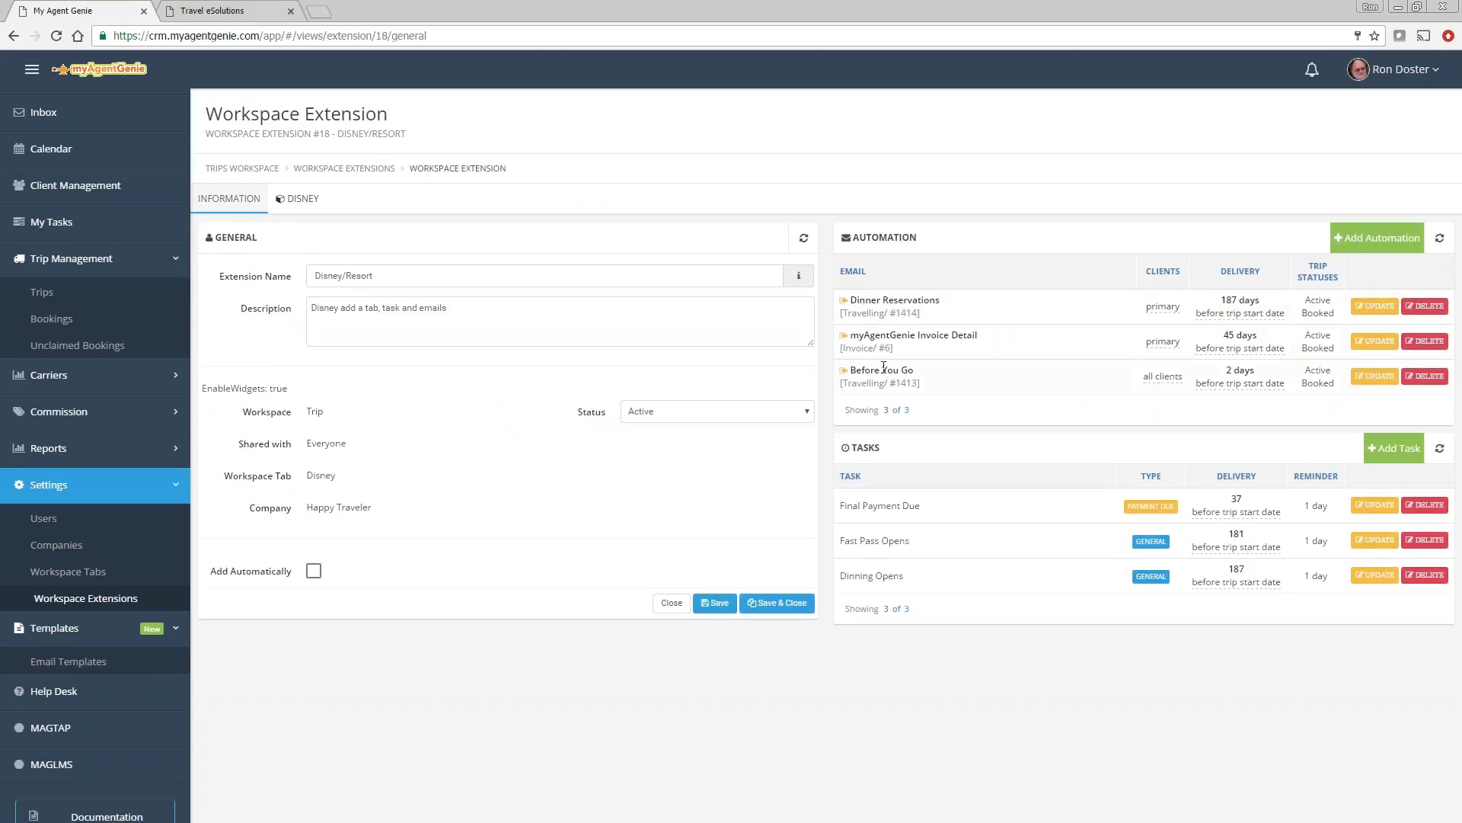
Start a new automation email of type Travelling, triggered by the Active trip status.
left_click(1377, 239)
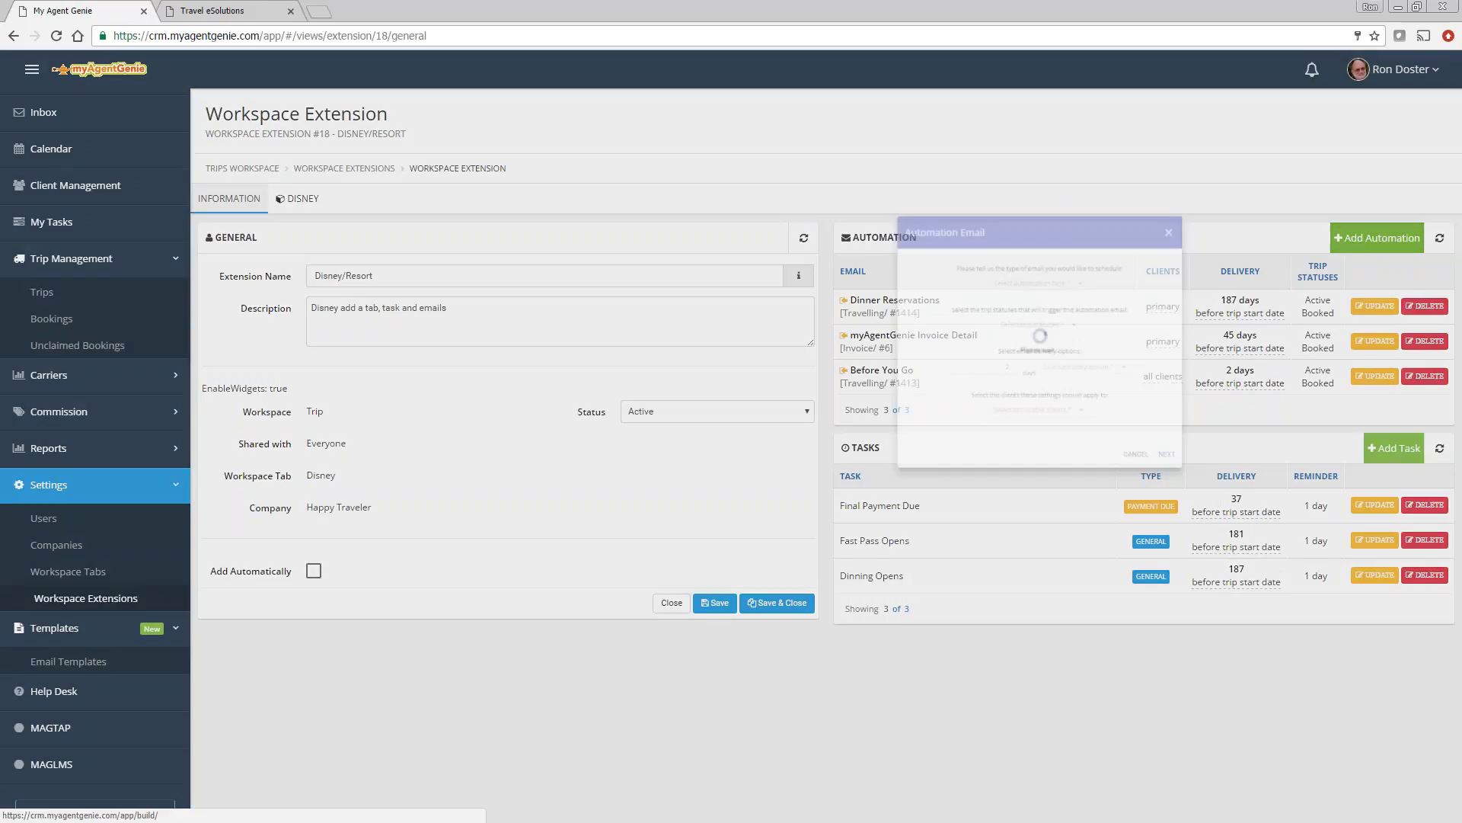
left_click(748, 354)
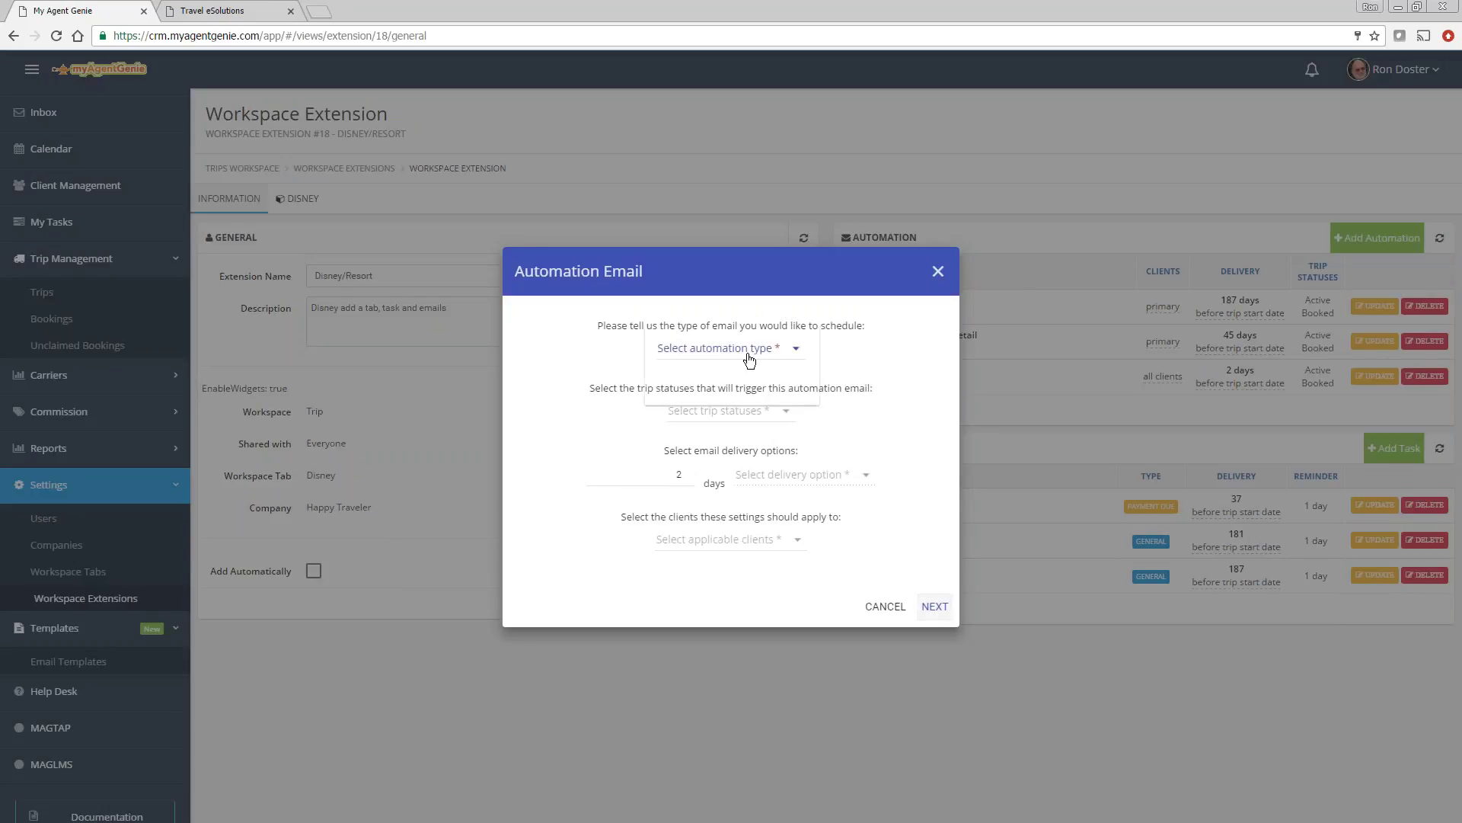
left_click(677, 384)
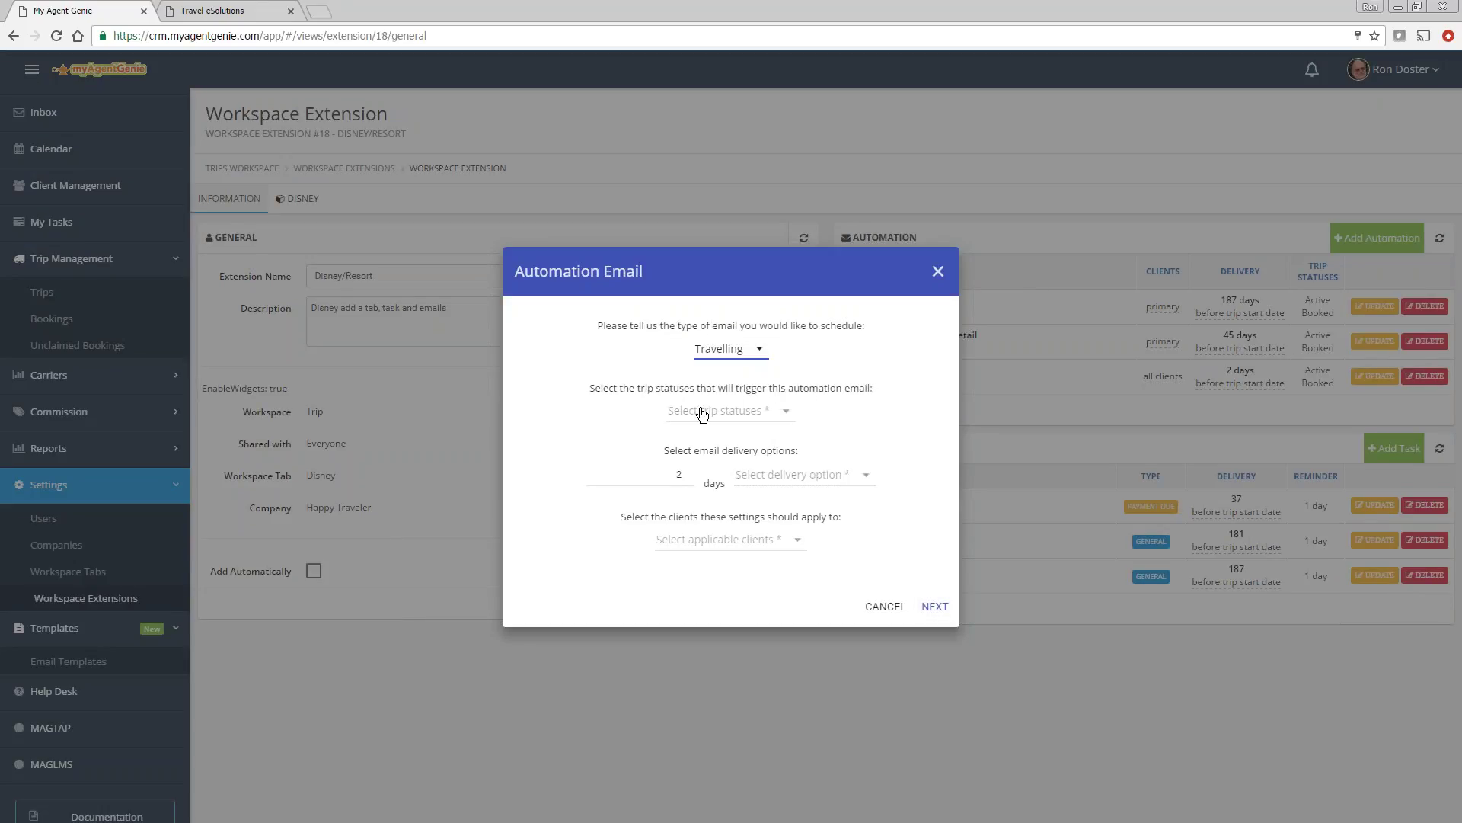
left_click(702, 412)
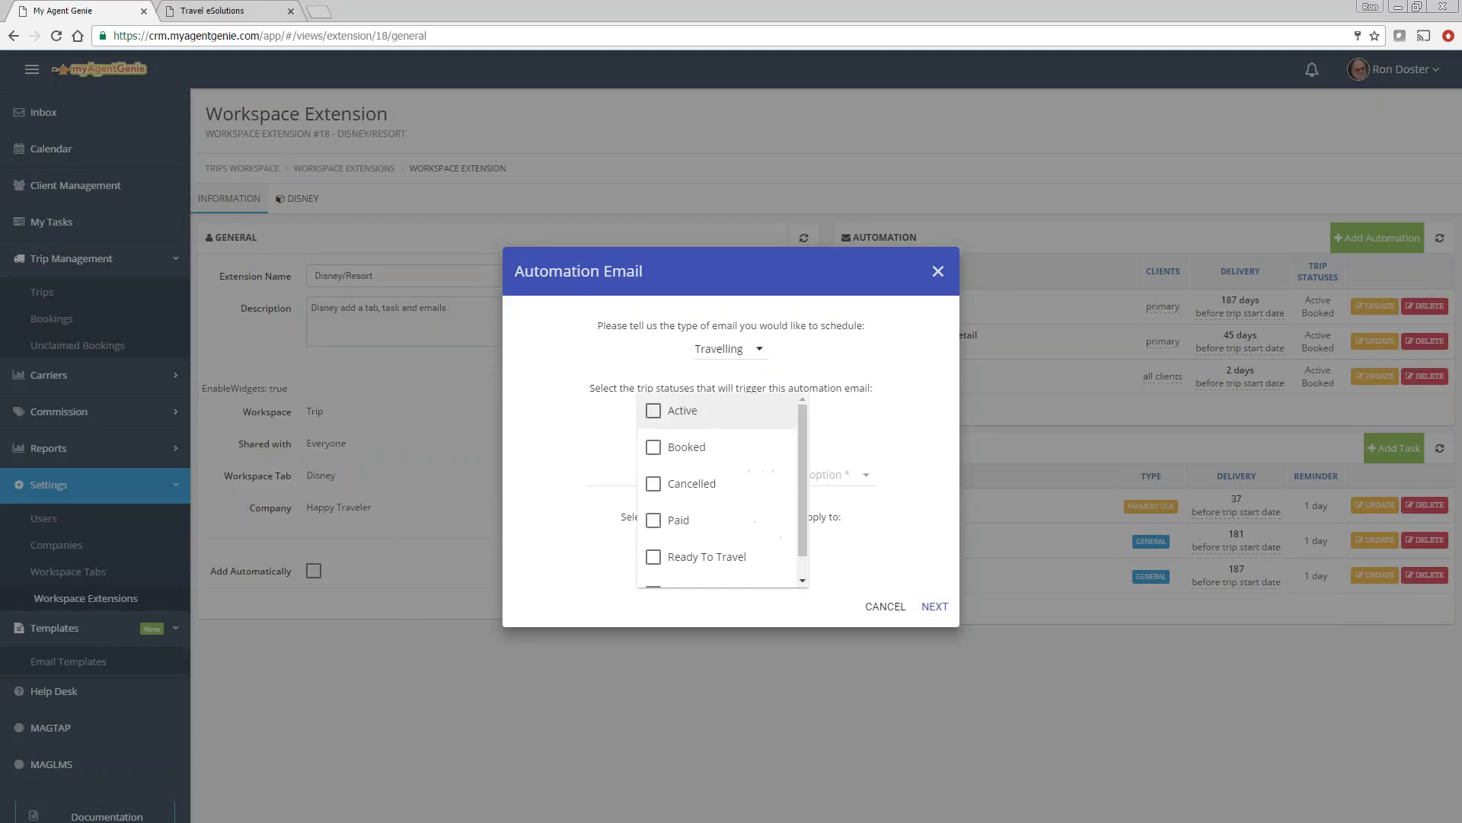
left_click(652, 414)
left_click(592, 436)
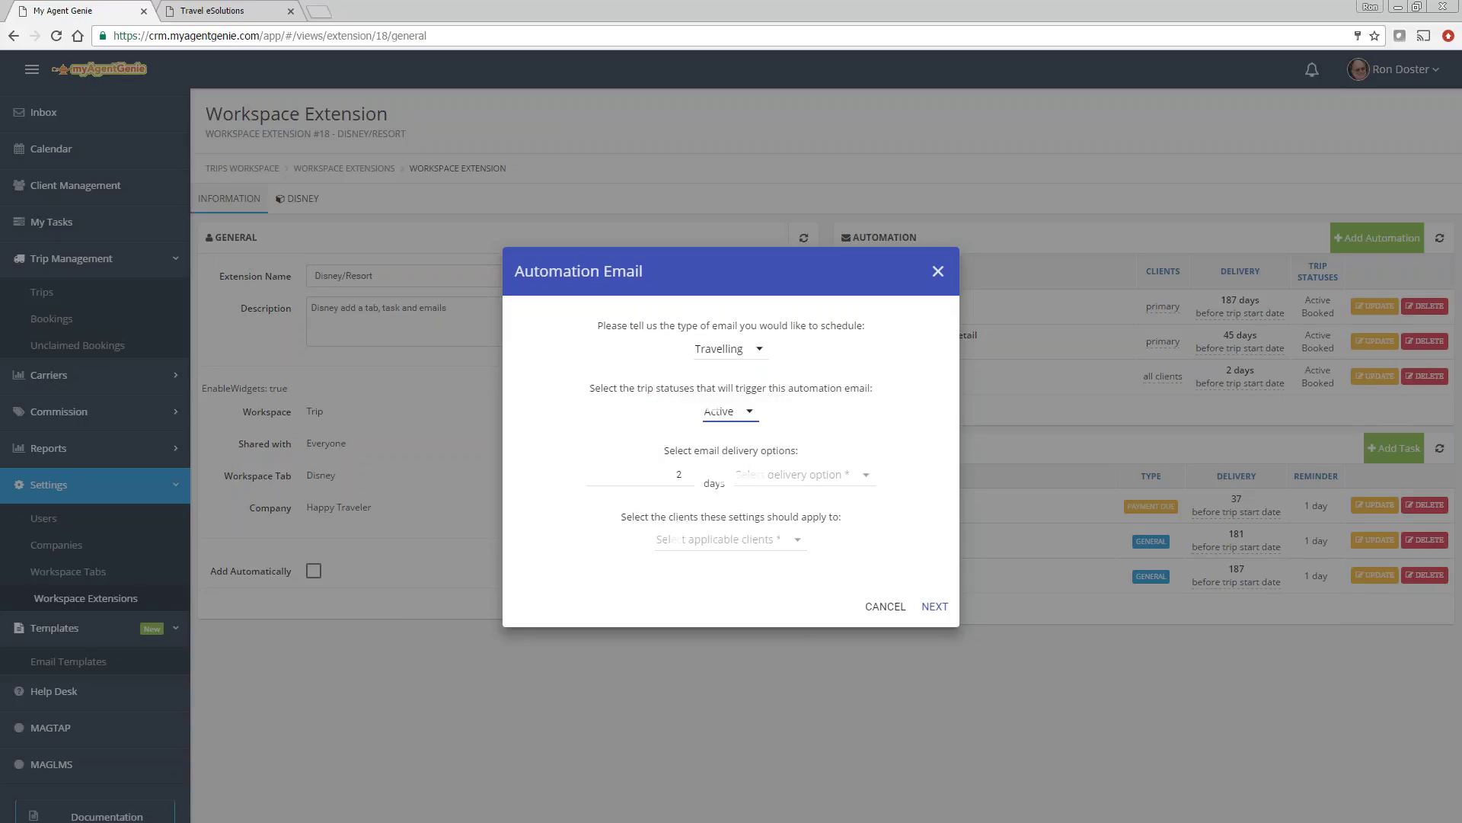
Schedule the automation email 181 days before the trip start date and apply it only to primary clients.
left_click(662, 474)
left_click(756, 475)
left_click(760, 476)
left_click(754, 543)
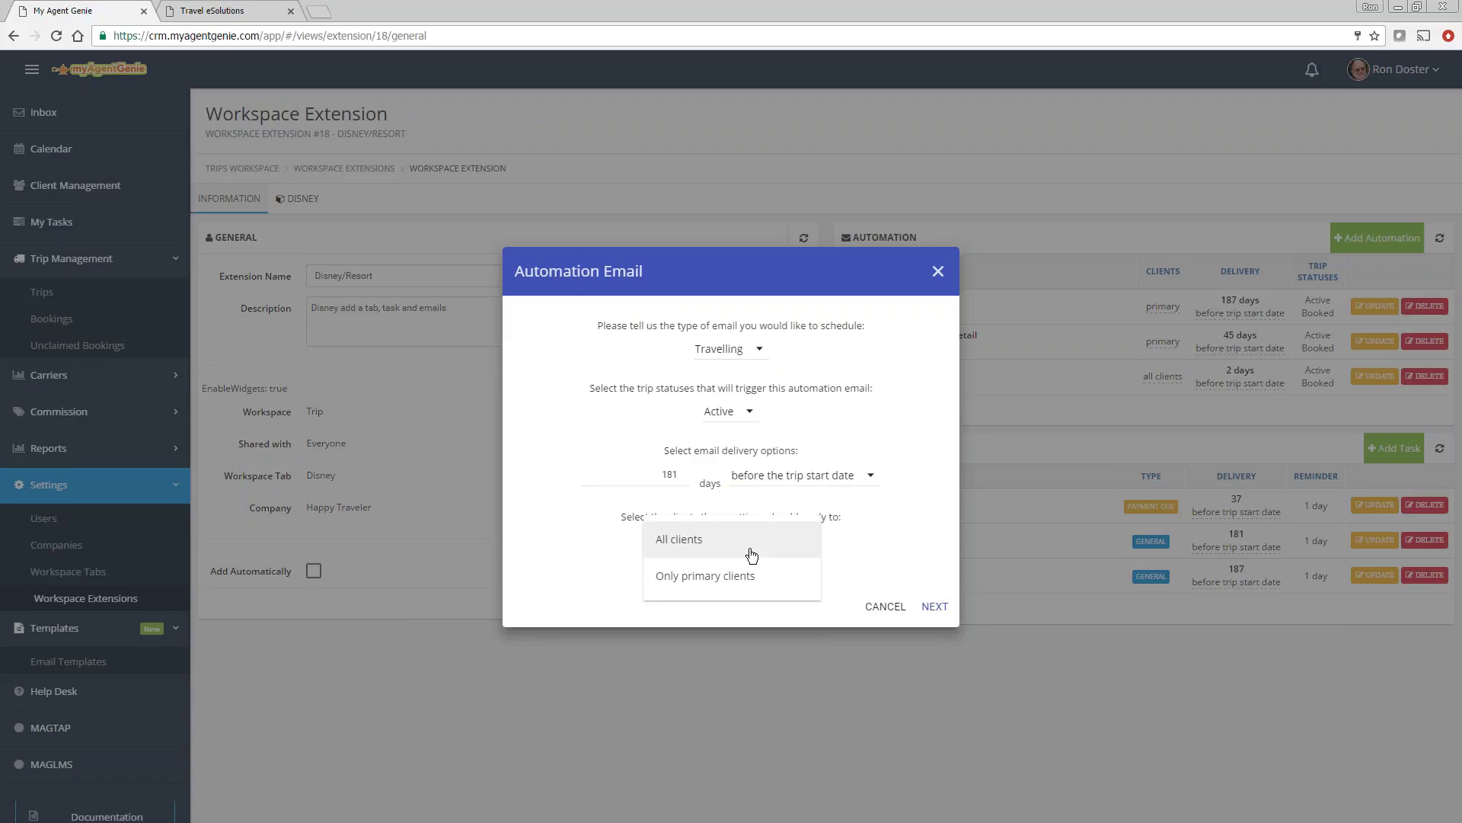
left_click(691, 582)
Assign the Disney Fast Pass template to the automation email.
left_click(932, 607)
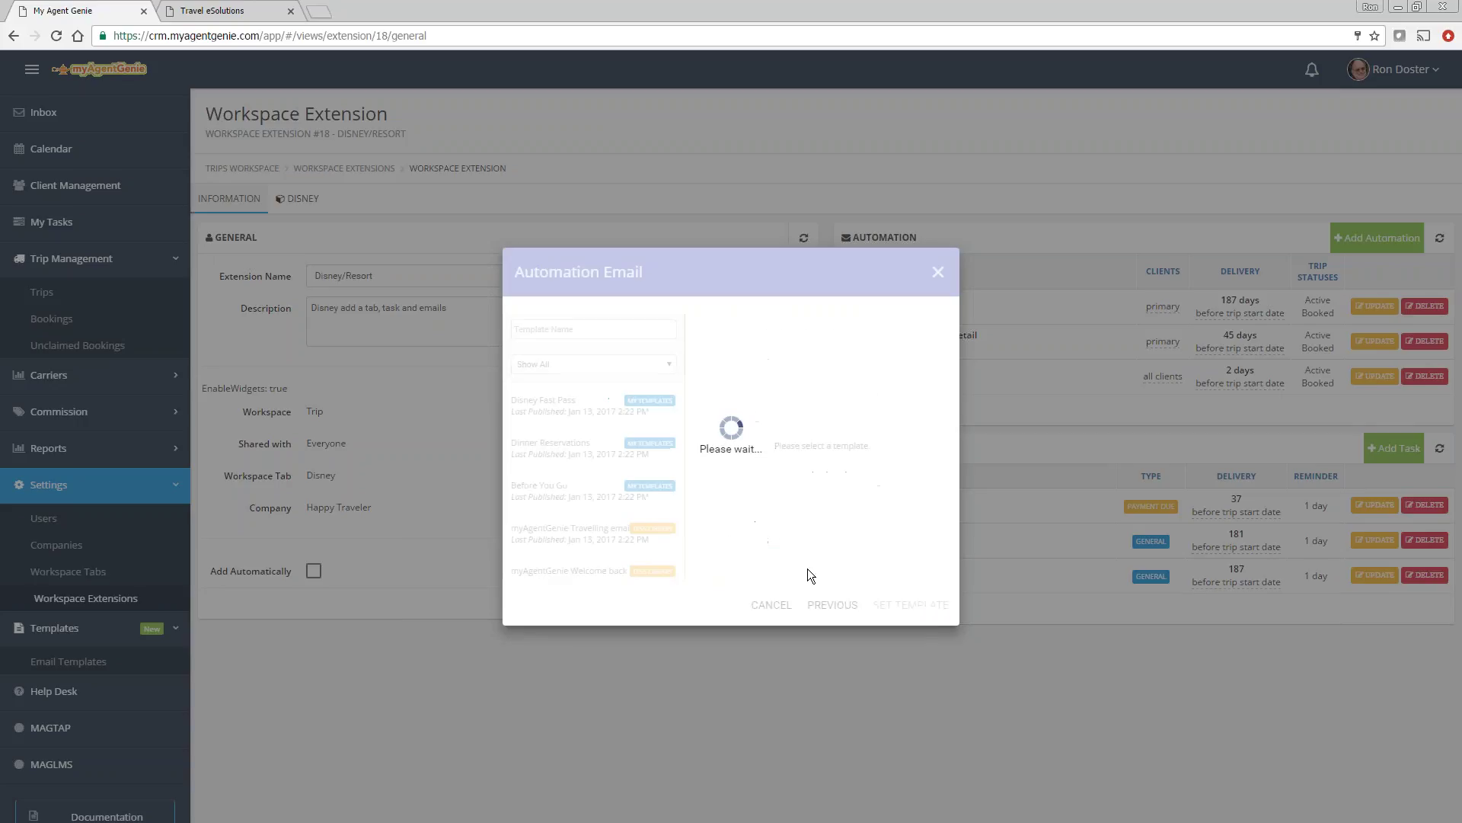
left_click(533, 404)
left_click(911, 604)
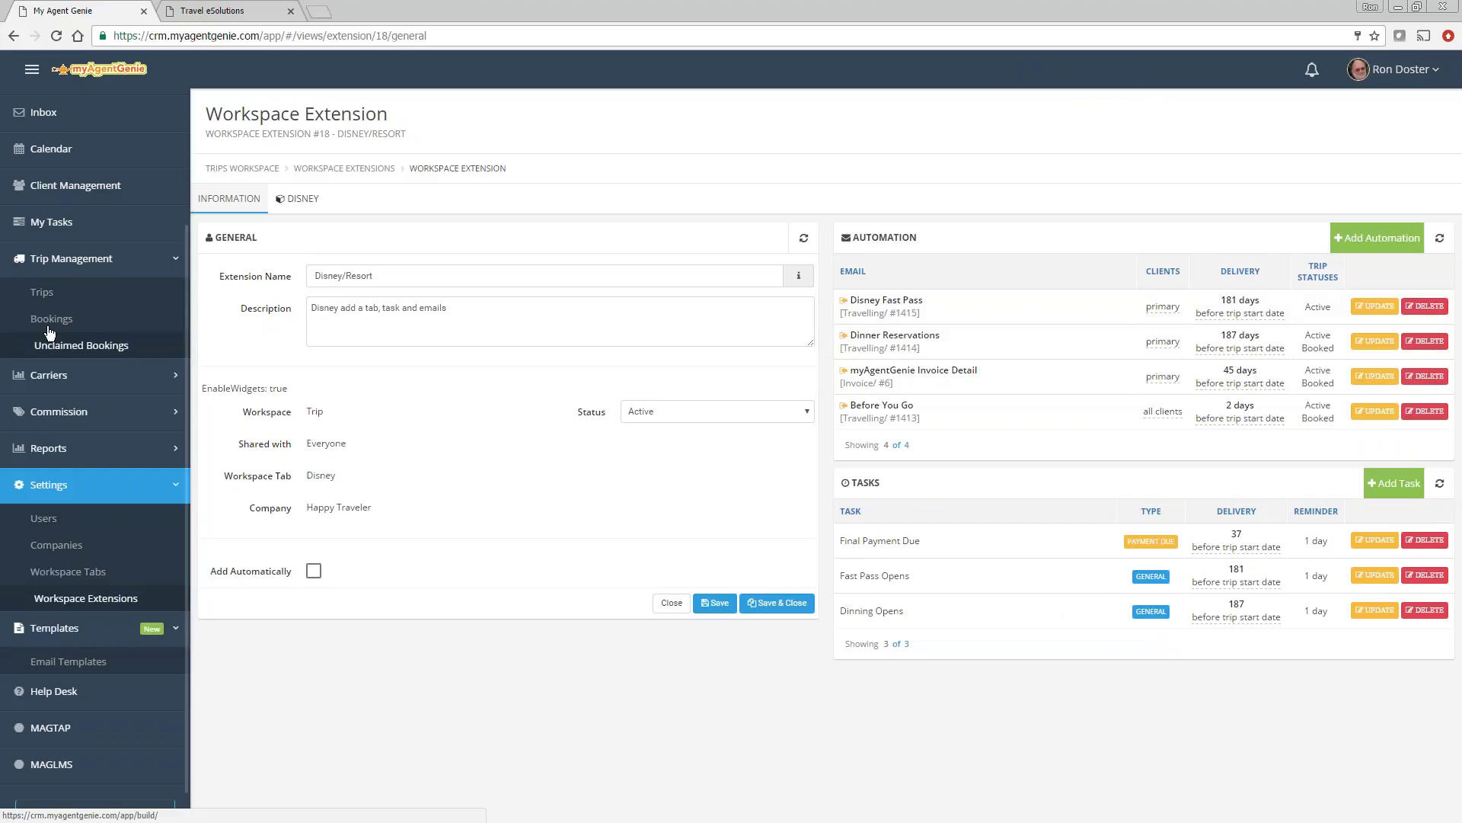
Open the Disney's Beach Club Resort trip and delete its Disney/Resort workspace extension.
left_click(47, 293)
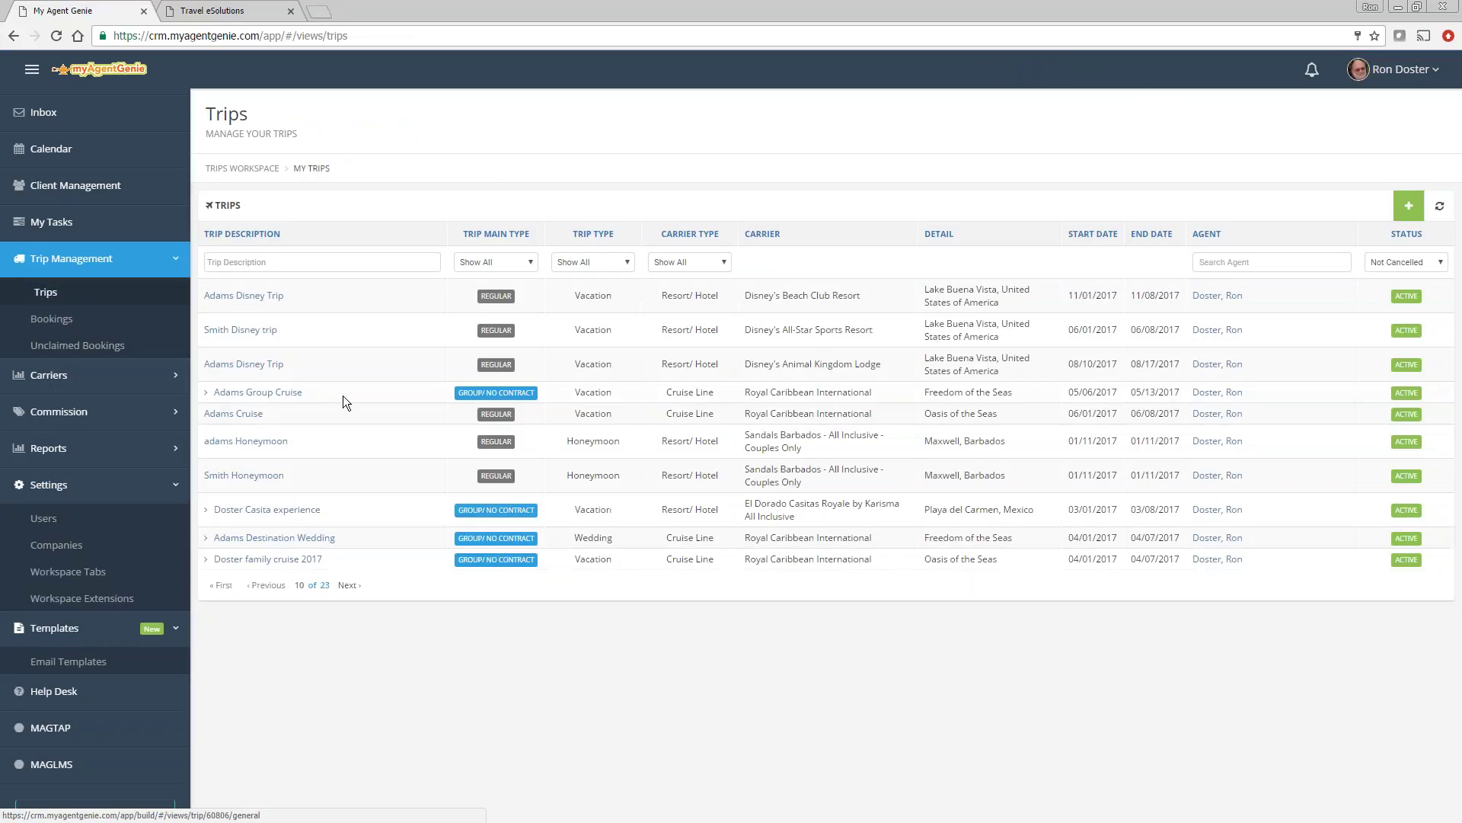
left_click(251, 297)
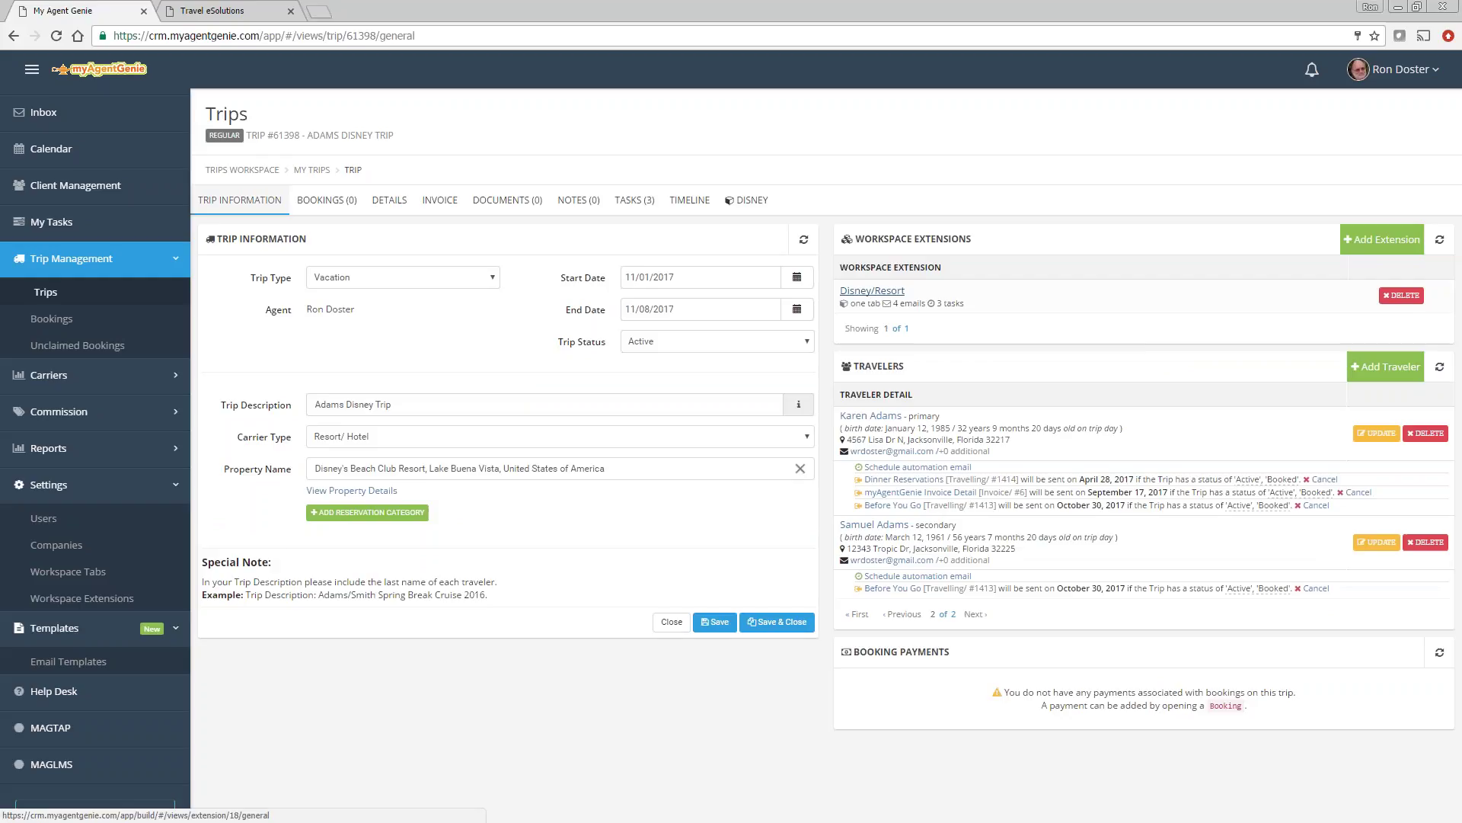
left_click(1394, 295)
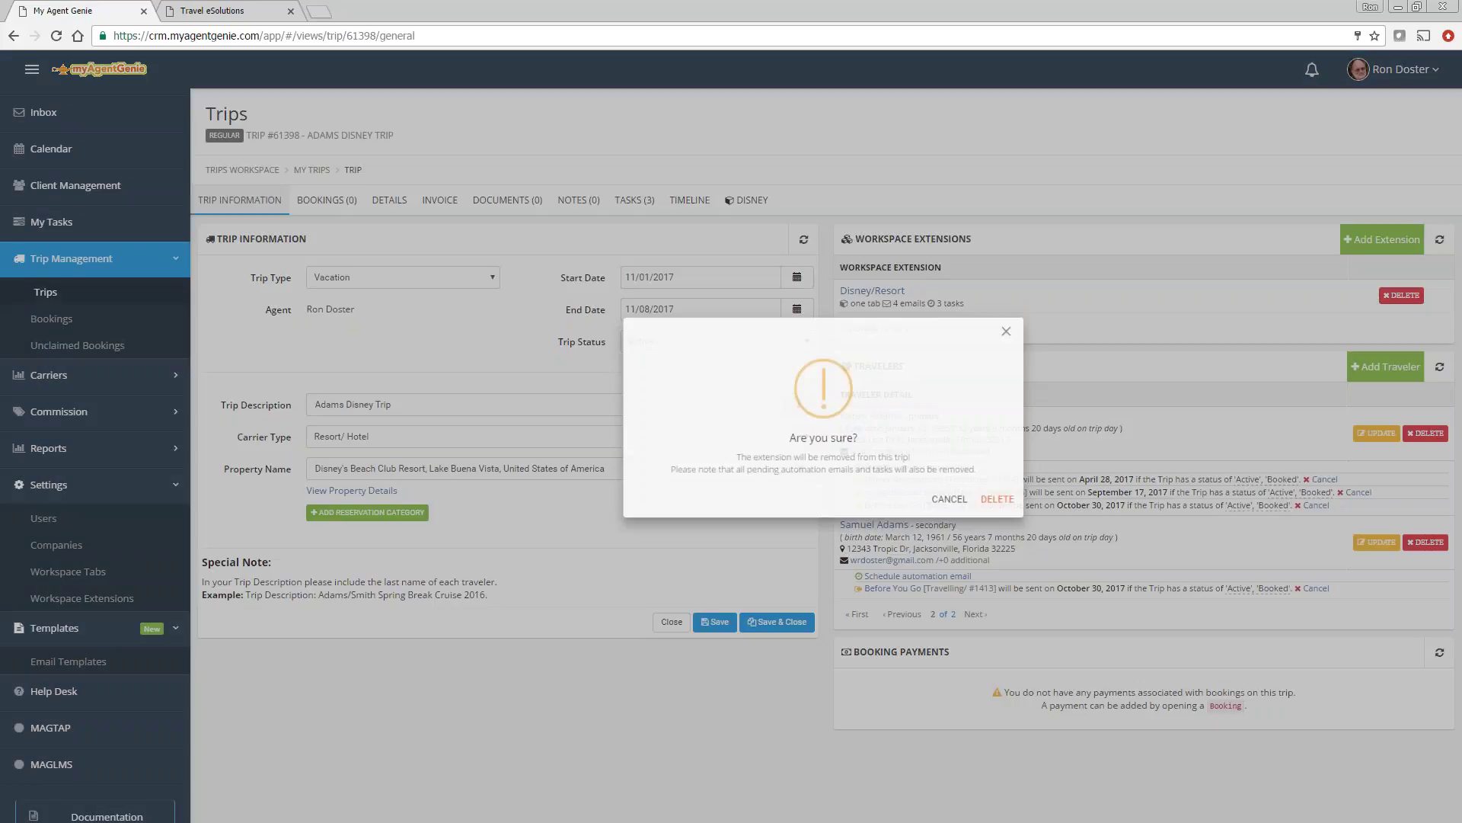
left_click(932, 527)
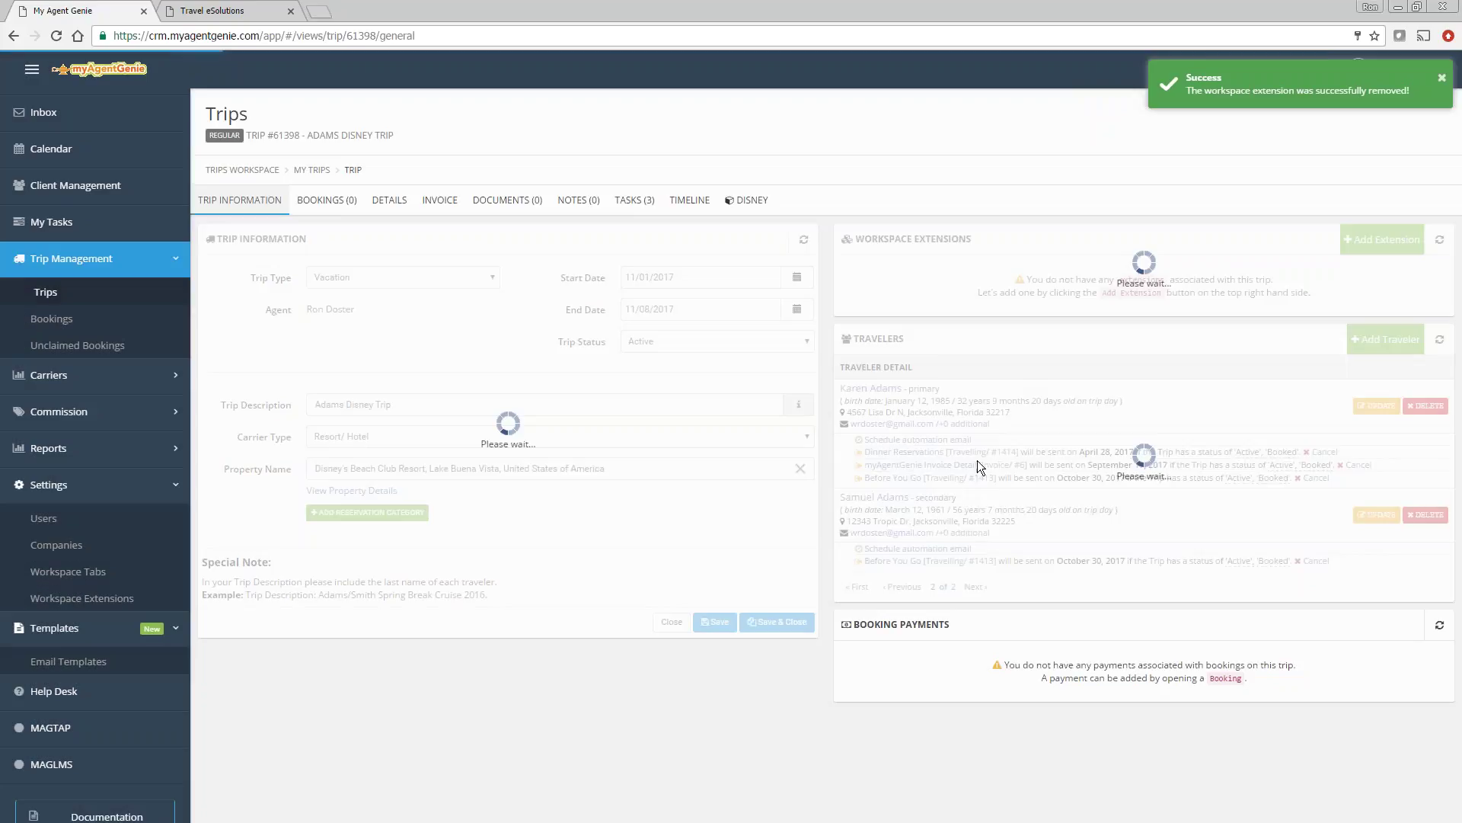
Add the Disney/Resort workspace extension to the Beach Club Resort trip again and save it.
left_click(1380, 232)
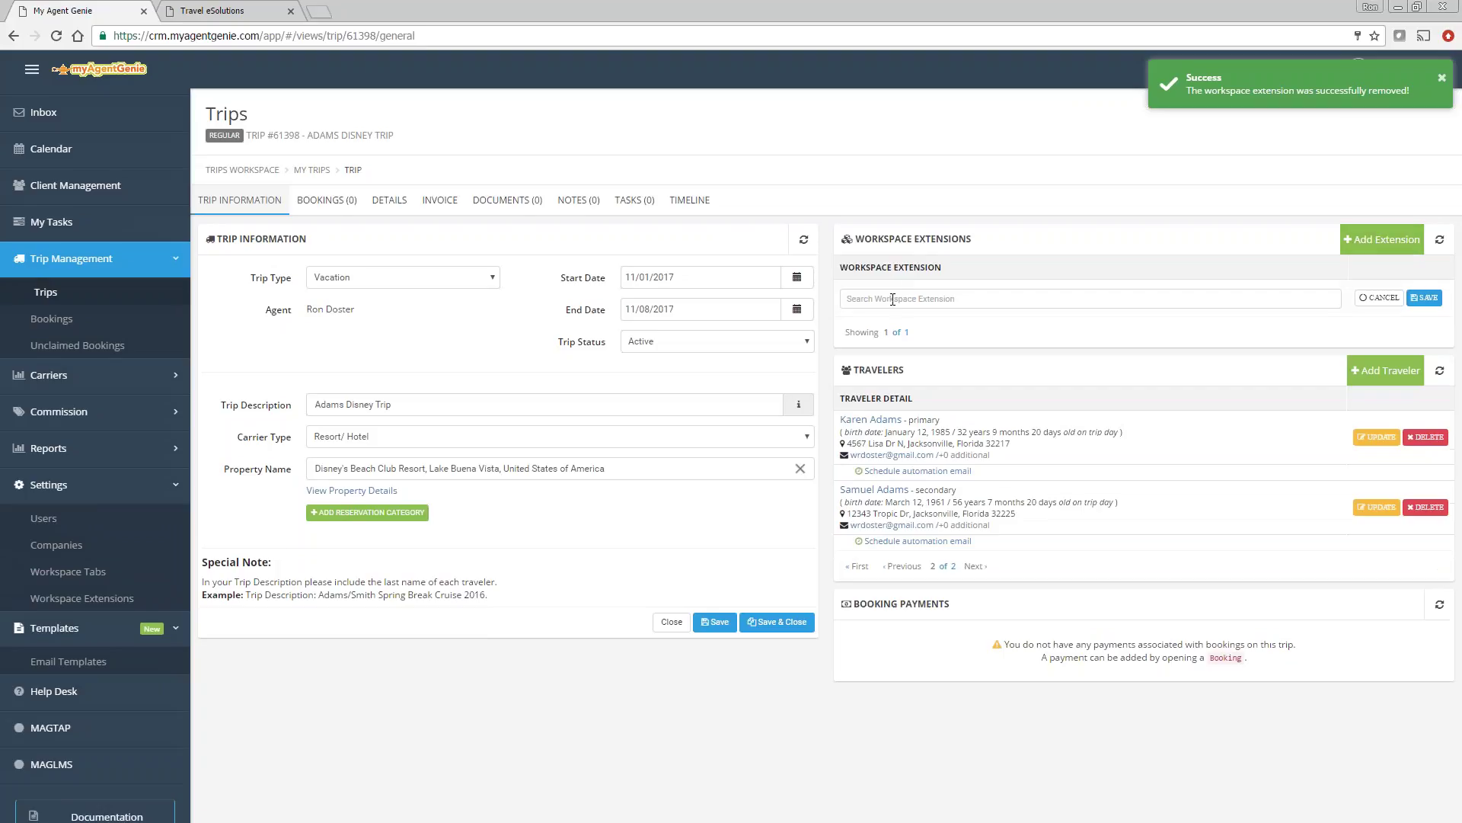
type("disney")
left_click(888, 323)
left_click(1411, 298)
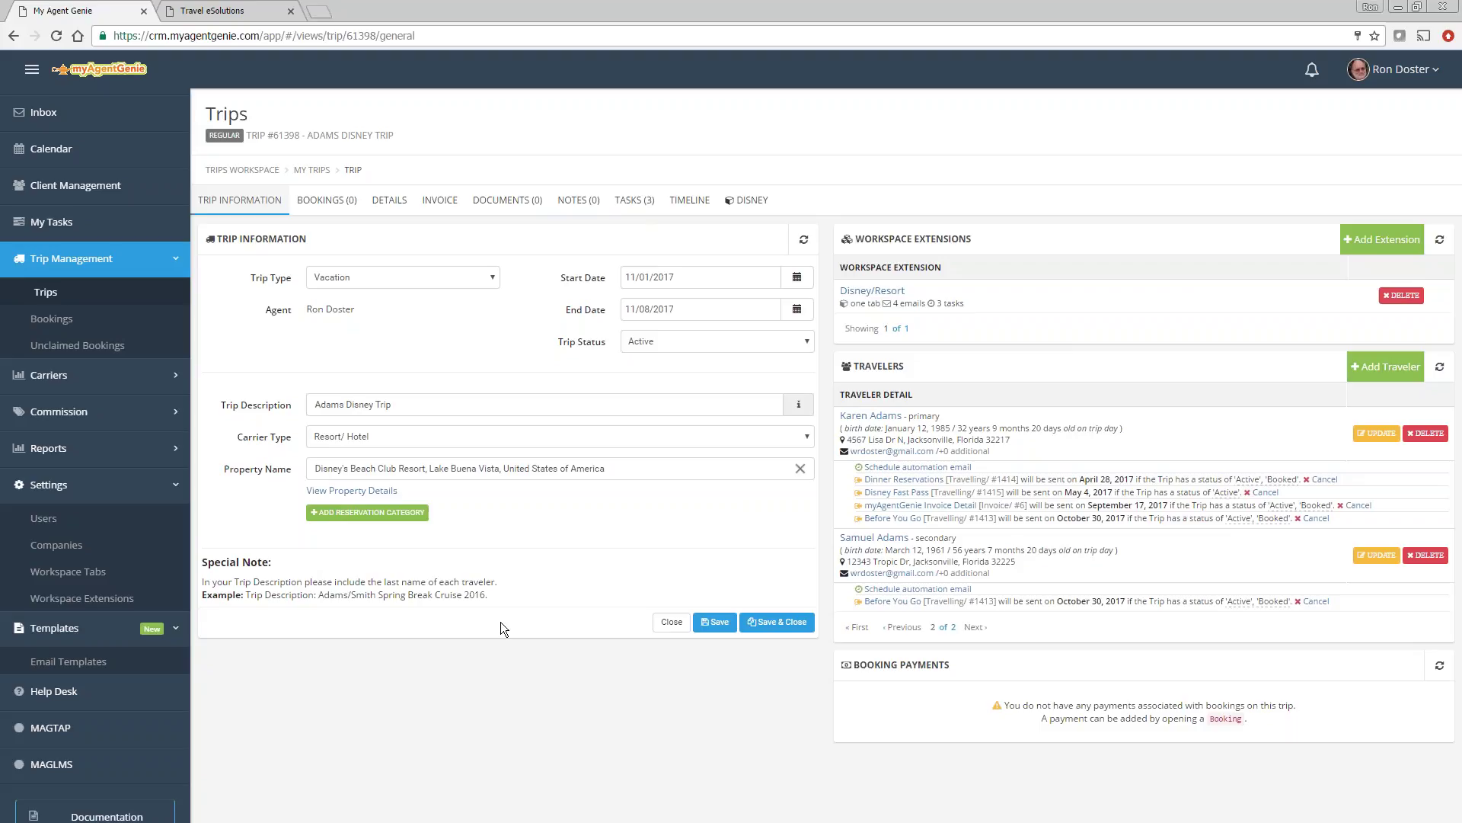
Create a new regular trip from the trips list and set its trip type to Vacation.
left_click(46, 291)
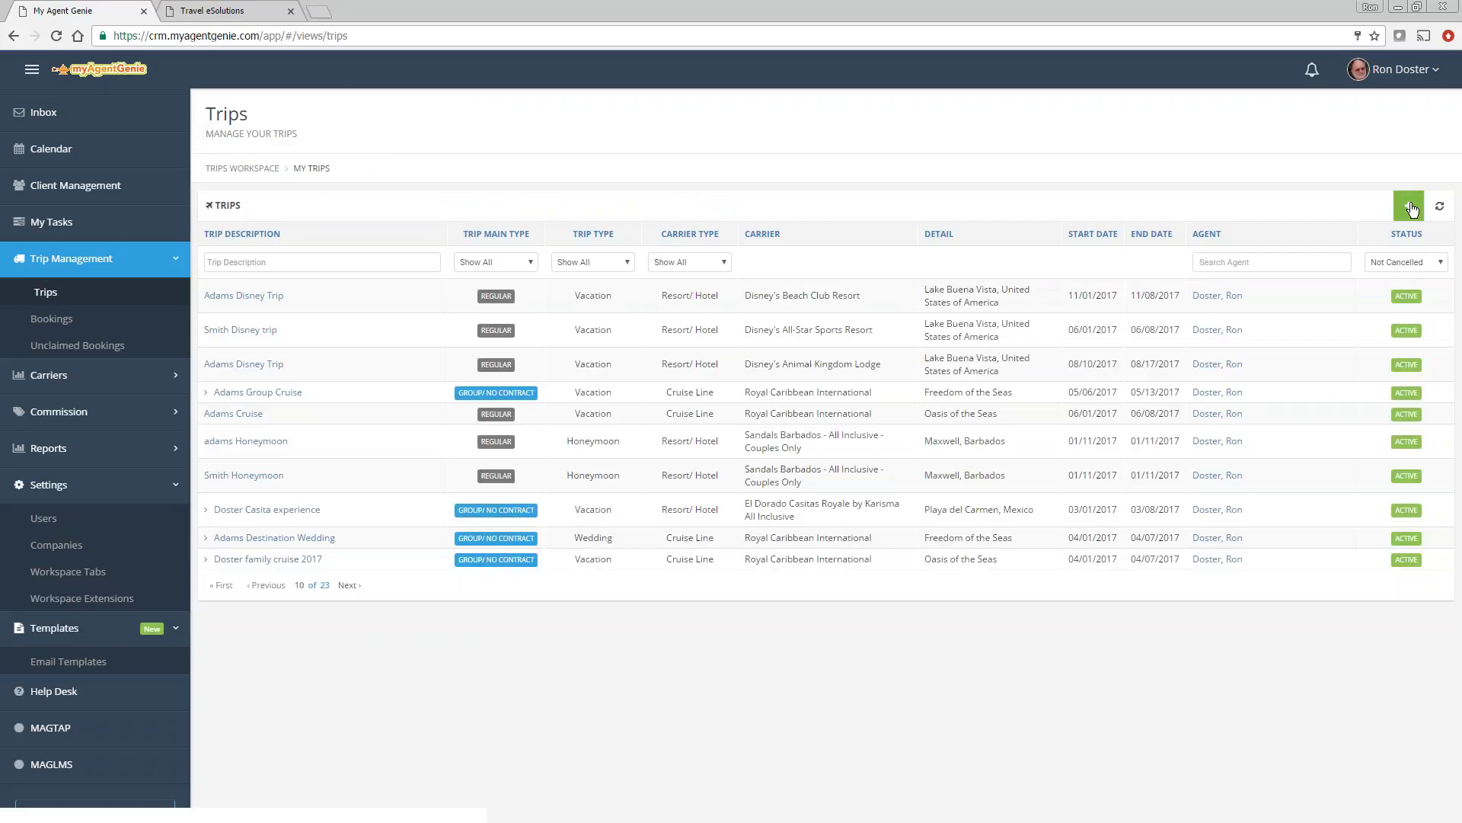
left_click(1409, 206)
left_click(1327, 242)
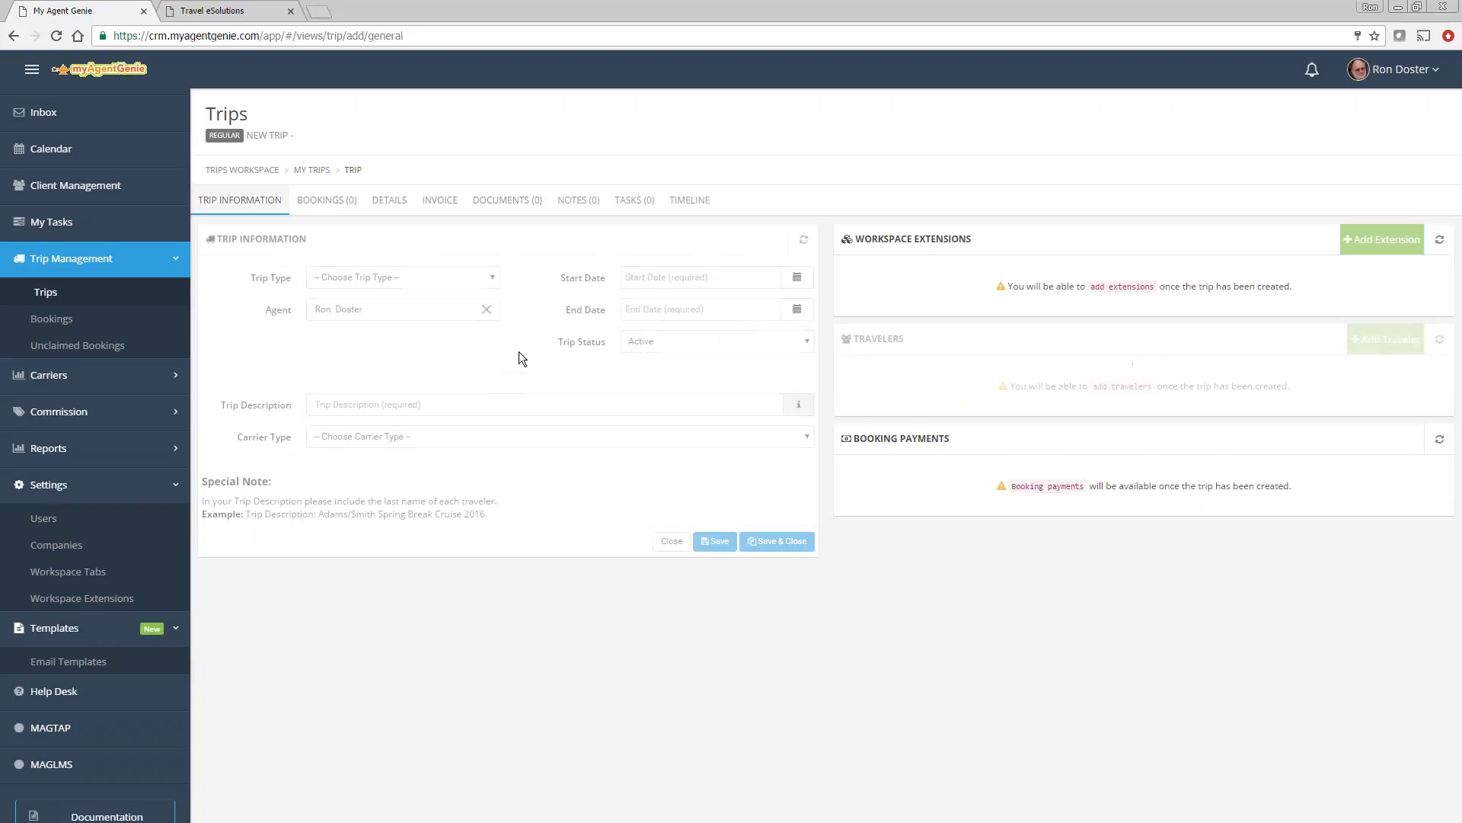
left_click(368, 276)
left_click(341, 341)
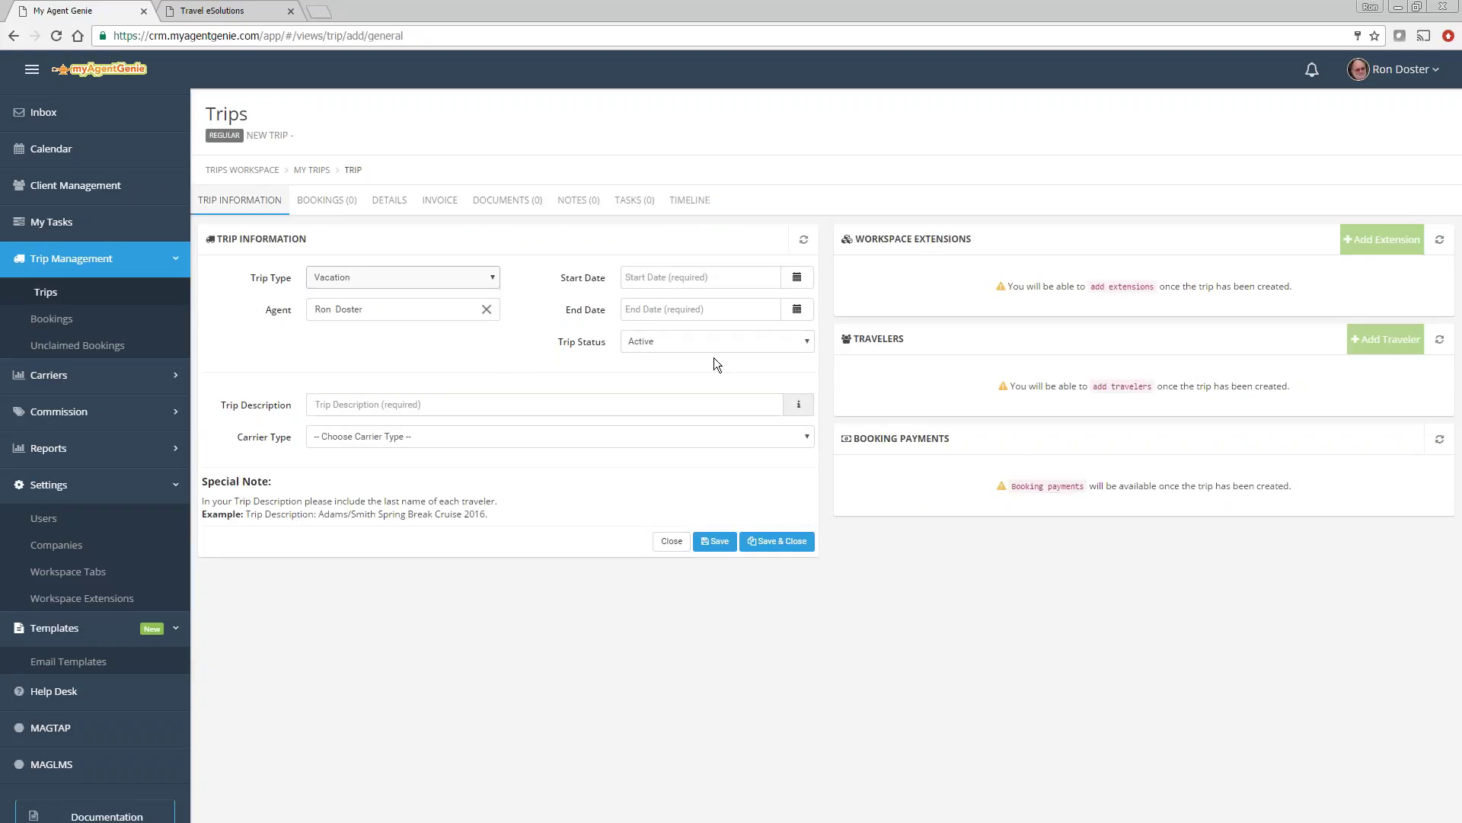
Set the new trip's start date to 10/01/2017 and its end date to 10/08/2017.
left_click(797, 277)
left_click(774, 316)
left_click(774, 315)
left_click(774, 315)
left_click(773, 316)
left_click(774, 316)
left_click(774, 315)
left_click(774, 316)
left_click(774, 315)
left_click(774, 316)
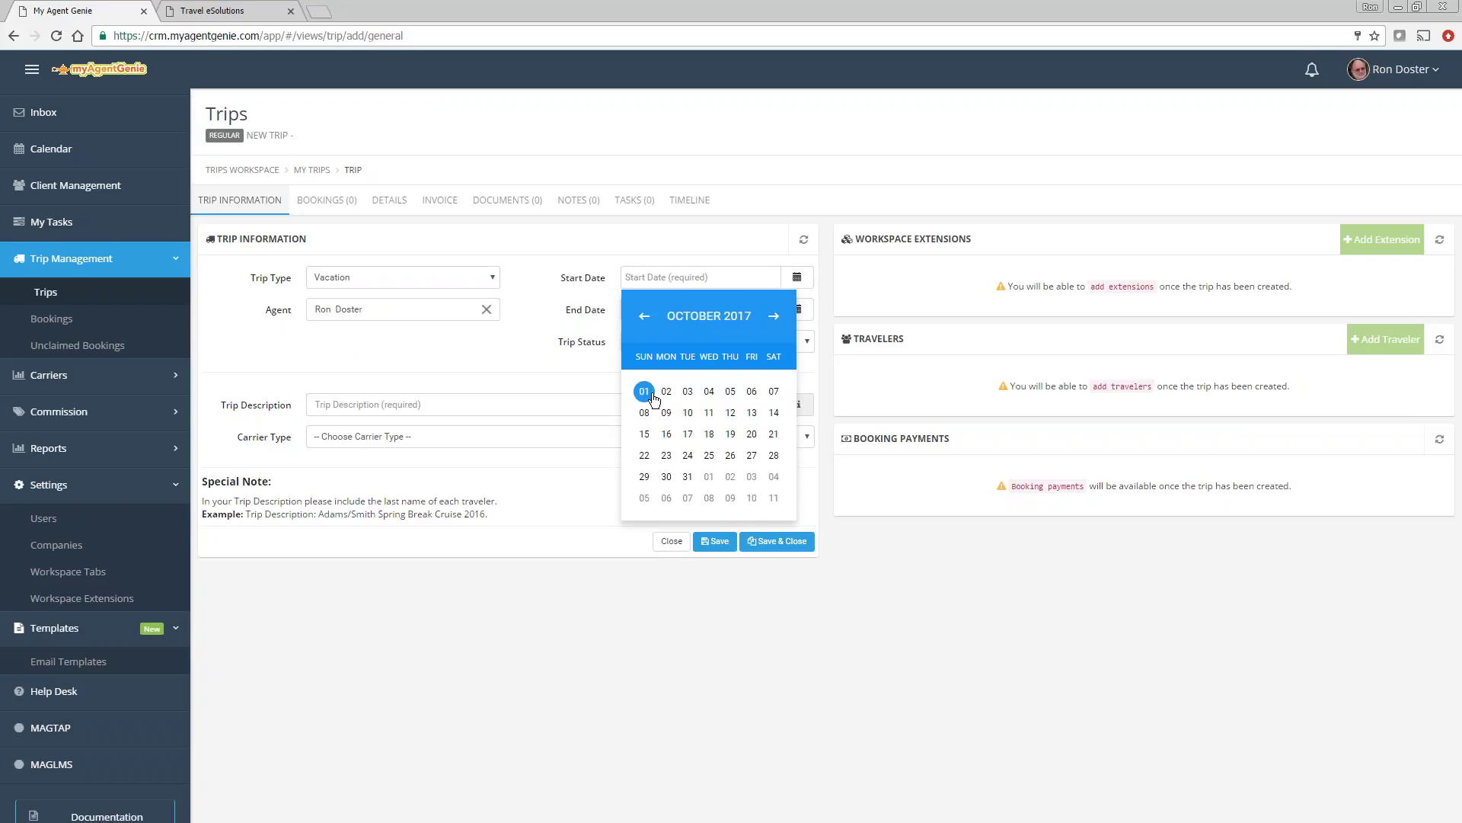
left_click(649, 398)
left_click(796, 309)
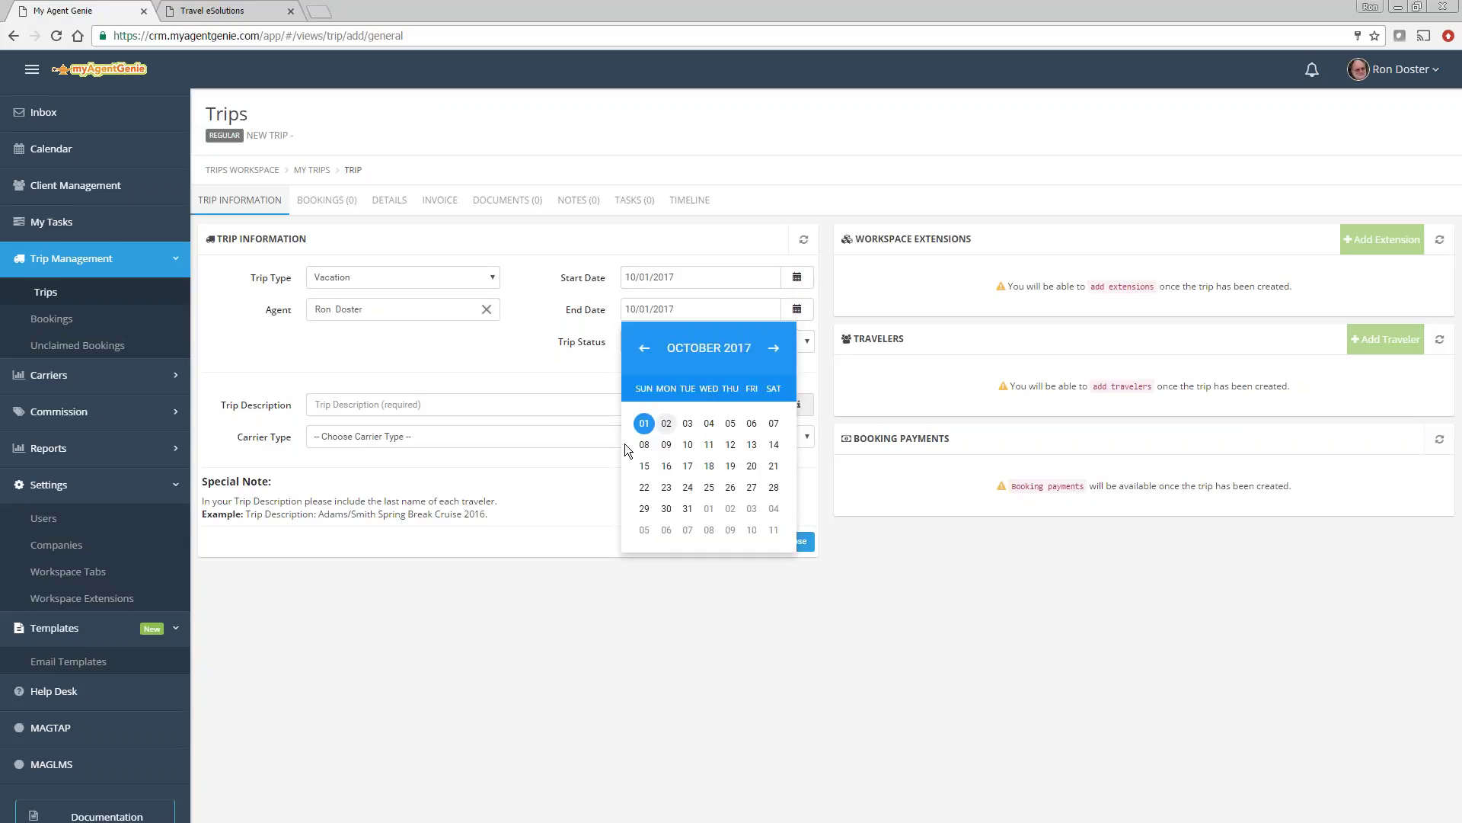
left_click(644, 445)
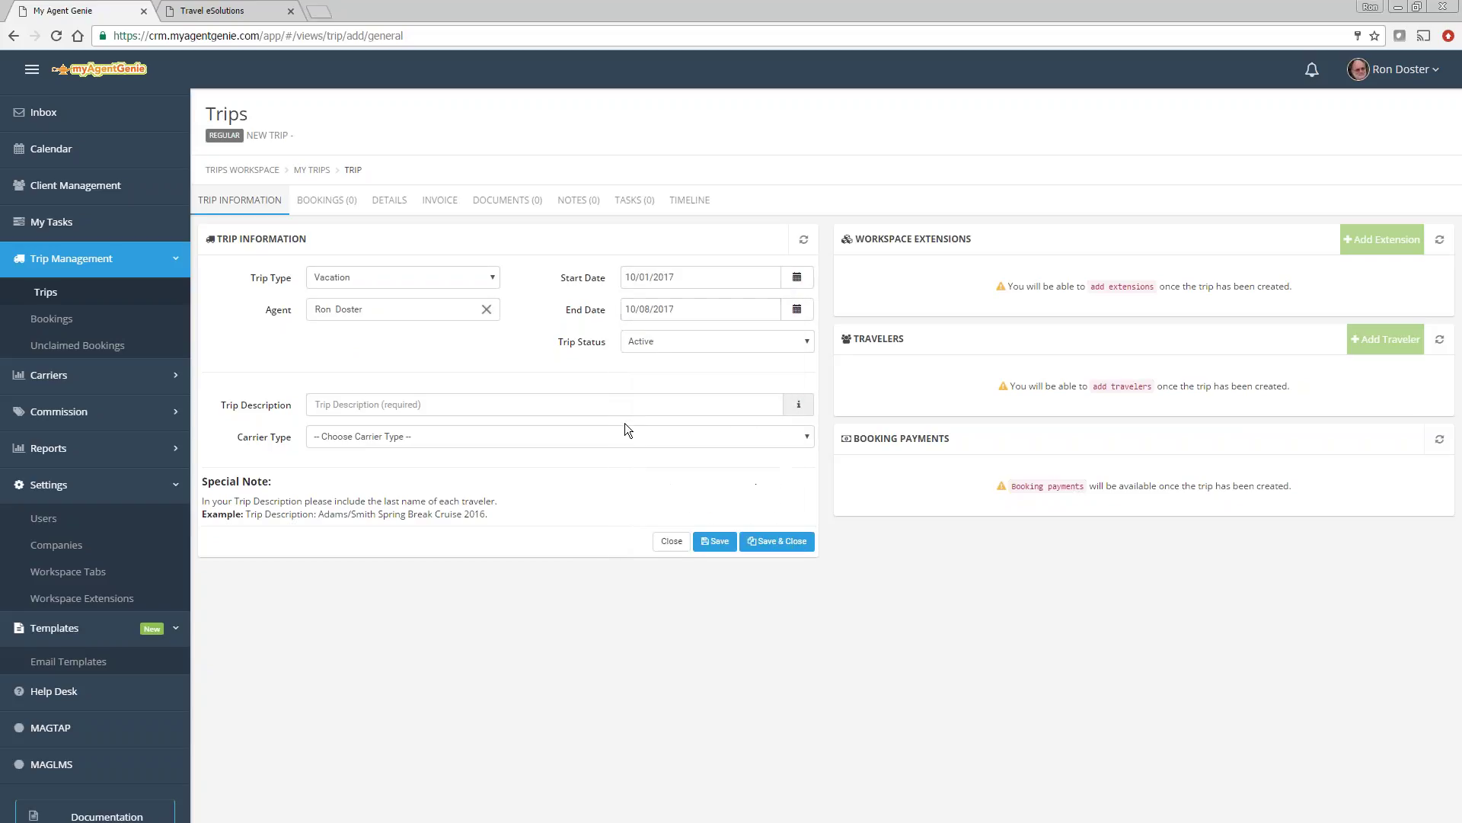
Enter the client's surname followed by "Trip" as the trip description and set the carrier type to Resort/Hotel.
left_click(361, 406)
type("Jo")
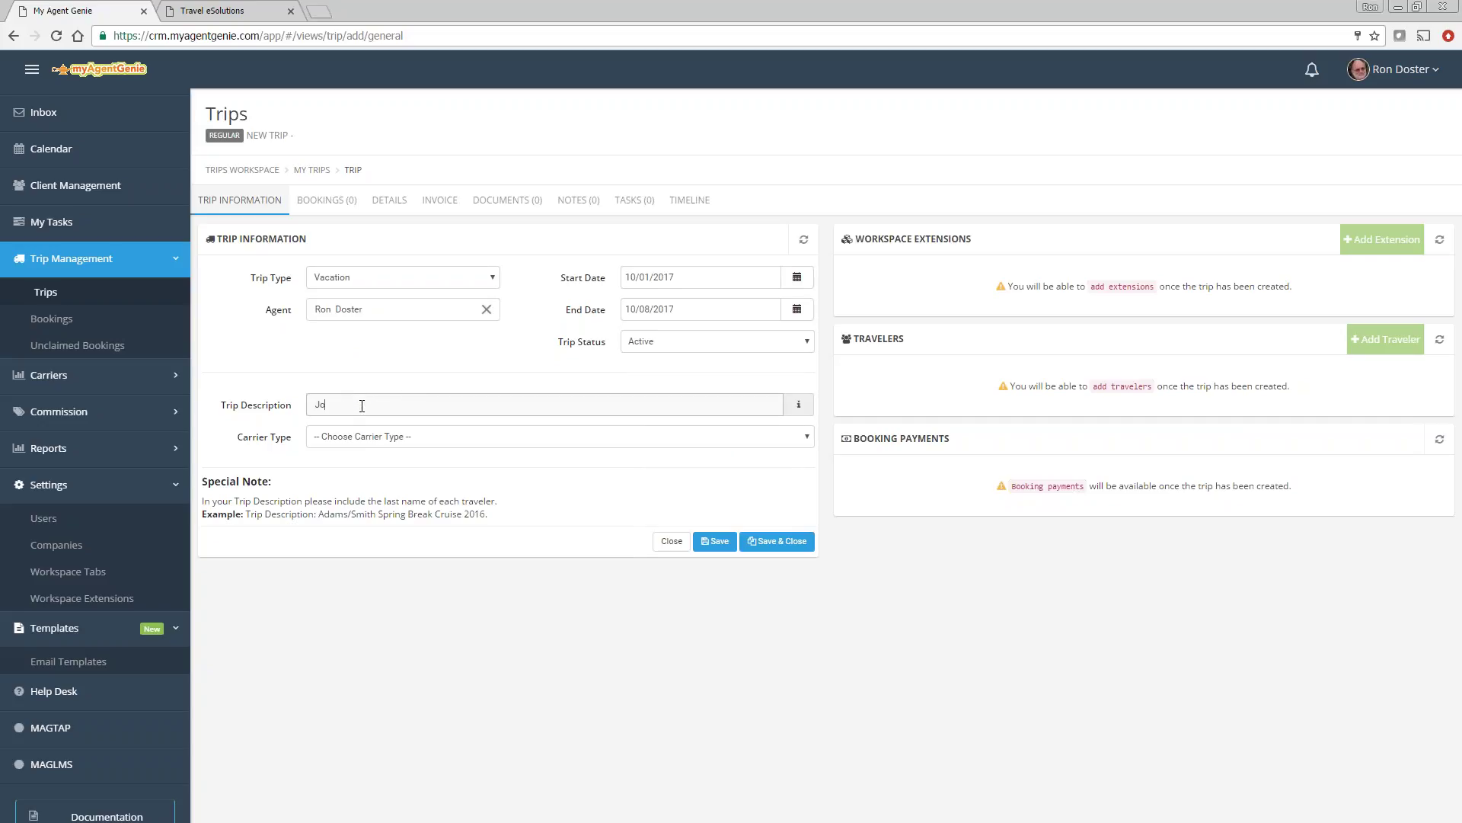
type("nes Trip")
left_click(348, 444)
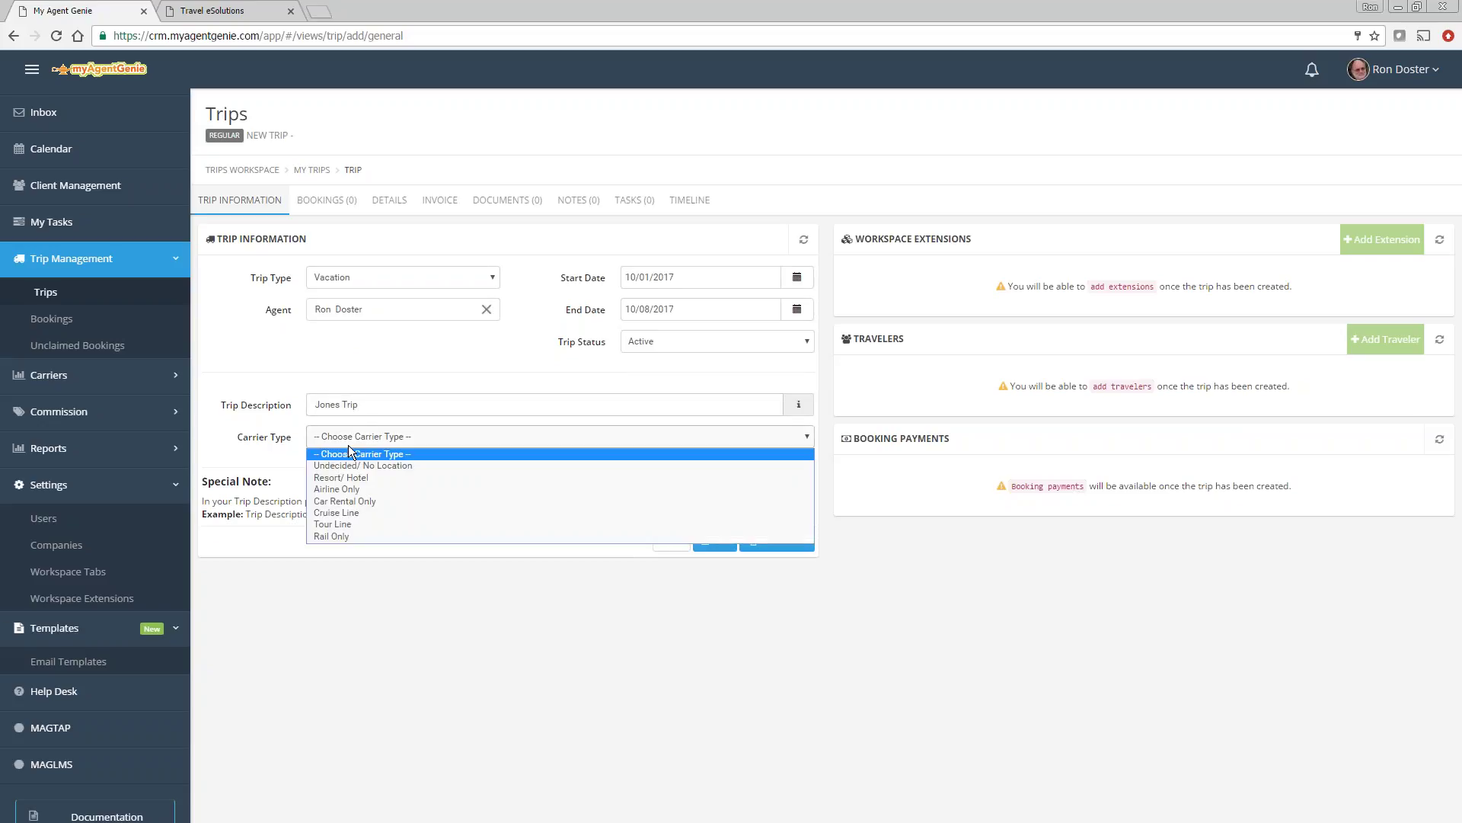
left_click(347, 475)
Choose Disneyland Hotel - On Disneyland Resort Property in Anaheim as the property and save the trip.
left_click(323, 467)
type("disne")
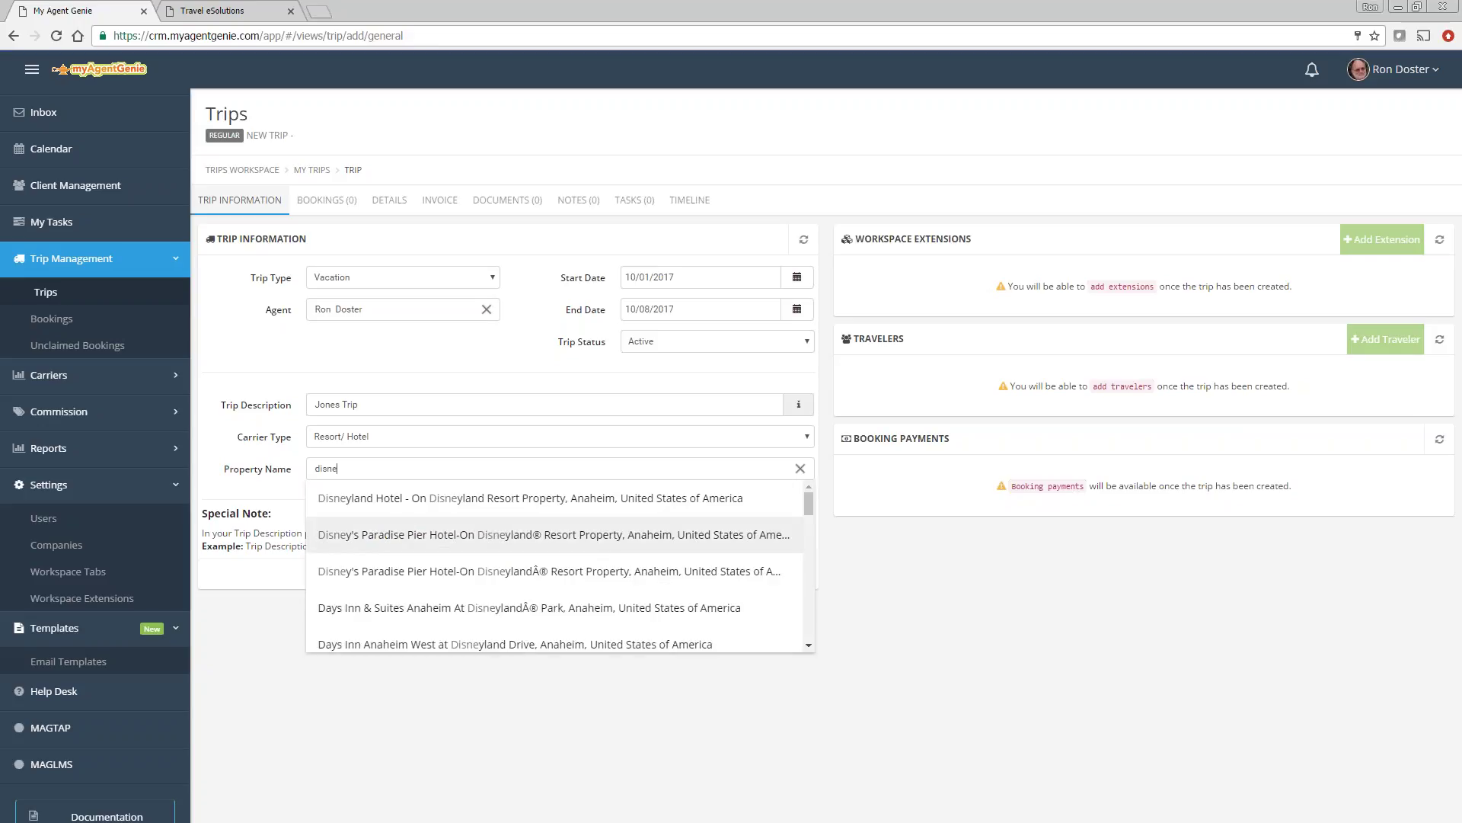
left_click(384, 493)
left_click(714, 589)
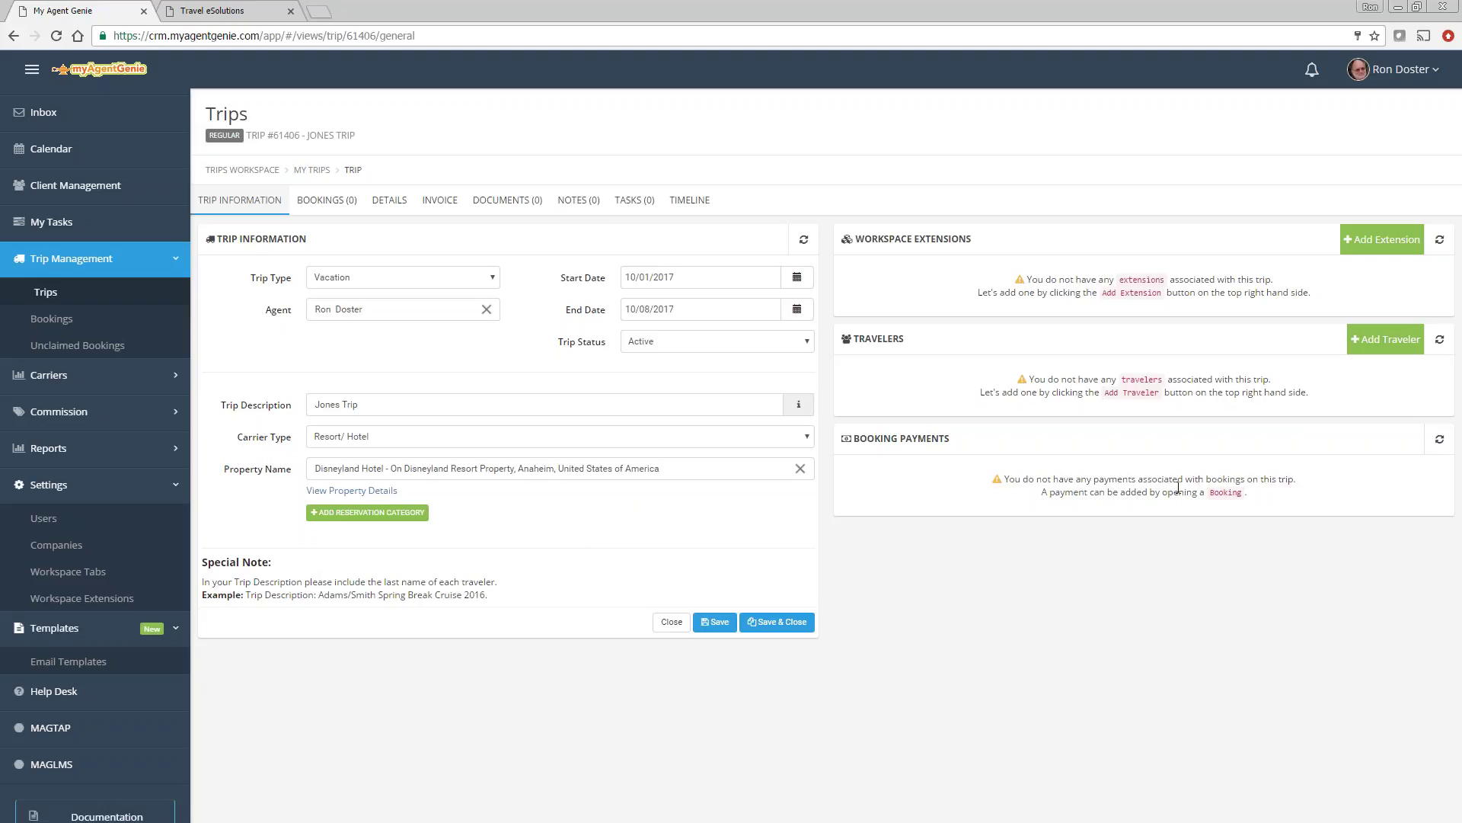
Add the Disney/Resort workspace extension to the new Disneyland Hotel trip and save it.
left_click(1367, 242)
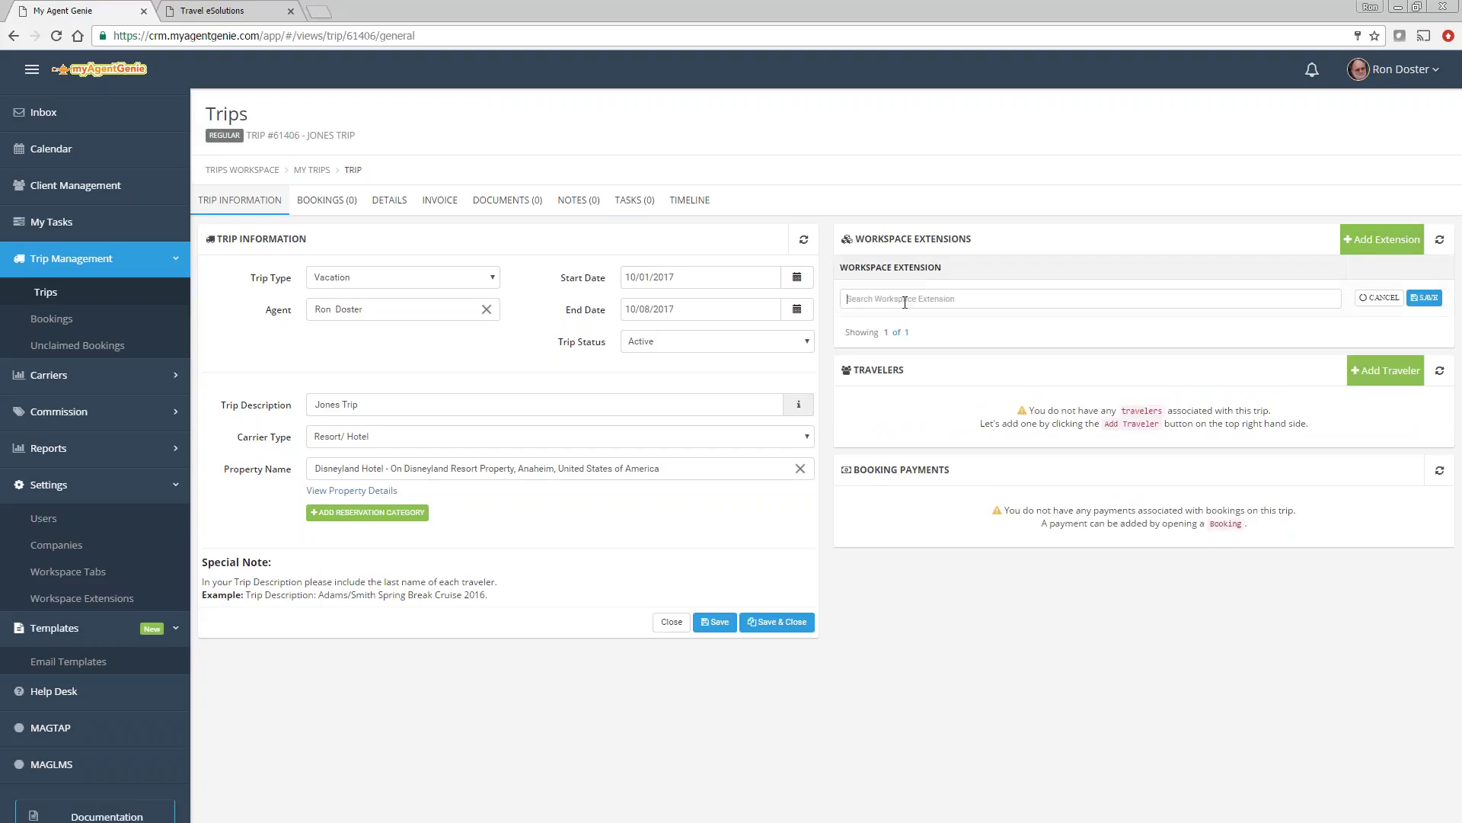
left_click(905, 298)
type("disney")
left_click(905, 317)
left_click(1423, 298)
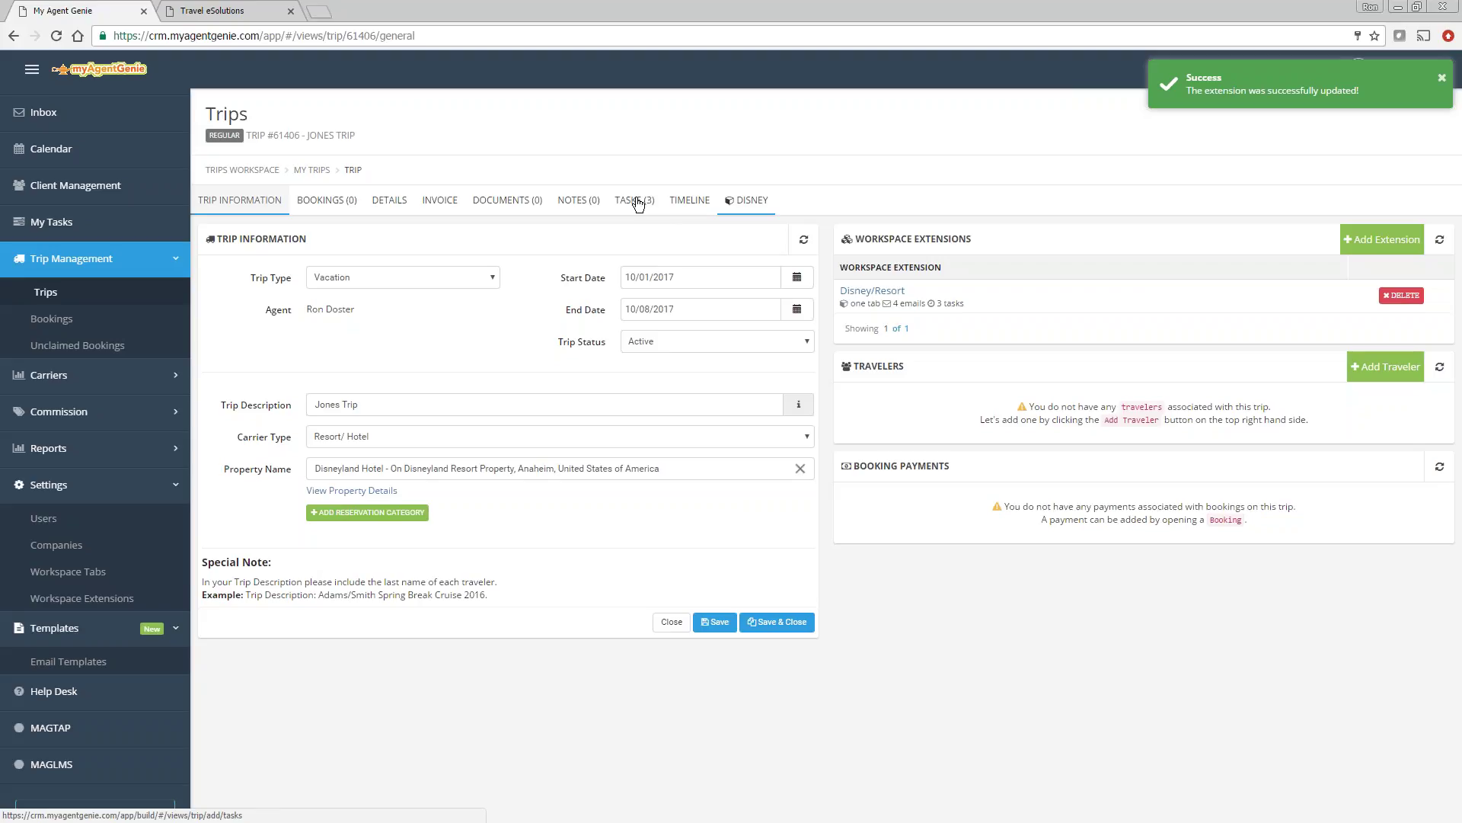
Add a primary traveler to the trip by searching the client's surname, choosing the second match and saving.
left_click(1386, 368)
left_click(862, 425)
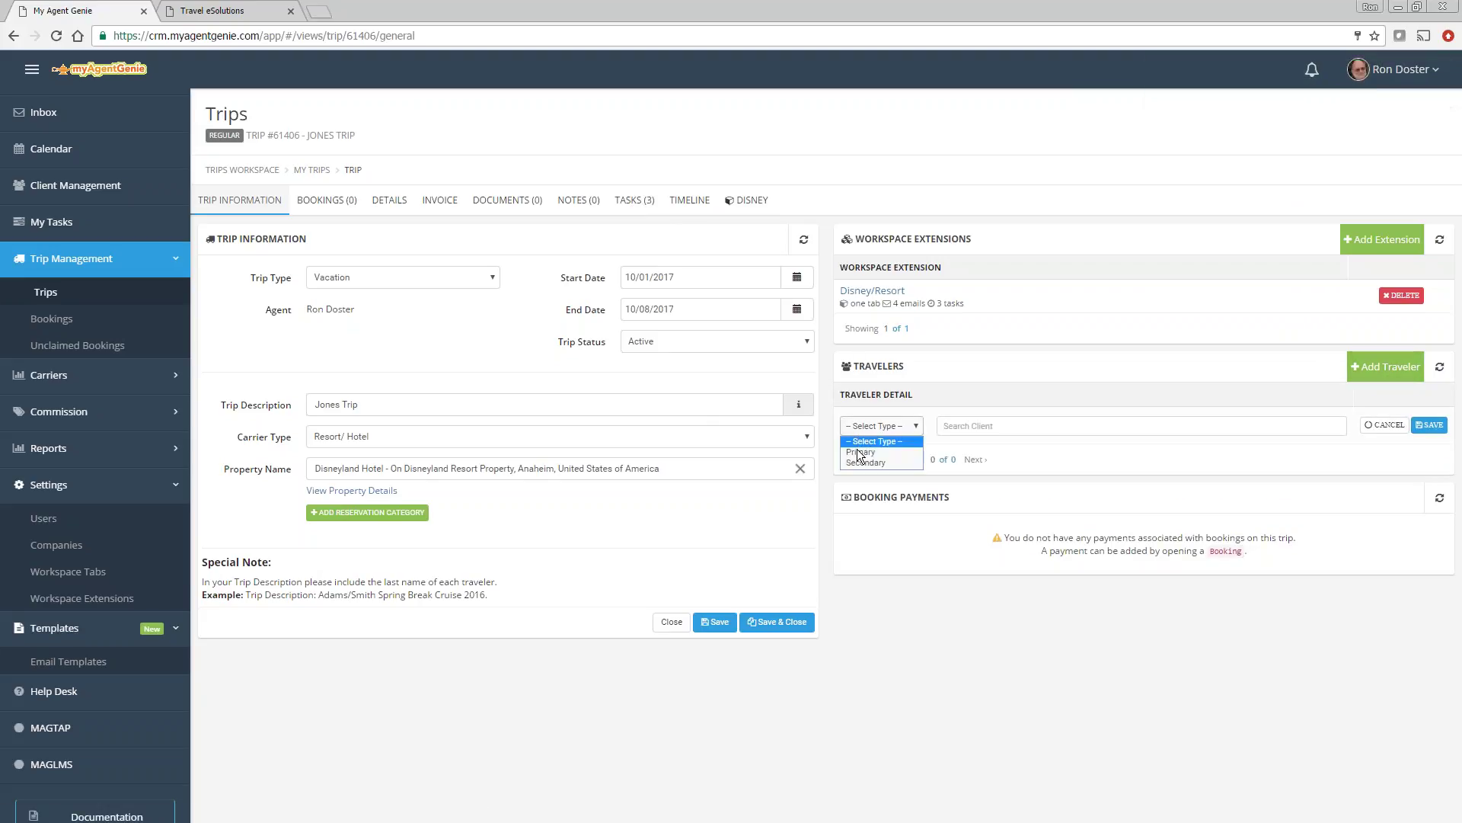
left_click(908, 452)
left_click(982, 427)
type("jones")
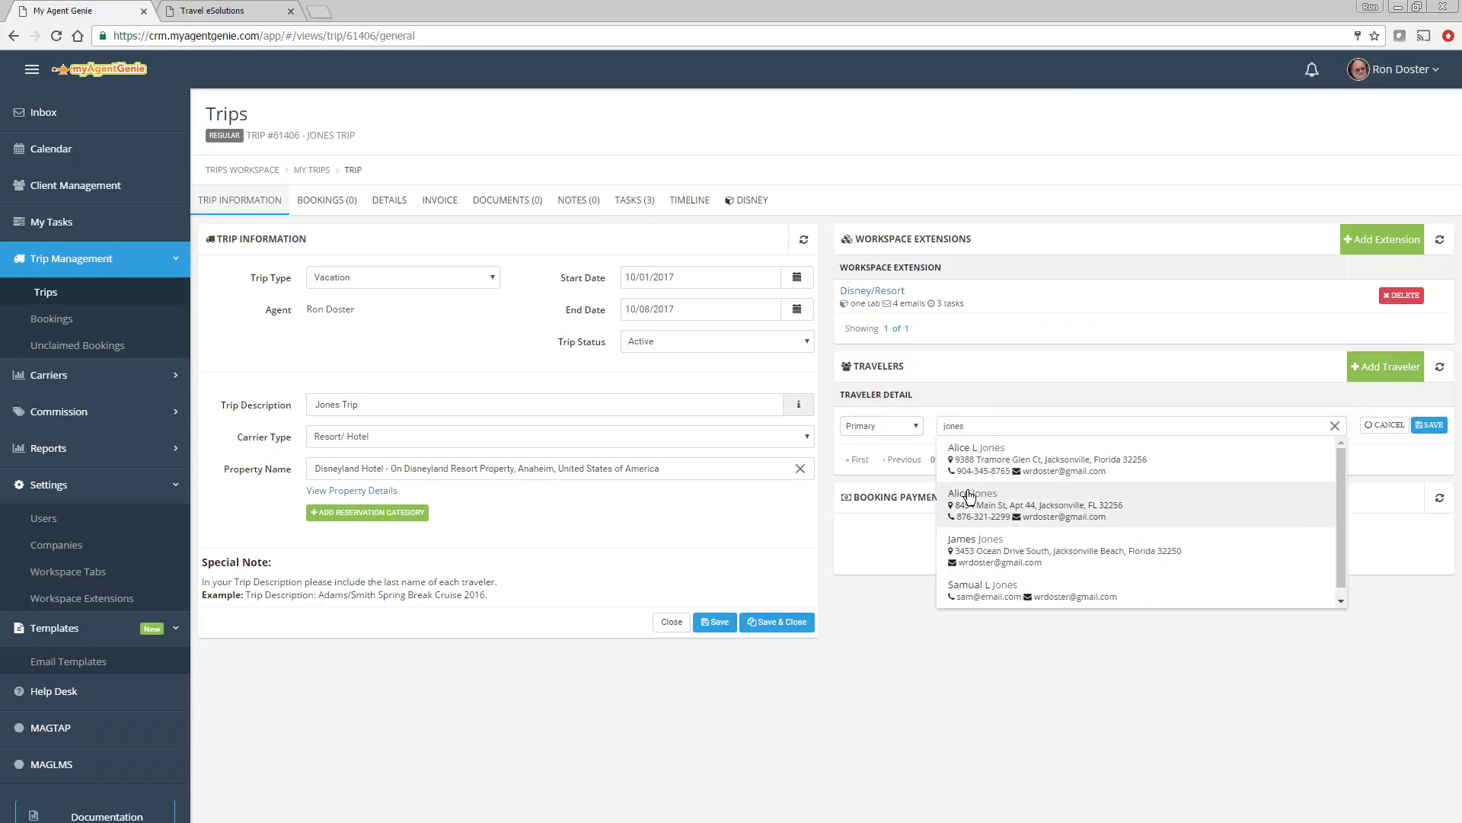
left_click(970, 495)
left_click(1429, 425)
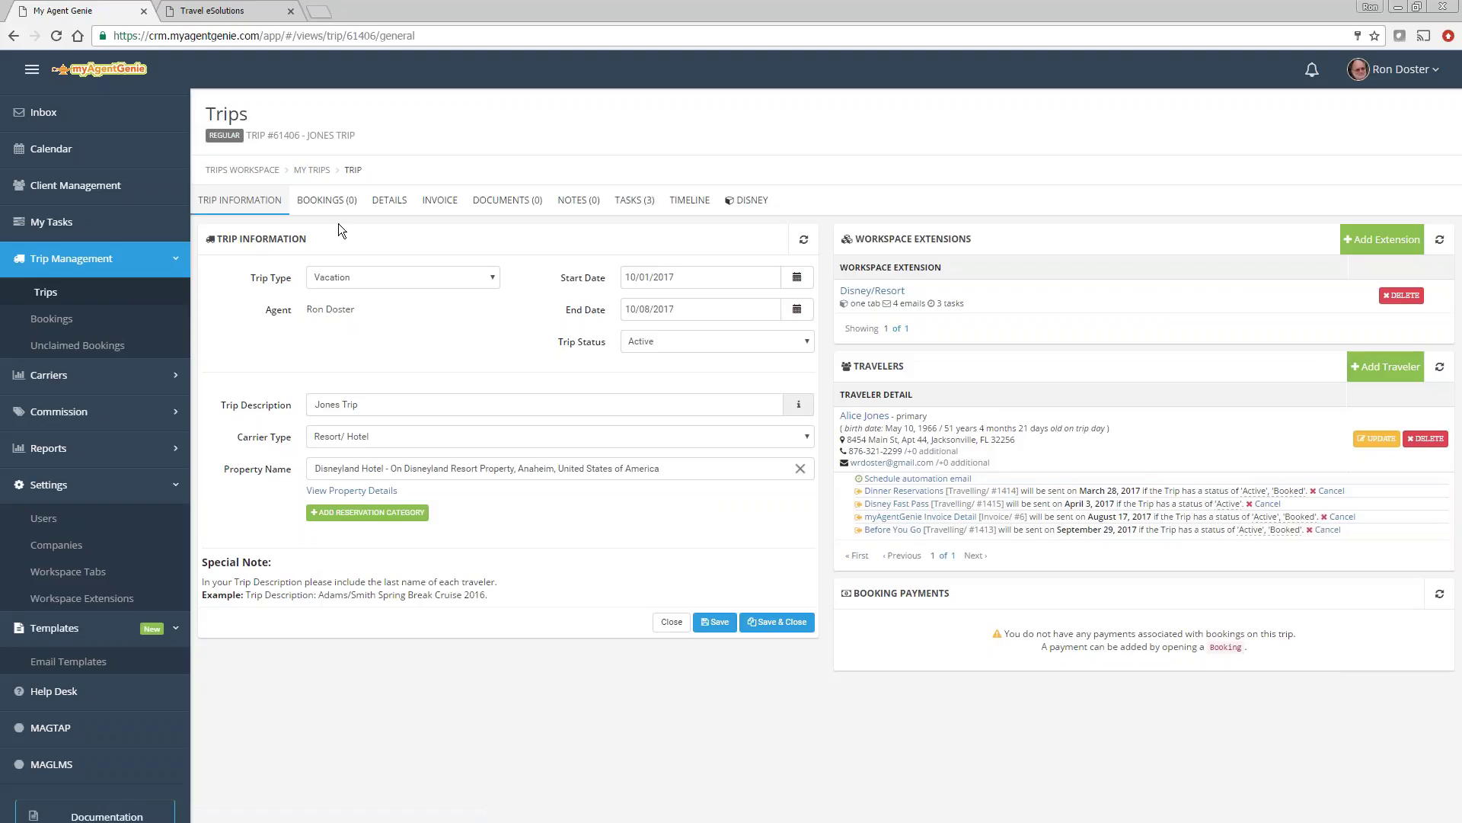
Add a booking to the trip, enter its booking number and set the booking date to 01/13/2017.
left_click(332, 201)
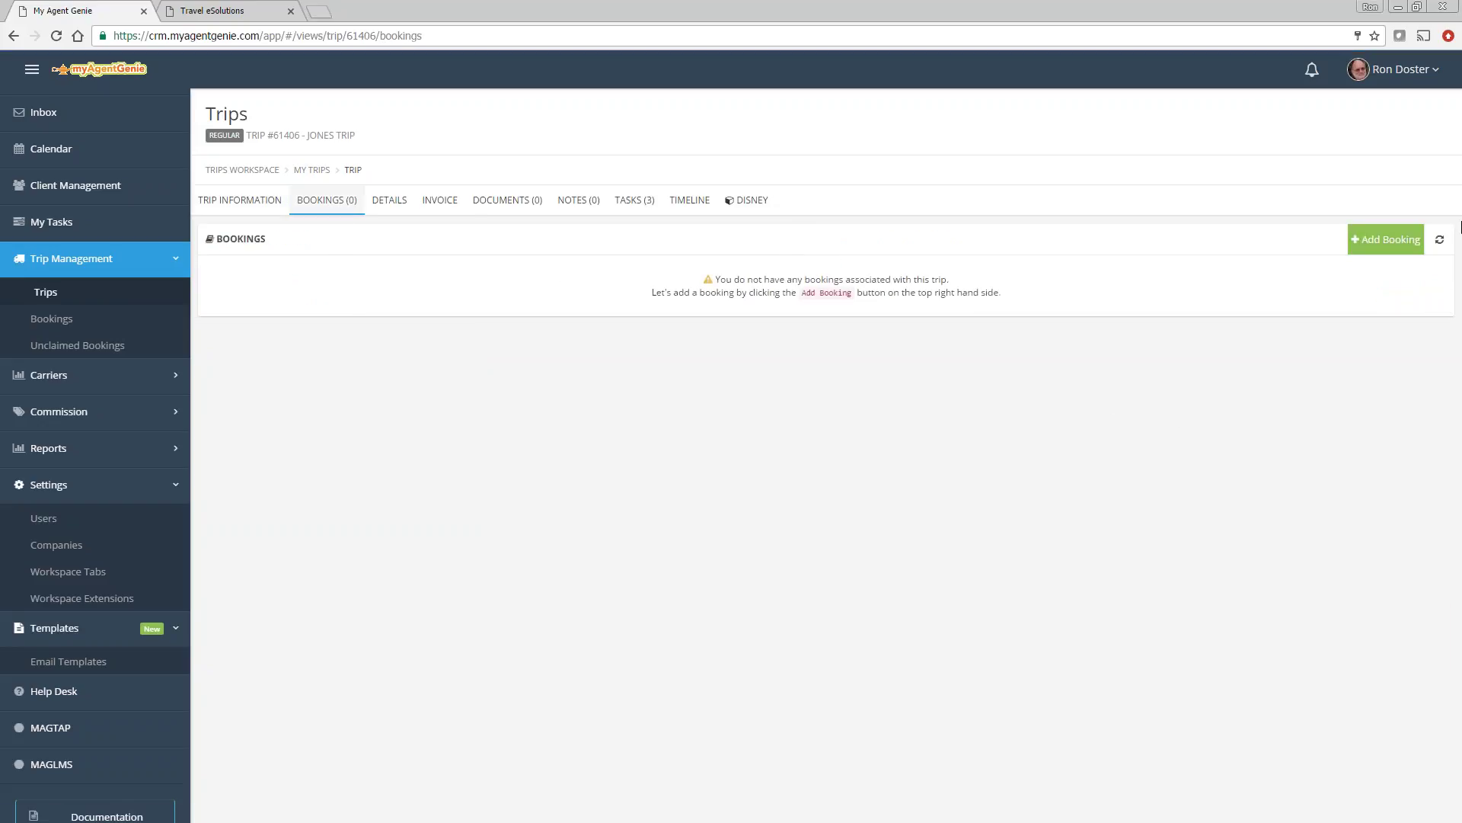
left_click(1385, 240)
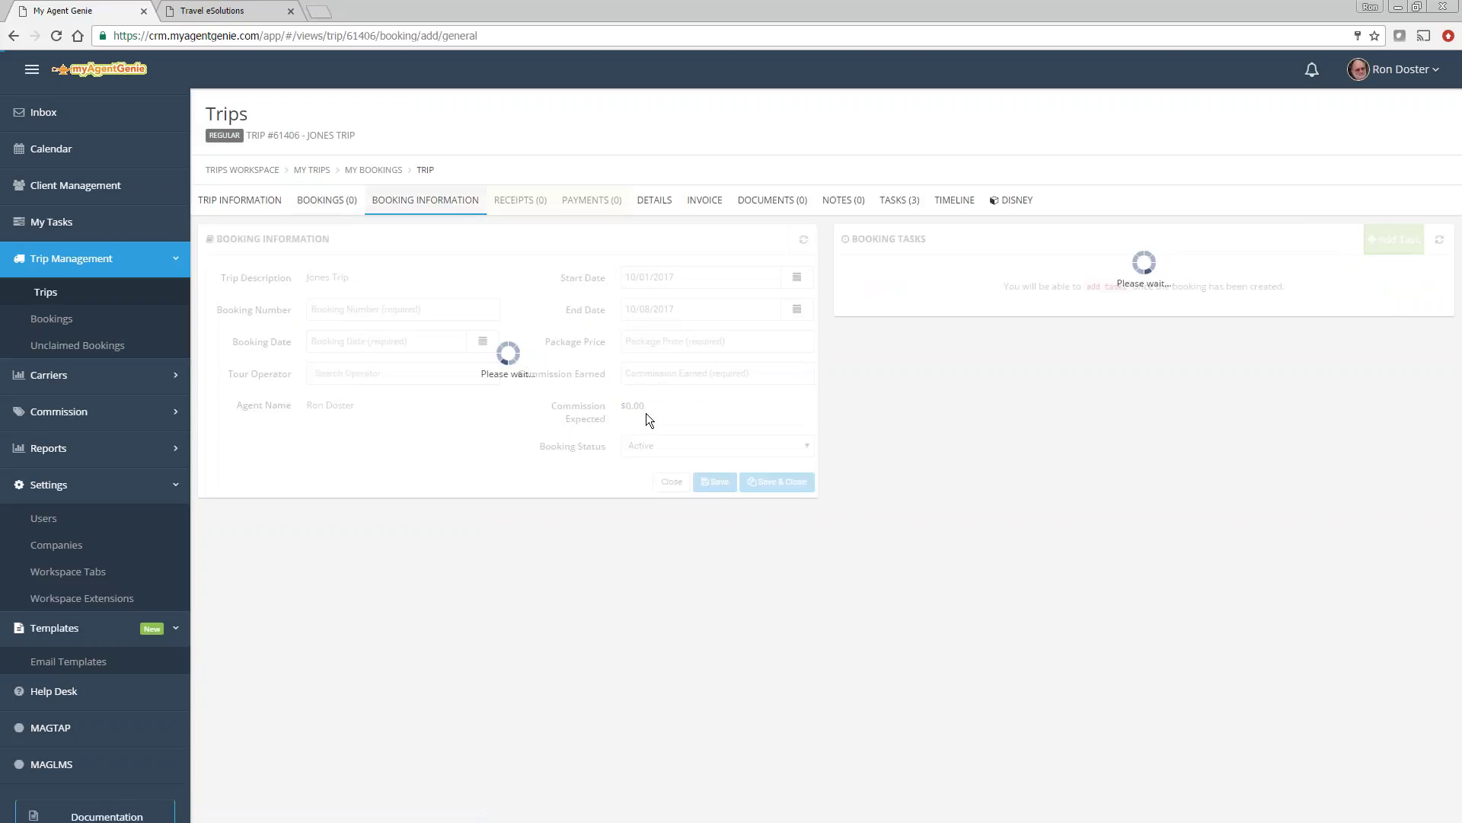
left_click(364, 311)
type("r56789")
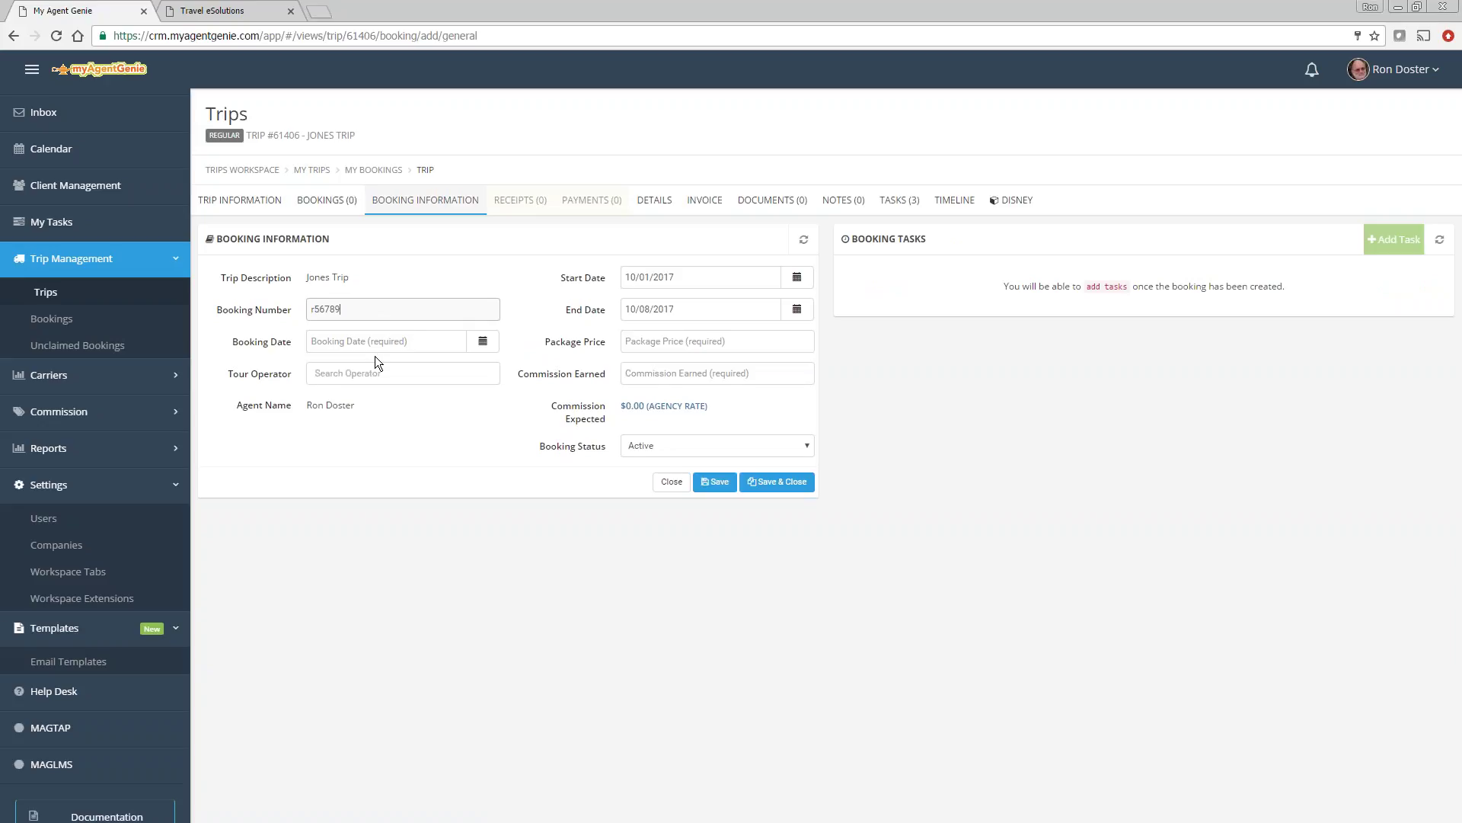
left_click(485, 344)
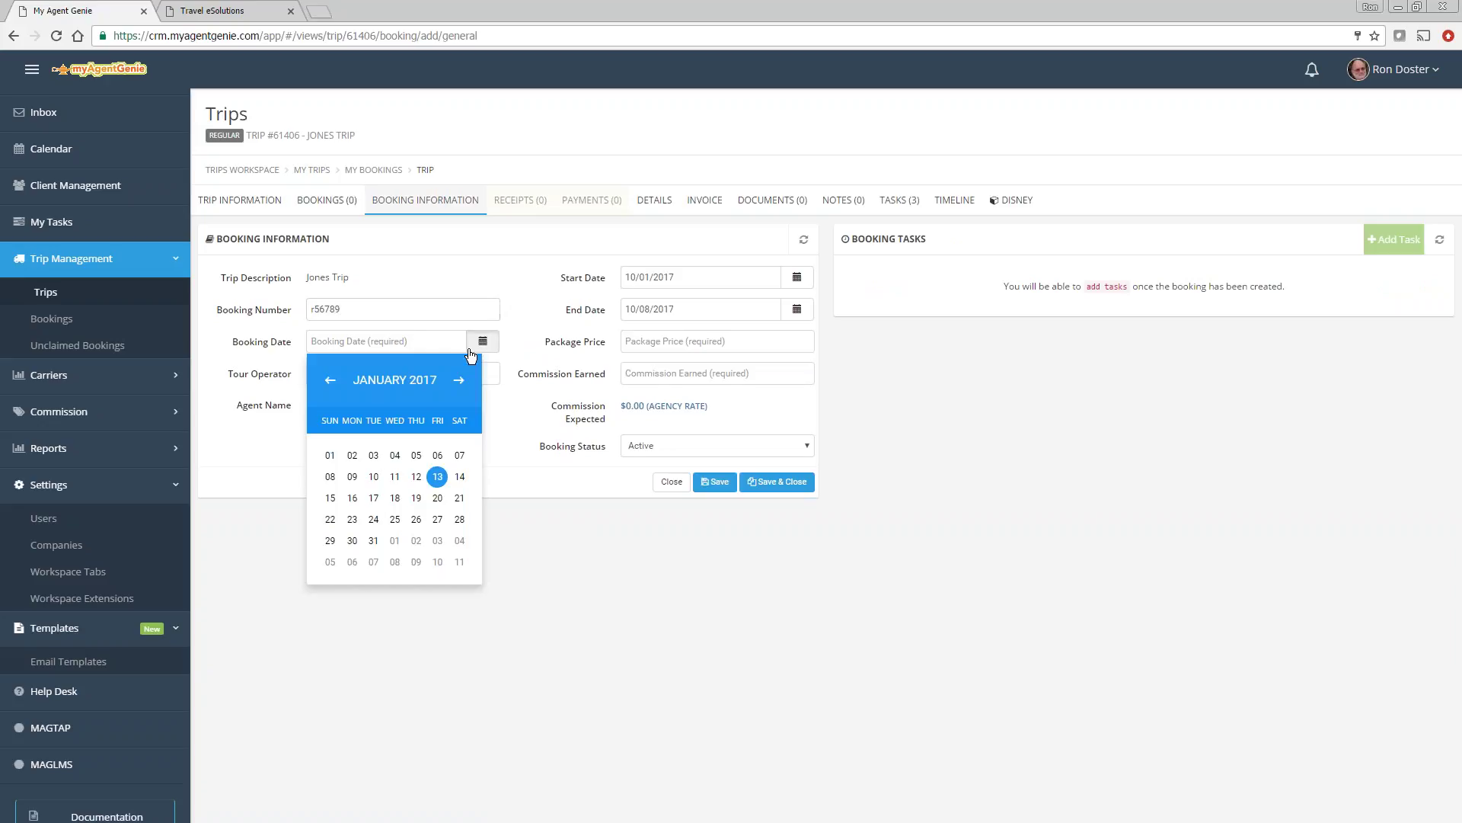
left_click(438, 475)
type("Disney")
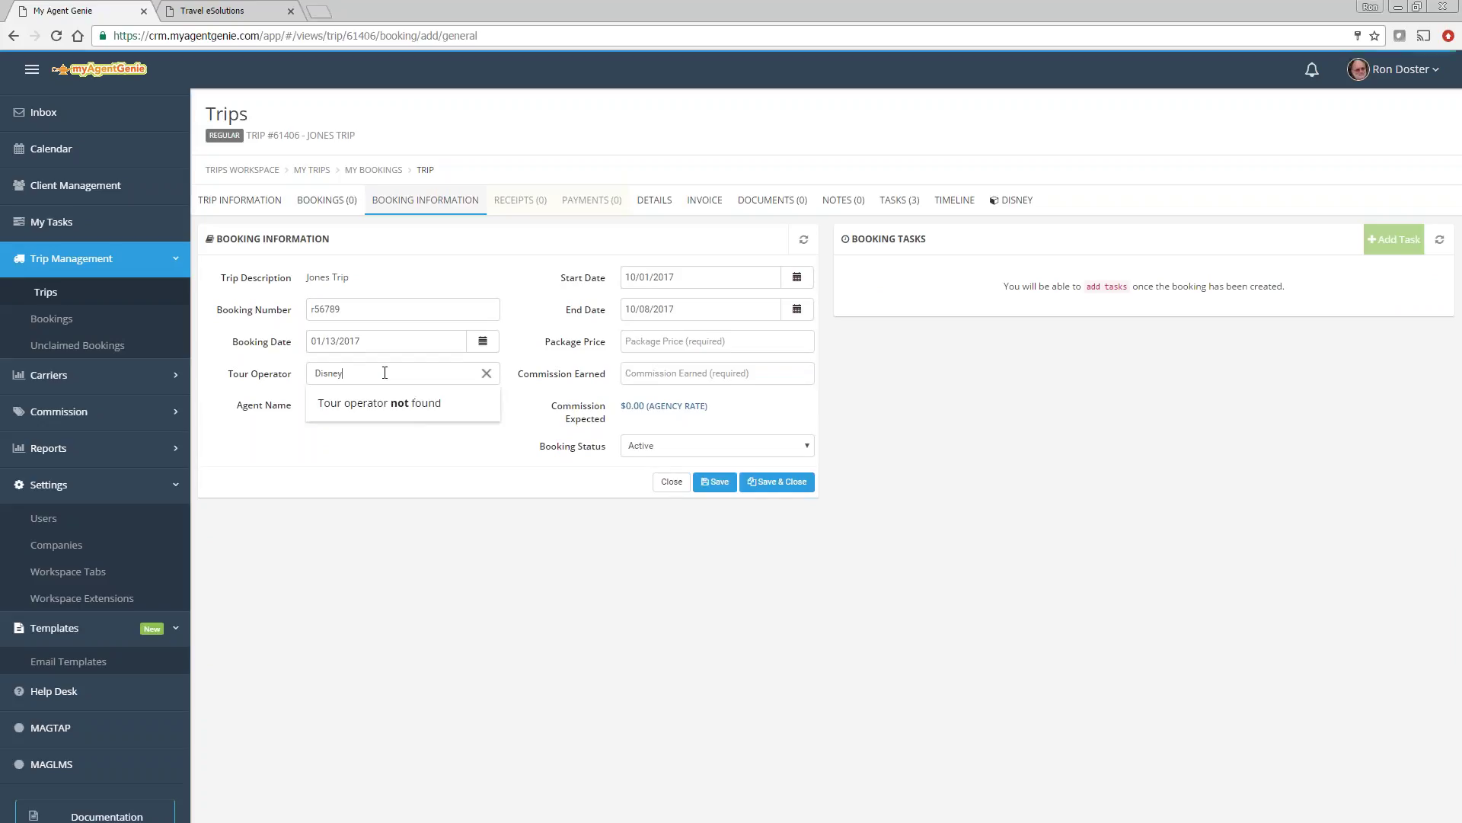
key("BackSpace")
key("BackSpace")
key("BackSpace")
key("BackSpace")
key("BackSpace")
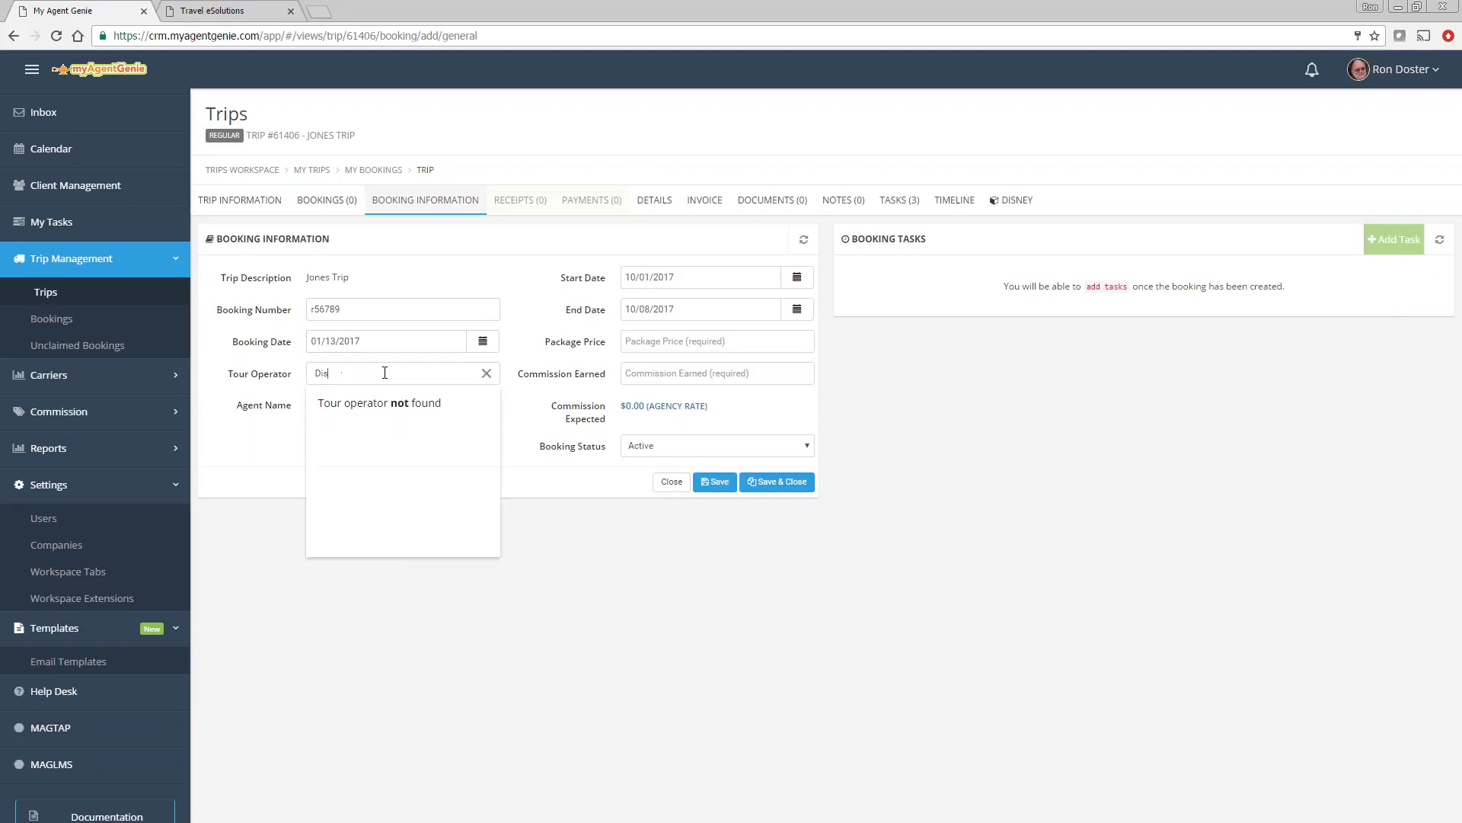
Choose Fun Jet as the booking's tour operator and make the booking number unique by appending two more digits.
type("fun")
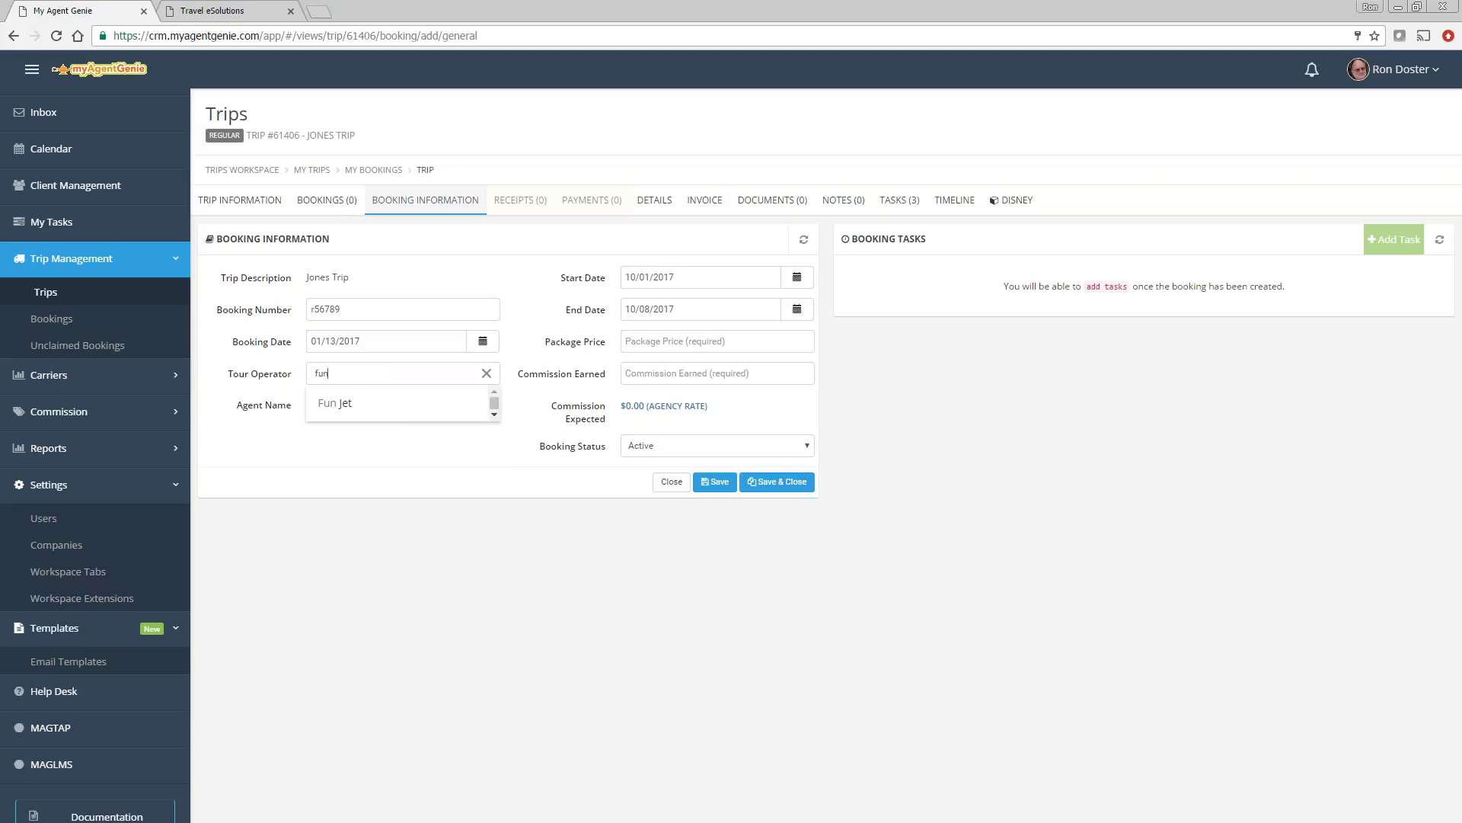
left_click(350, 403)
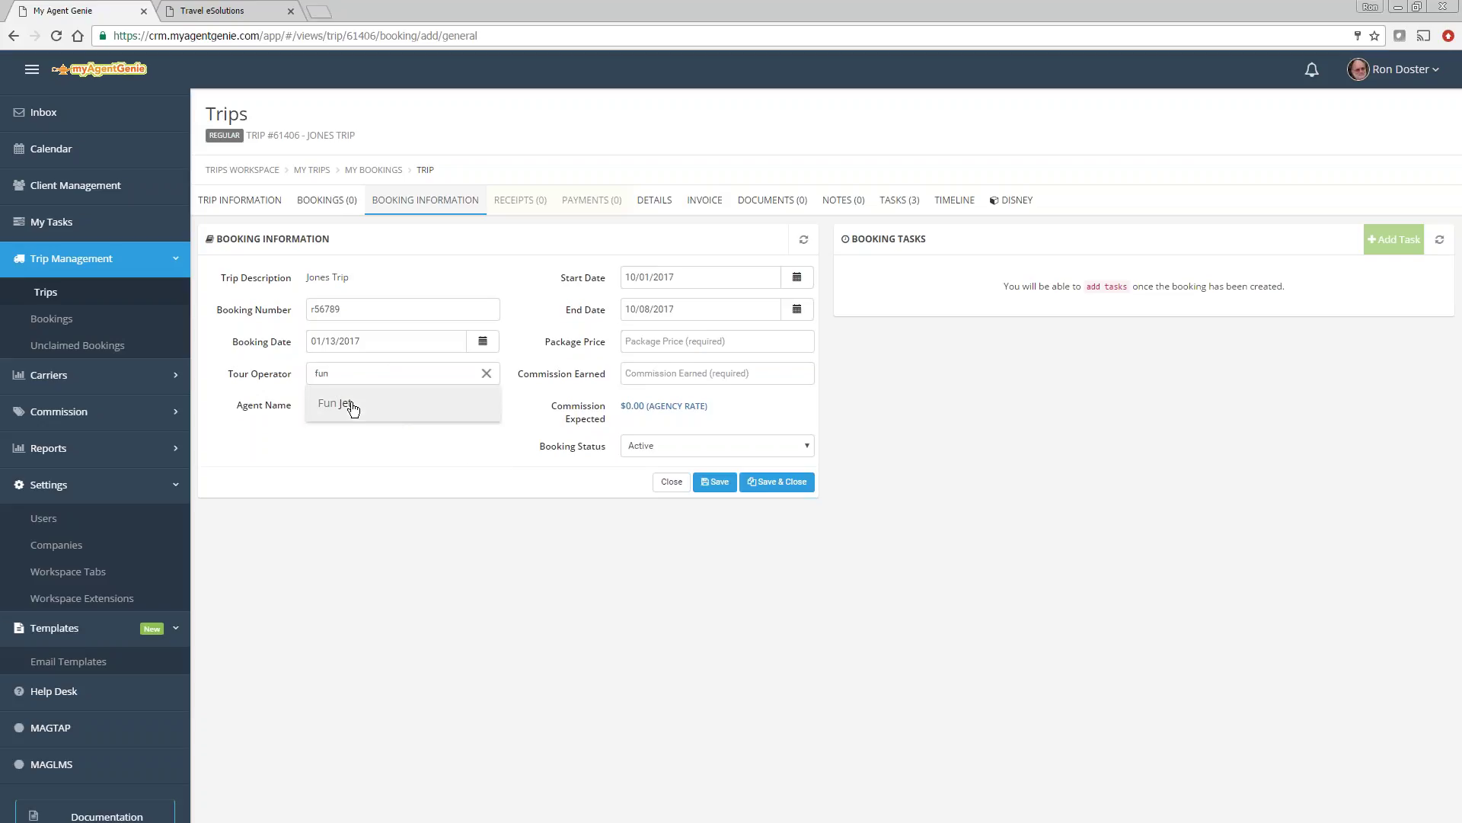
left_click(368, 327)
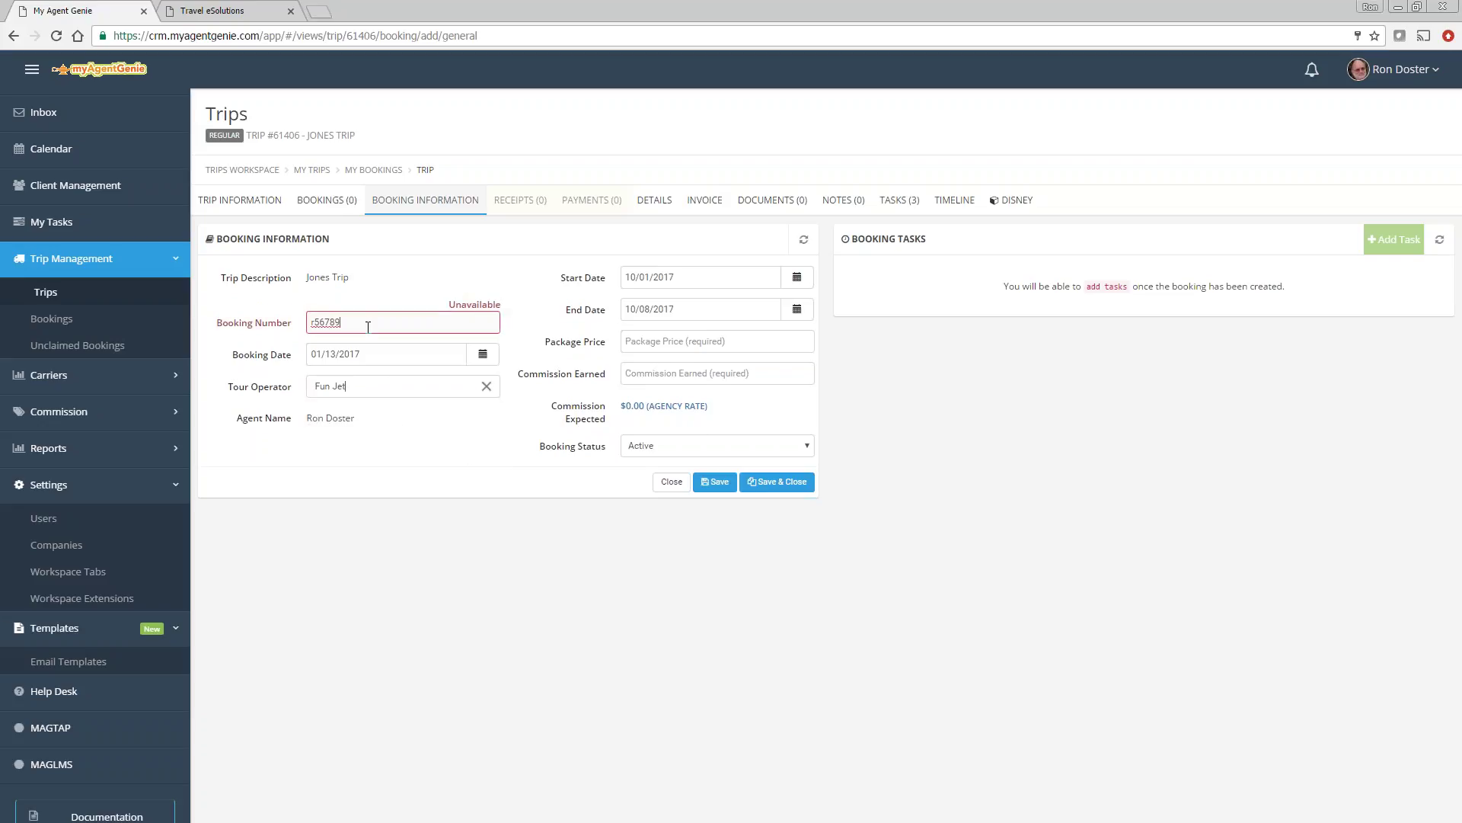
type("45")
Set the package price to $4,000.00 and the commission earned to $400.00, and save the booking.
left_click(675, 337)
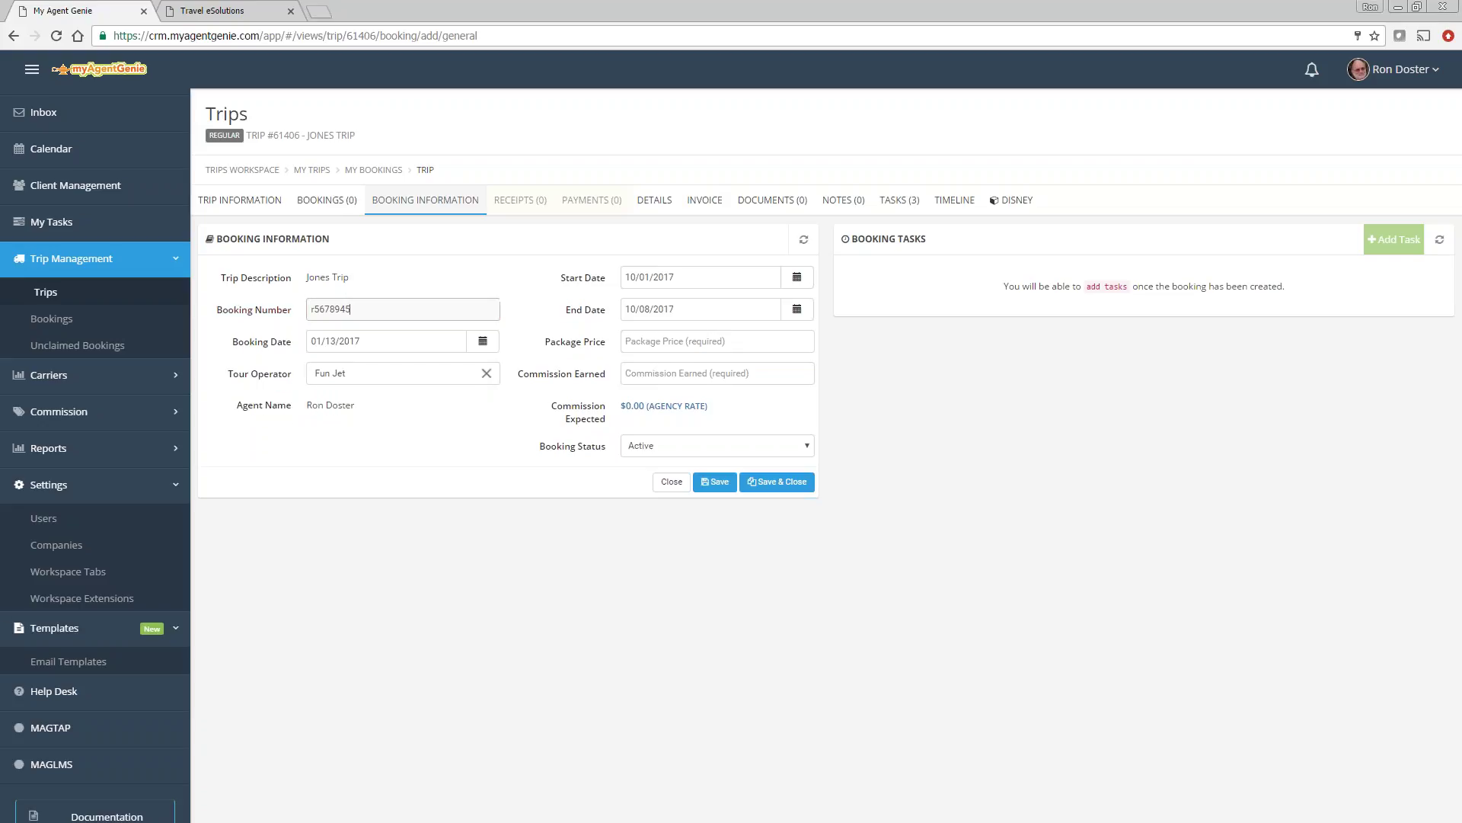
type("4,")
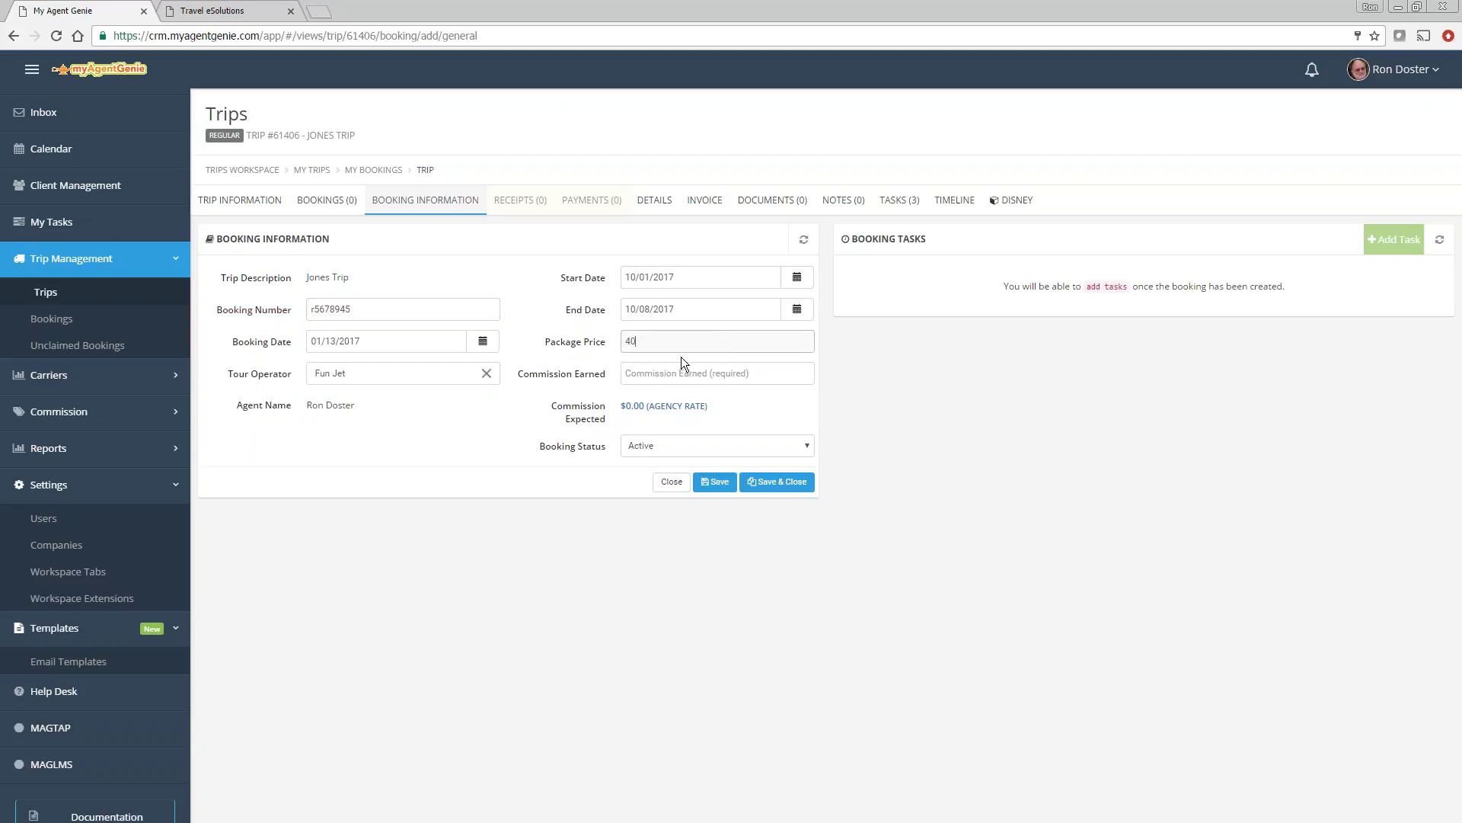
type("000")
key("Tab")
type("4")
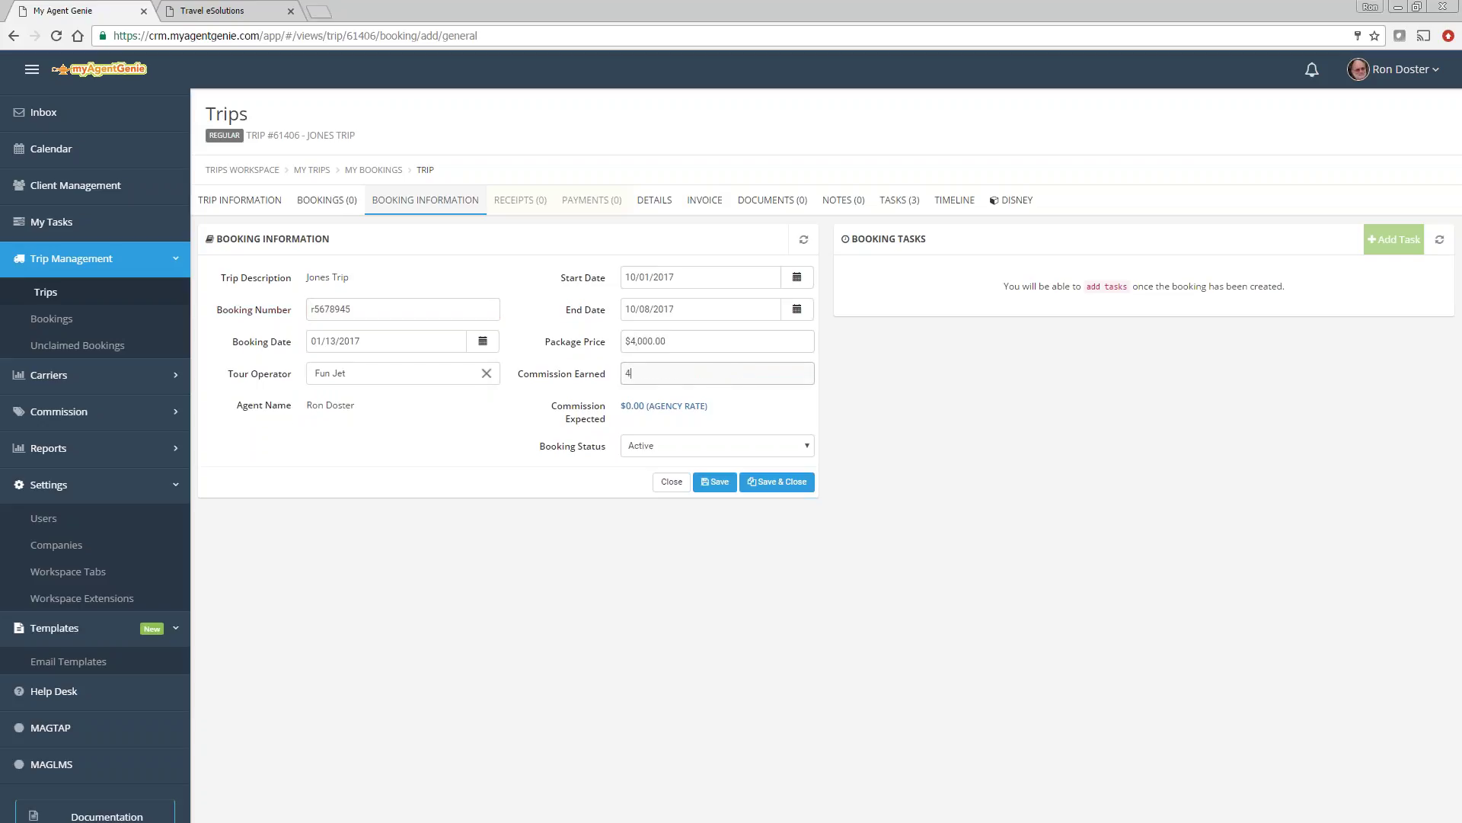
left_click(719, 484)
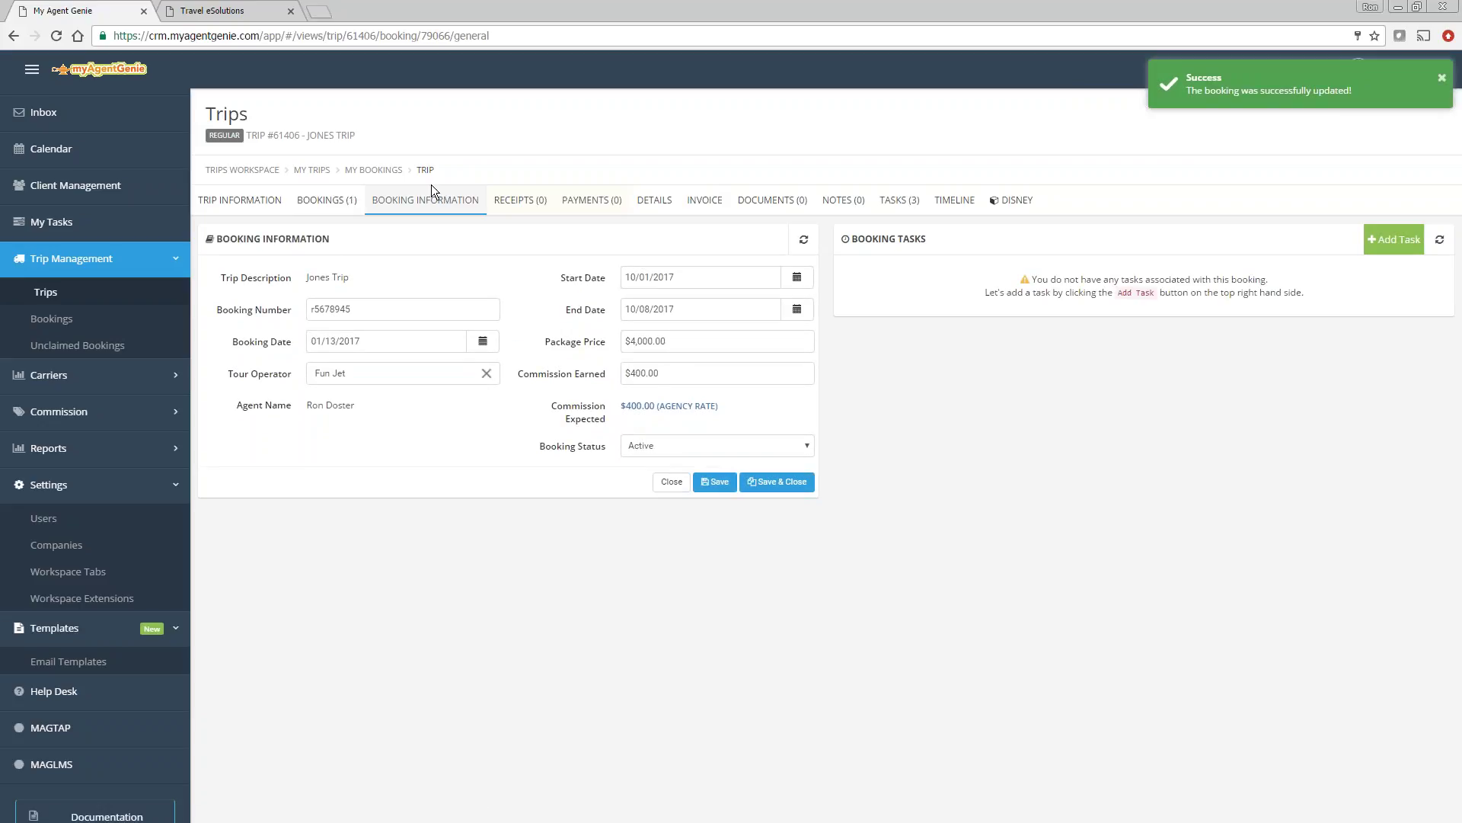
Email the myAgentGenie Invoice to the trip's client and refresh the invoice history.
left_click(698, 203)
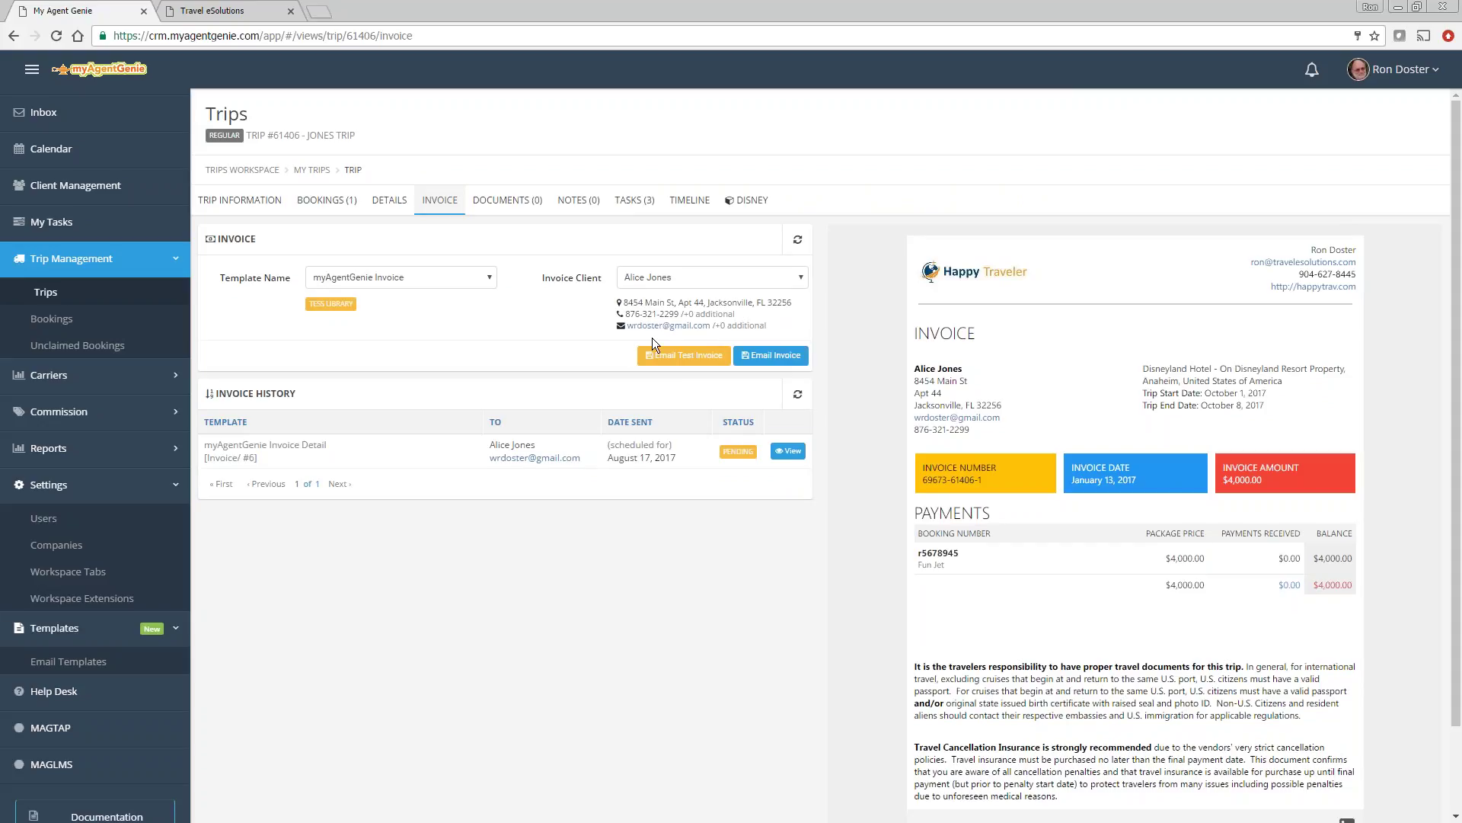
left_click(777, 357)
left_click(895, 515)
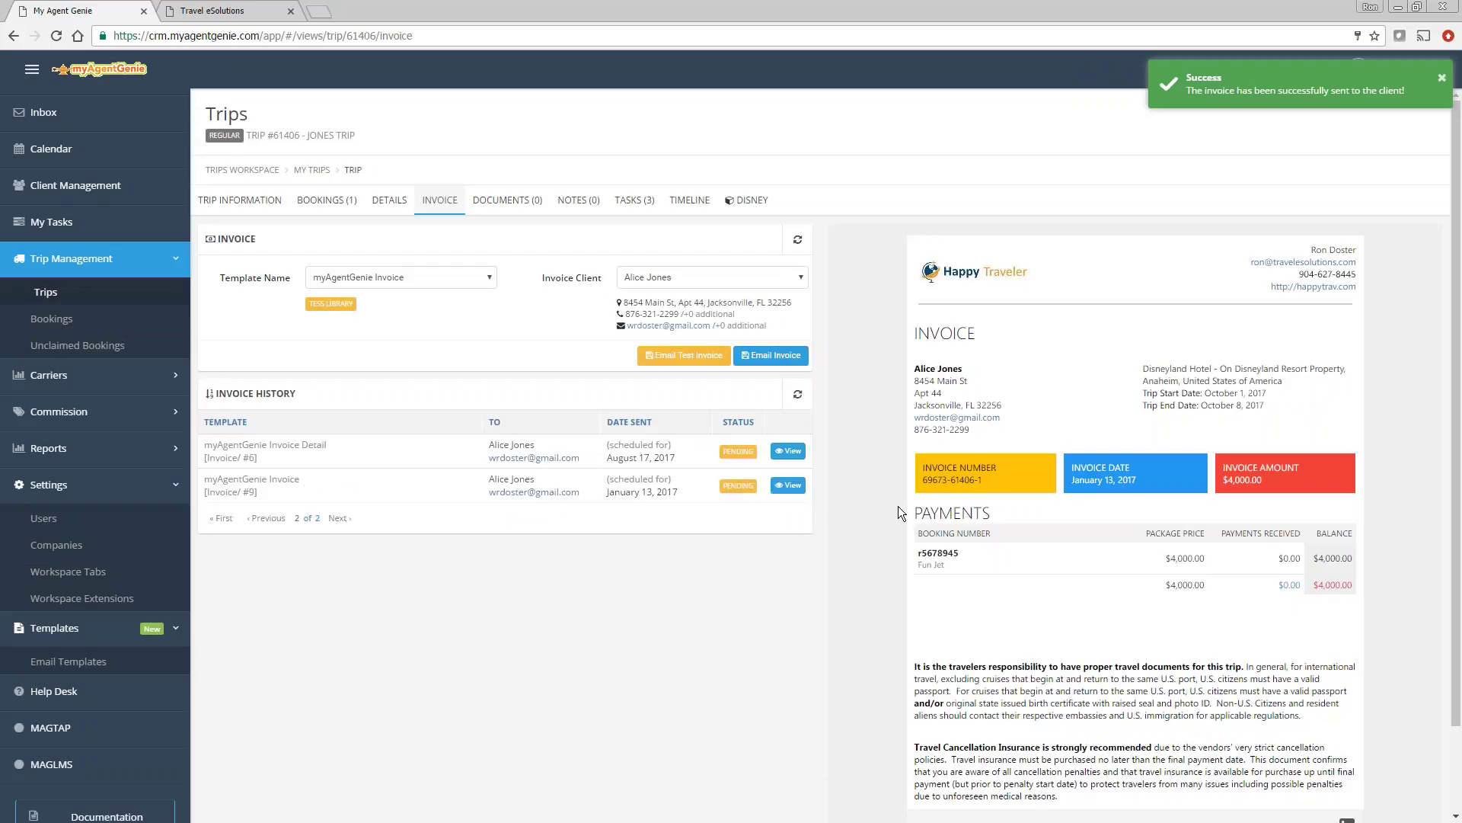
left_click(797, 393)
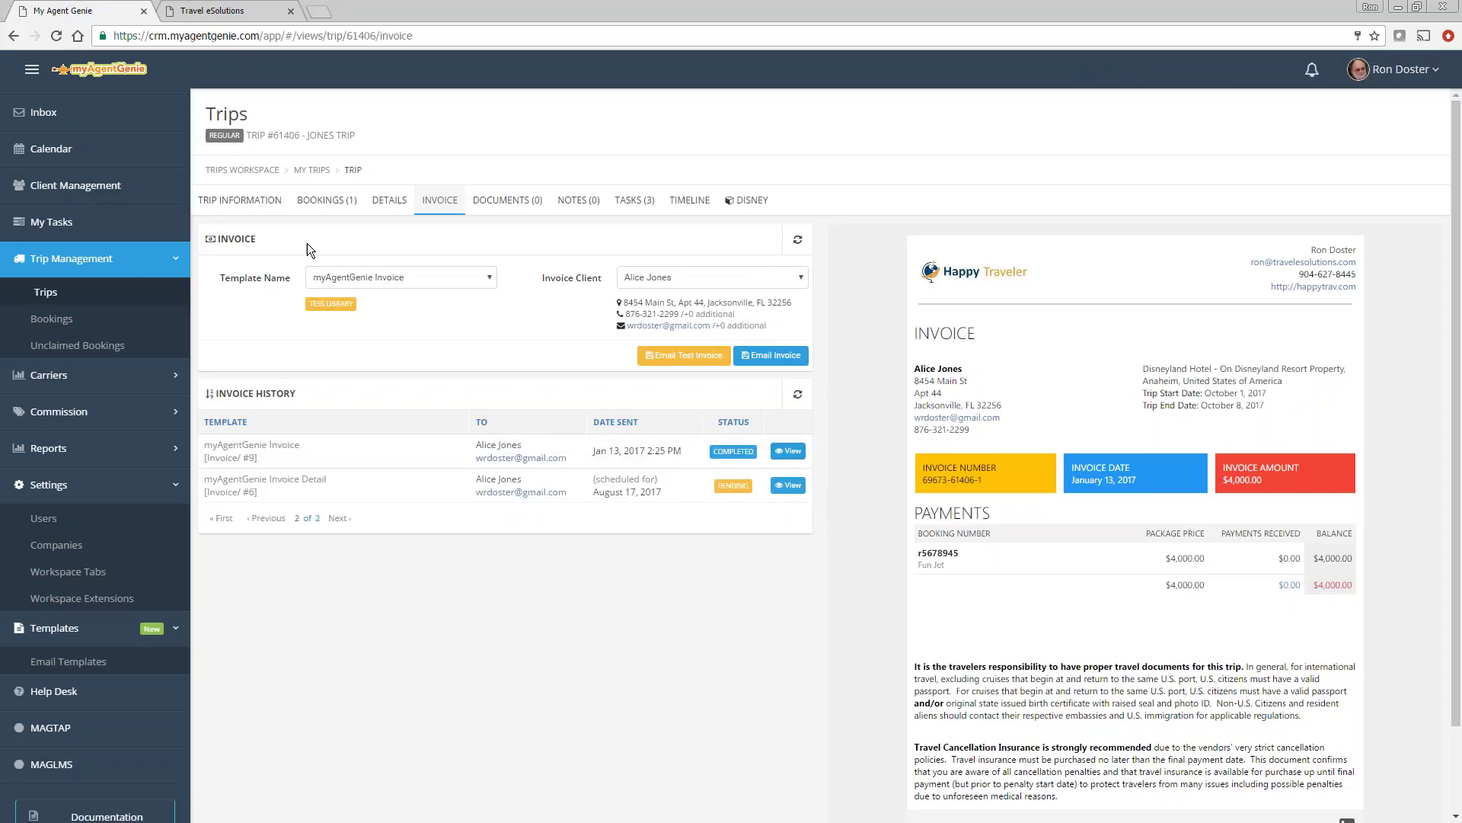
Open the primary traveler's client record, review the automation history and view the sent myAgentGenie Invoice entry.
left_click(244, 211)
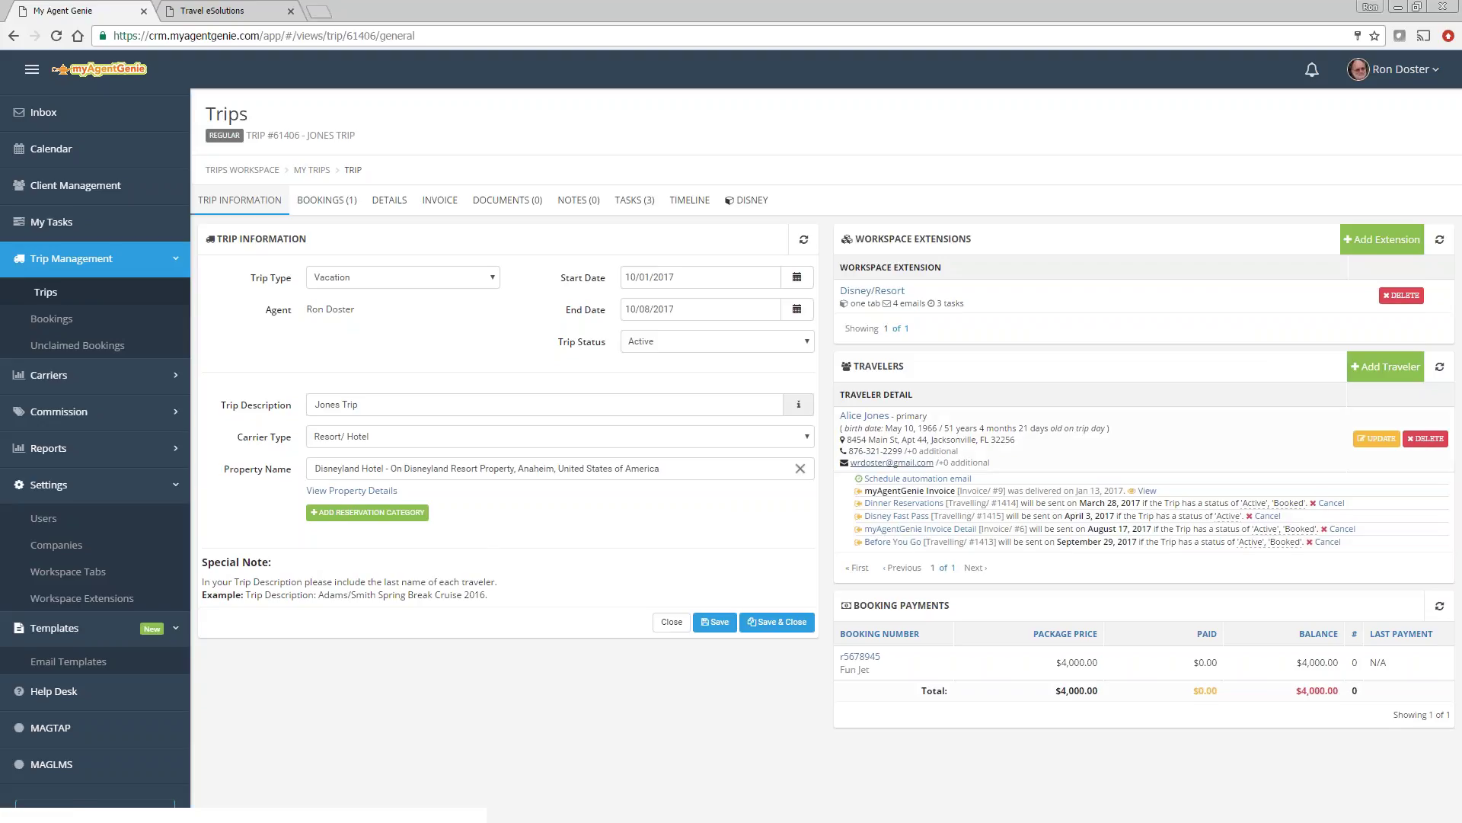
left_click(863, 415)
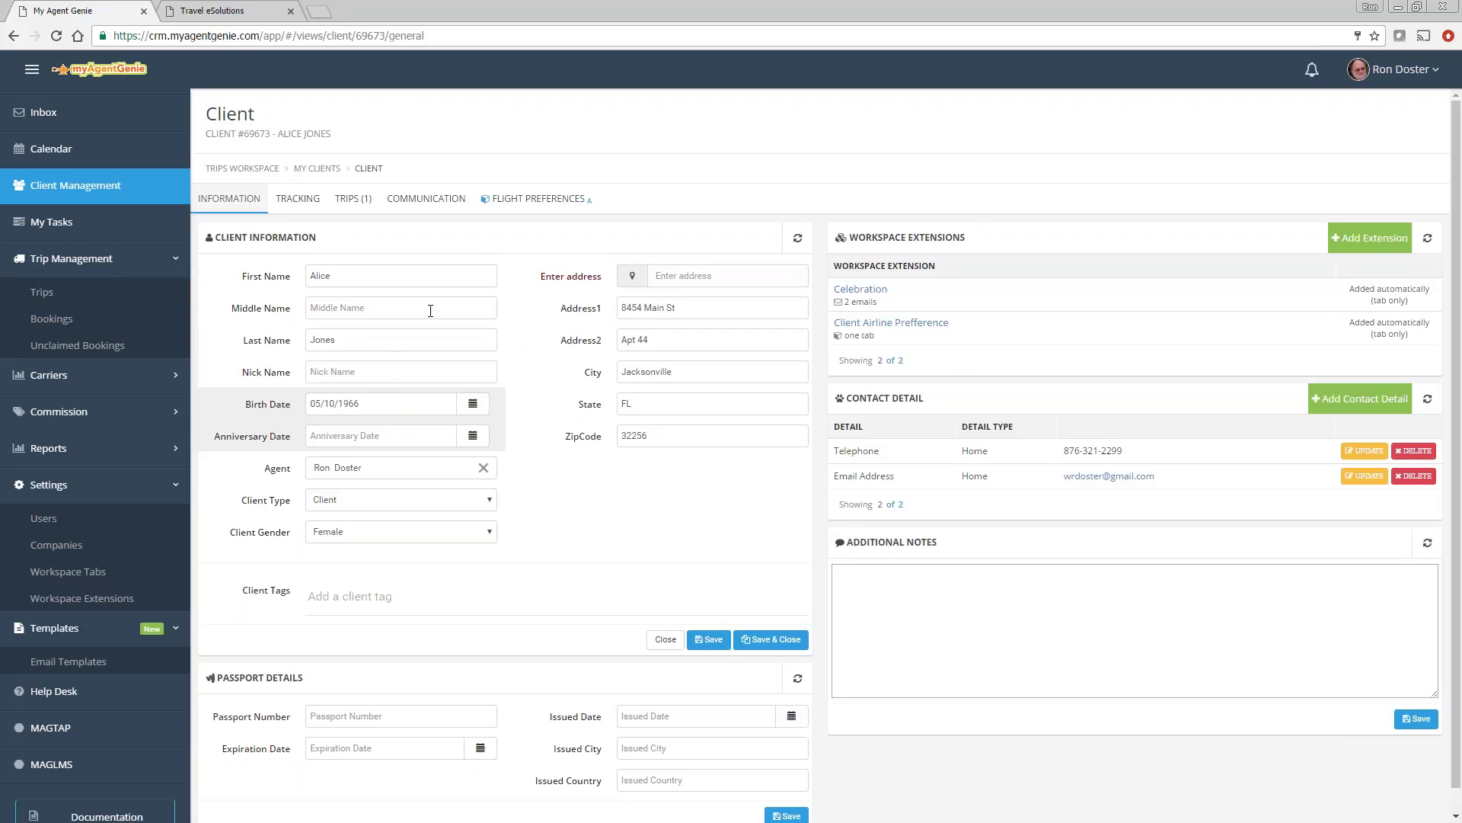
left_click(418, 203)
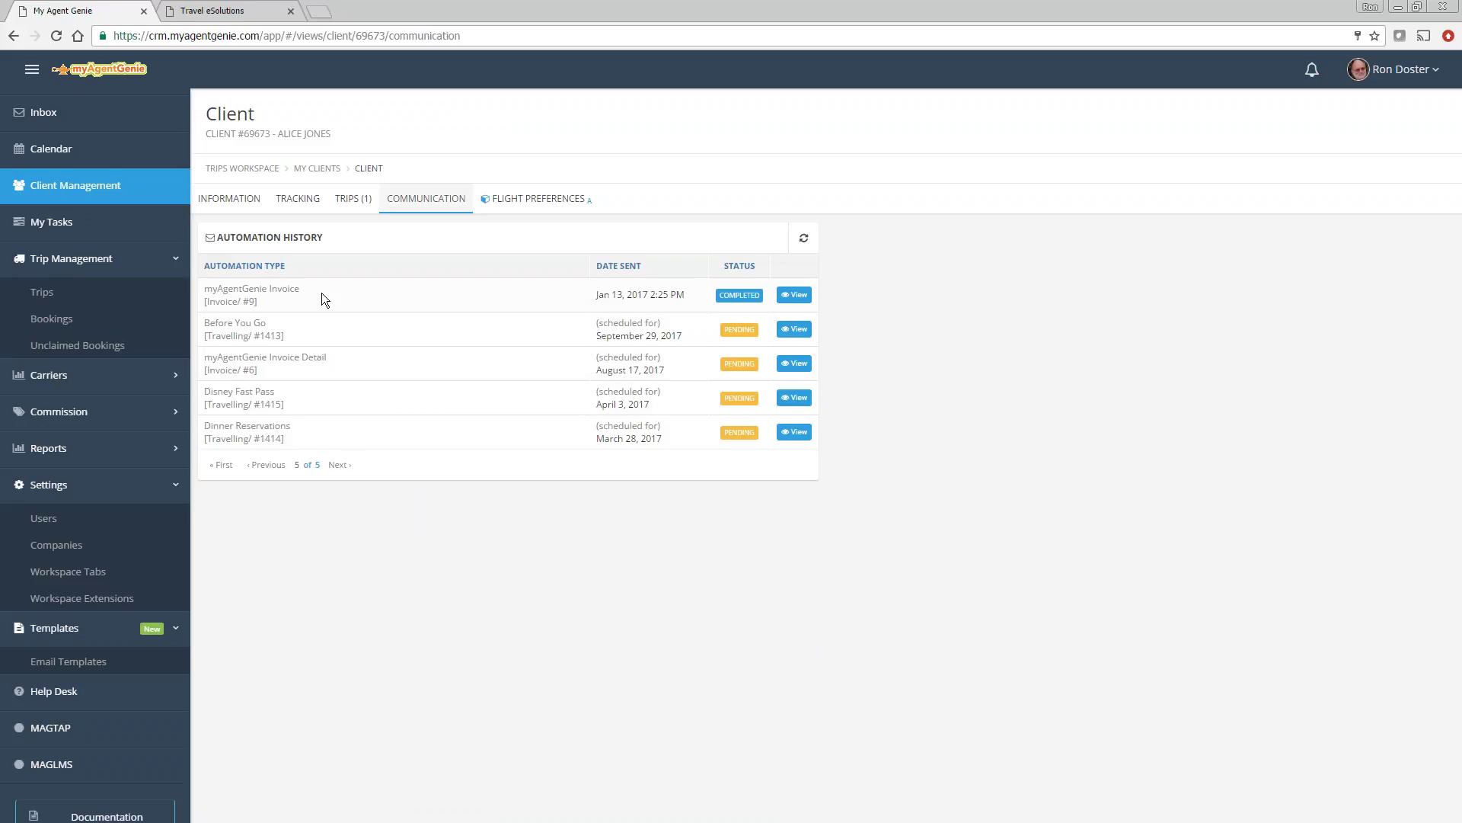
left_click(793, 296)
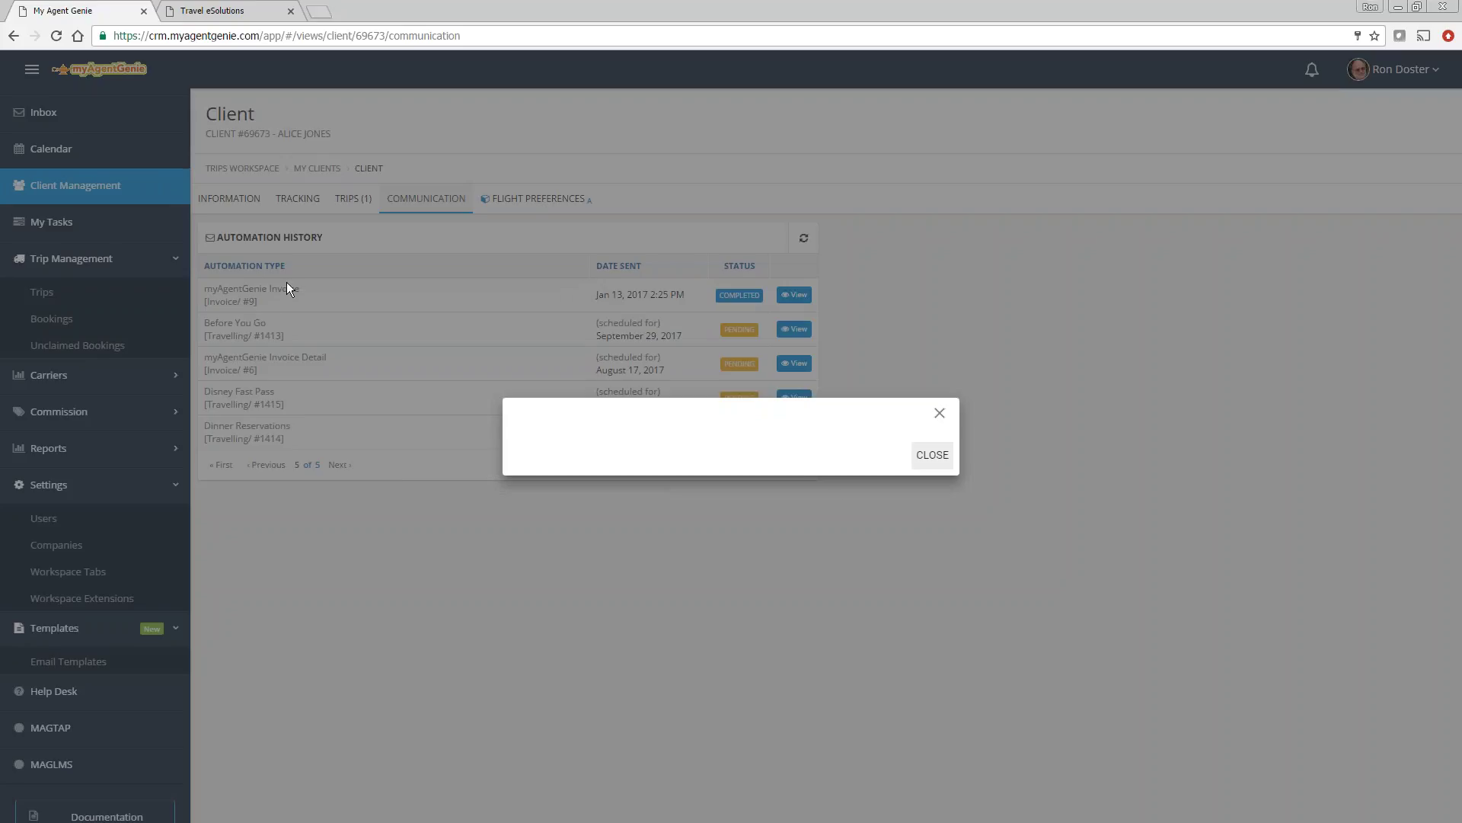
left_click(932, 455)
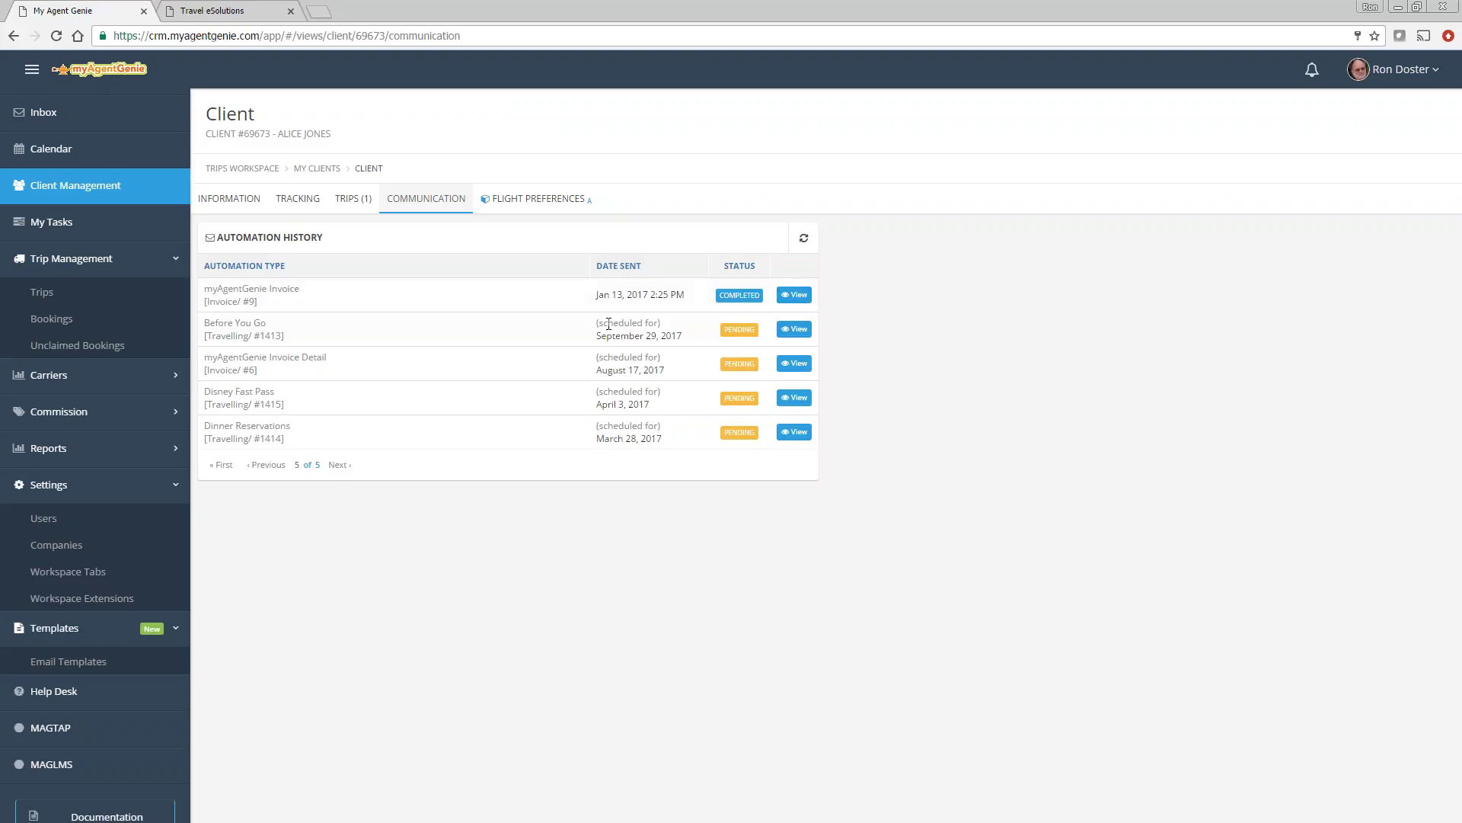
Look at the client's Flight Preferences and the Client Airline Prefference workspace extension that supplies them.
left_click(232, 201)
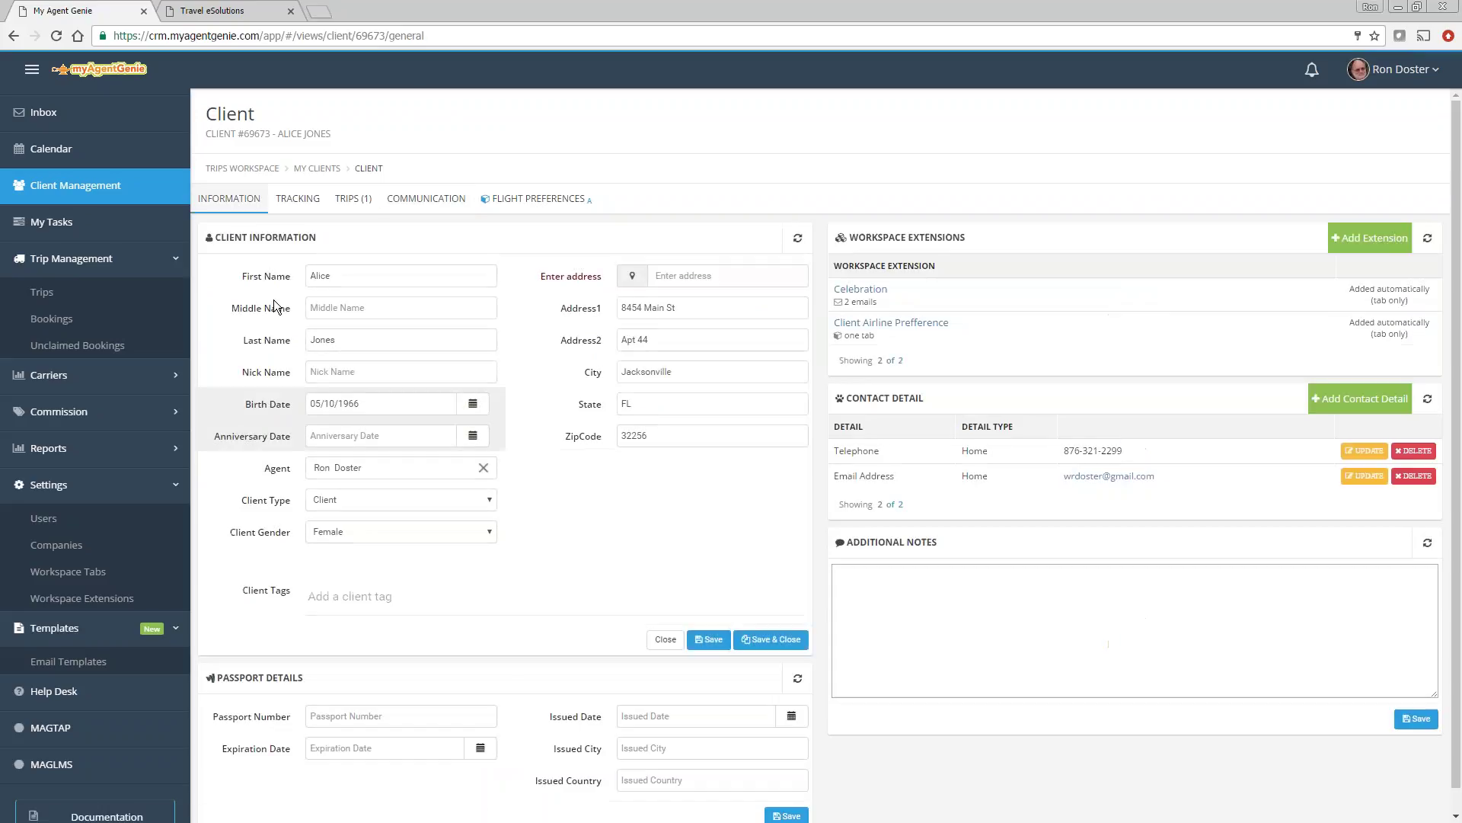
left_click(545, 201)
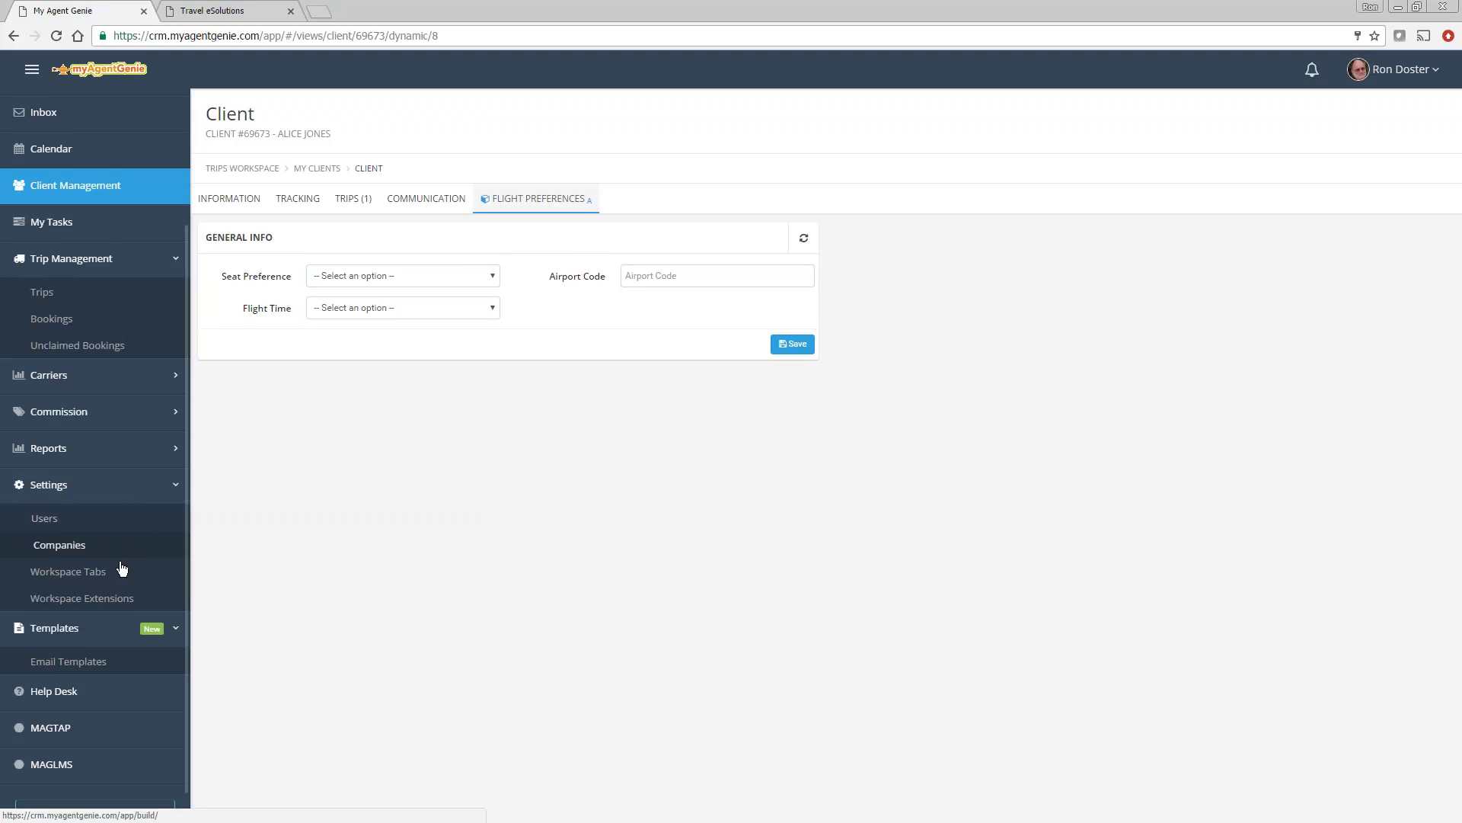
left_click(95, 602)
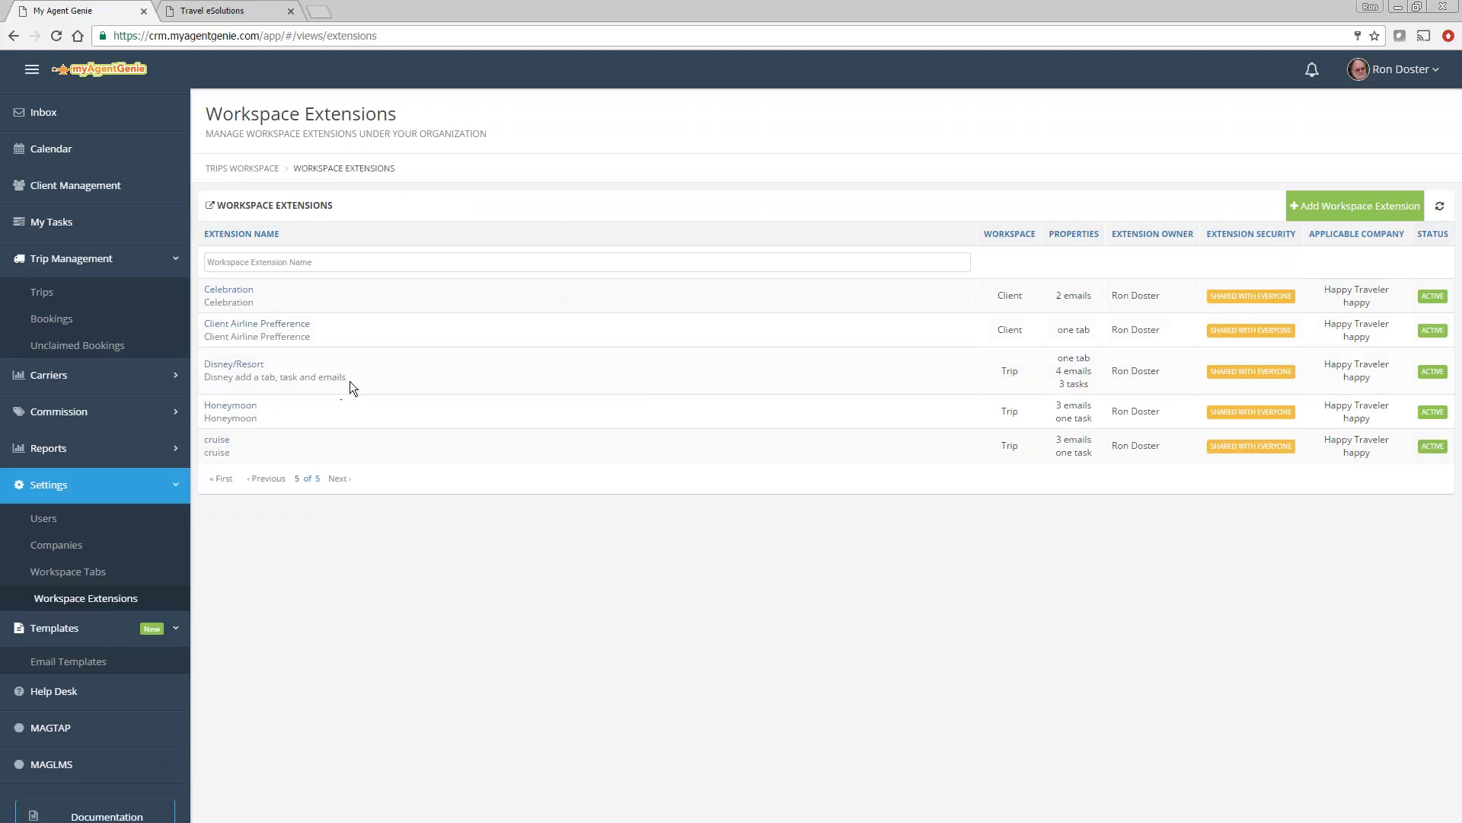
left_click(278, 328)
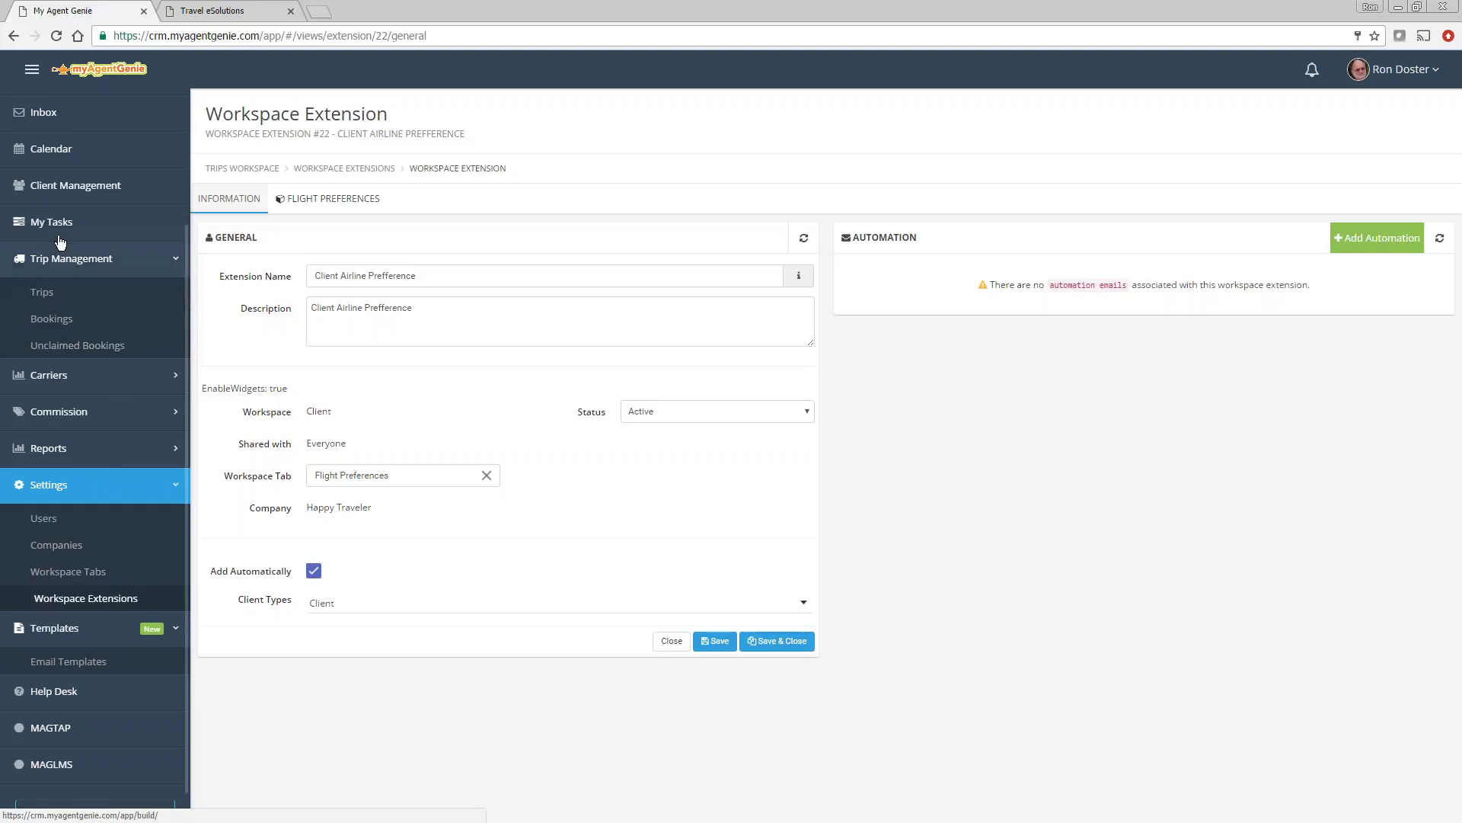
Reopen the primary traveler's client record from the Disneyland Hotel trip and change the month and day of the birth date.
left_click(62, 185)
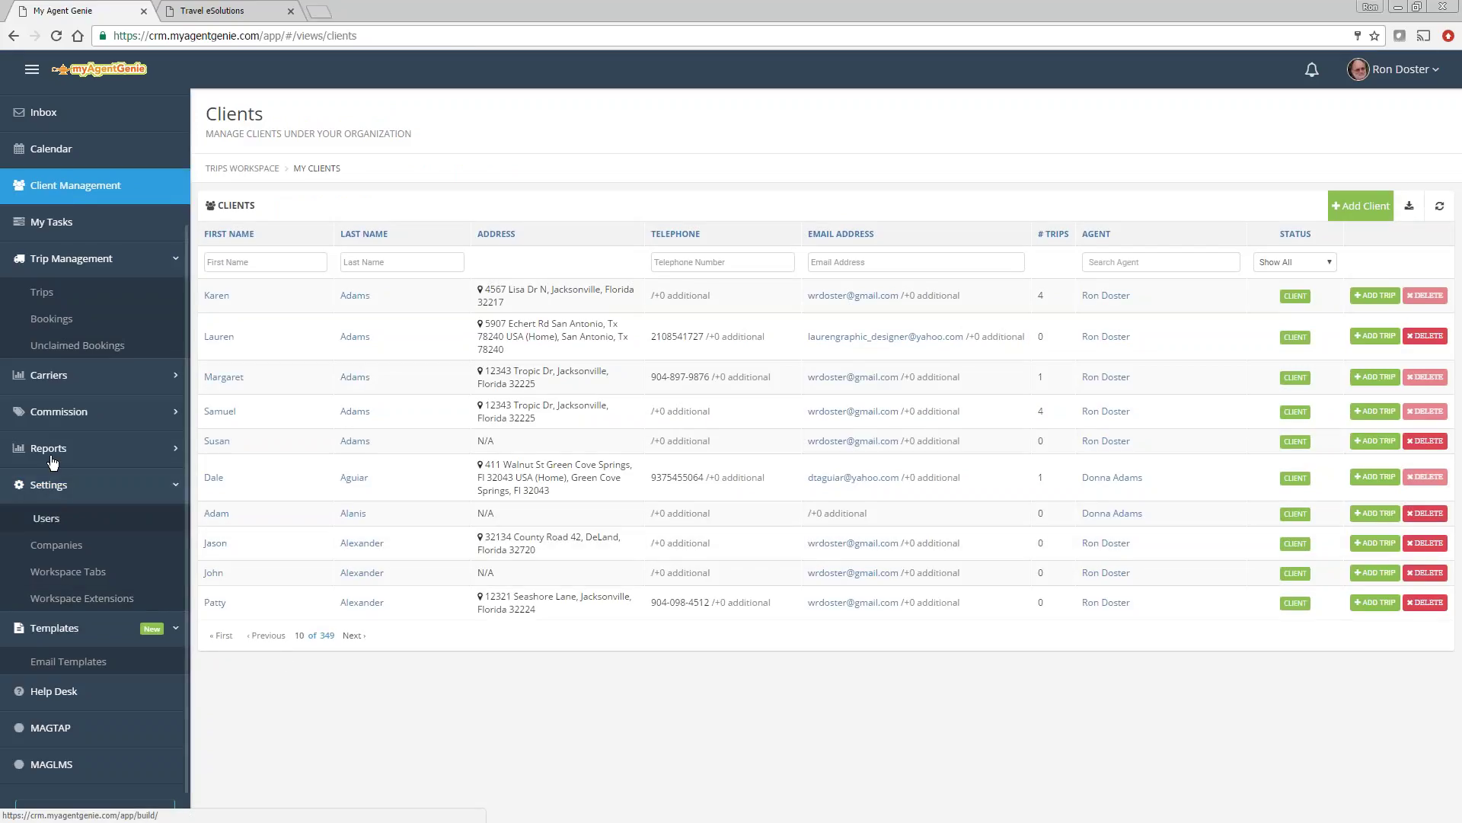
left_click(44, 294)
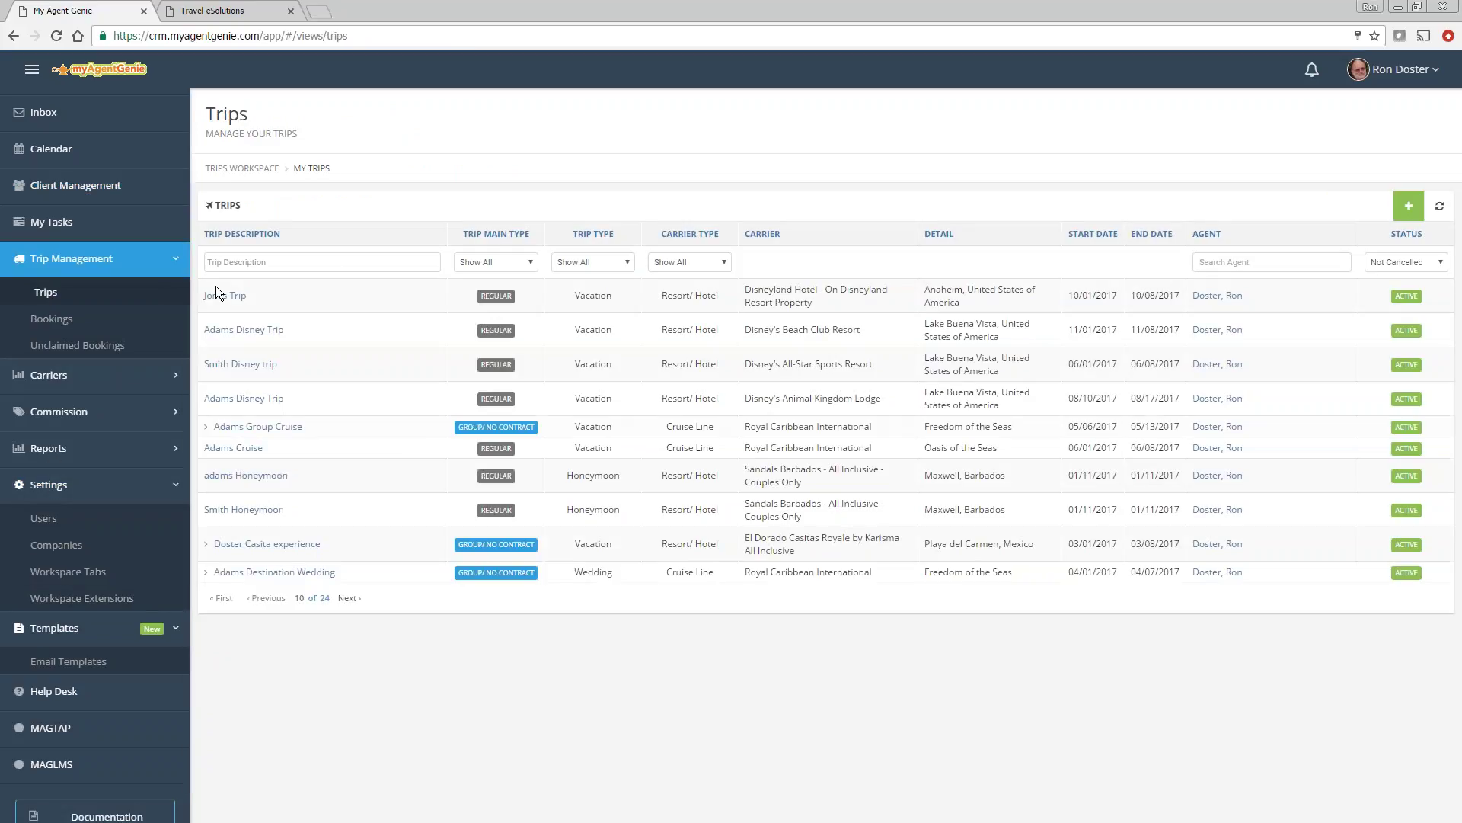
left_click(225, 295)
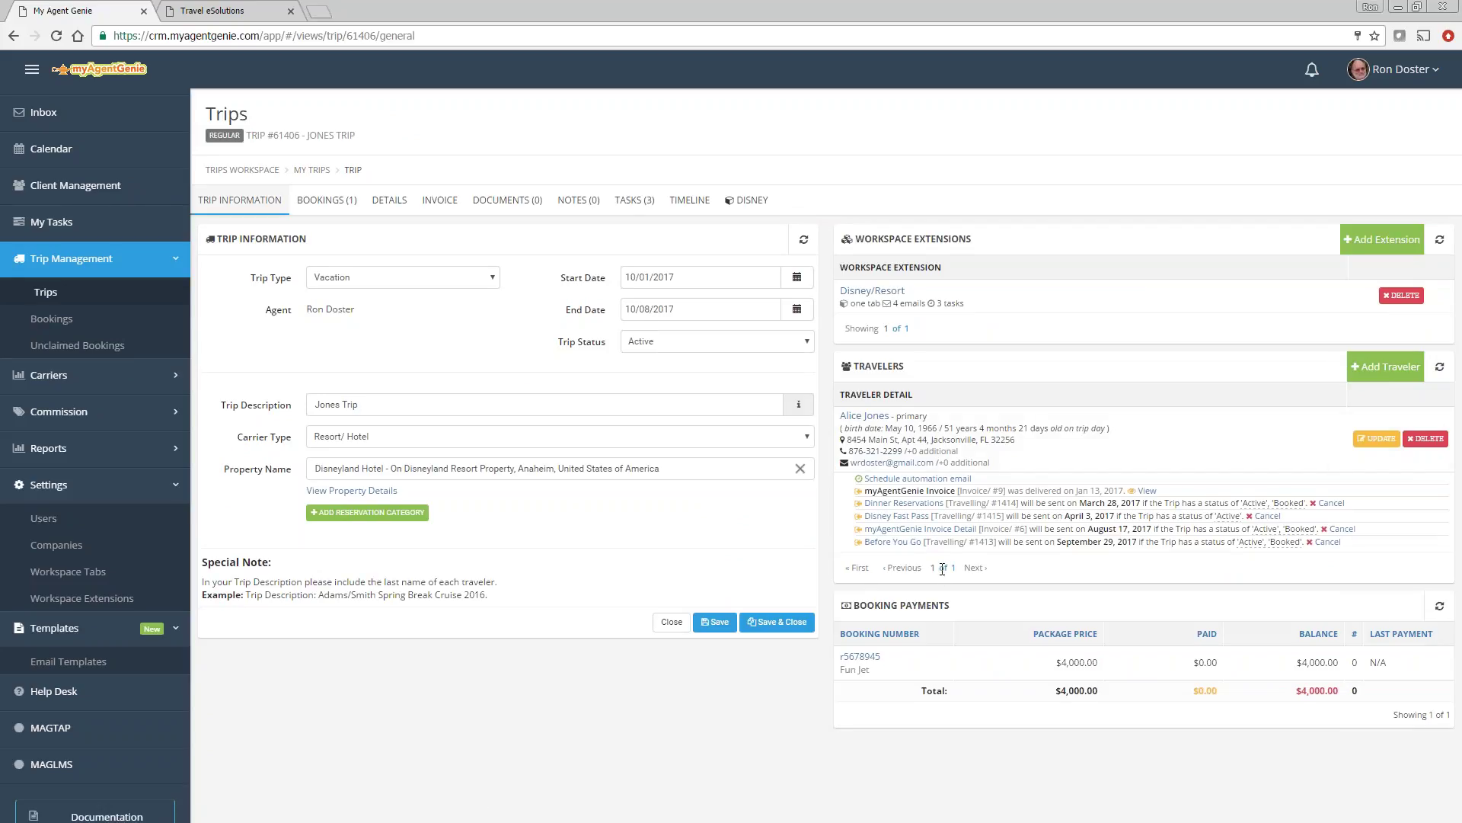
left_click(864, 417)
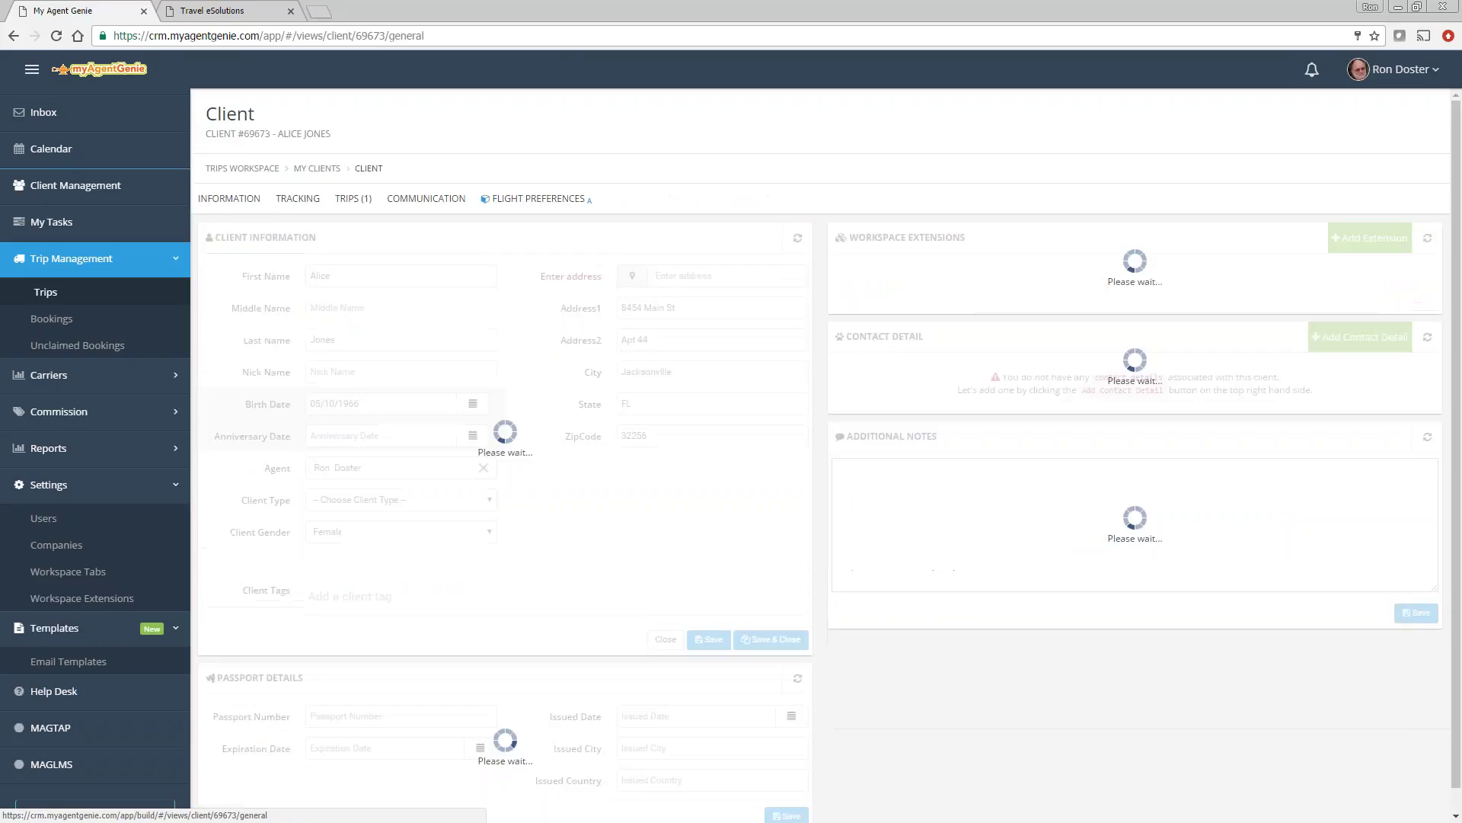
left_click(319, 402)
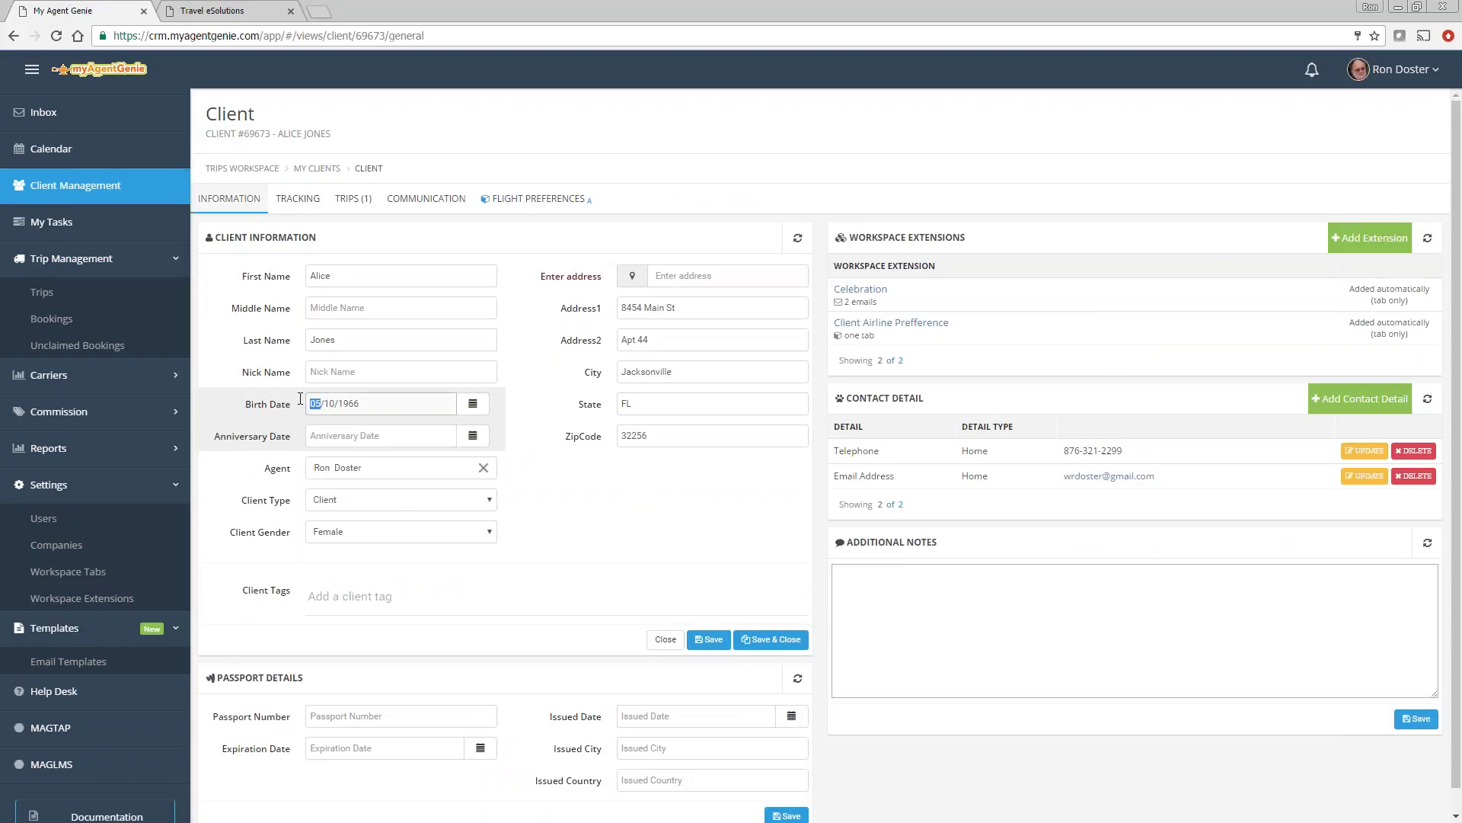
type("10")
left_click(328, 403)
type("3")
left_click(328, 432)
left_click(324, 403)
Set the client's anniversary date to 10/06/2000 and save the client record.
left_click(348, 432)
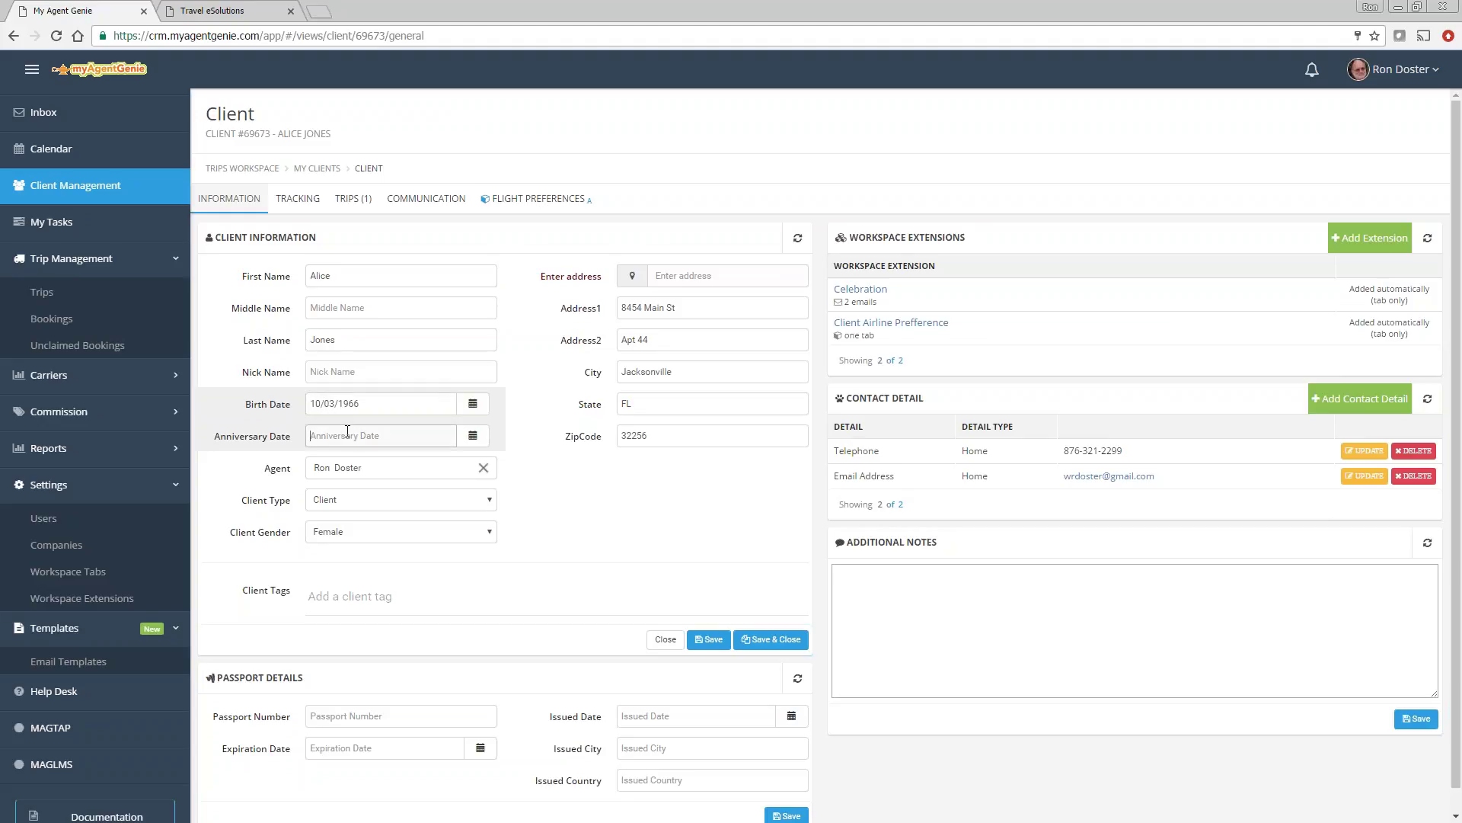
type("10/06/2")
type("000")
left_click(714, 639)
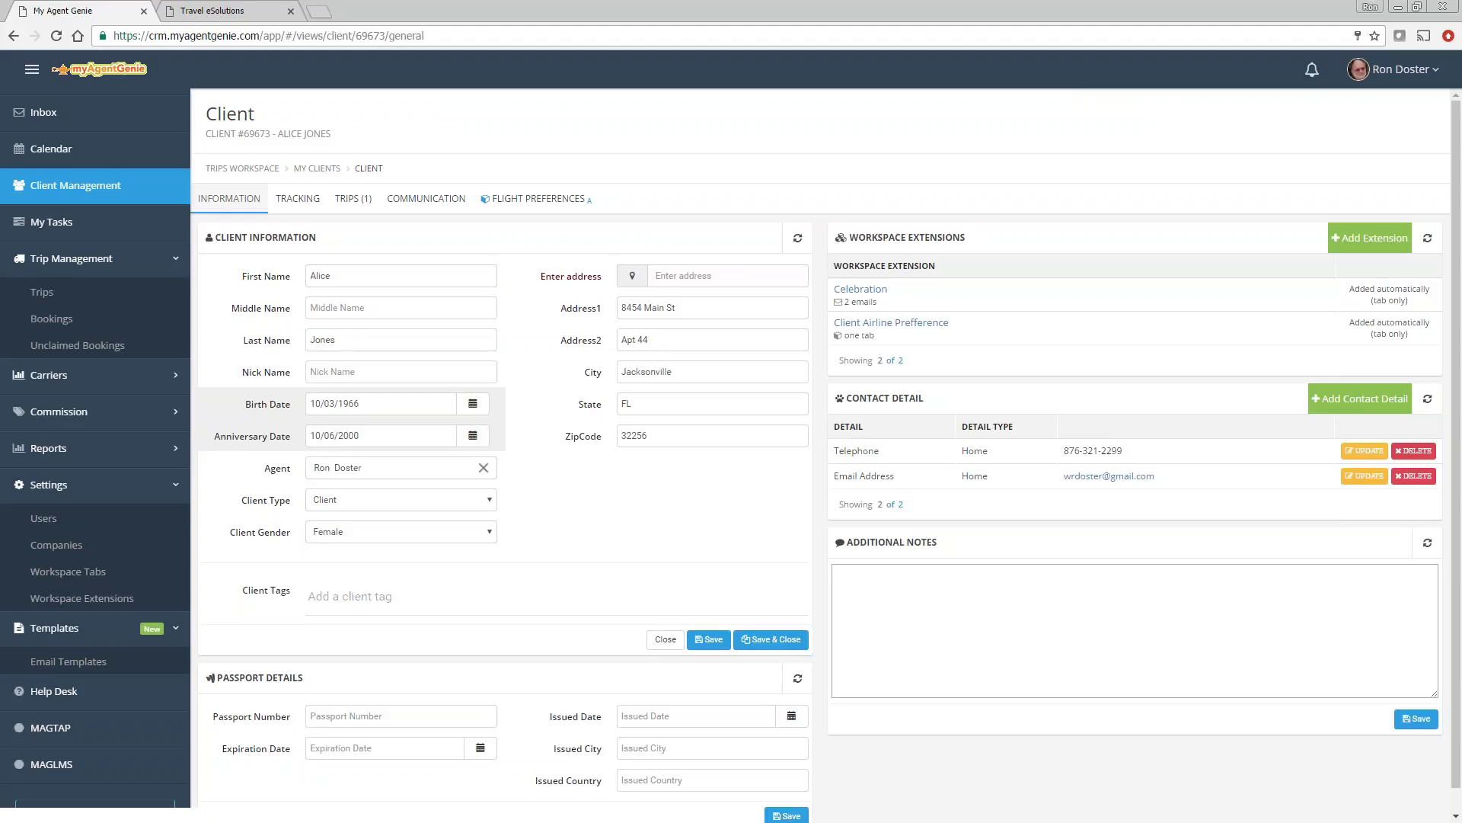
left_click(706, 641)
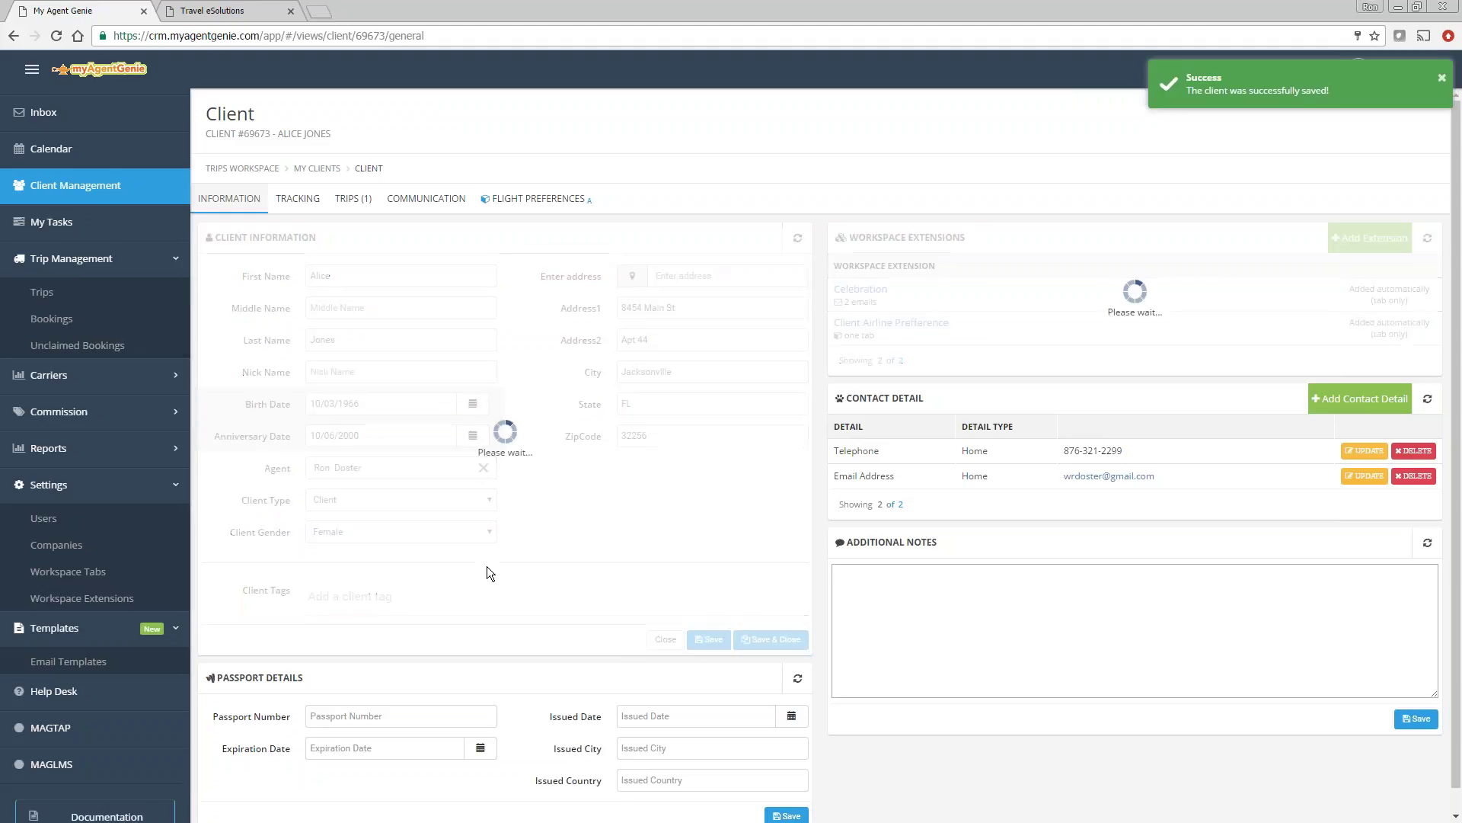
Review the traveler details on the Disneyland Hotel trip and the automations and tasks in the Disney/Resort workspace extension.
left_click(43, 293)
left_click(225, 297)
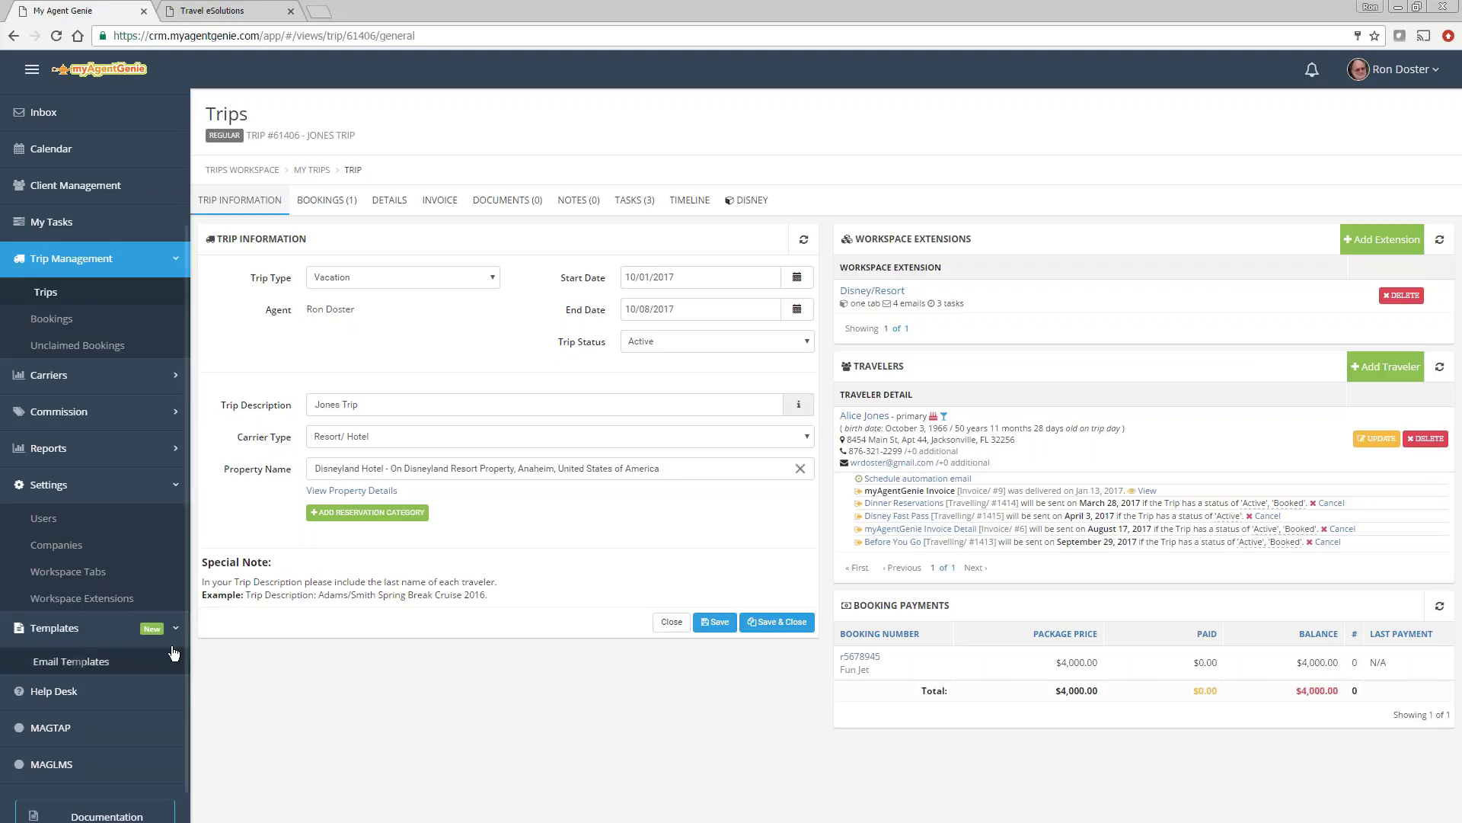
left_click(111, 598)
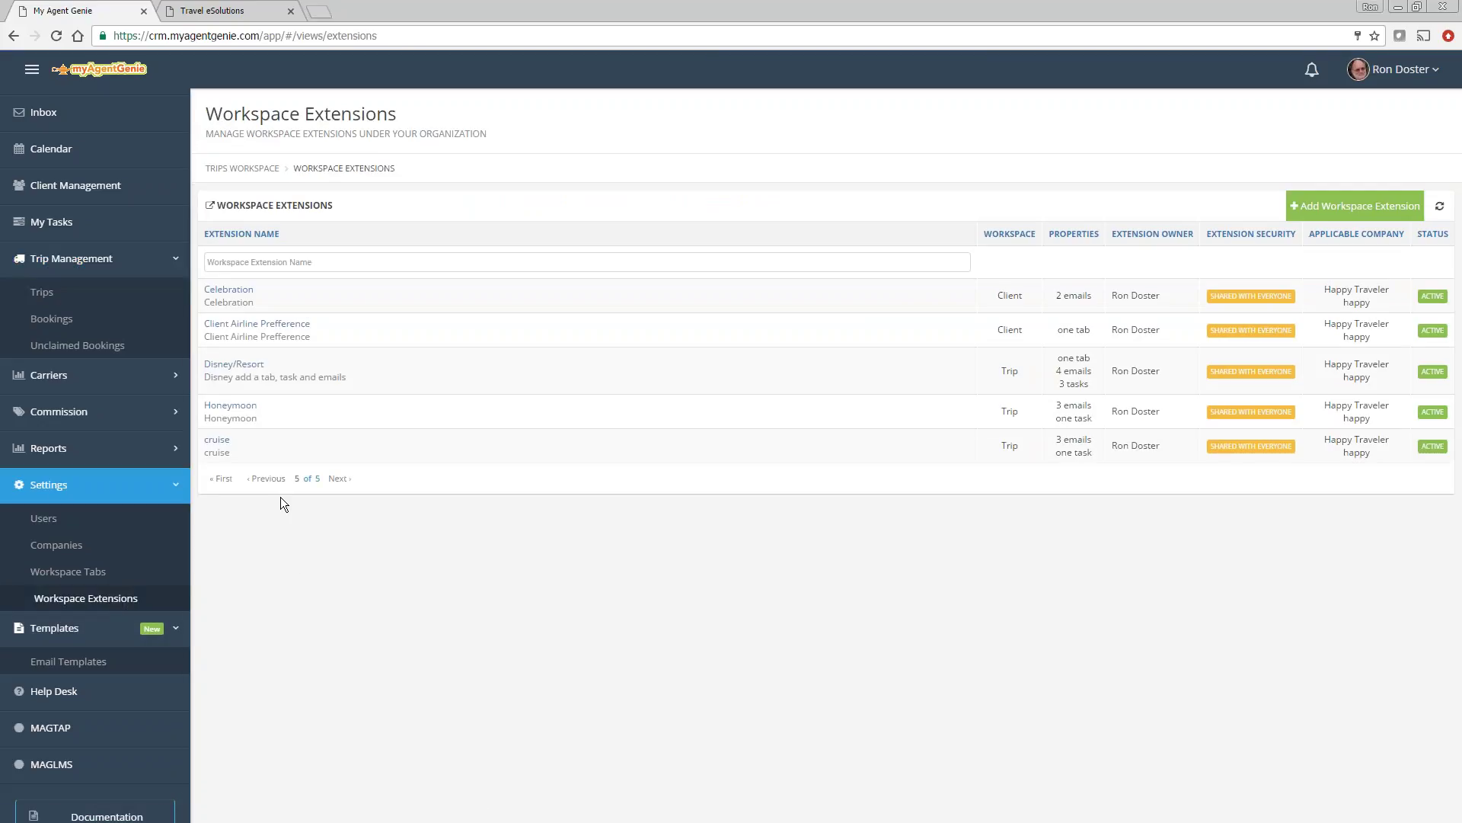
left_click(226, 365)
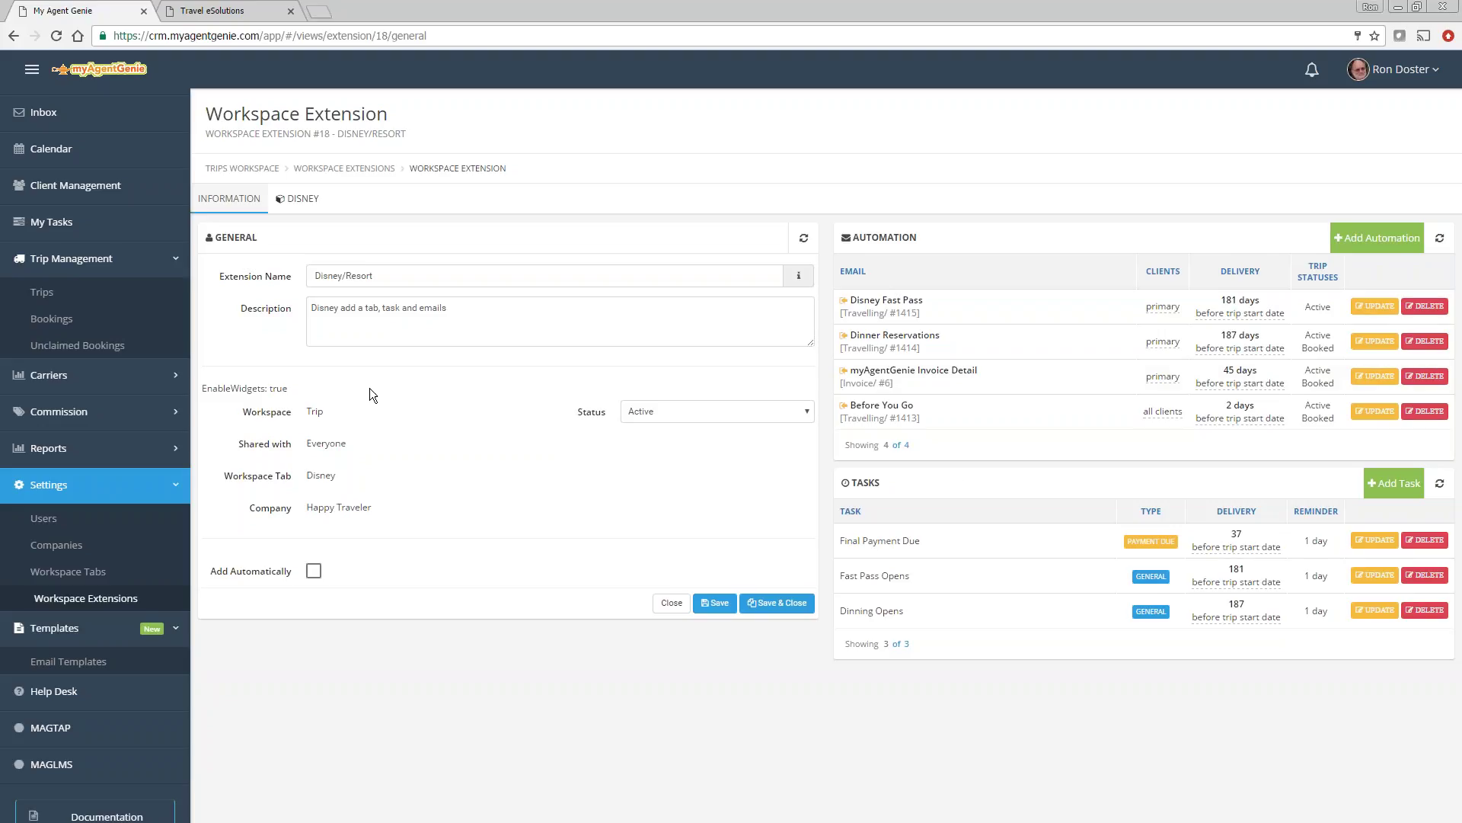
Return to the Disneyland Hotel trip and open its custom Disney page.
left_click(40, 294)
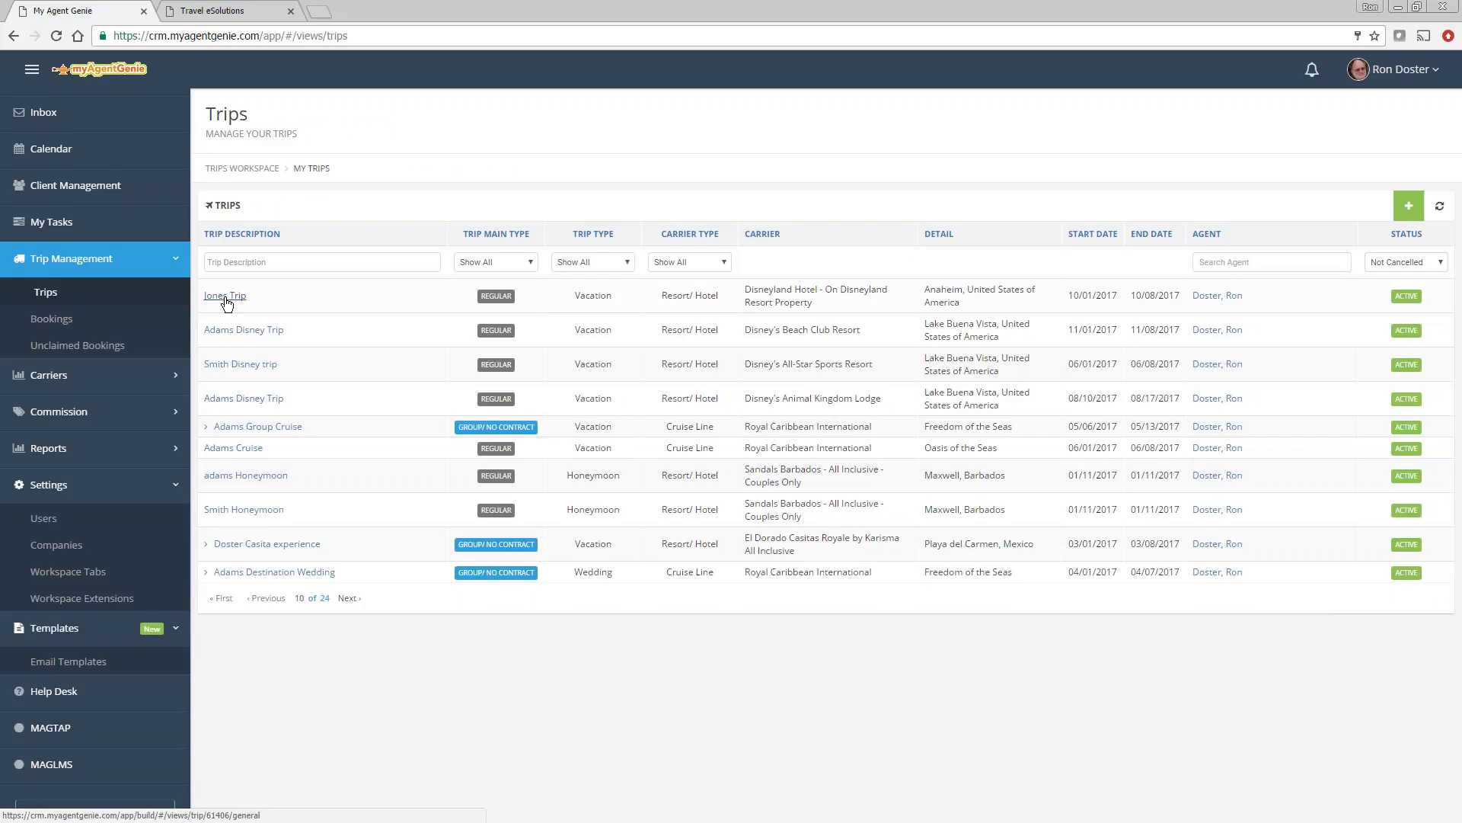
left_click(226, 296)
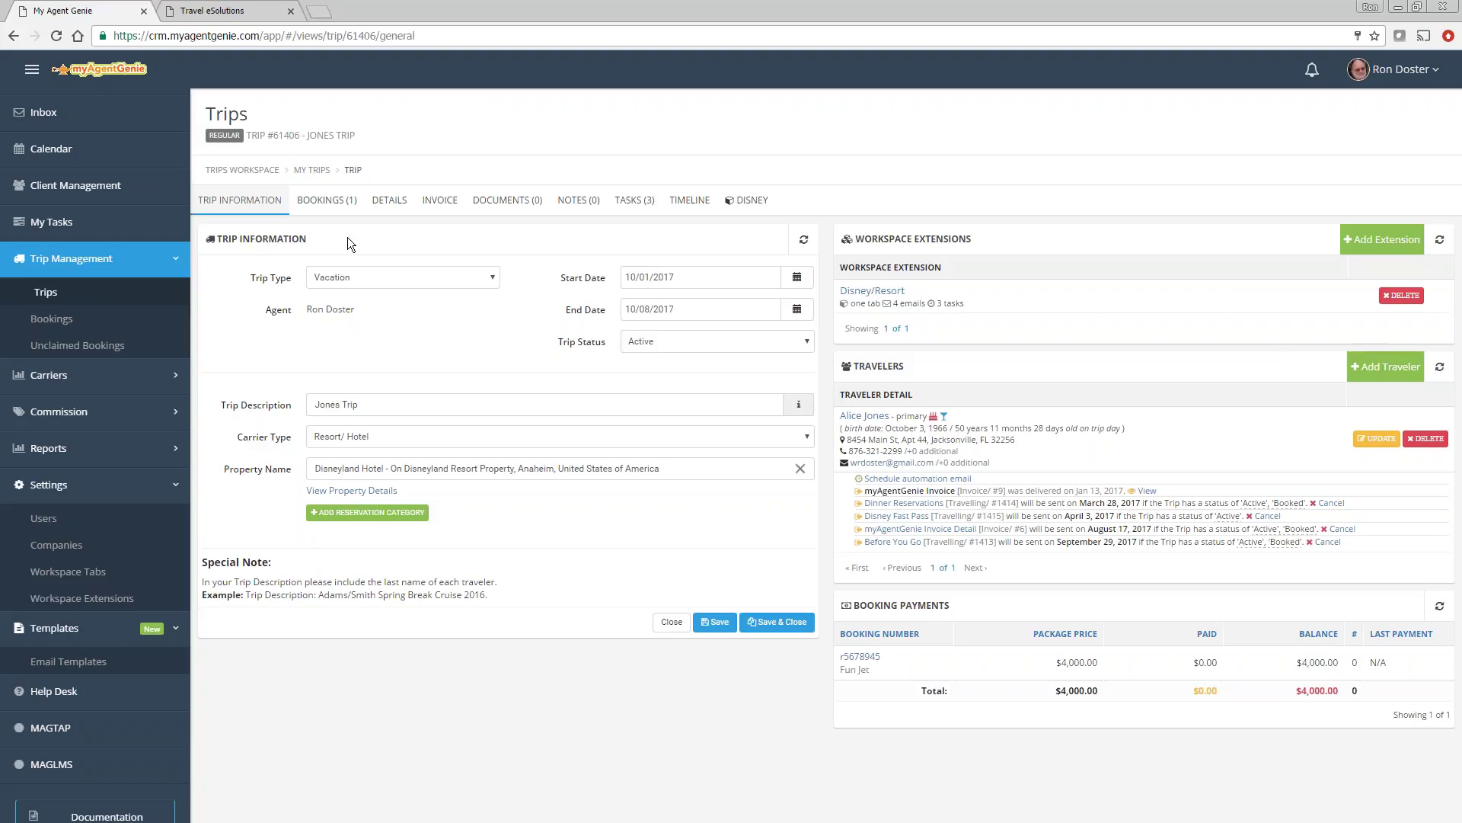
left_click(752, 200)
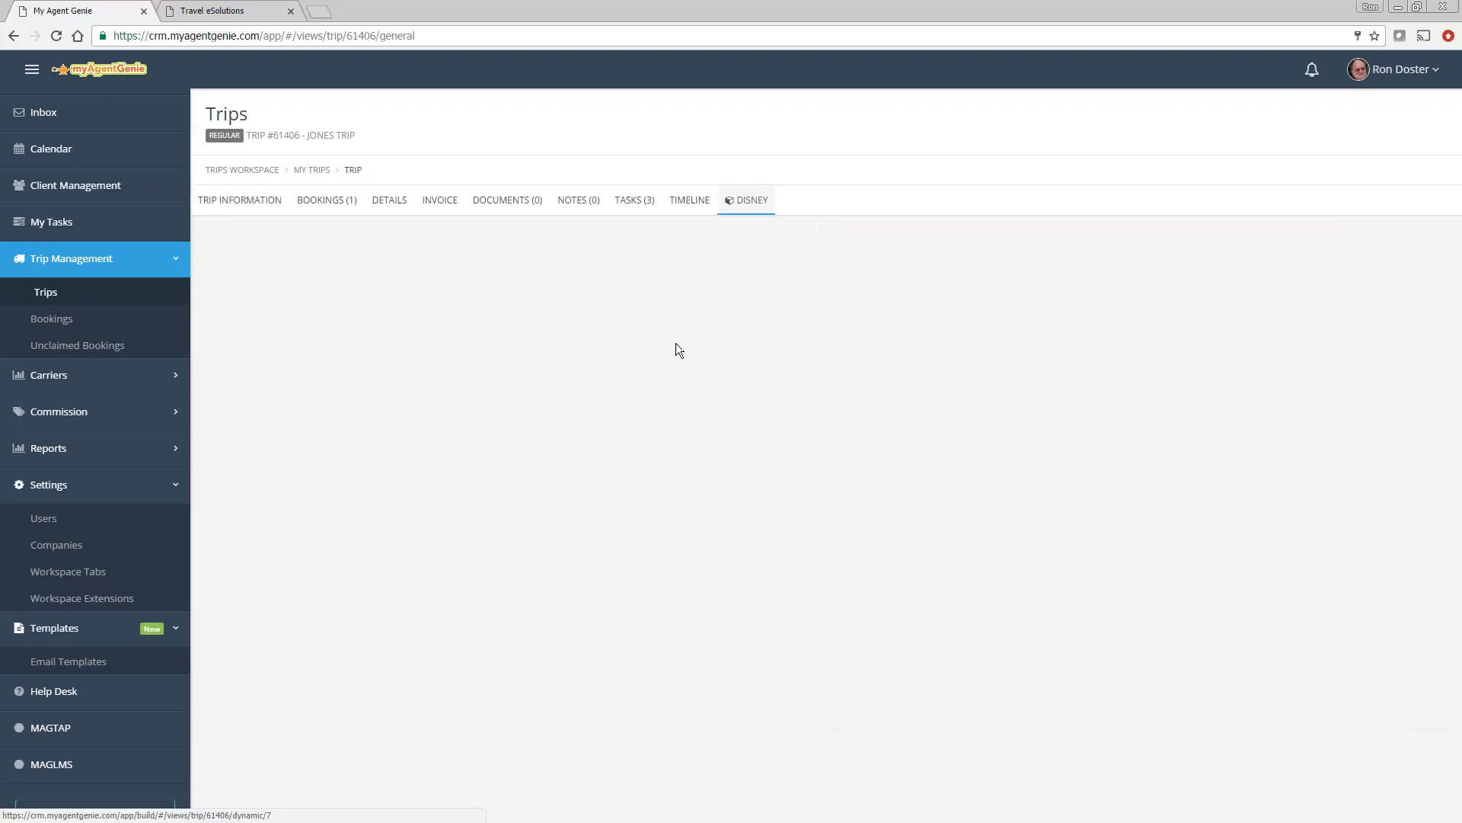
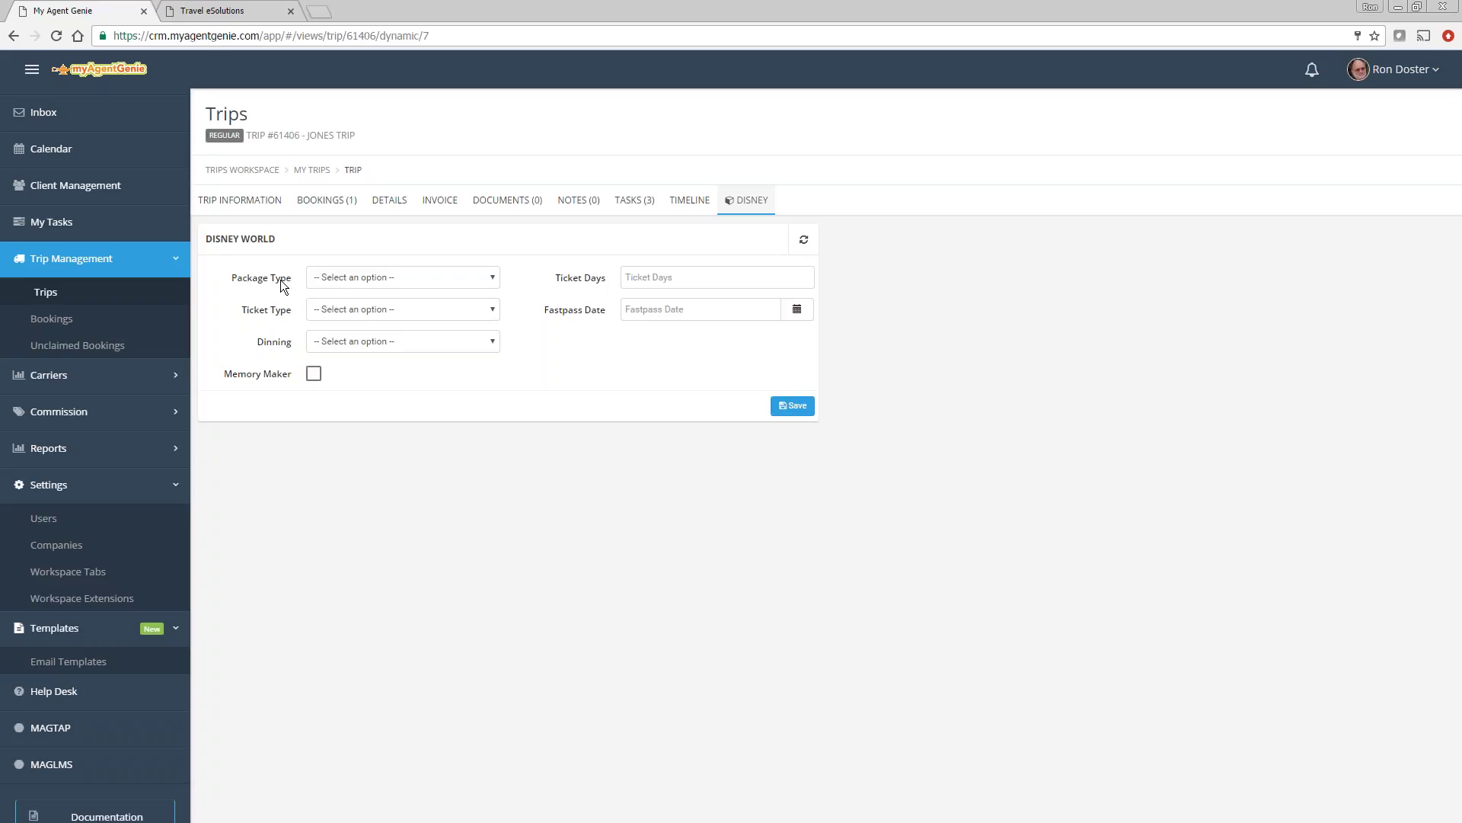
Examine the package type, ticket type and dining options and the ticket days field on the trip's Disney World page.
left_click(324, 280)
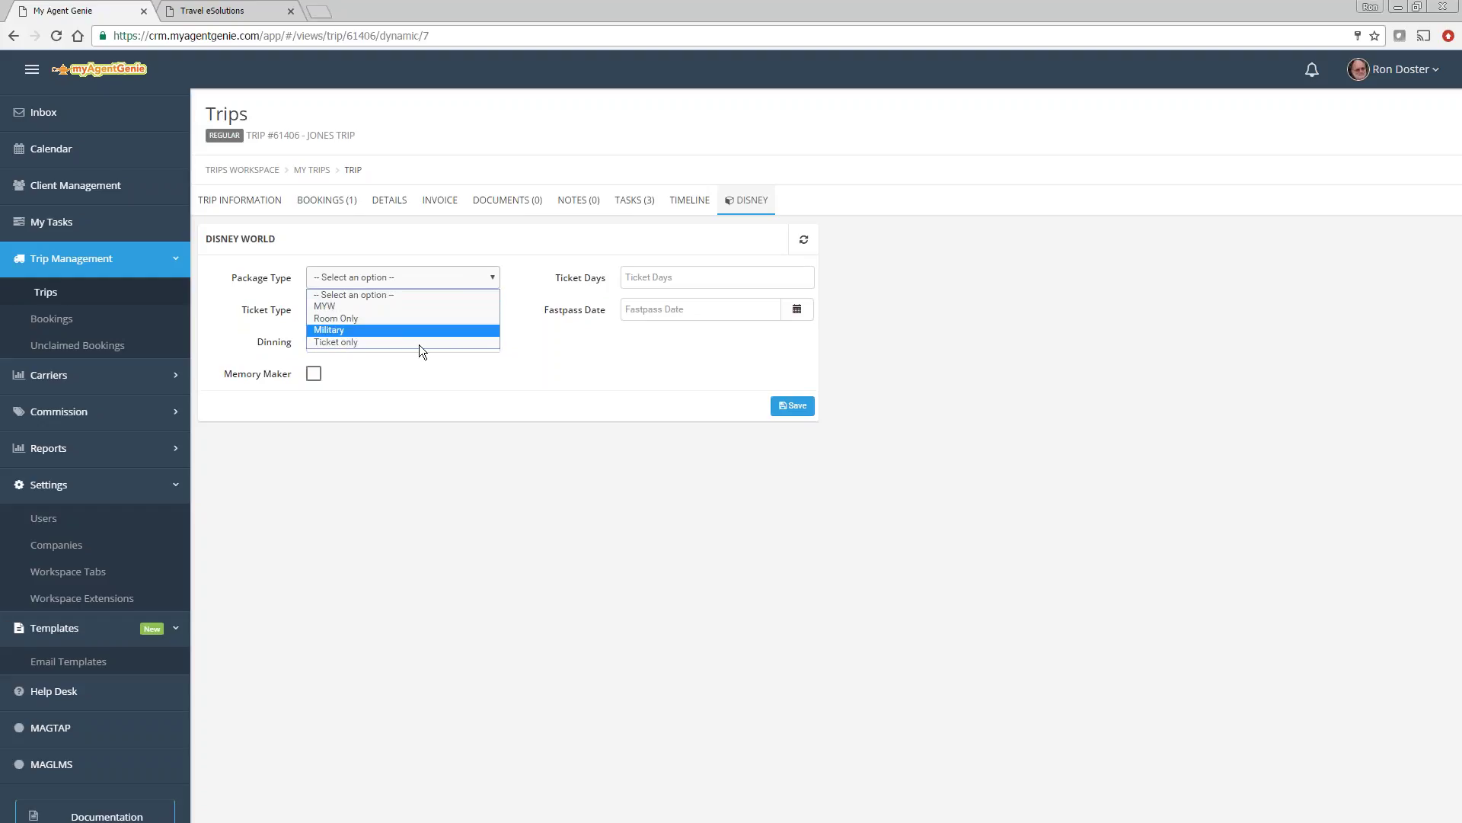
left_click(270, 285)
left_click(402, 280)
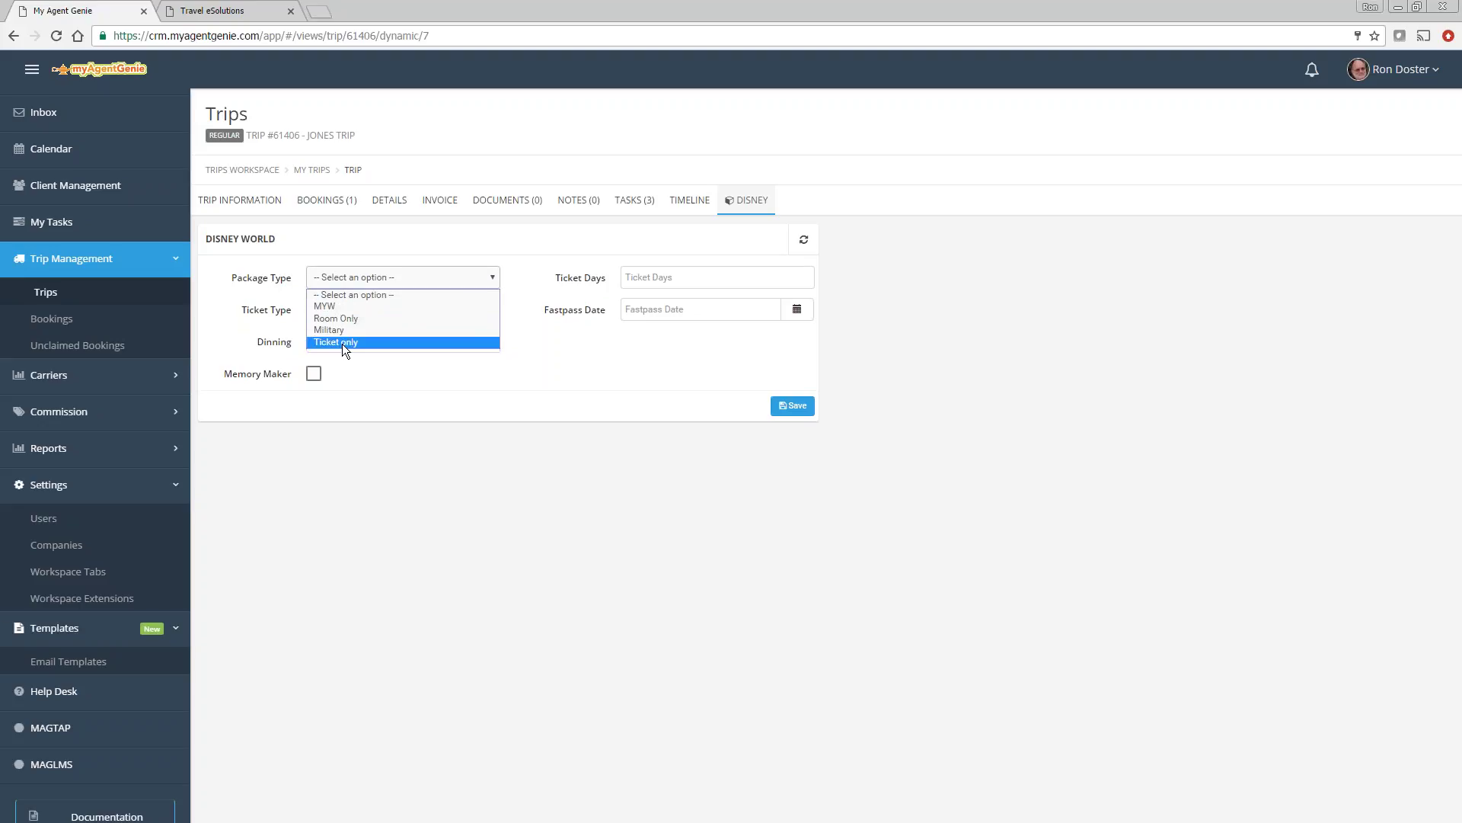
left_click(487, 381)
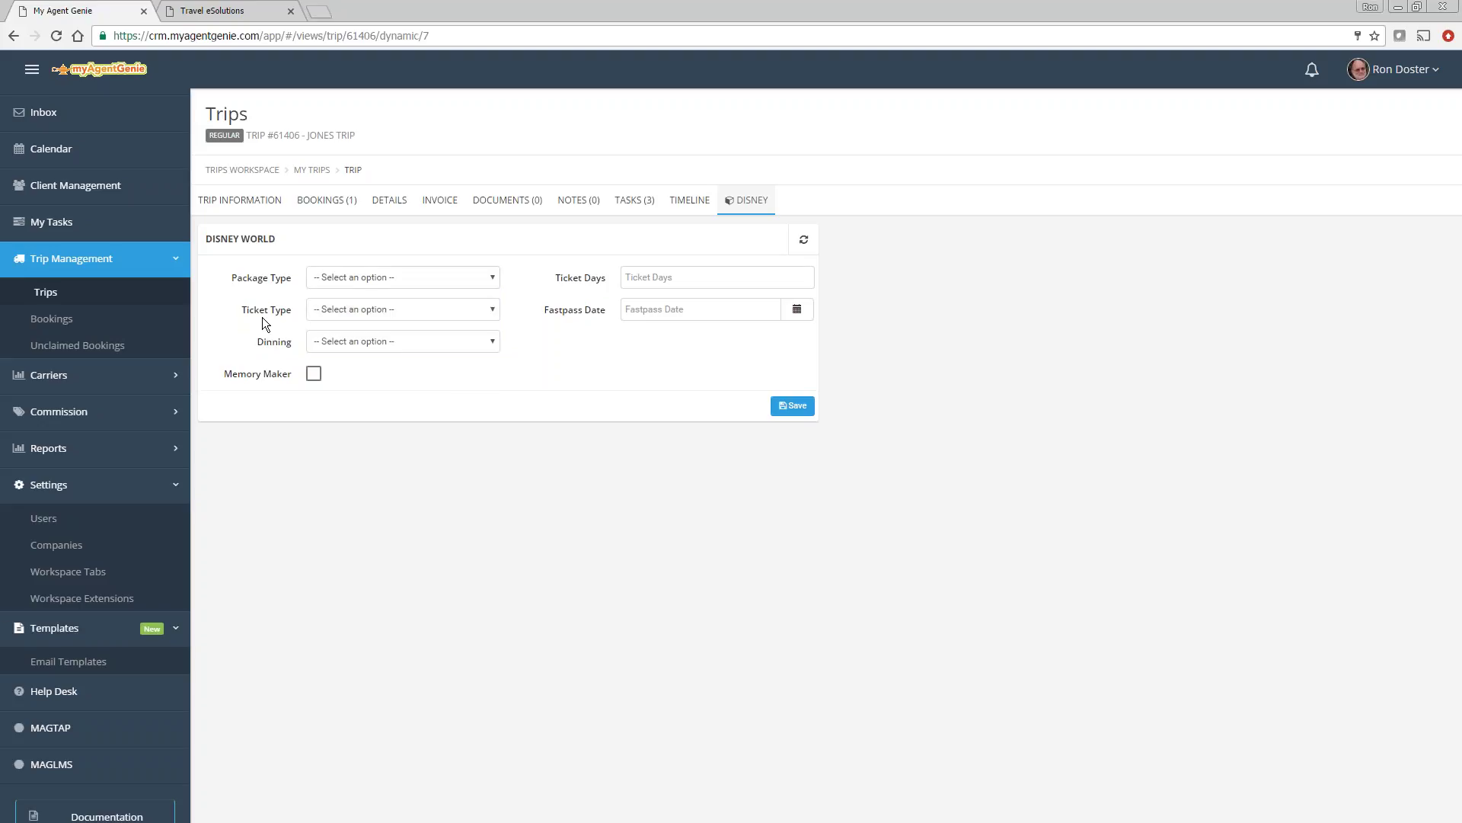
left_click(376, 311)
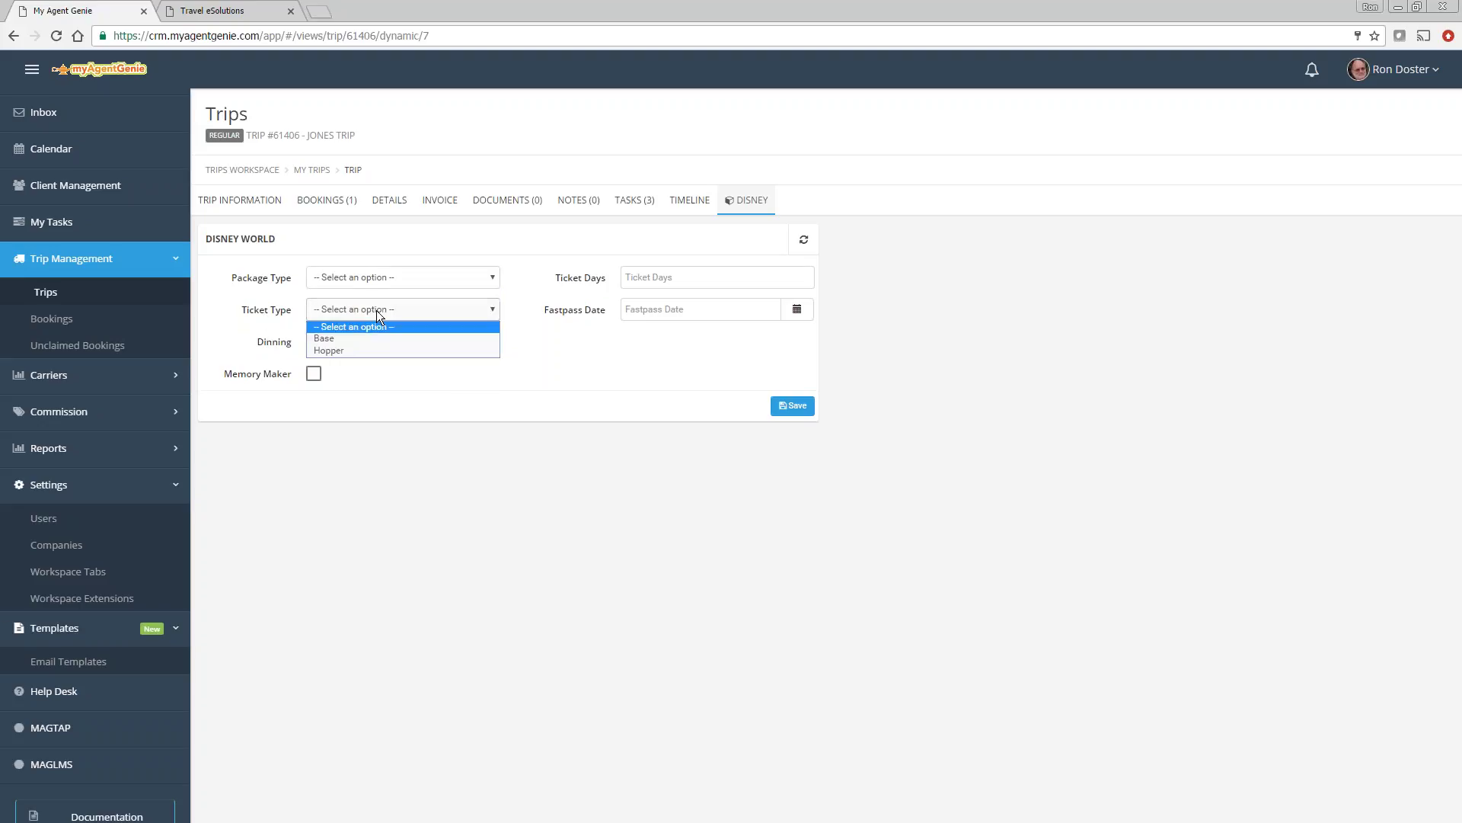
left_click(426, 374)
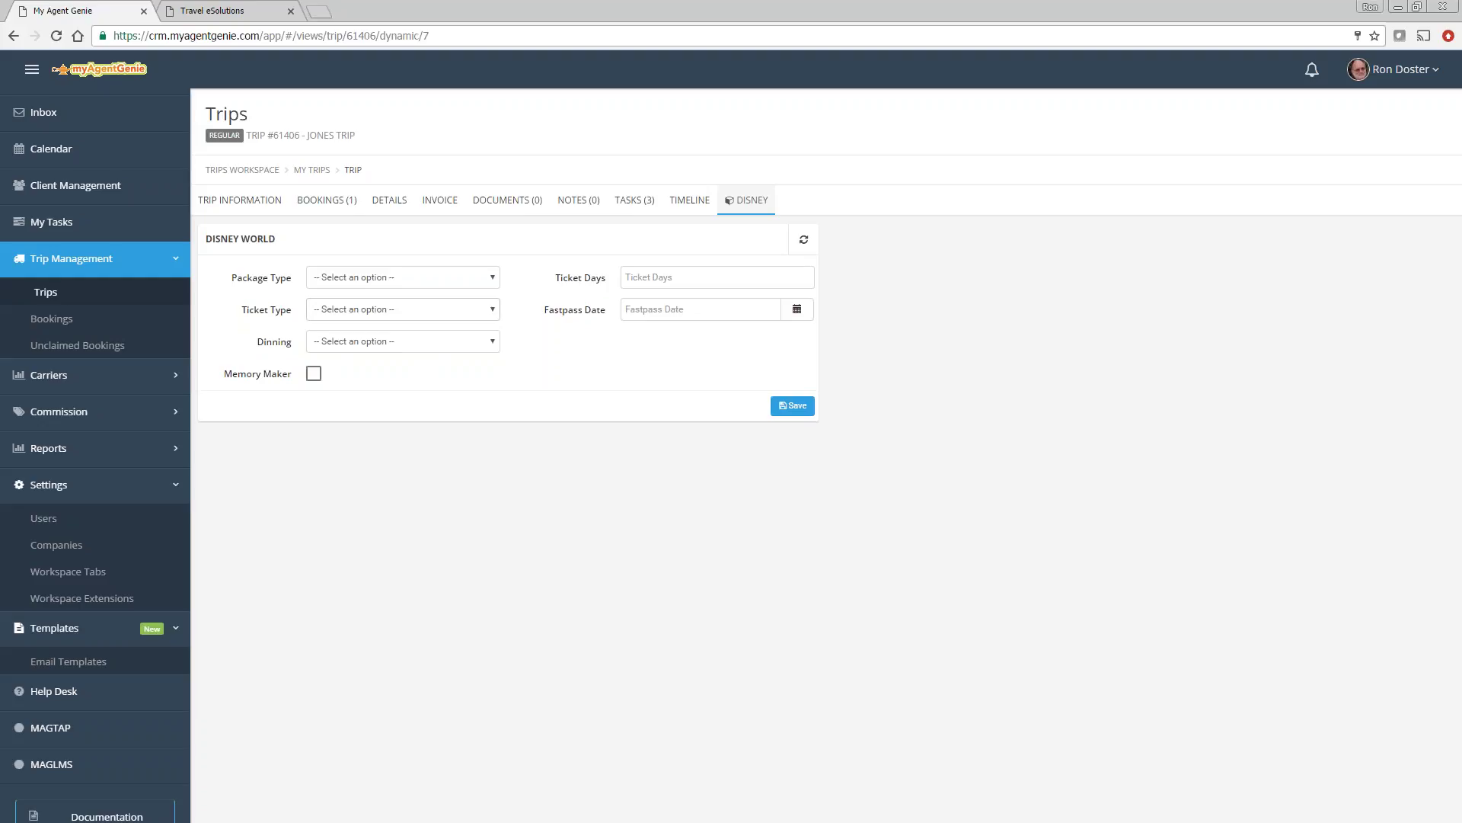
left_click(364, 343)
left_click(474, 415)
left_click(634, 273)
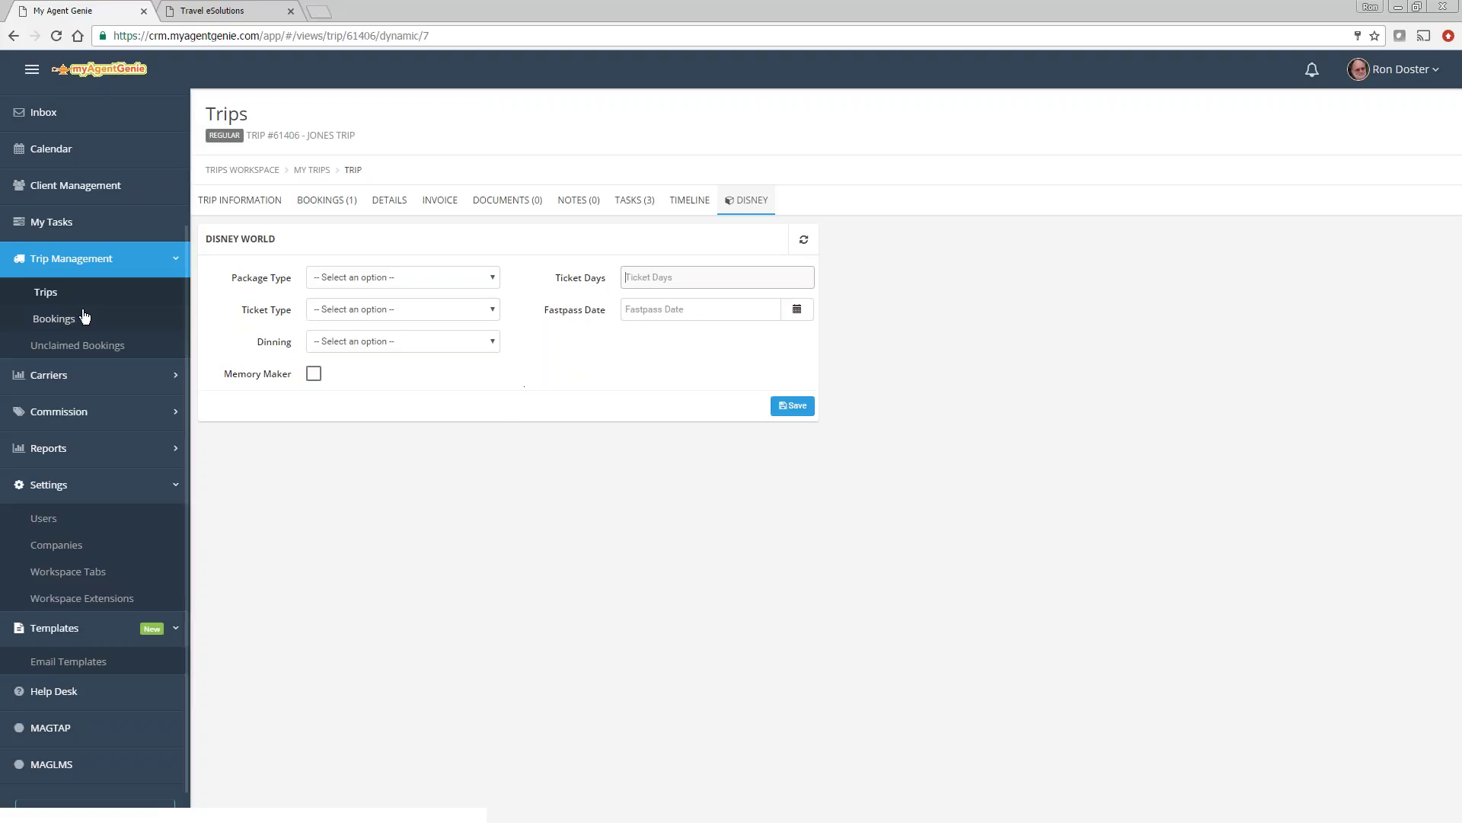
Reopen the Disneyland Hotel trip, examine its additional details and the itinerary text editor, and return to the trip information.
left_click(47, 294)
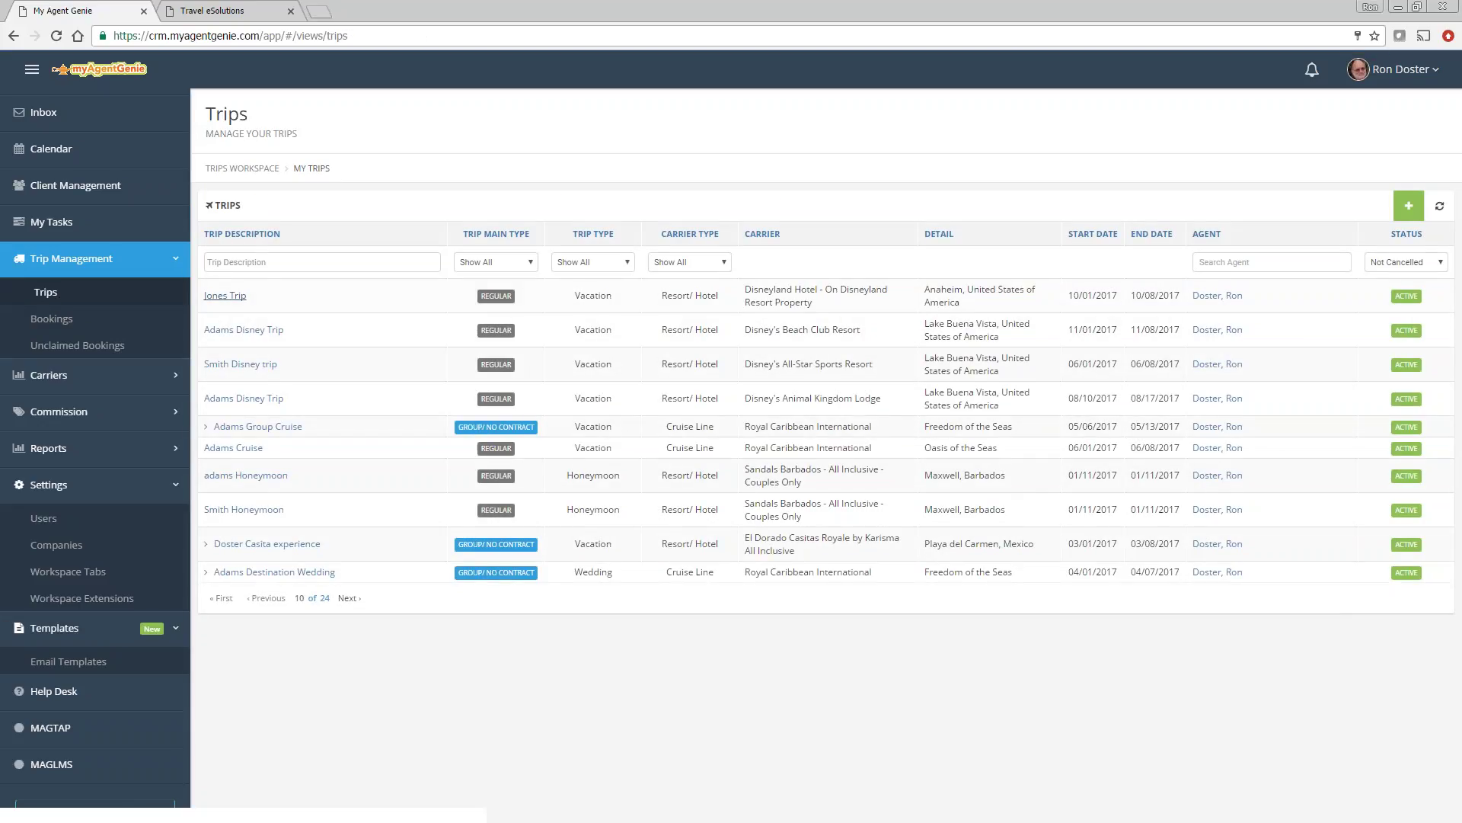
left_click(228, 295)
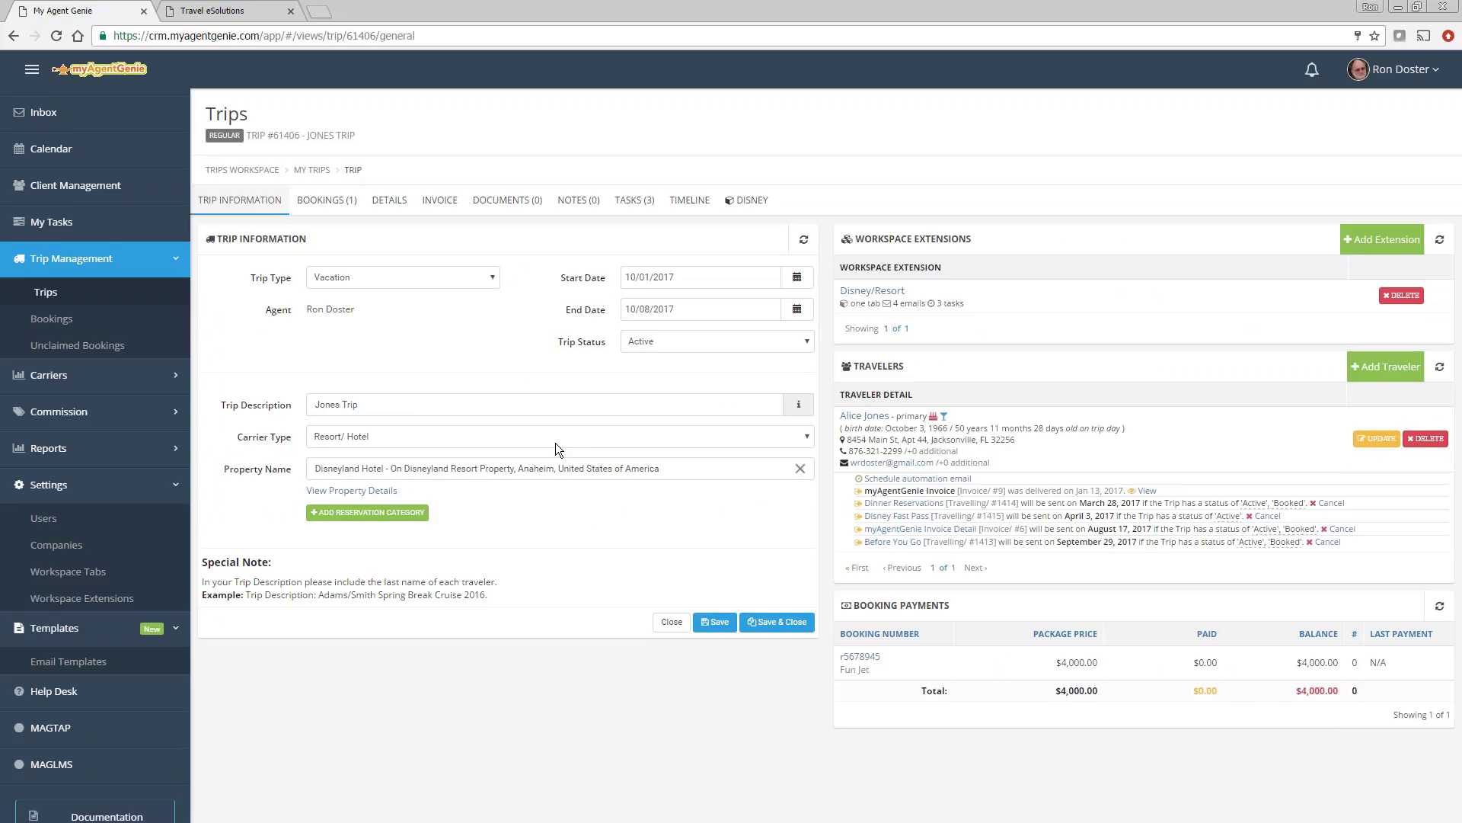
left_click(389, 200)
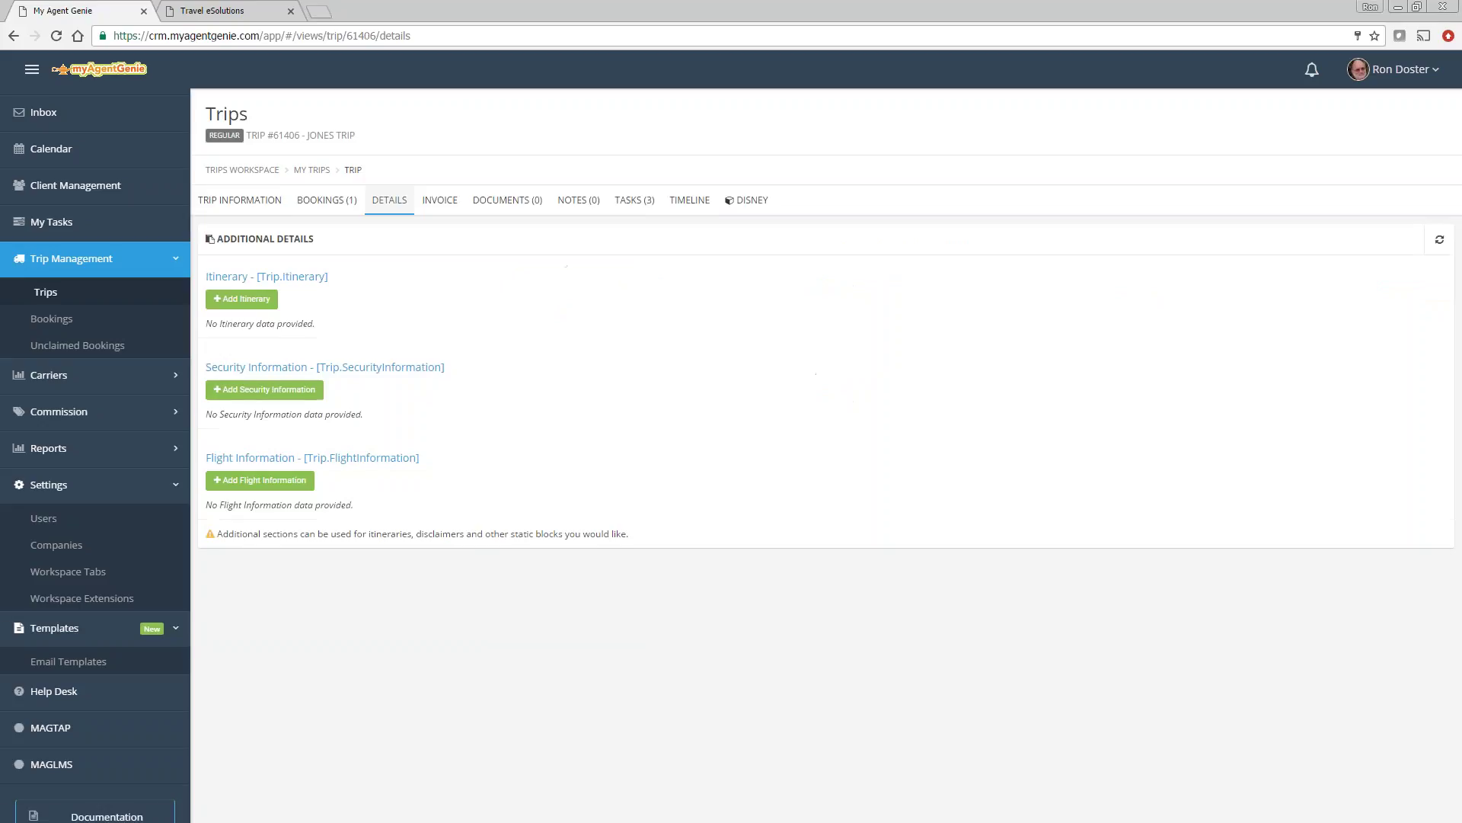
left_click(240, 300)
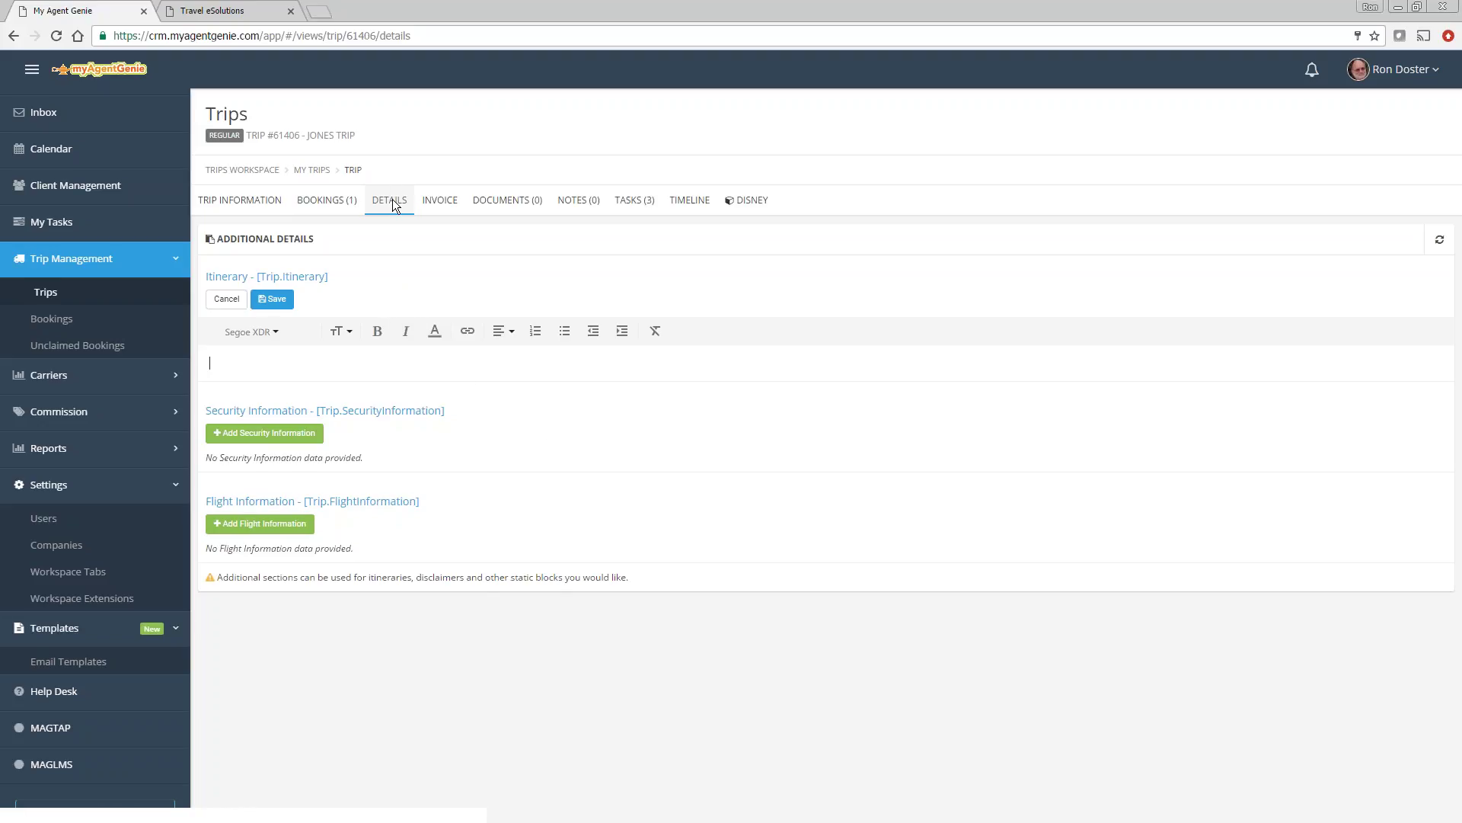
left_click(257, 199)
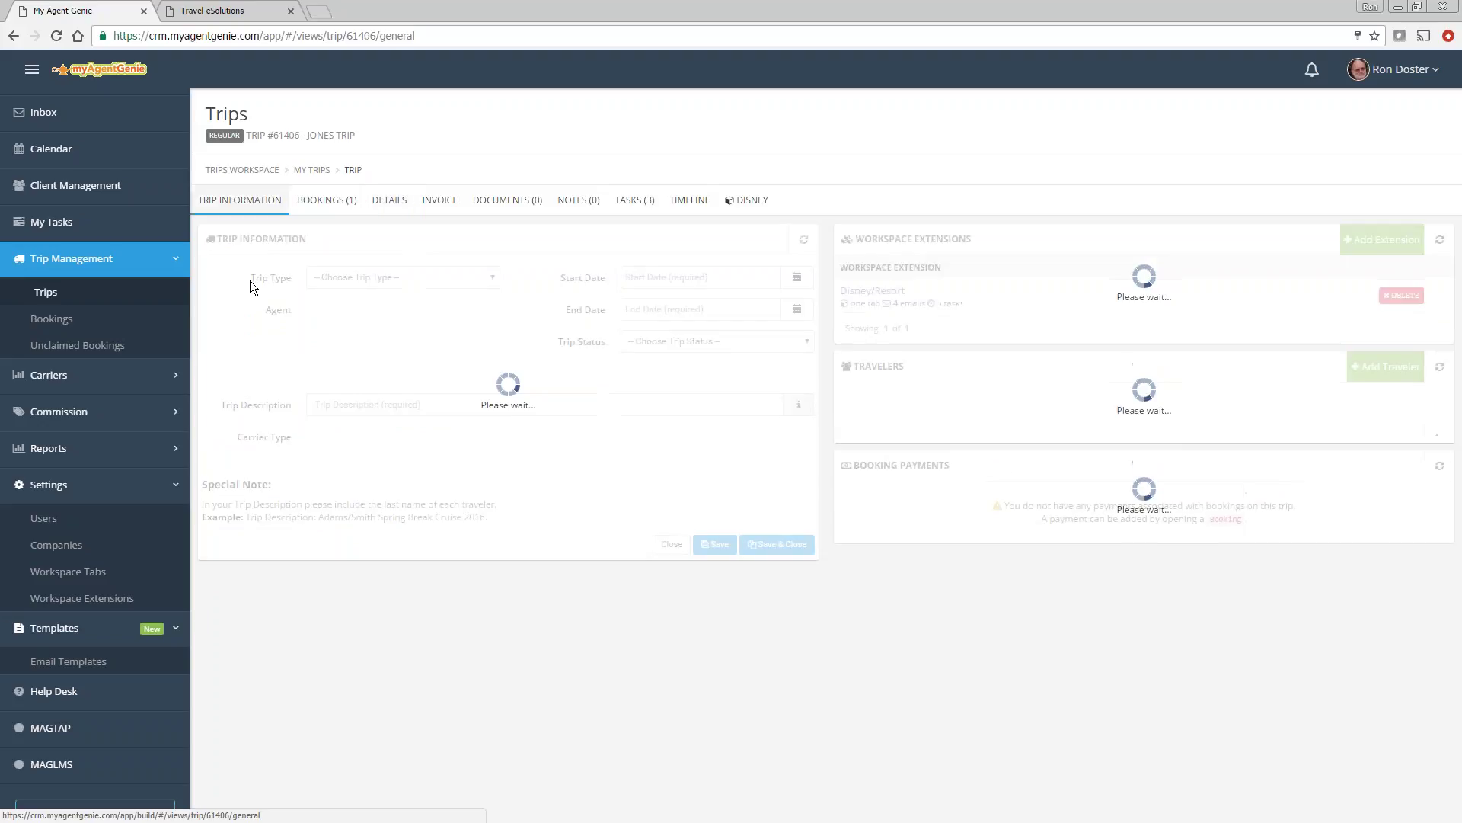